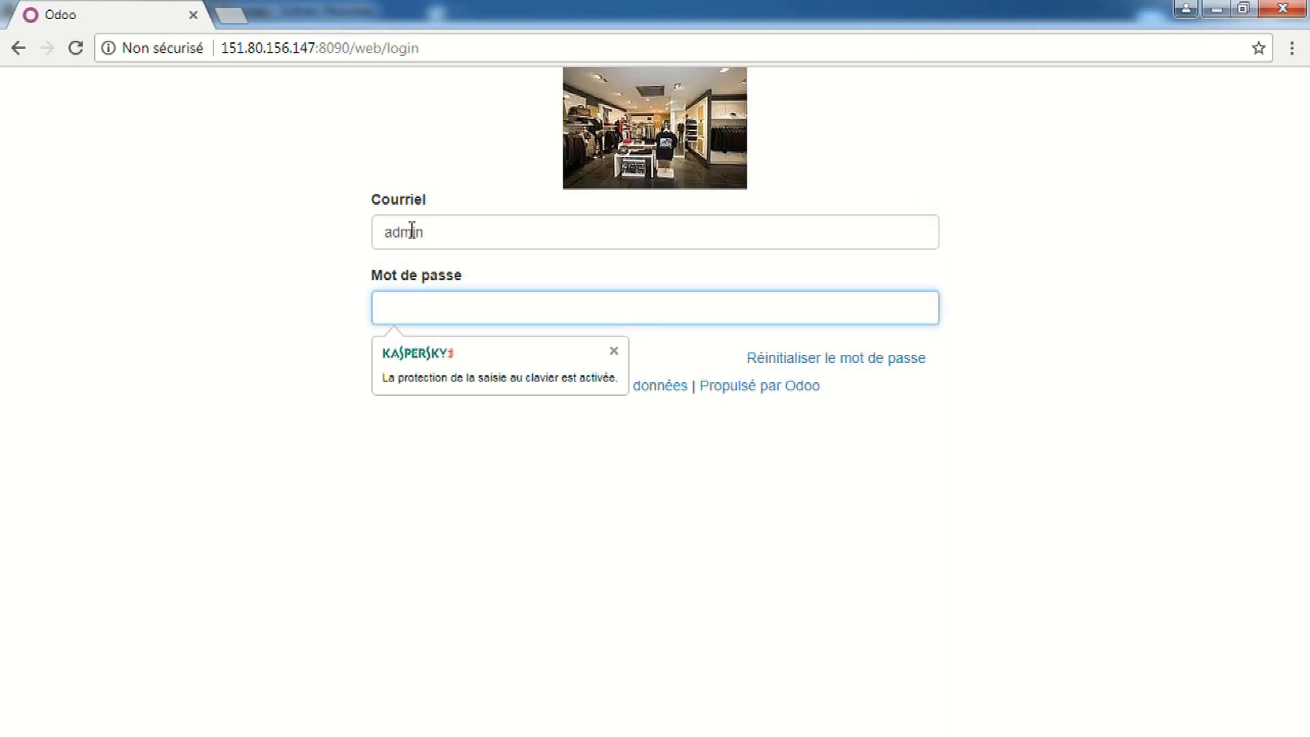
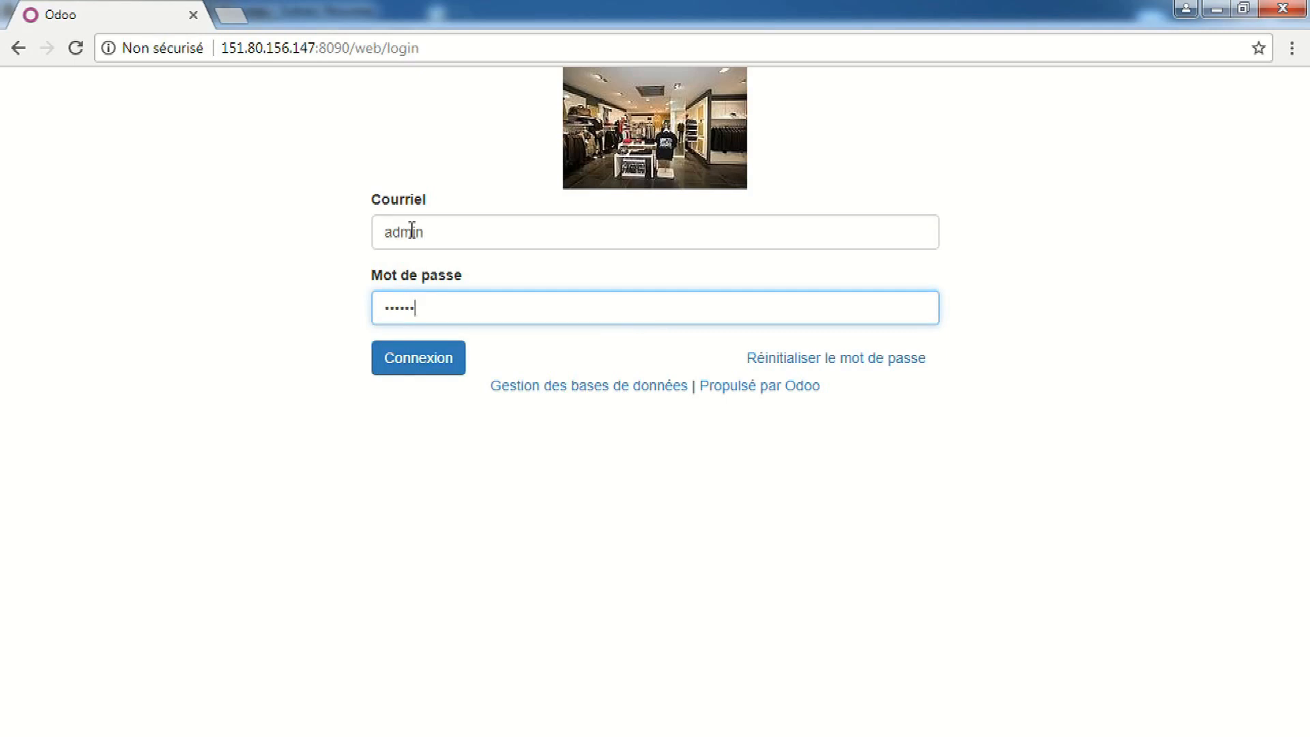
Log in to Odoo as the administrator with the account password
{"action": "key", "text": "Return"}
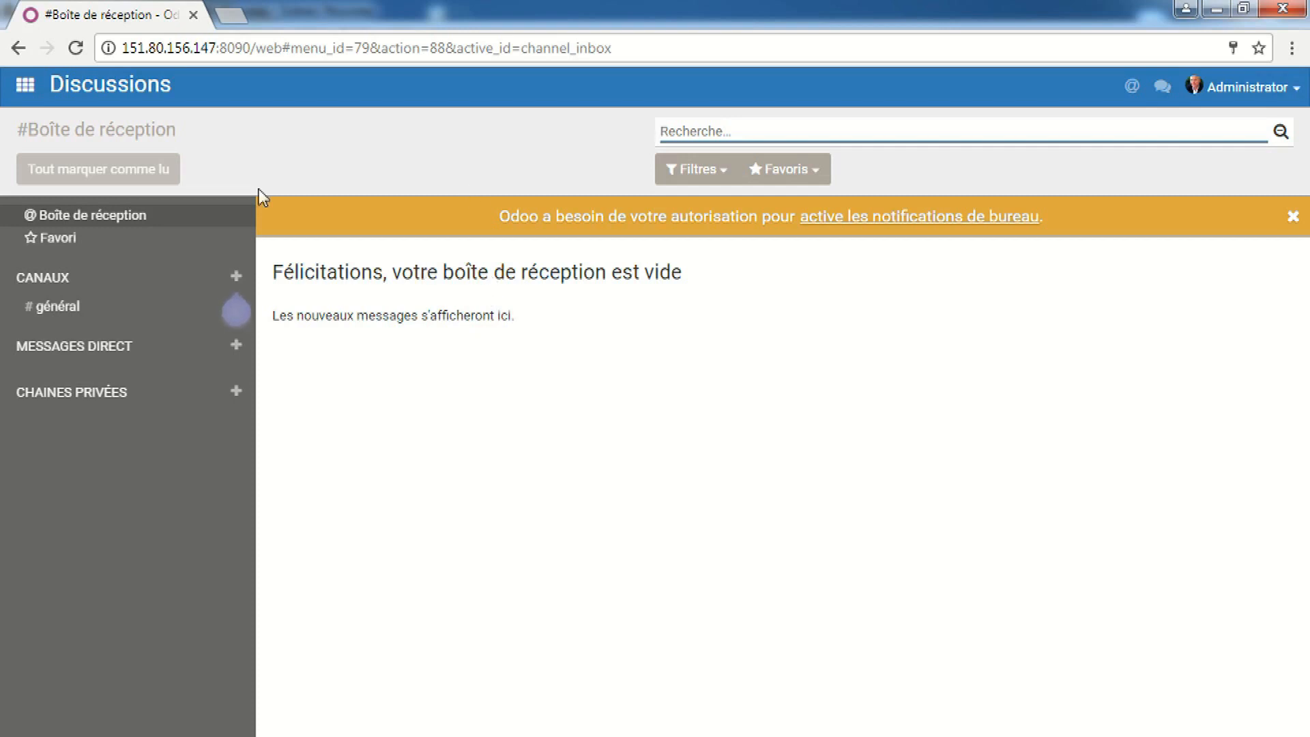
Open the Inventaire app from the apps menu and its inventory control menu
{"action": "left_click", "coordinate": [26, 91]}
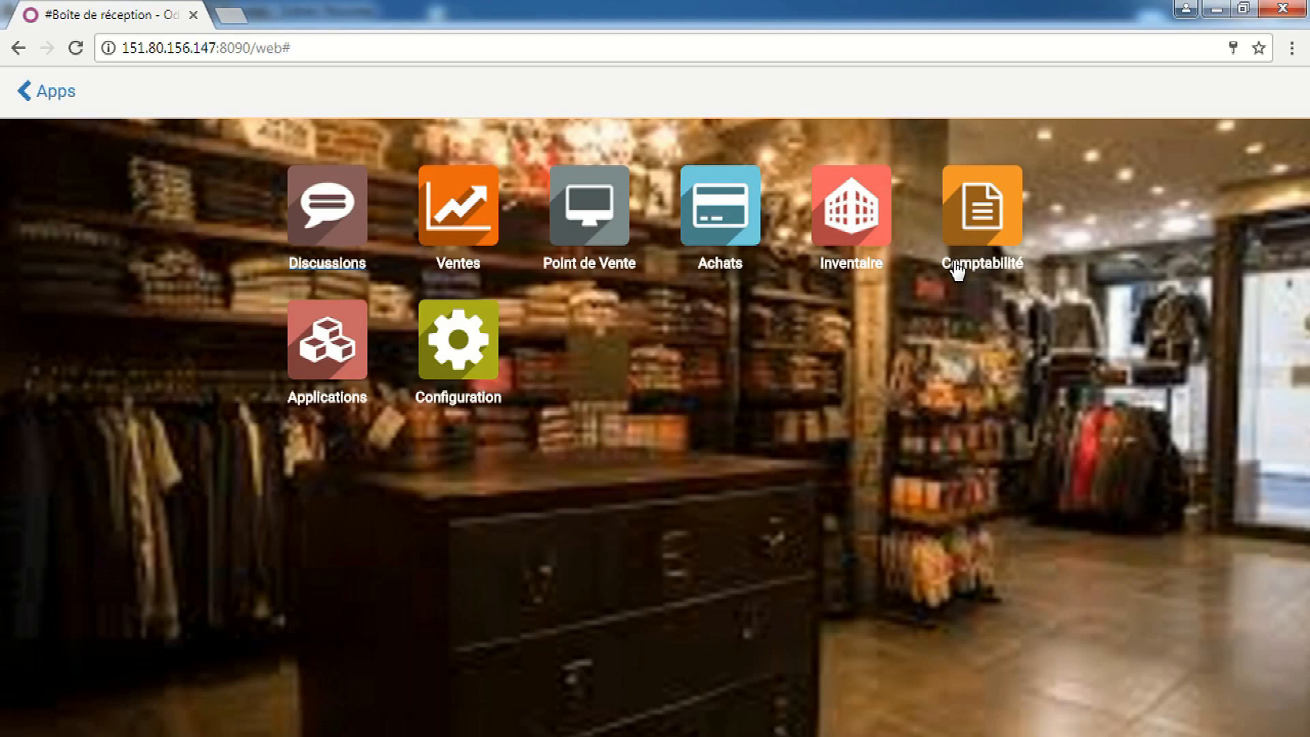
{"action": "left_click", "coordinate": [853, 227]}
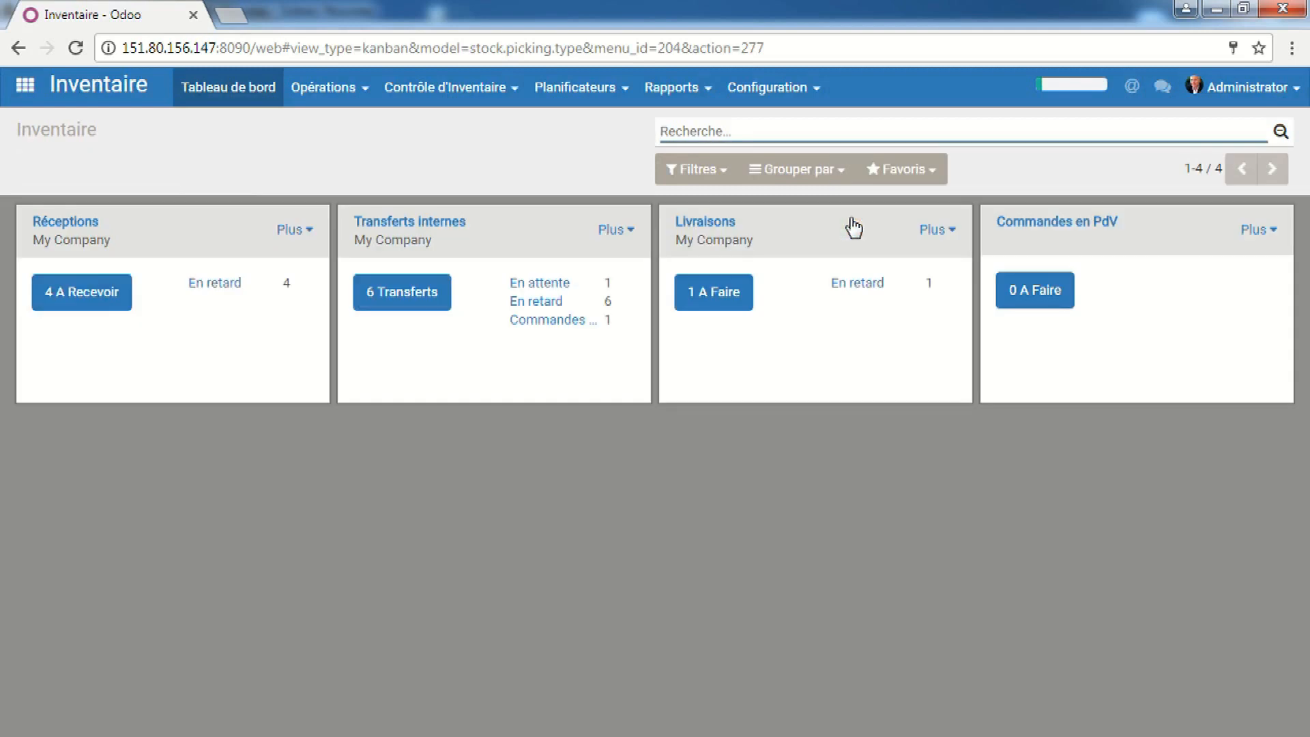
{"action": "left_click", "coordinate": [472, 88]}
Browse the Articles catalogue, view Chauss. Dame, then open the Pull Adidas dame product
{"action": "left_click", "coordinate": [471, 129]}
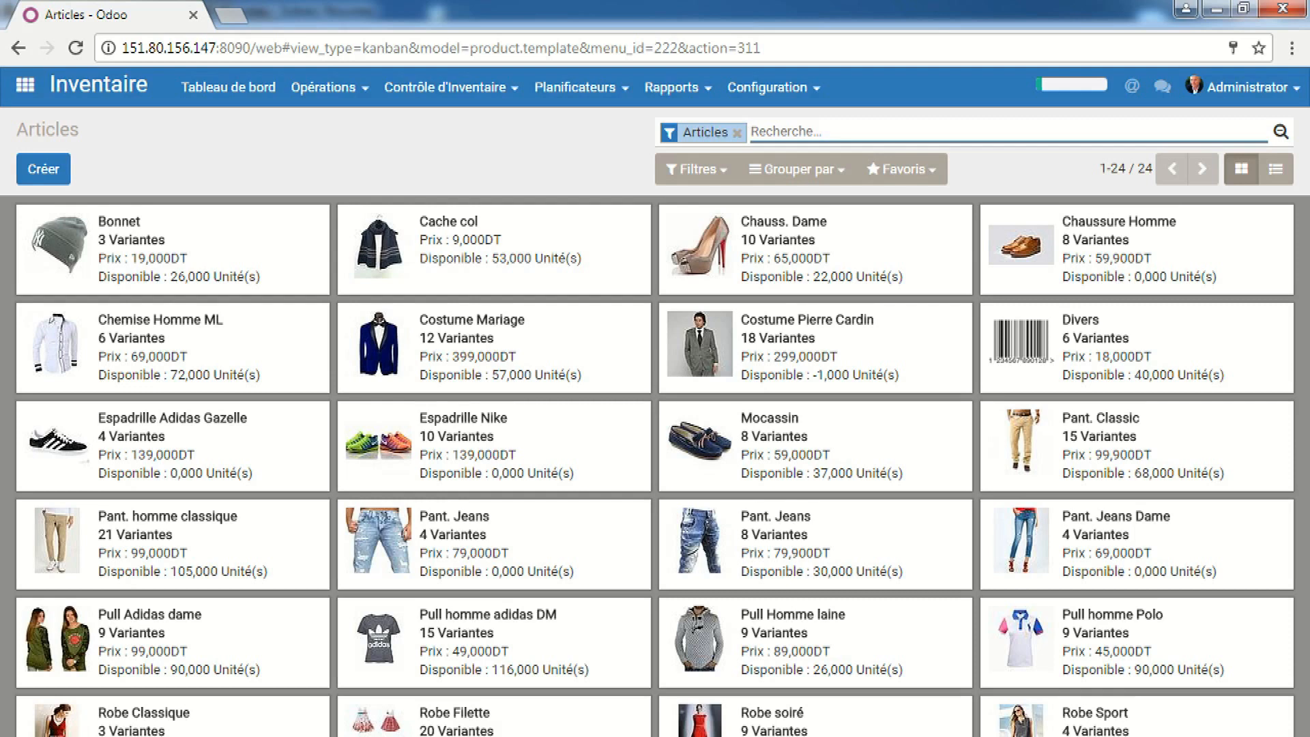
{"action": "left_click", "coordinate": [777, 252]}
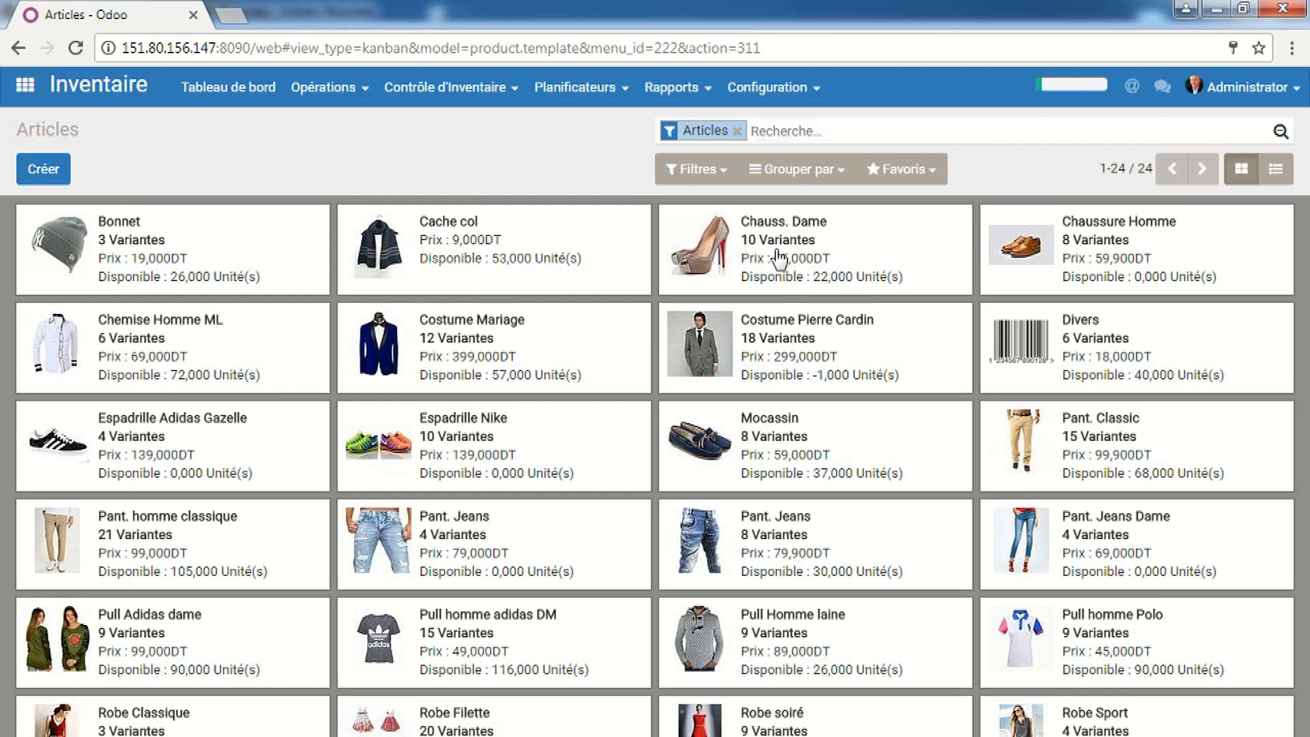
{"action": "left_click", "coordinate": [778, 258]}
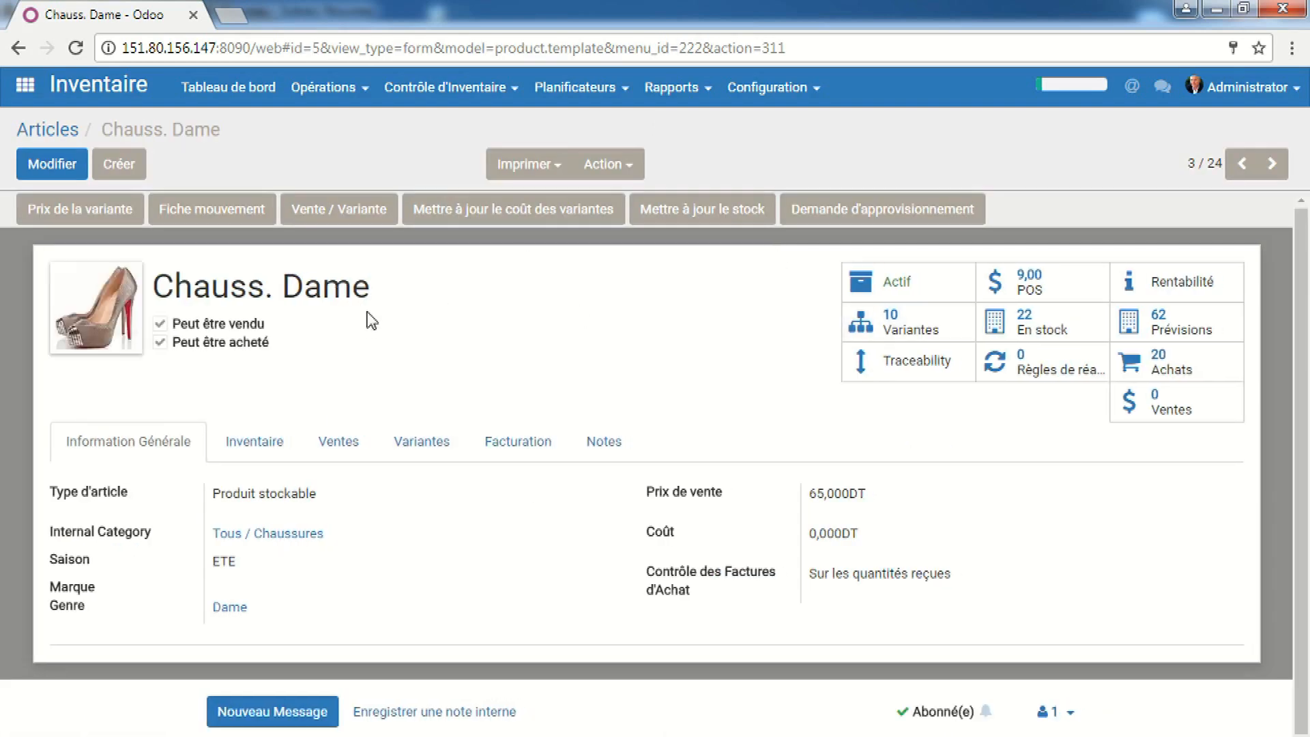
{"action": "left_click", "coordinate": [31, 133]}
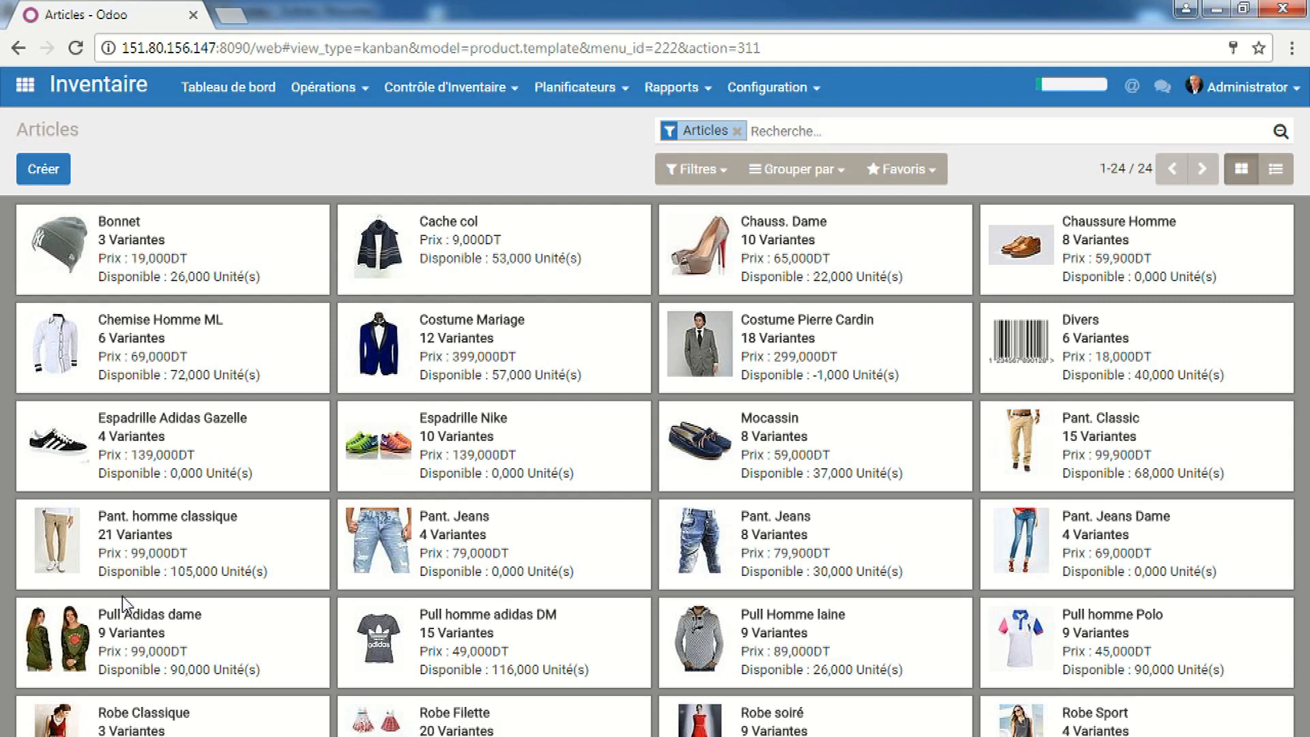
{"action": "left_click", "coordinate": [124, 624]}
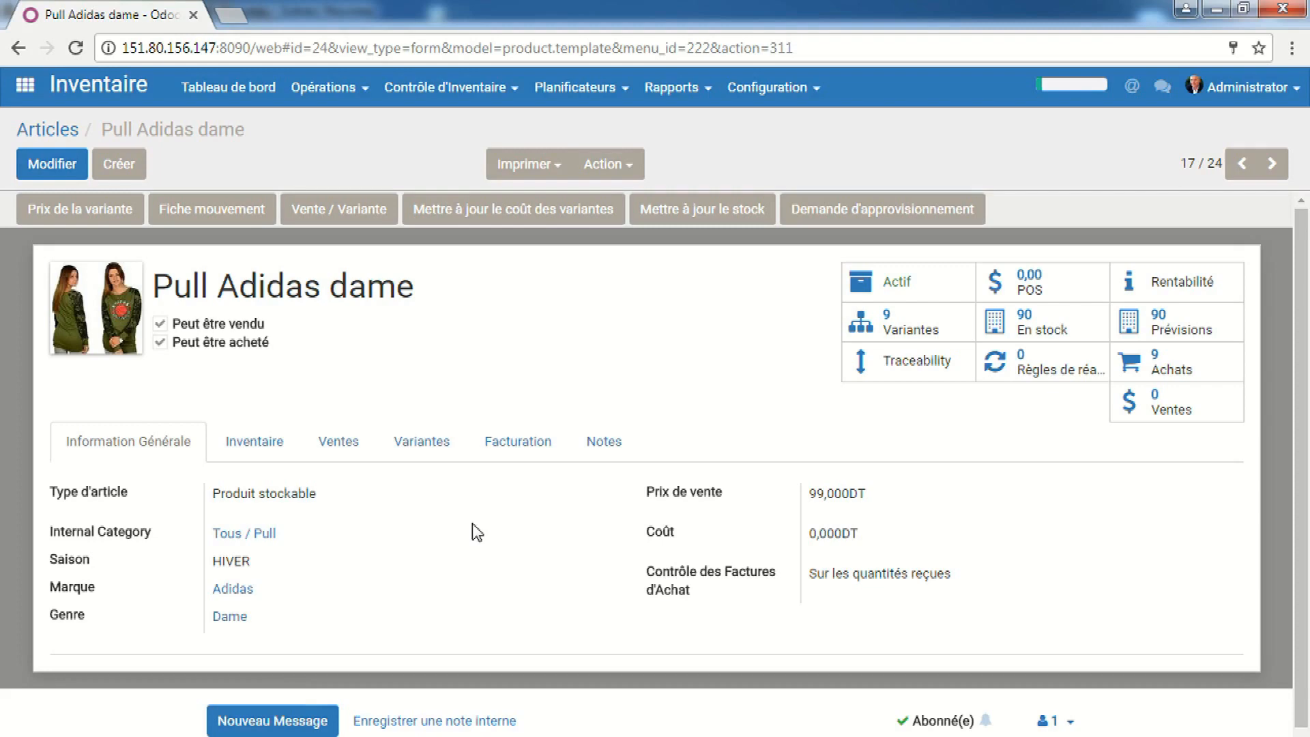
Review Pull Adidas dame's colour and size variants, then show its stock per location
{"action": "left_click", "coordinate": [428, 445]}
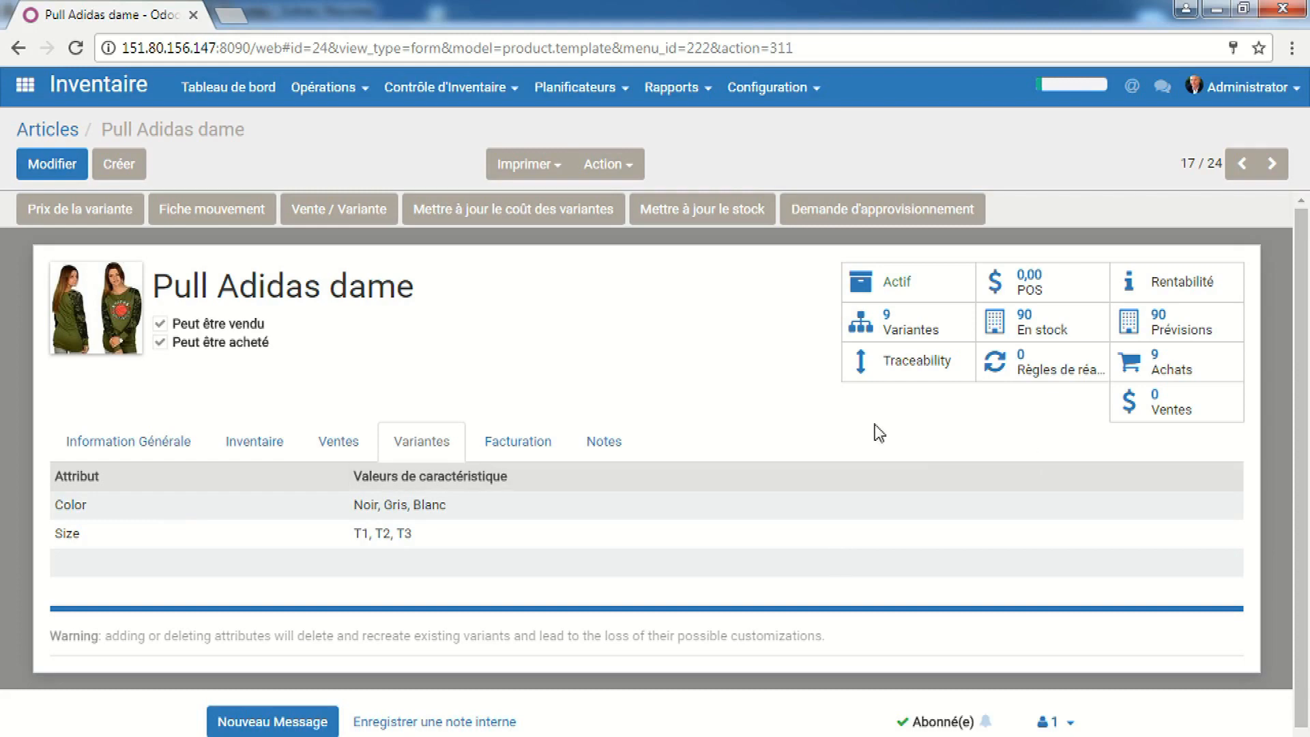
{"action": "left_click", "coordinate": [1035, 336]}
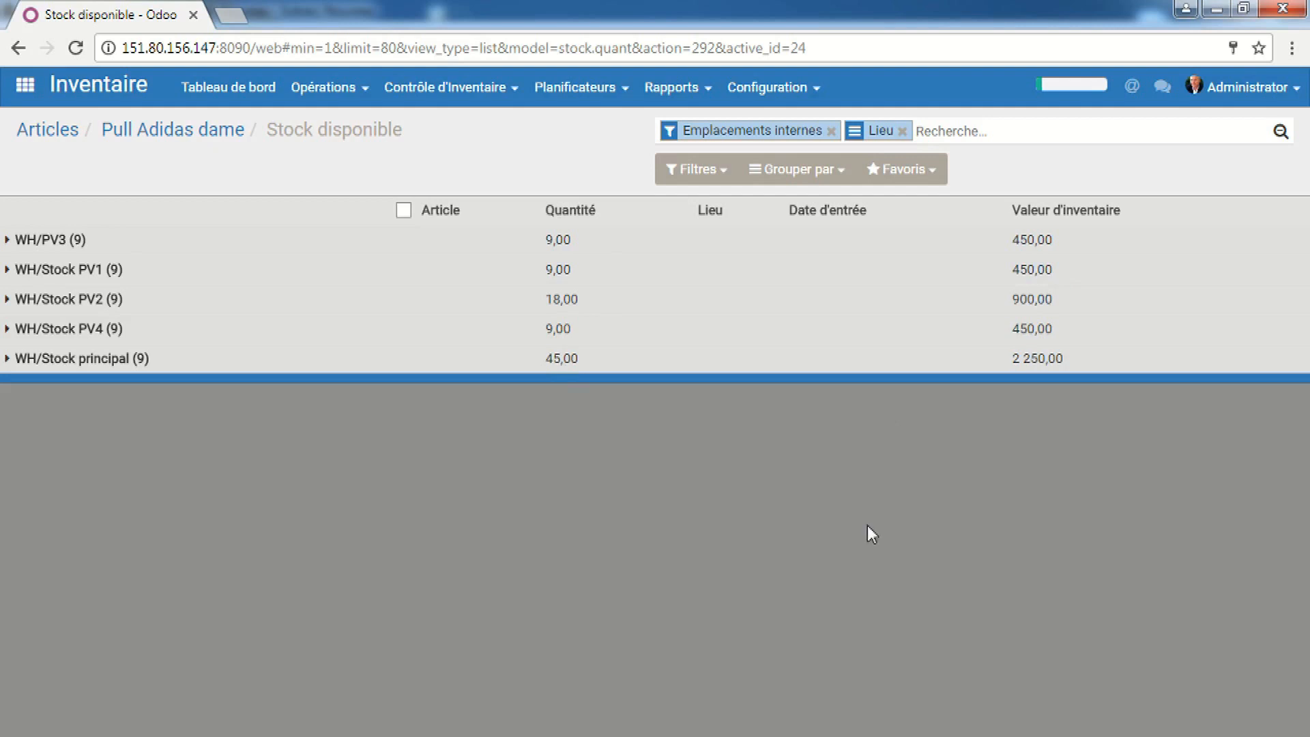
Return to the Pull Adidas dame form, then switch to the other browser window
{"action": "left_click", "coordinate": [145, 136]}
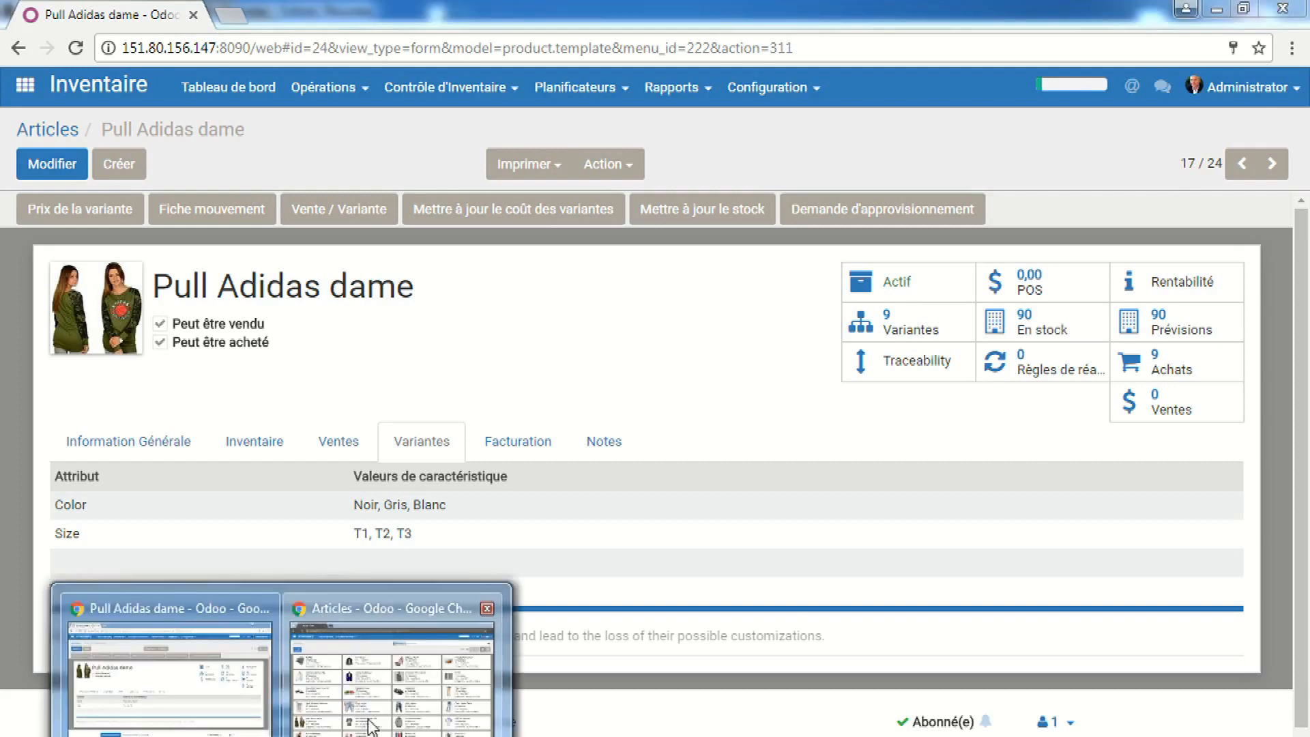
{"action": "left_click", "coordinate": [374, 723]}
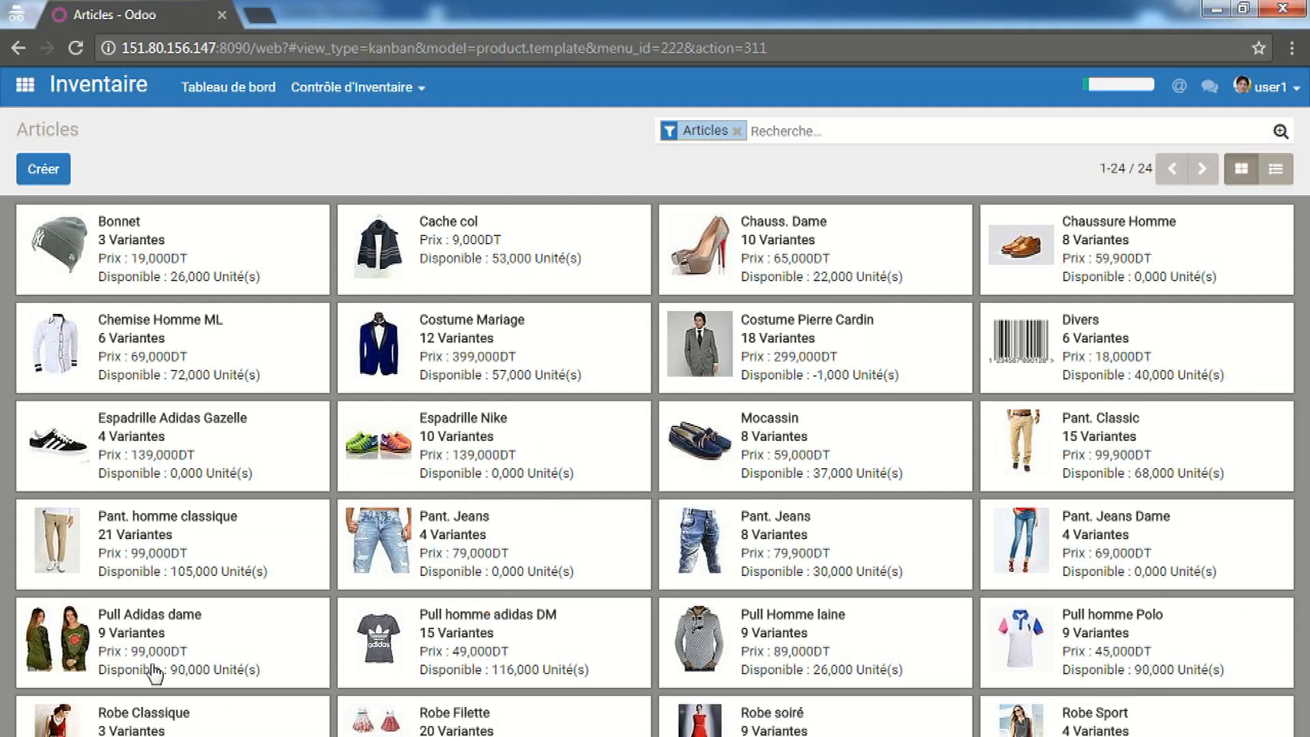
Show the Articles as a list and search for 'pull adidas'
{"action": "left_click", "coordinate": [156, 632]}
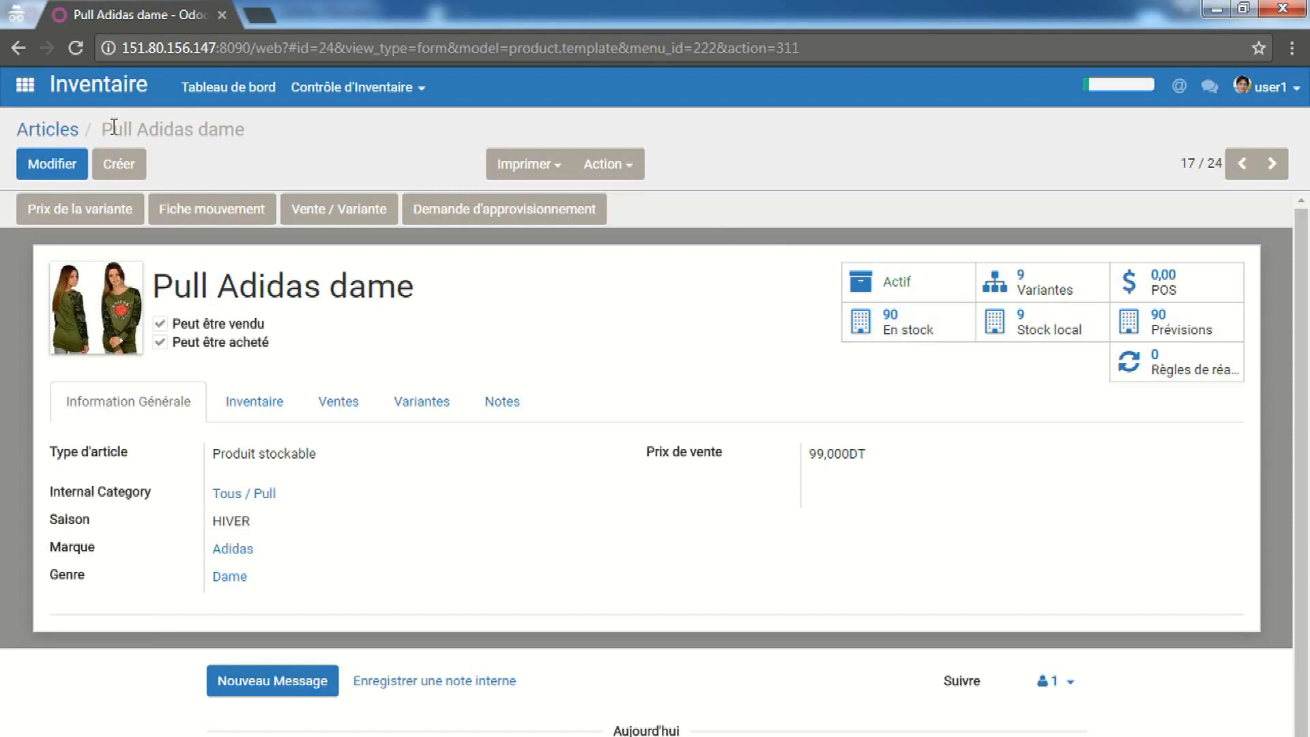
{"action": "left_click", "coordinate": [66, 143]}
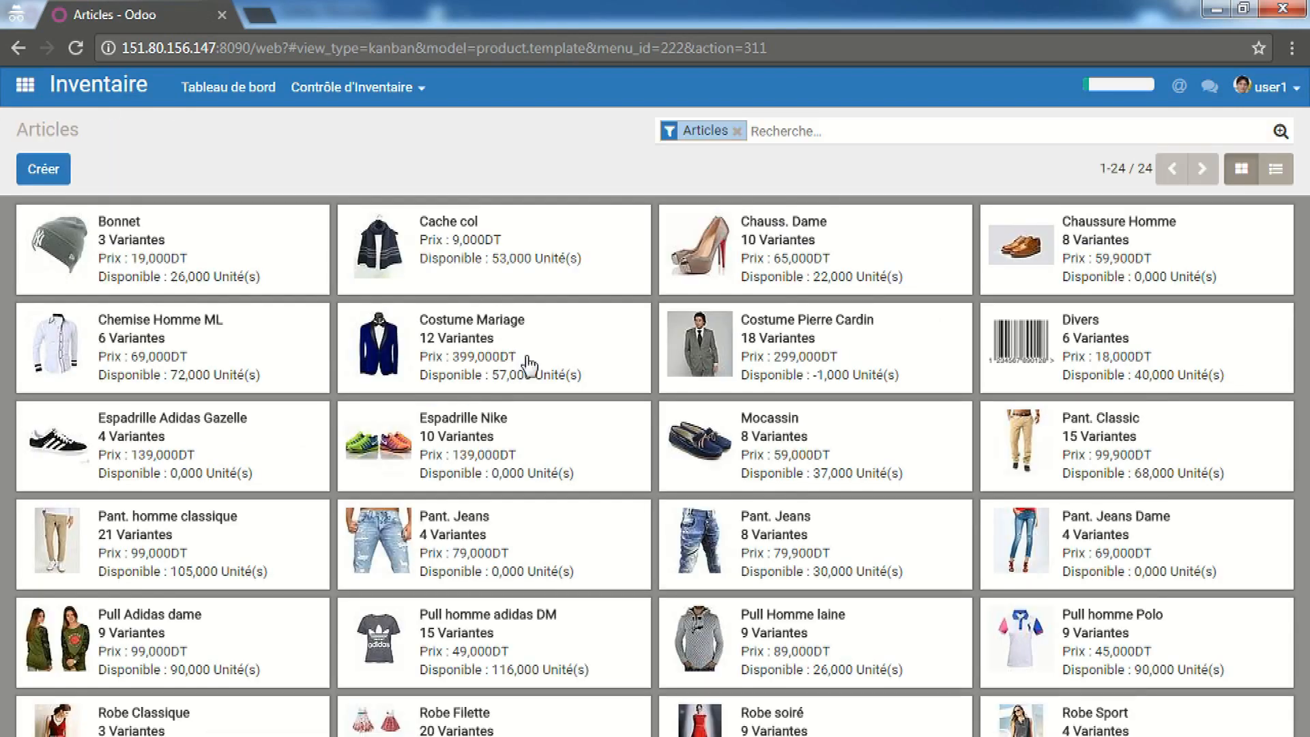
{"action": "left_click", "coordinate": [1285, 176]}
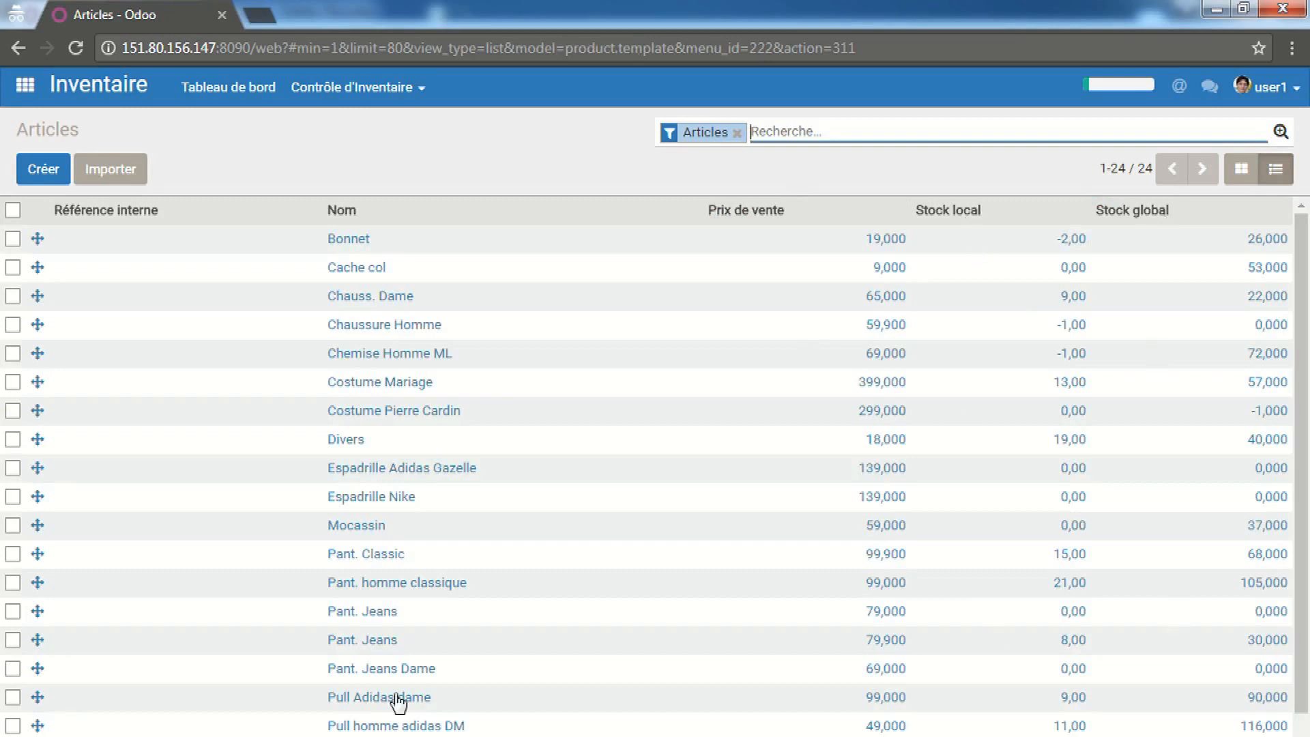
{"action": "type", "text": "p"}
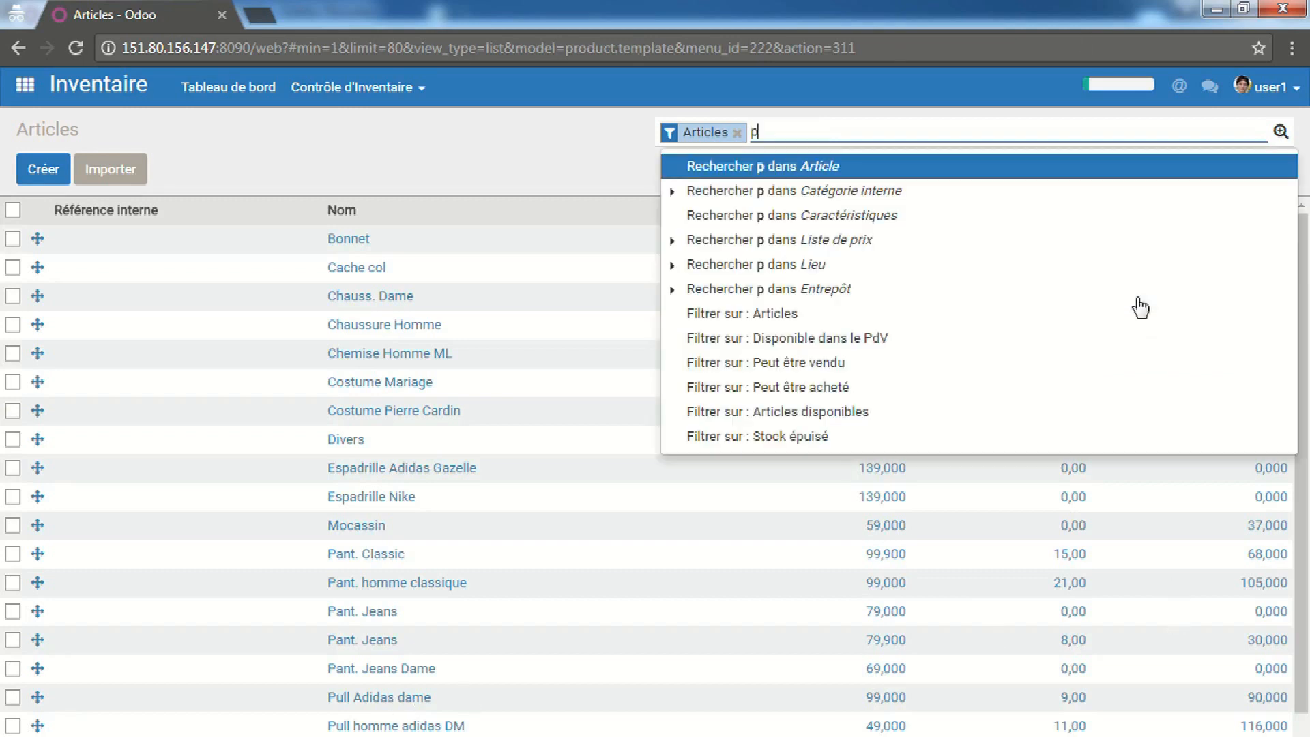
{"action": "type", "text": "ull adidas"}
{"action": "key", "text": "Return"}
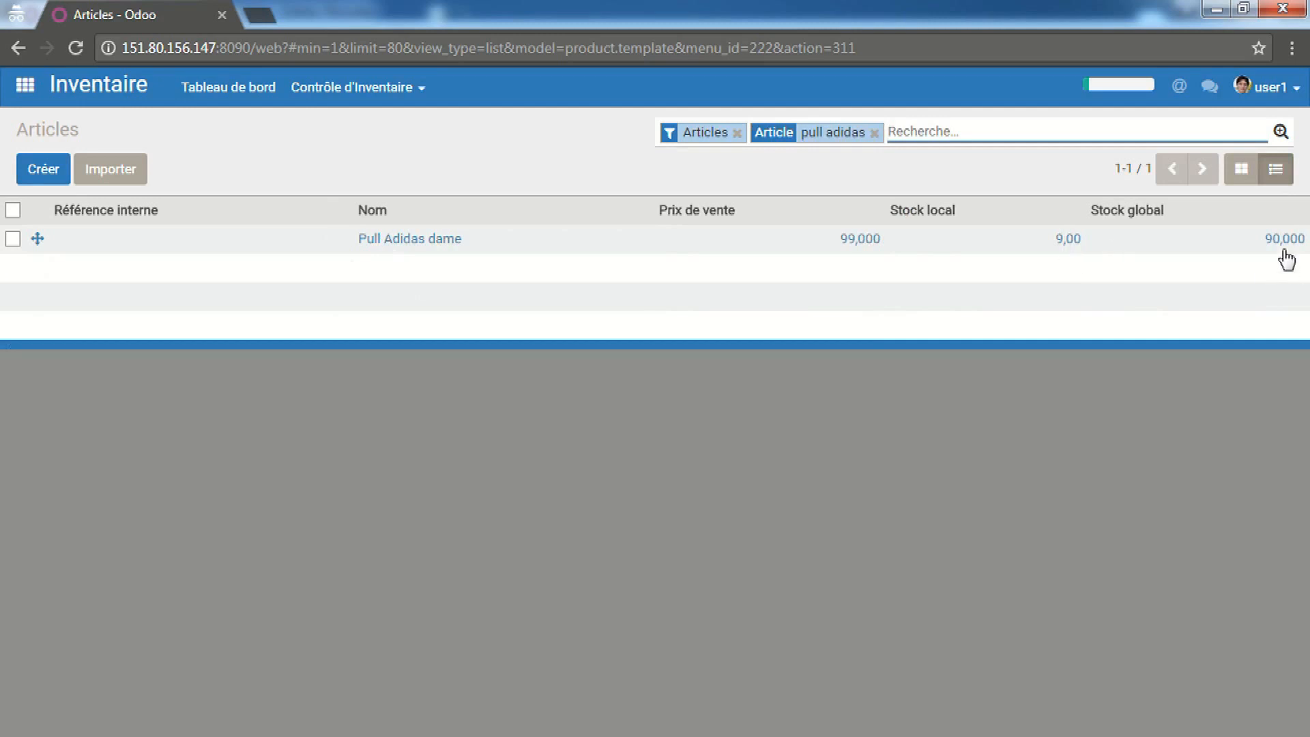
Toggle between the Pull Adidas dame form and the filtered list, then return to card view
{"action": "left_click", "coordinate": [449, 247]}
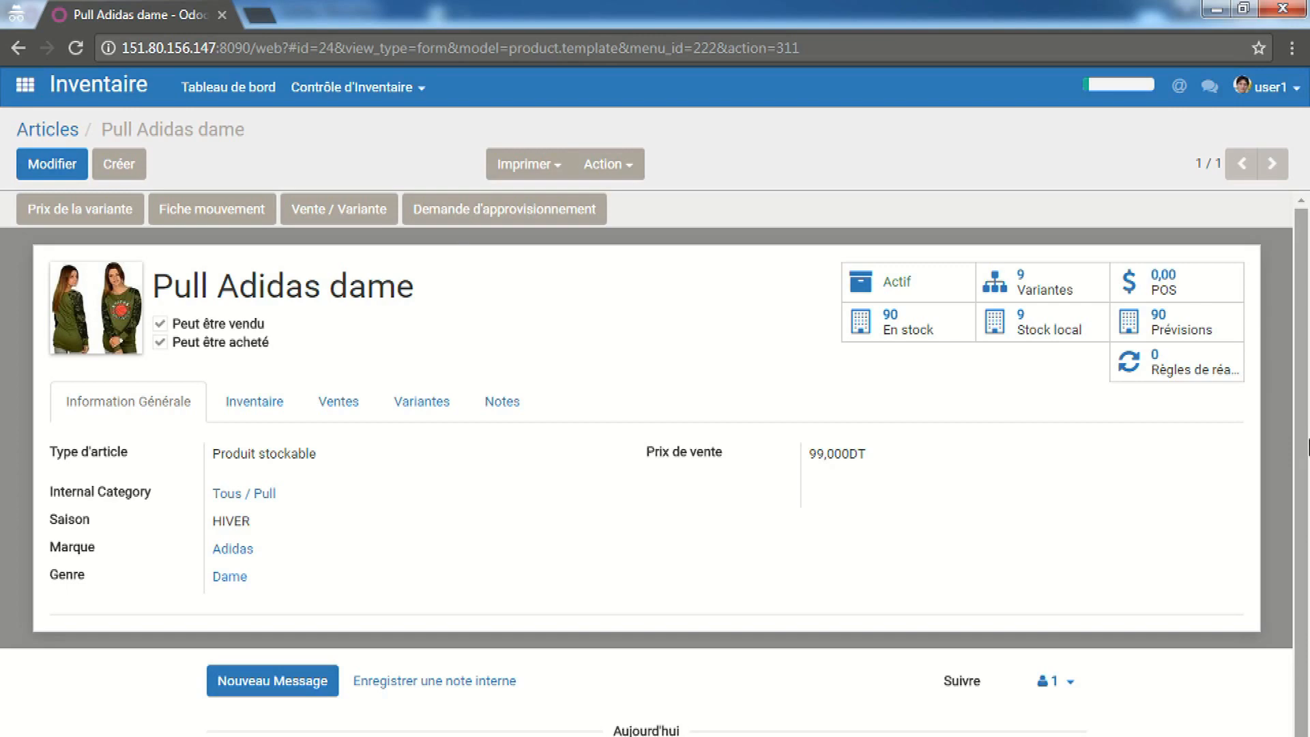
{"action": "left_click", "coordinate": [70, 135]}
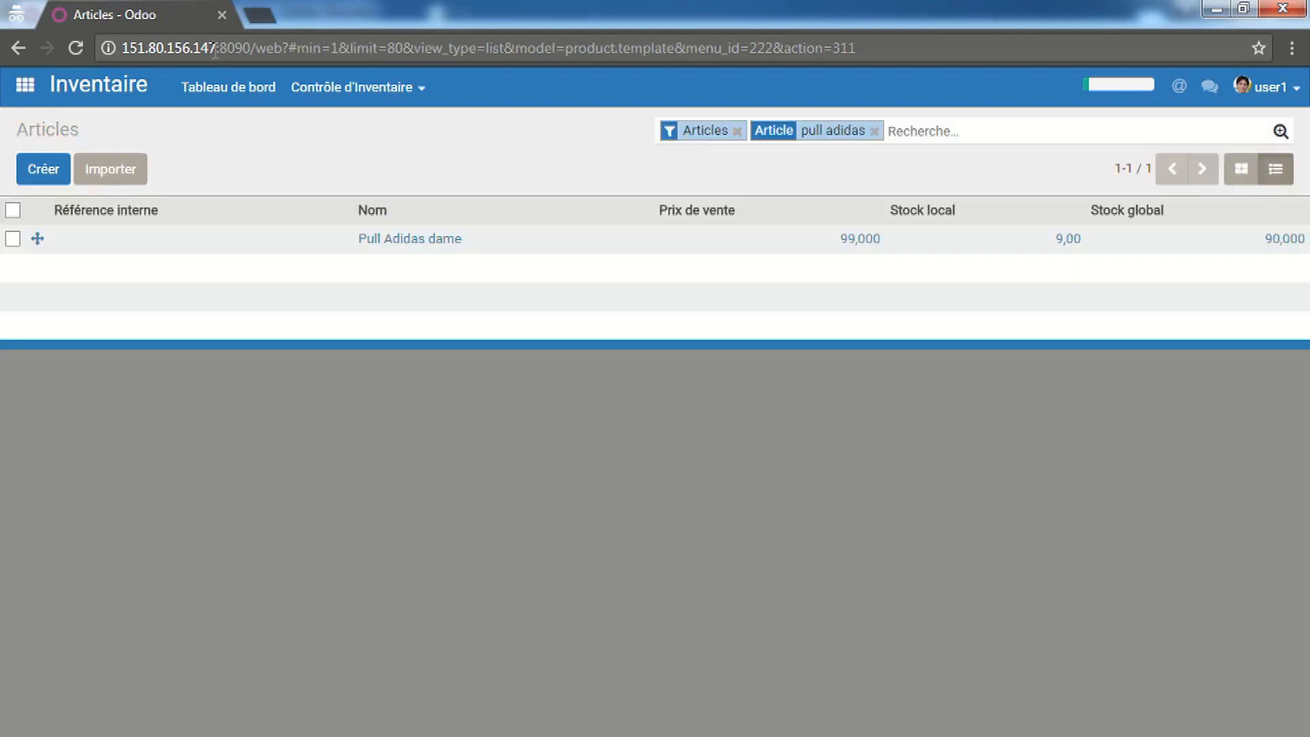
{"action": "left_click", "coordinate": [16, 49]}
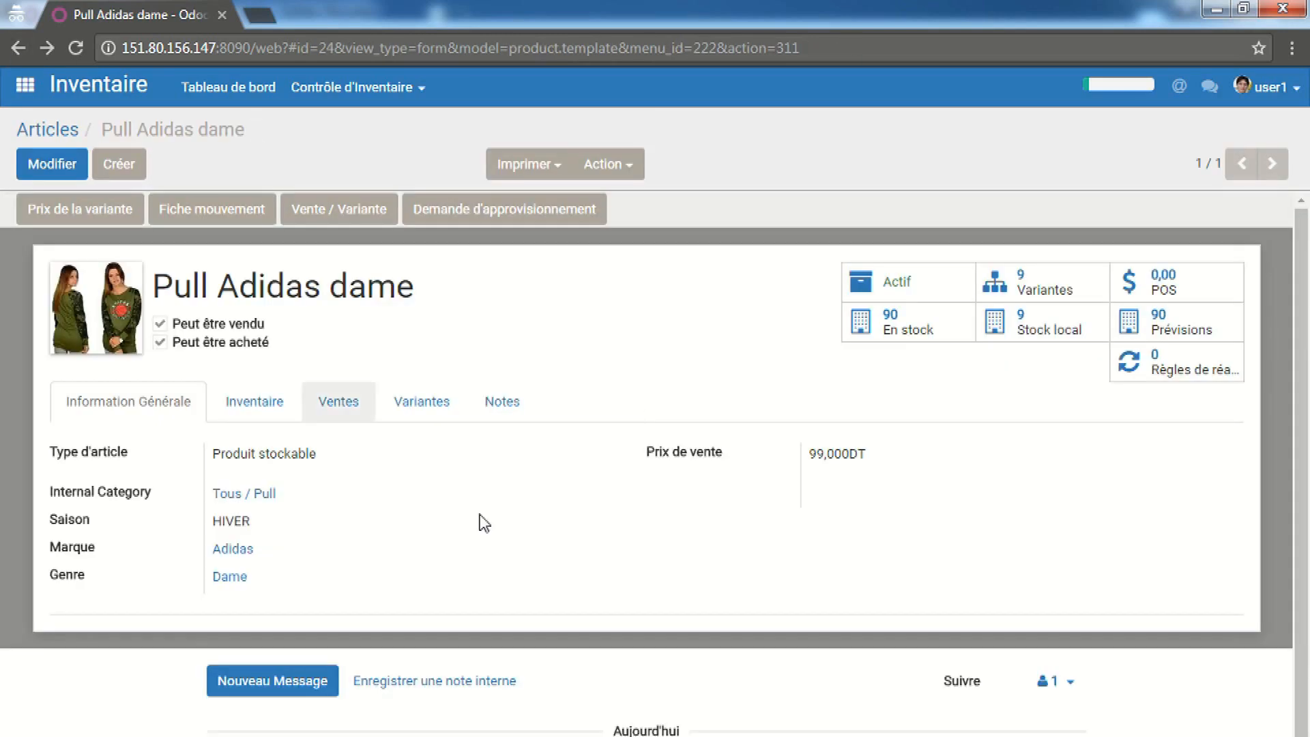
{"action": "left_click", "coordinate": [60, 132]}
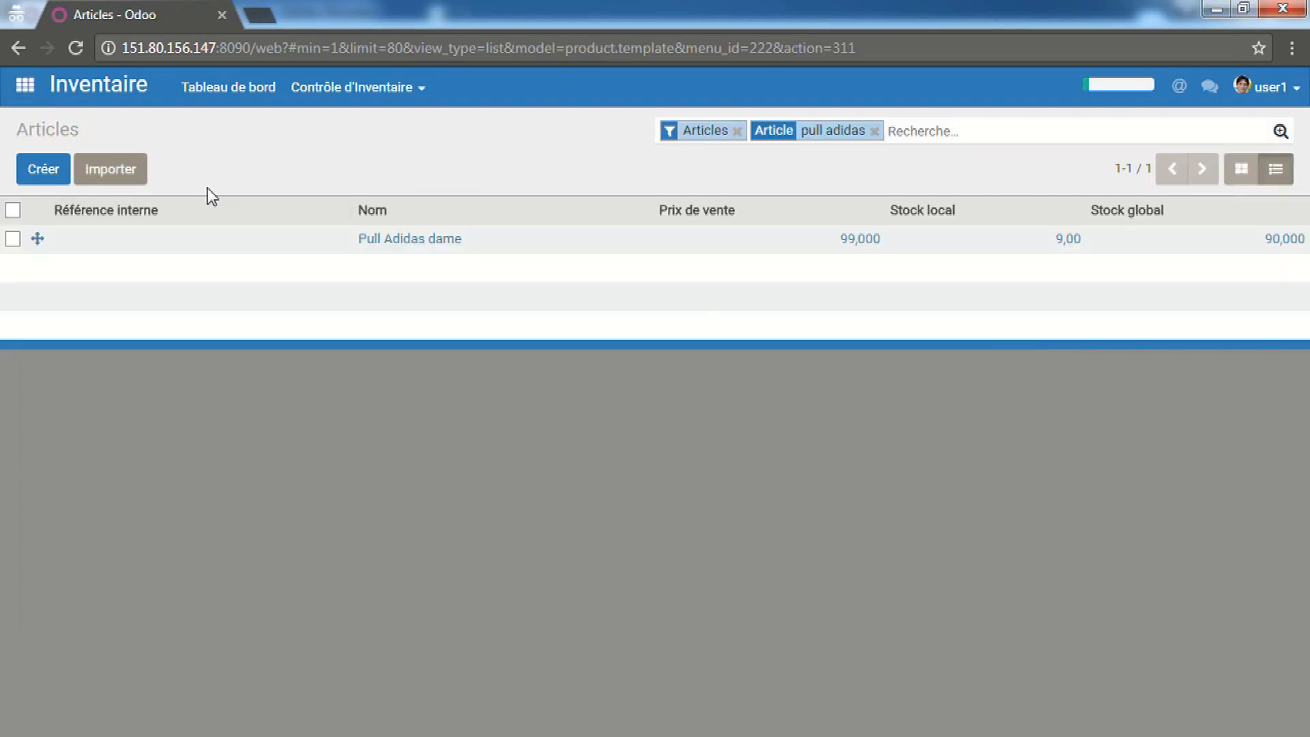
{"action": "left_click", "coordinate": [17, 48]}
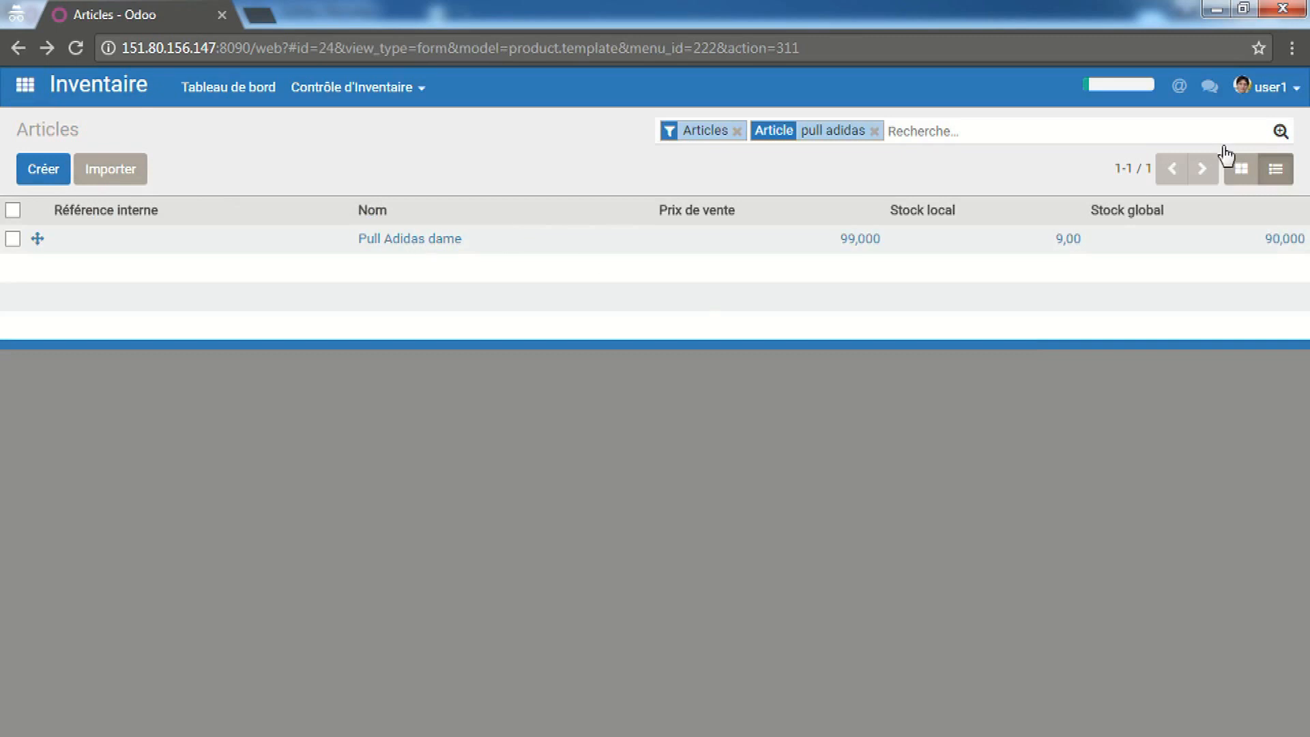
{"action": "left_click", "coordinate": [1238, 172]}
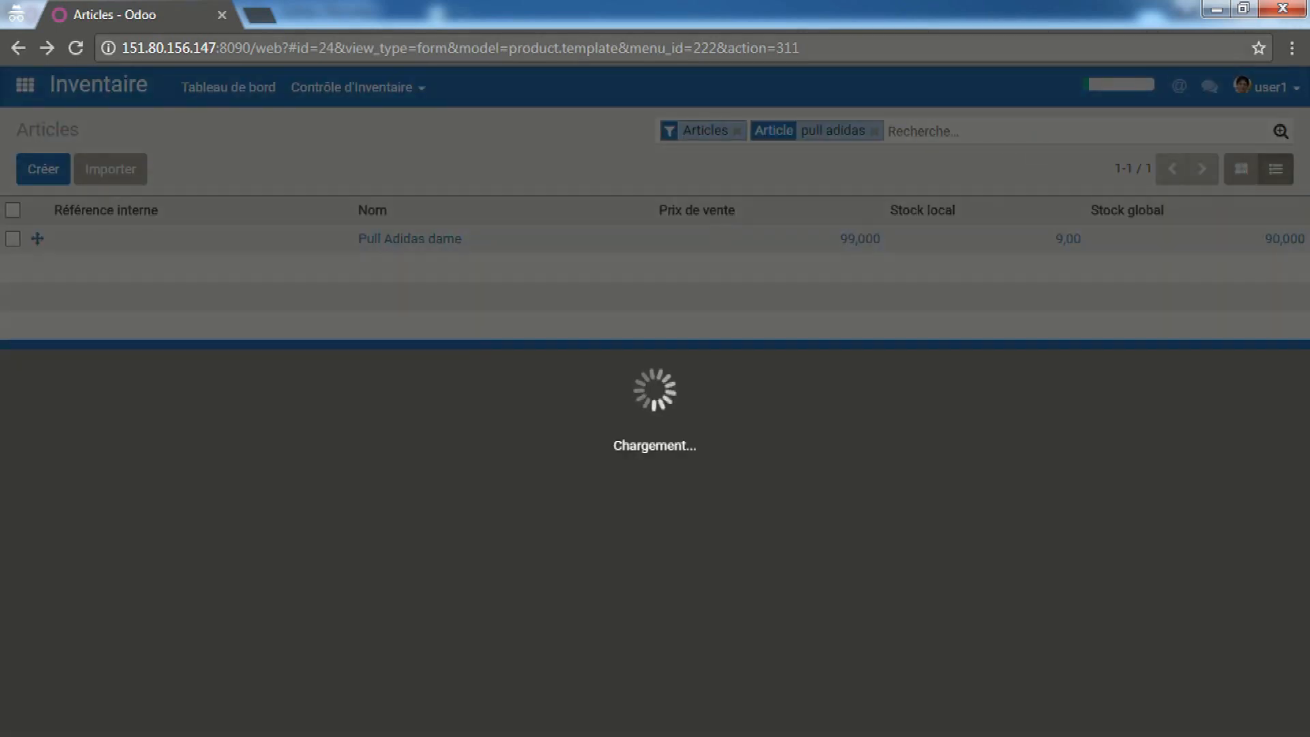
{"action": "mouse_move", "coordinate": [281, 736]}
{"action": "left_click", "coordinate": [207, 714]}
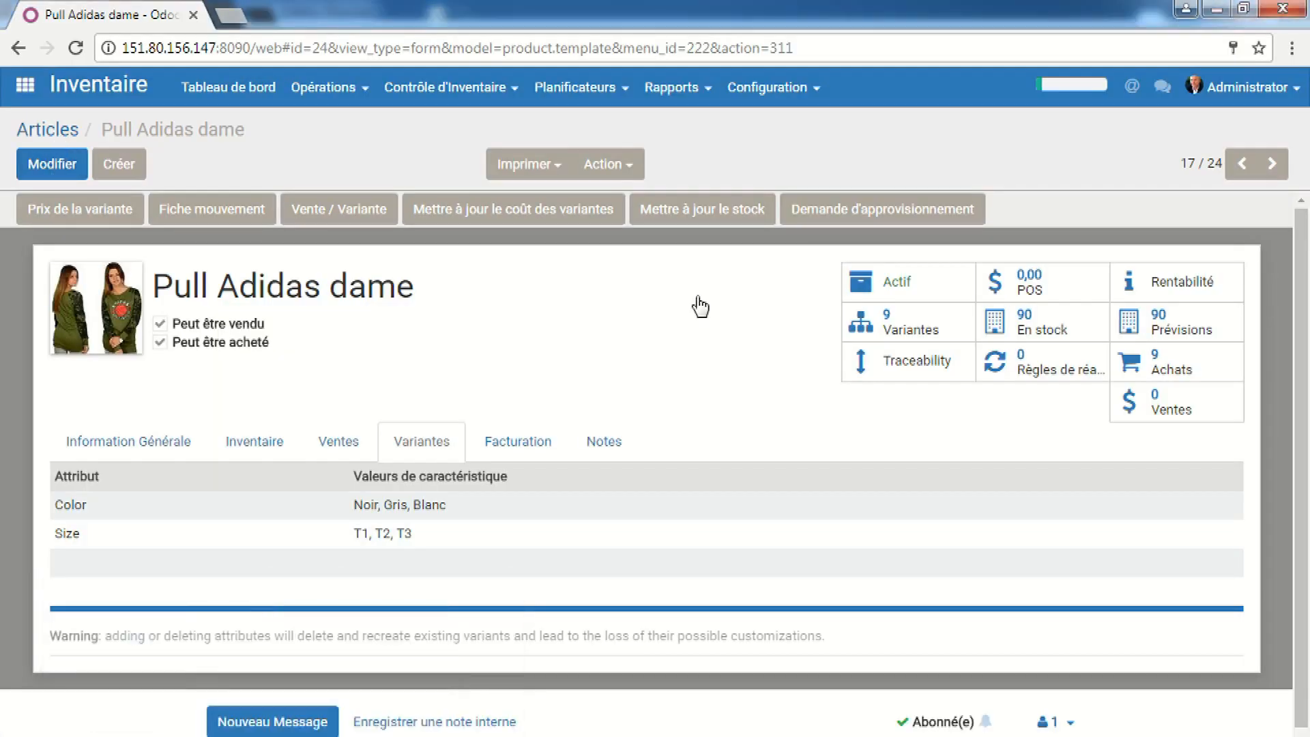
In the admin window, open Chauss. Dame showing Noir/Blanc colours and sizes 36–40
{"action": "key", "text": "alt+Left"}
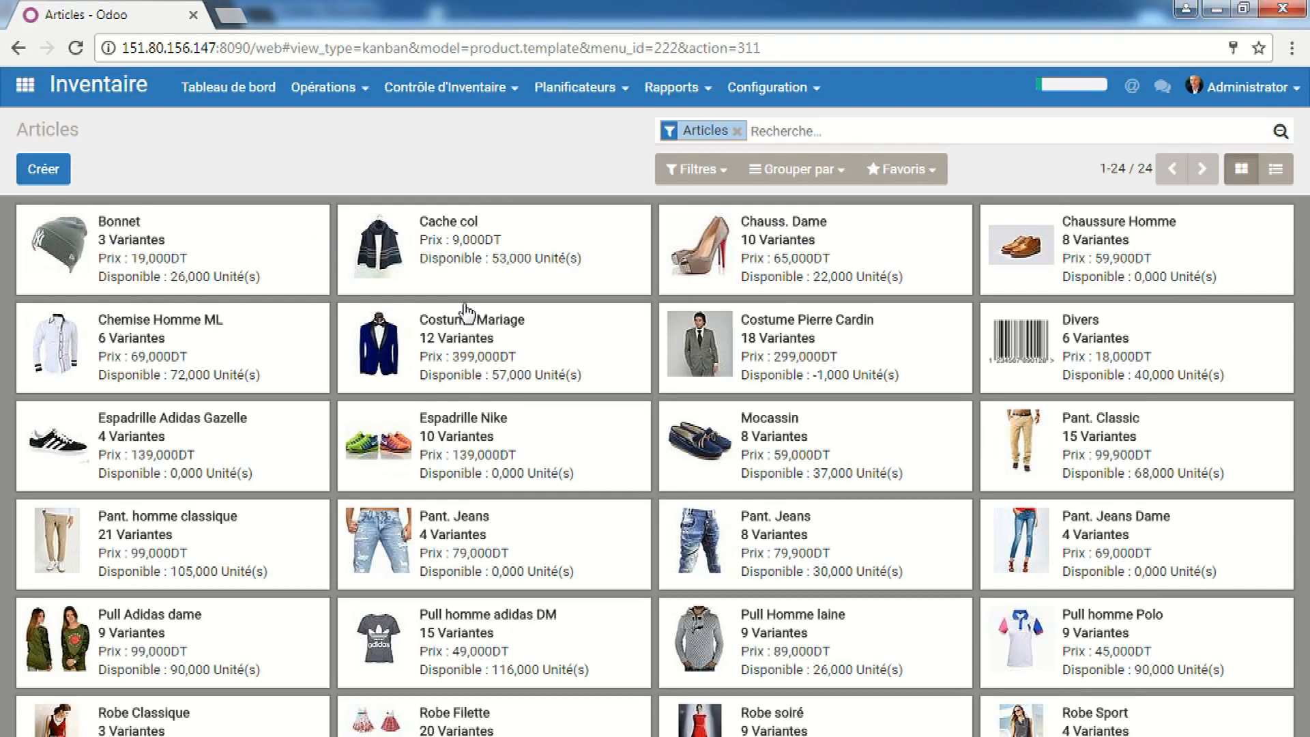
{"action": "left_click", "coordinate": [784, 228]}
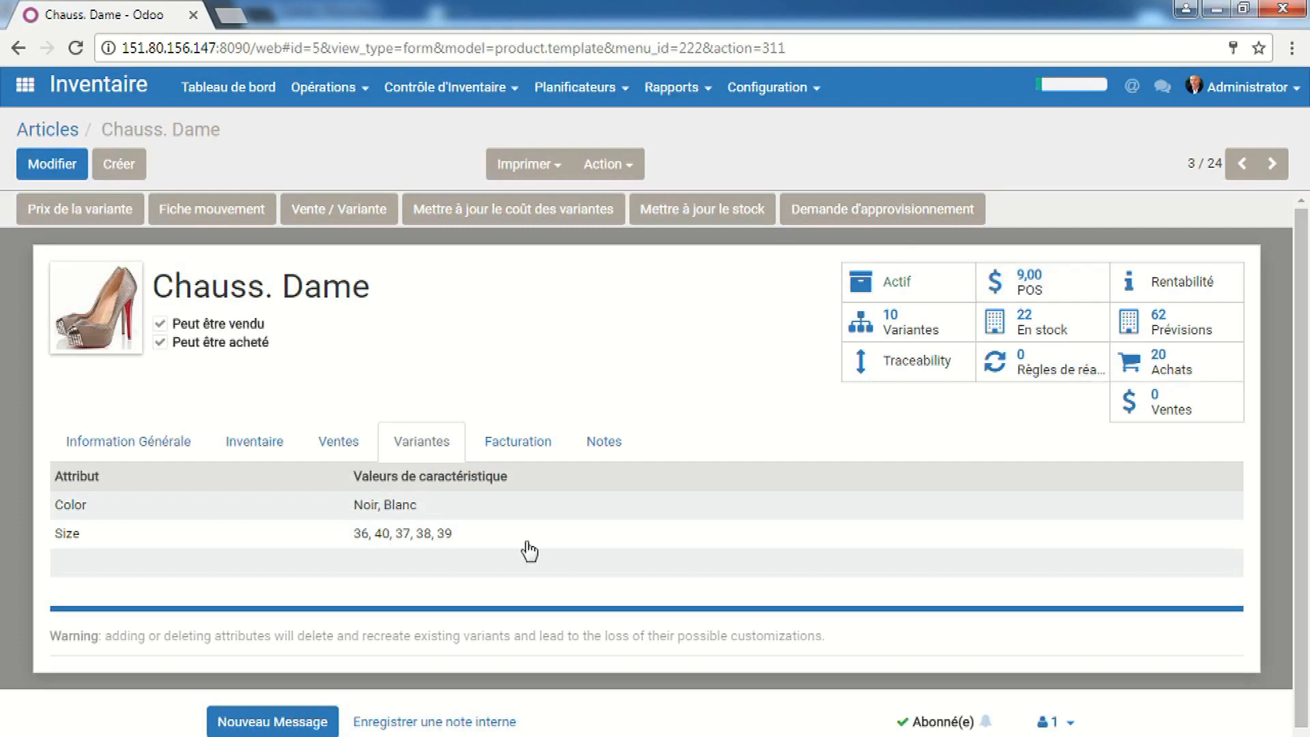
{"action": "mouse_move", "coordinate": [281, 733]}
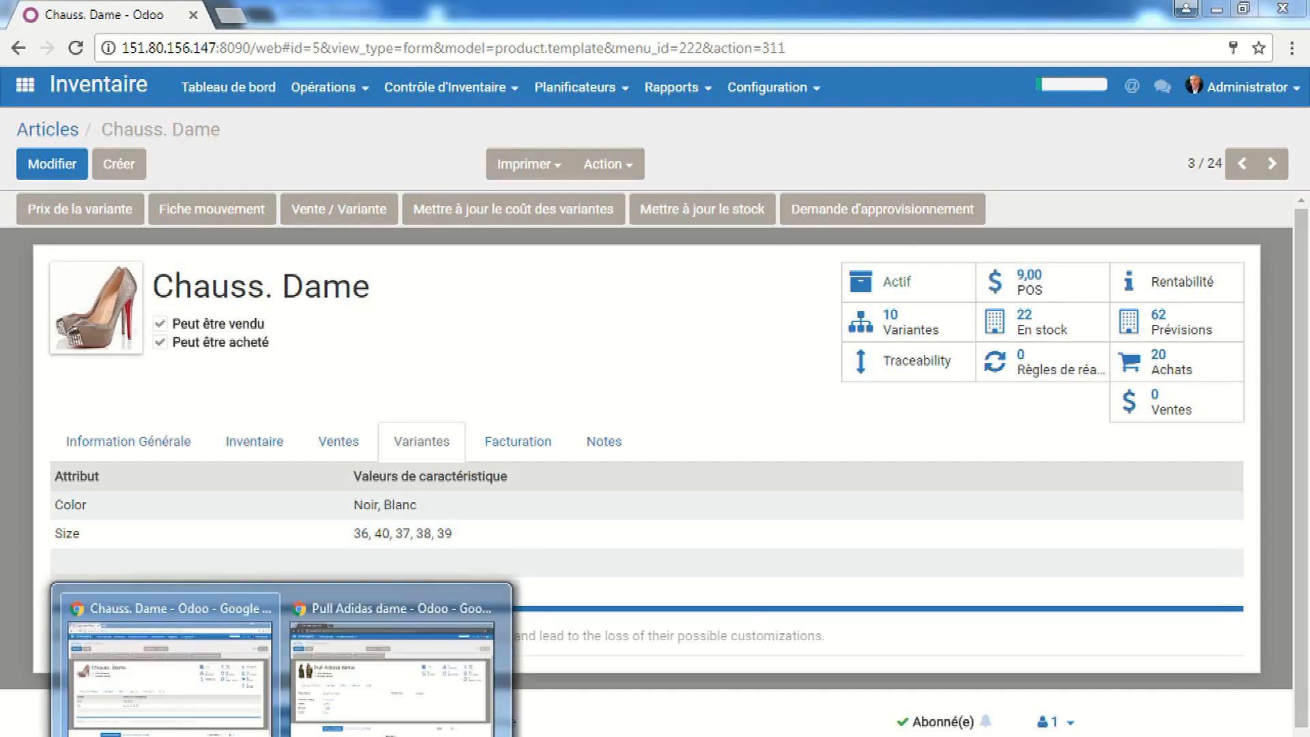
{"action": "left_click", "coordinate": [397, 706]}
Clear the 'pull adidas' filter, open Chauss. Dame, then return to the administrator's window
{"action": "left_click", "coordinate": [60, 130]}
{"action": "left_click", "coordinate": [873, 132]}
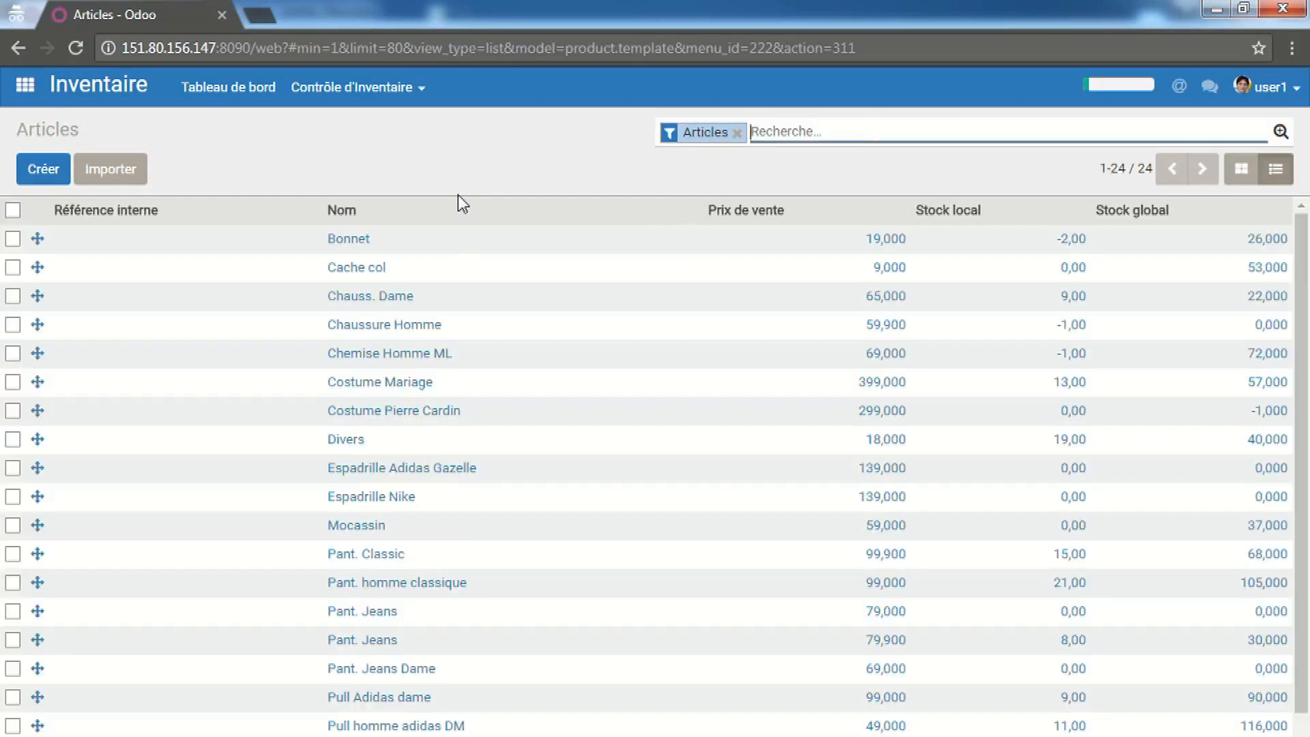
{"action": "left_click", "coordinate": [403, 305]}
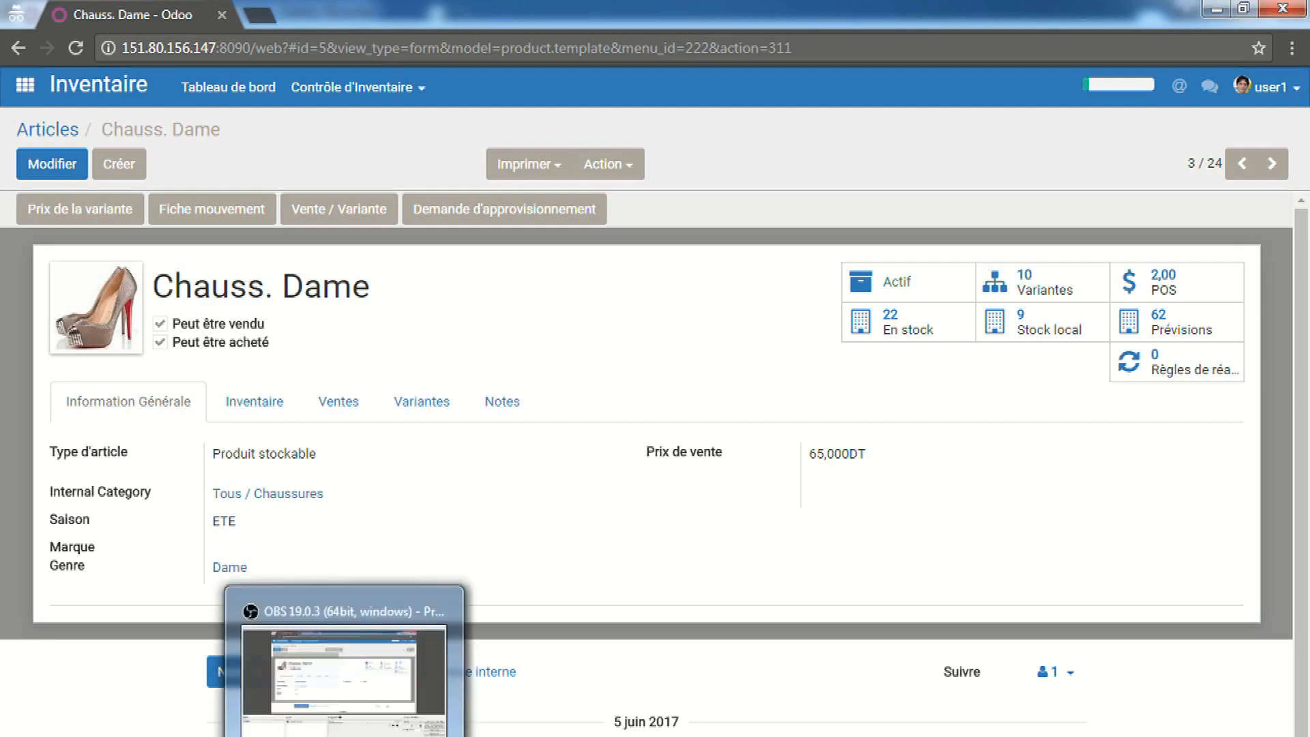
{"action": "left_click", "coordinate": [283, 736]}
{"action": "left_click", "coordinate": [211, 677]}
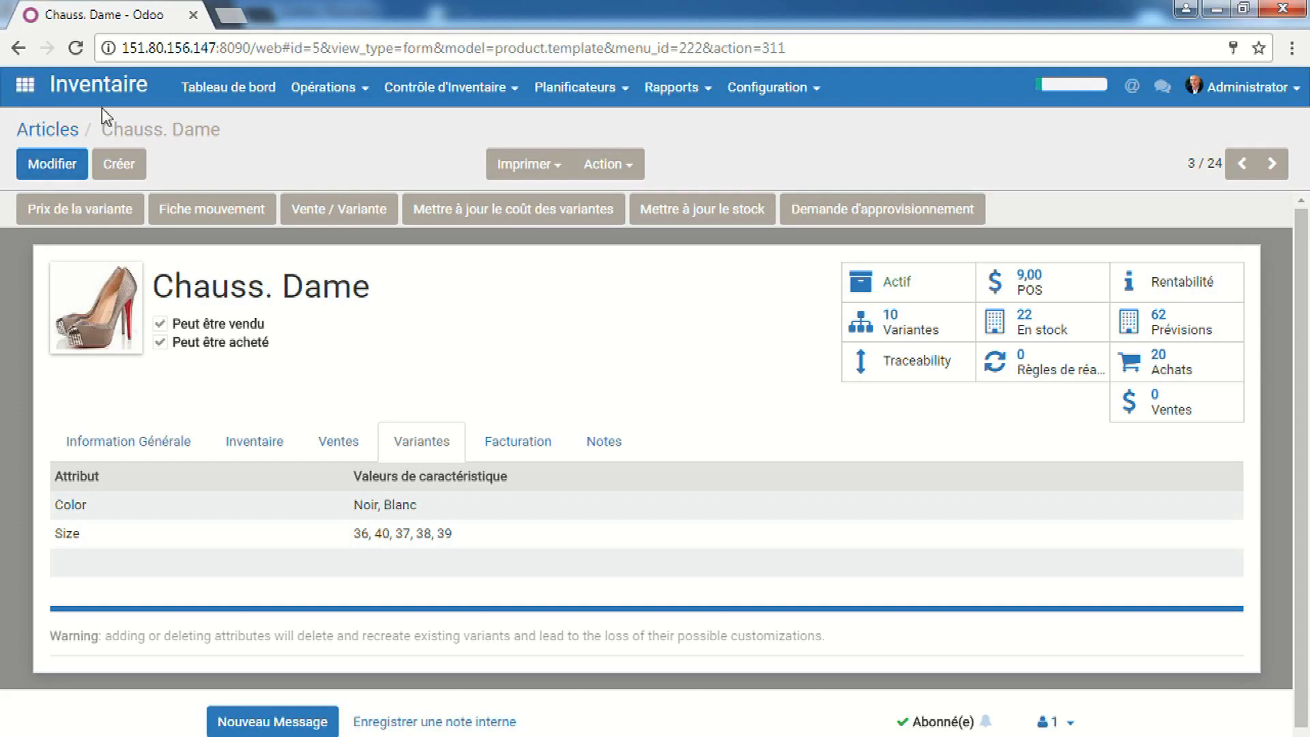
{"action": "left_click", "coordinate": [583, 92]}
Open the Valorisation de l'inventaire report from the Rapports menu
{"action": "left_click", "coordinate": [660, 89]}
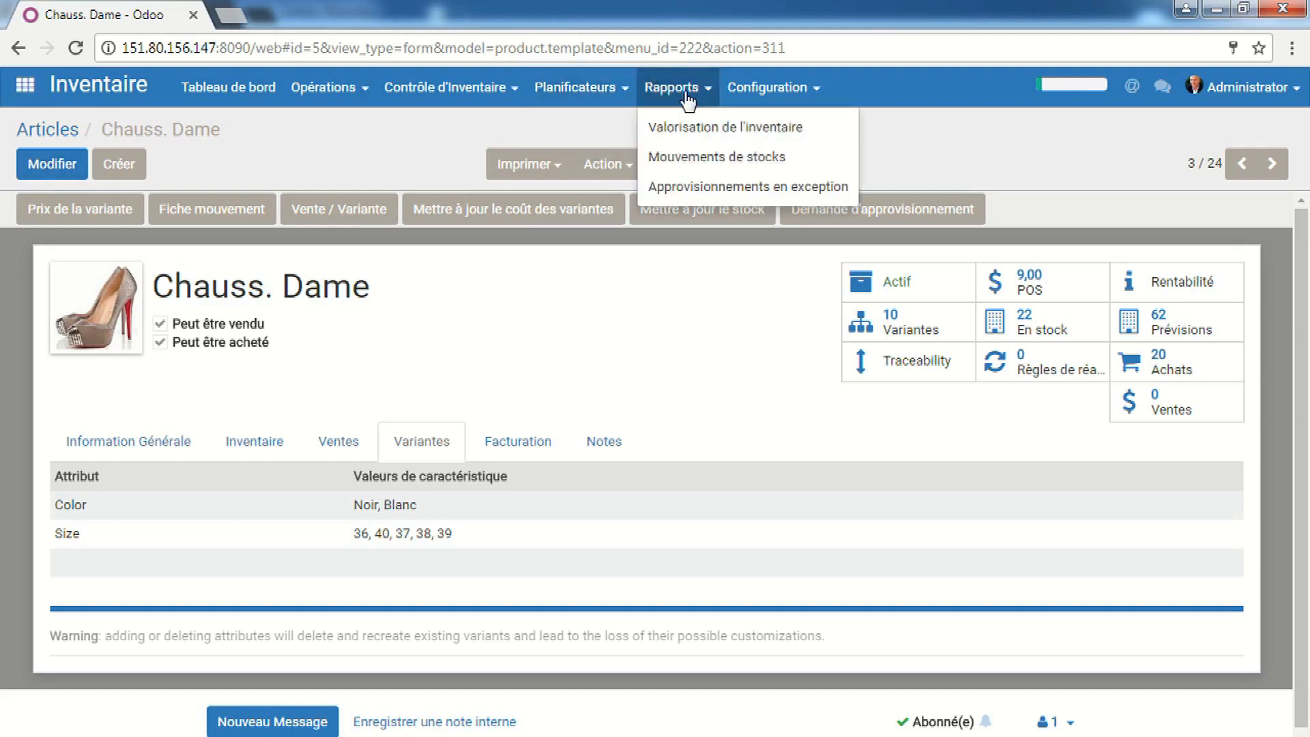
{"action": "left_click", "coordinate": [694, 128]}
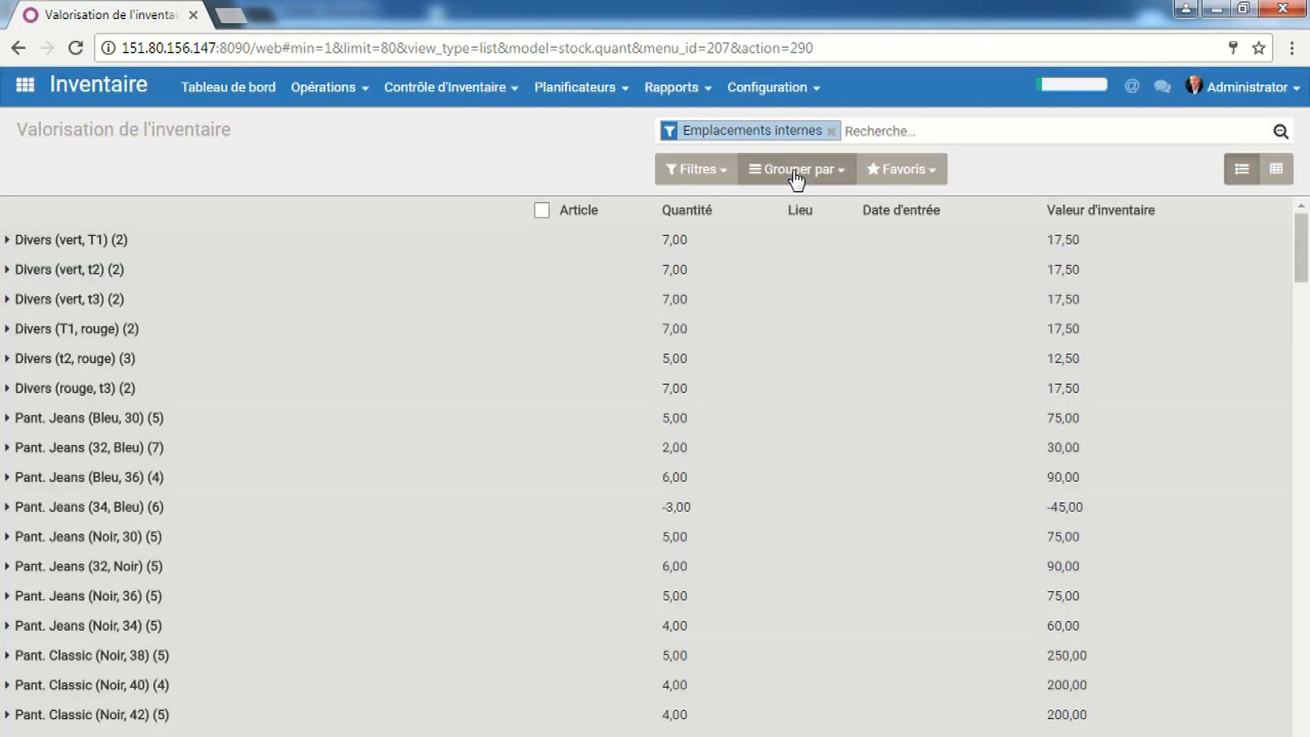
Group the inventory valuation by Lieu to show totals per warehouse location
{"action": "left_click", "coordinate": [819, 179]}
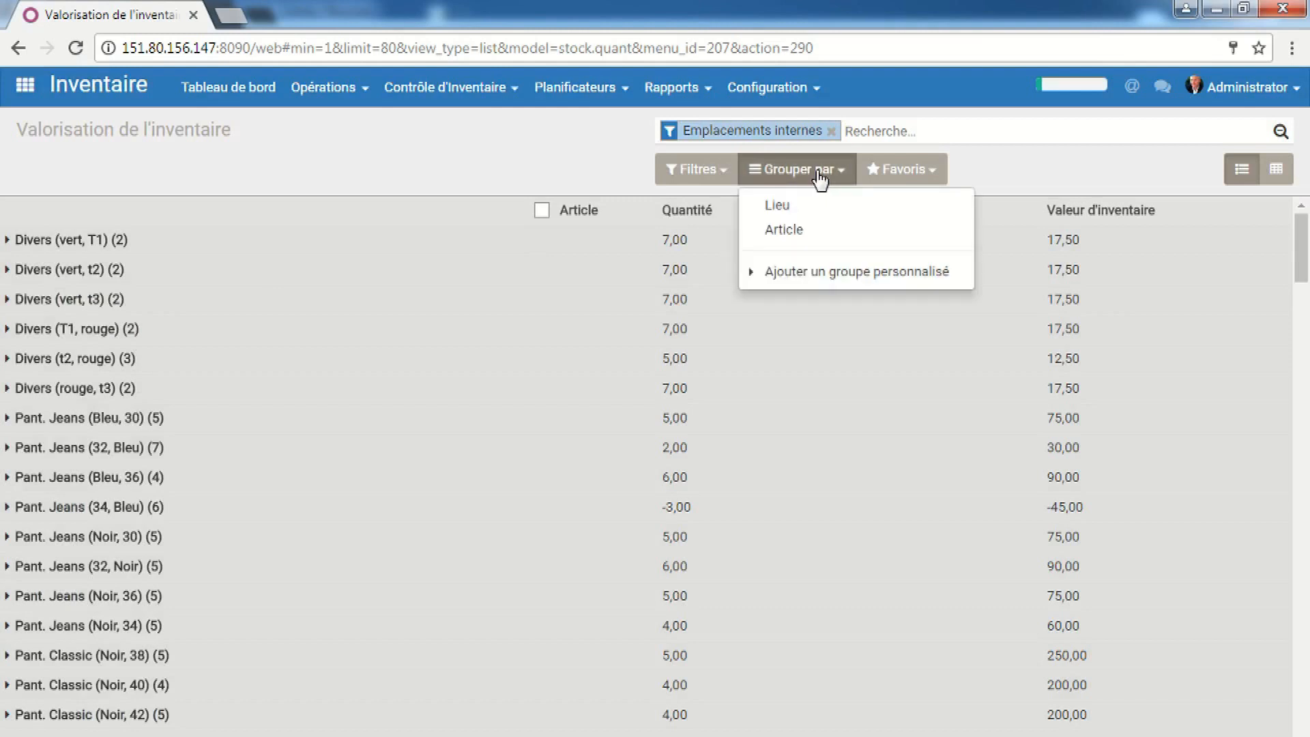
{"action": "left_click", "coordinate": [823, 211]}
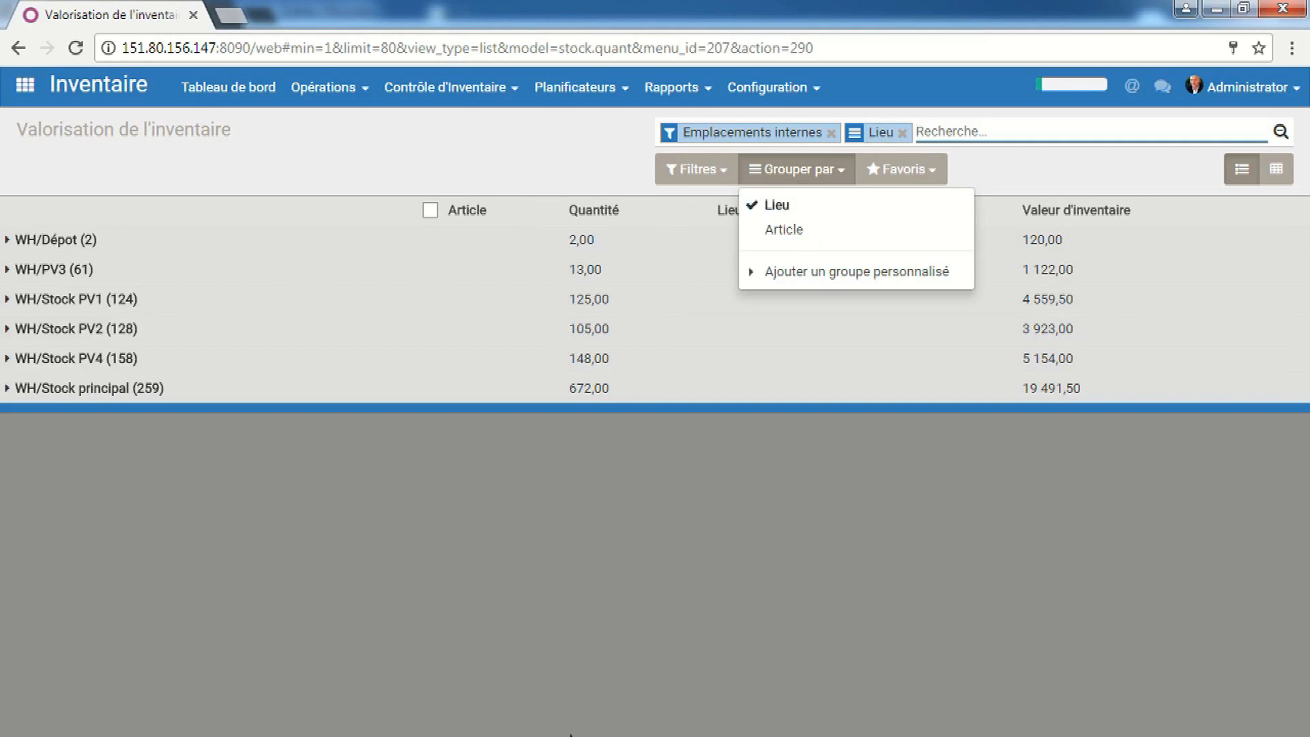
{"action": "left_click", "coordinate": [592, 629]}
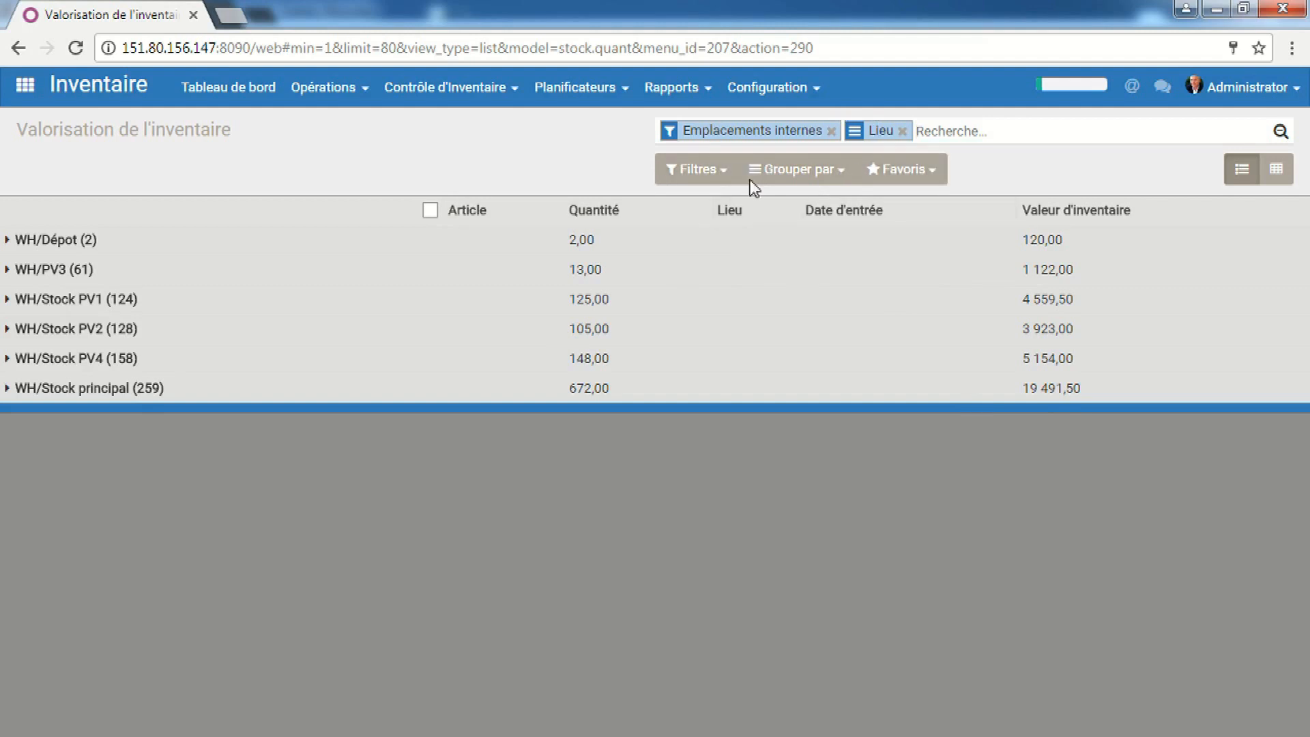
Subgroup the valuation report as Lieu > Article, then go back to the product page
{"action": "left_click", "coordinate": [807, 179]}
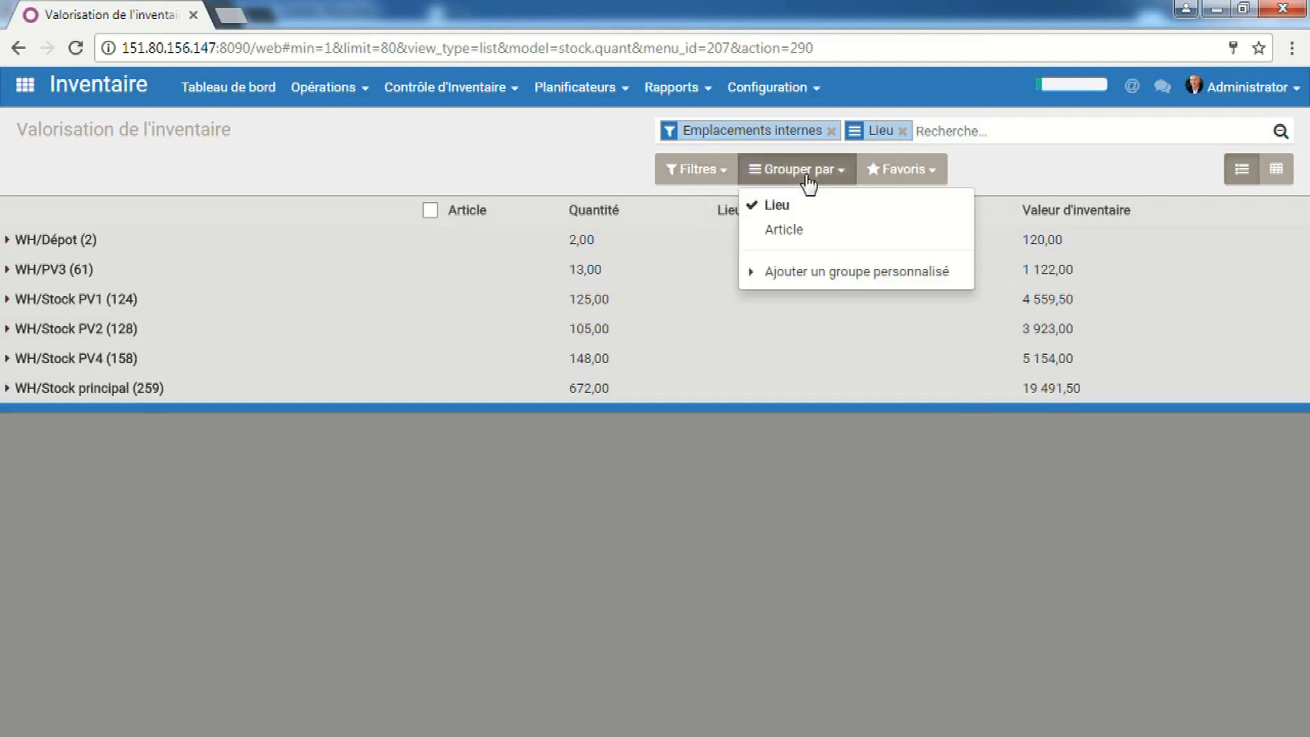
{"action": "left_click", "coordinate": [802, 230]}
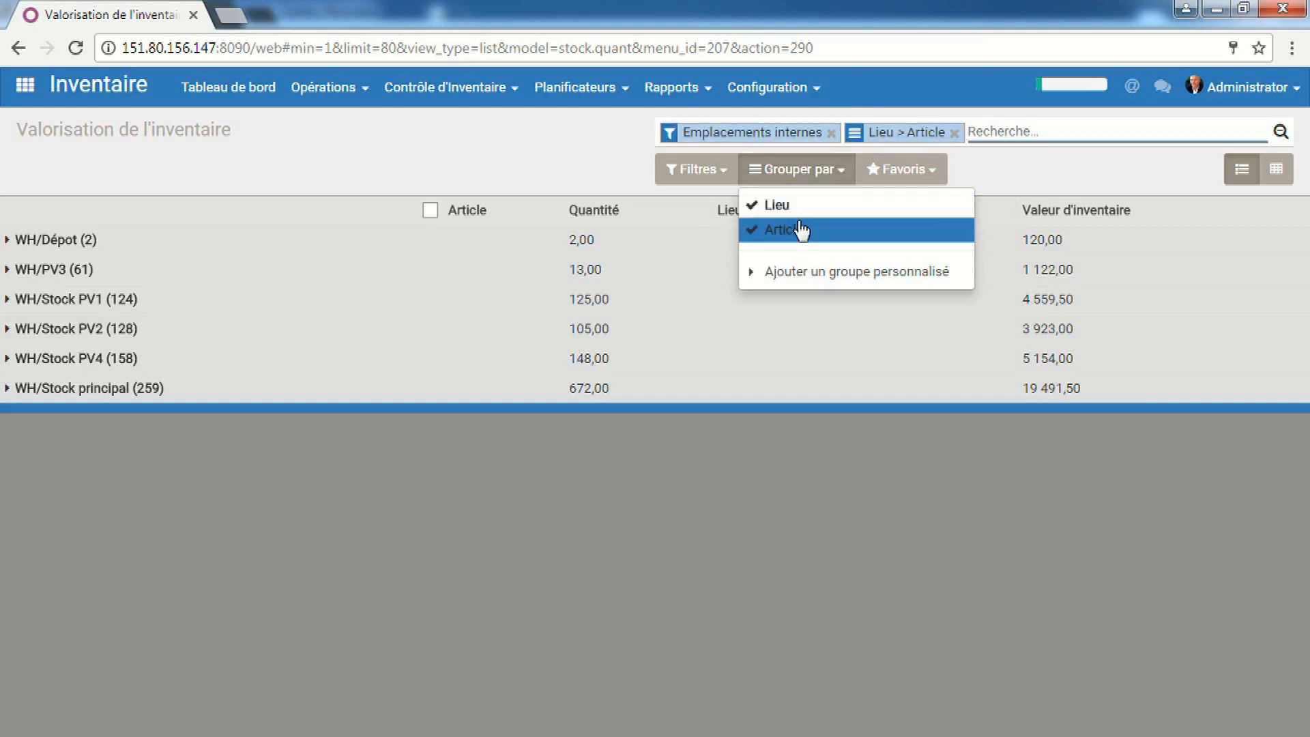
{"action": "left_click", "coordinate": [865, 442]}
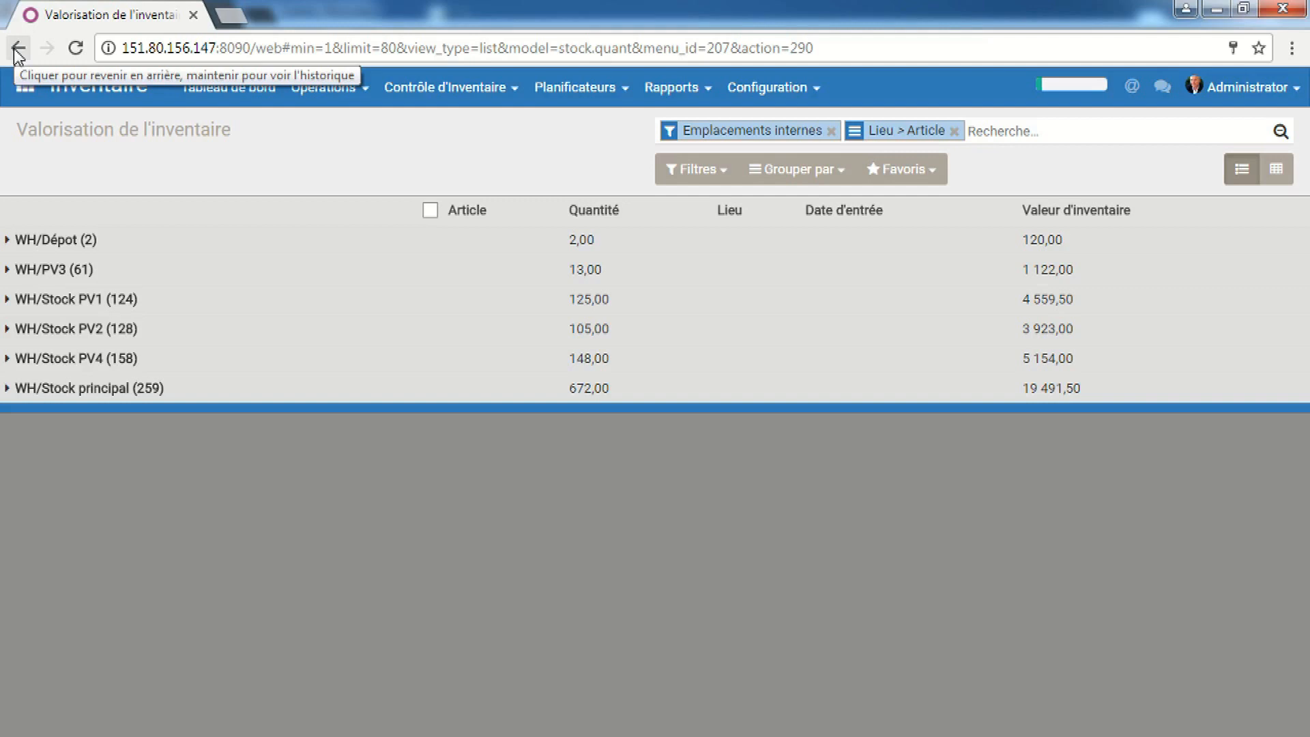
{"action": "left_click", "coordinate": [19, 52]}
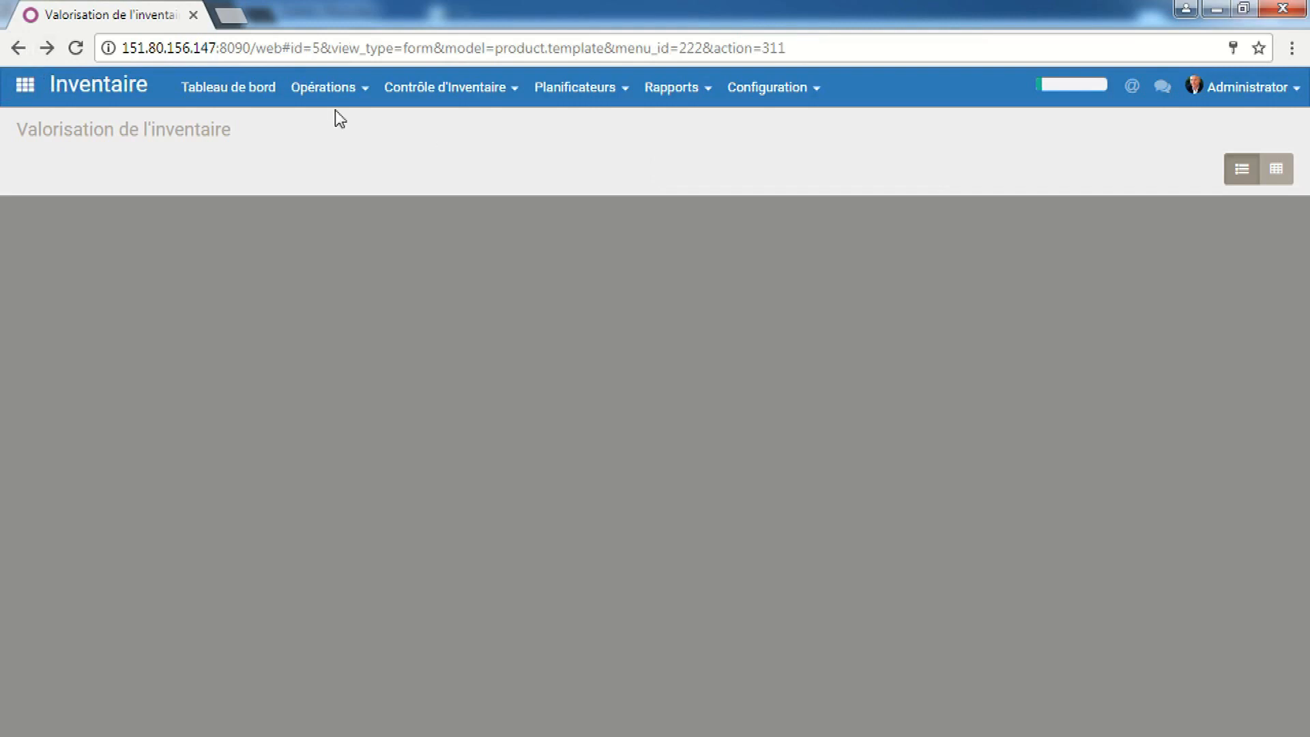
Show the Inventaire dashboard: 4 receptions, 6 internal transfers, 1 delivery, 0 PdV orders
{"action": "left_click", "coordinate": [240, 100]}
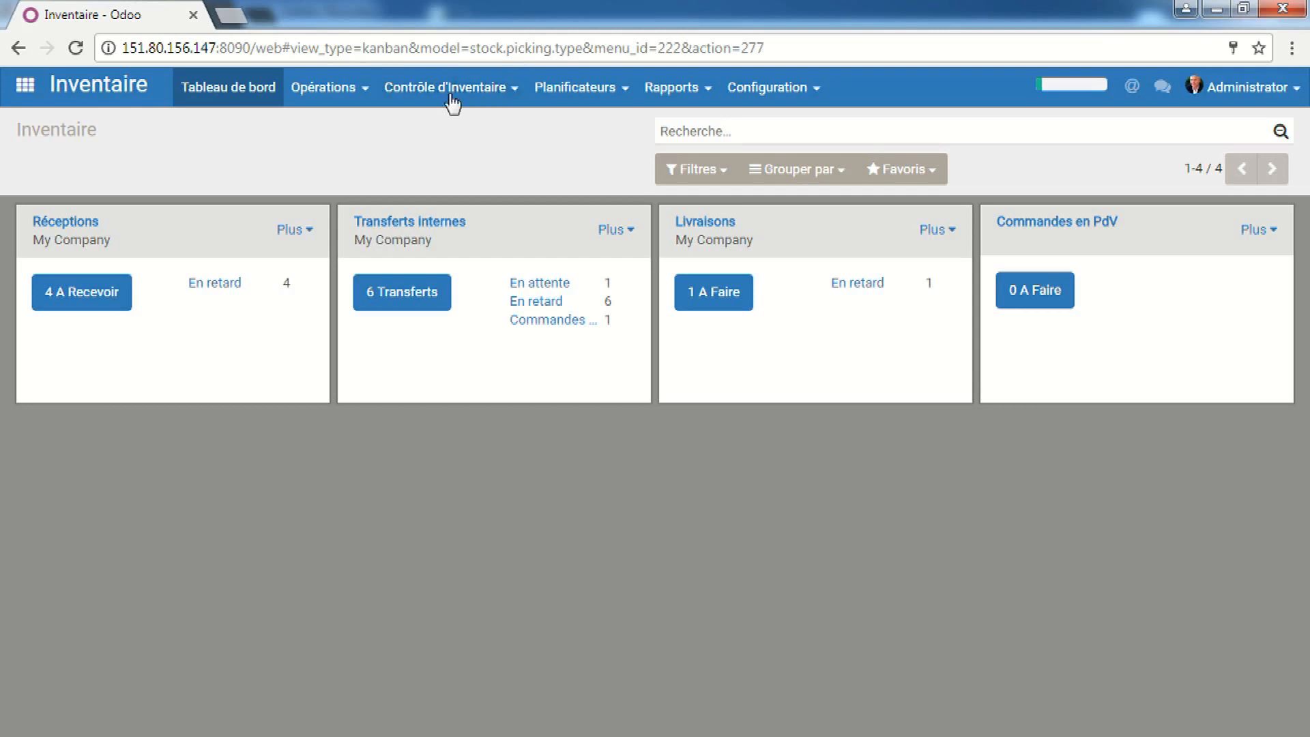
Create internal transfer WH/INT/00035 to WH/Stock PV1 and start adding products by reference
{"action": "left_click", "coordinate": [618, 229]}
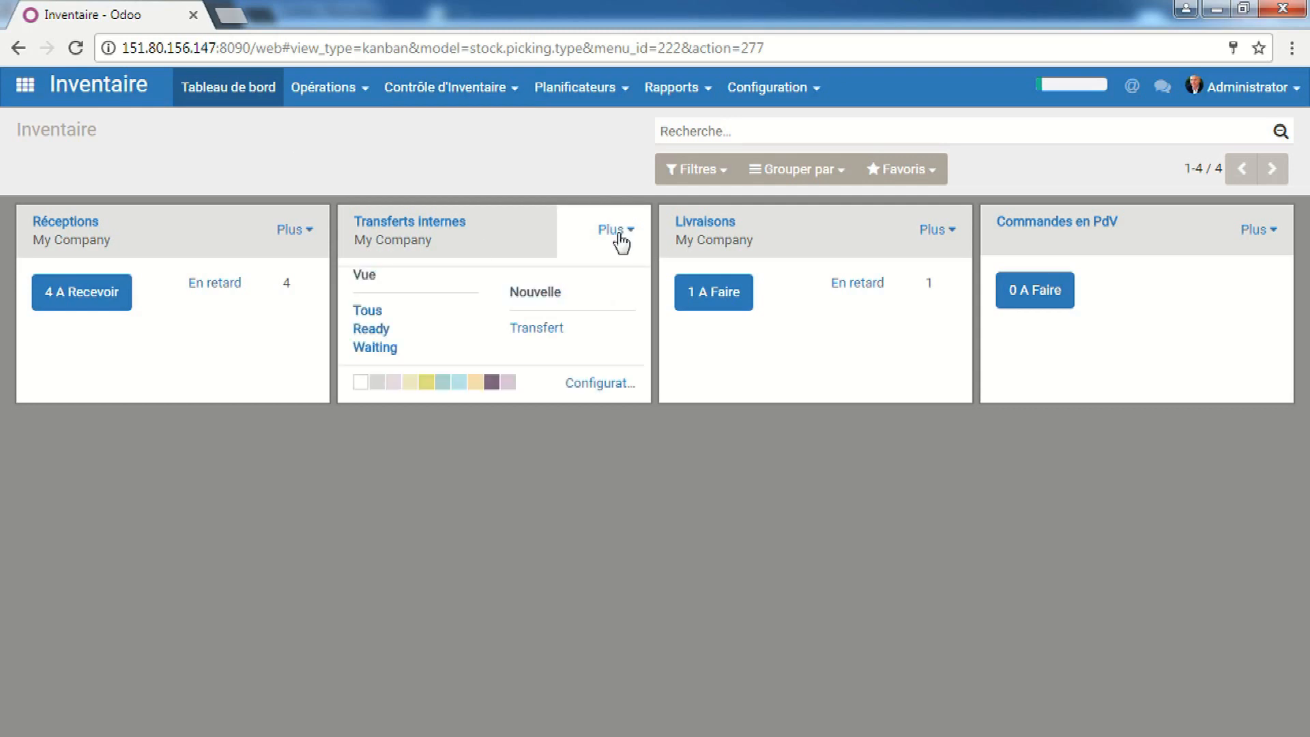
{"action": "left_click", "coordinate": [548, 333]}
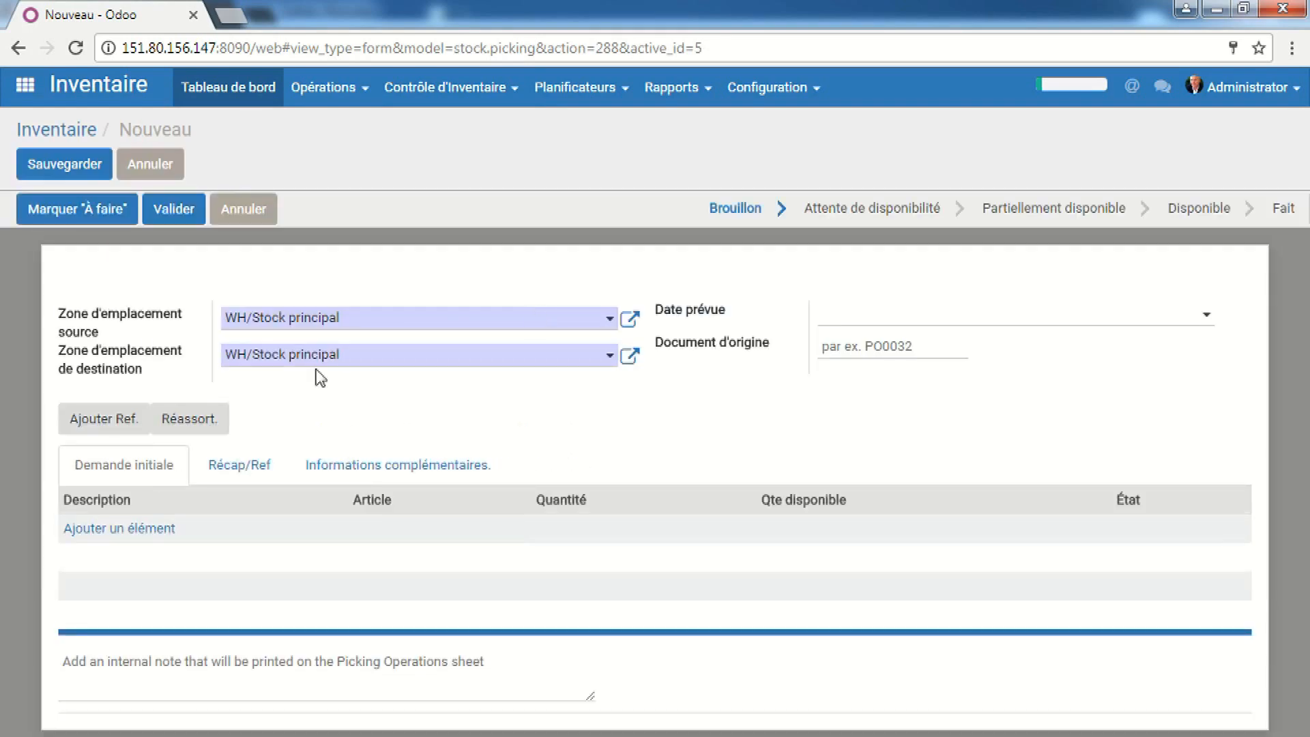
{"action": "left_click", "coordinate": [583, 367]}
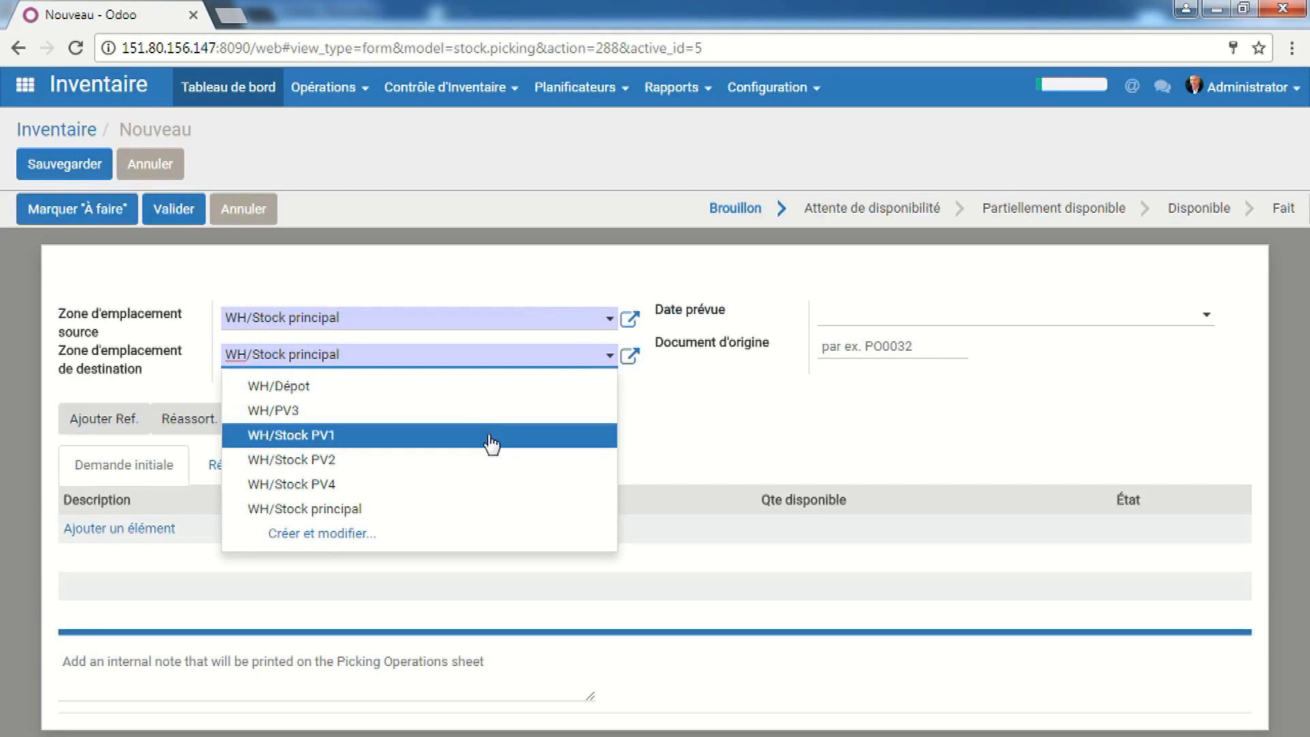
{"action": "left_click", "coordinate": [490, 442]}
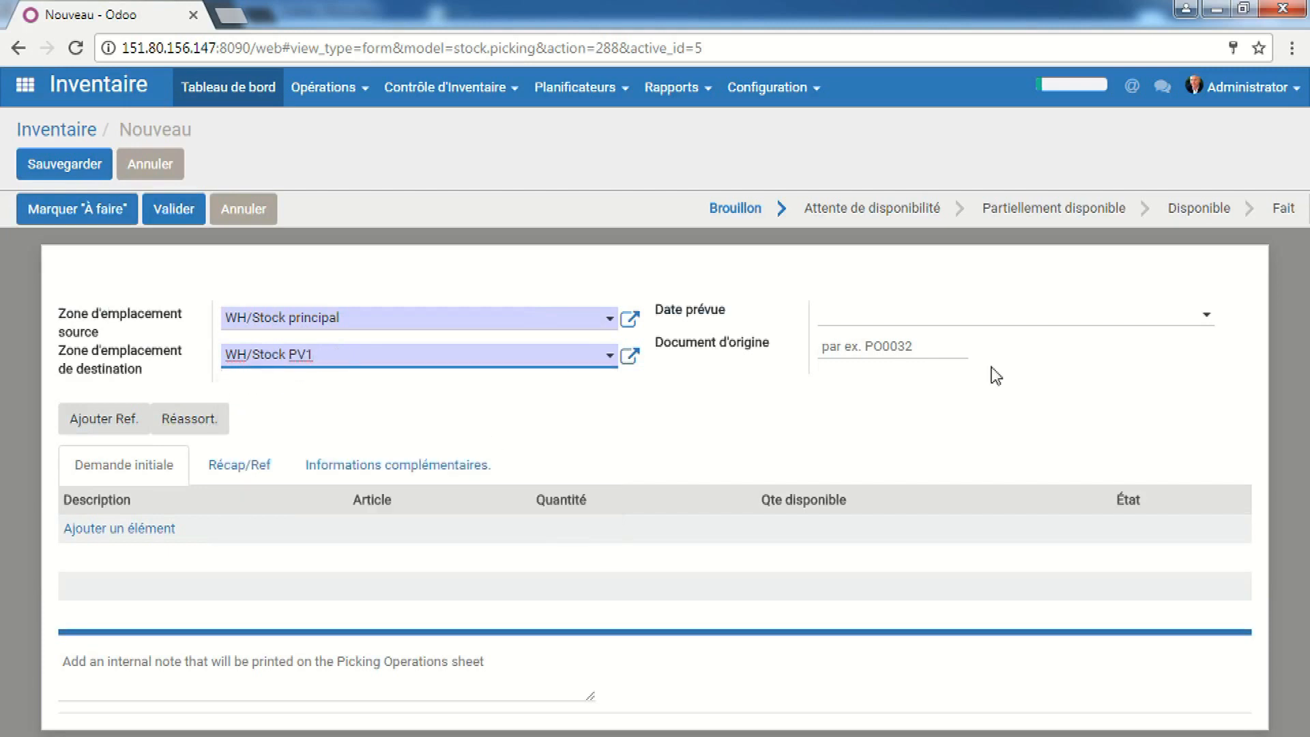
{"action": "left_click", "coordinate": [121, 426]}
{"action": "left_click", "coordinate": [98, 423]}
Search stock-based restocking for family Tous / Chaussures, then switch to the Chauss. Dame window
{"action": "left_click", "coordinate": [161, 426]}
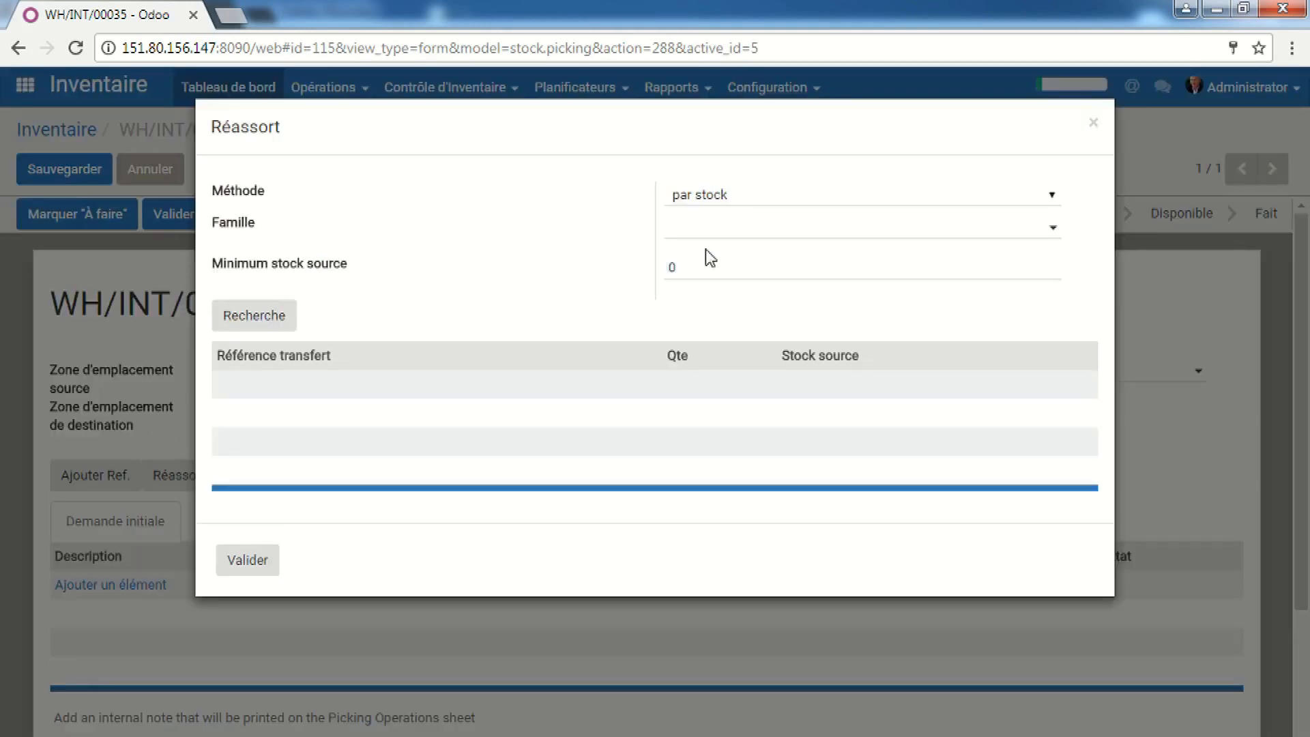
{"action": "left_click", "coordinate": [740, 205]}
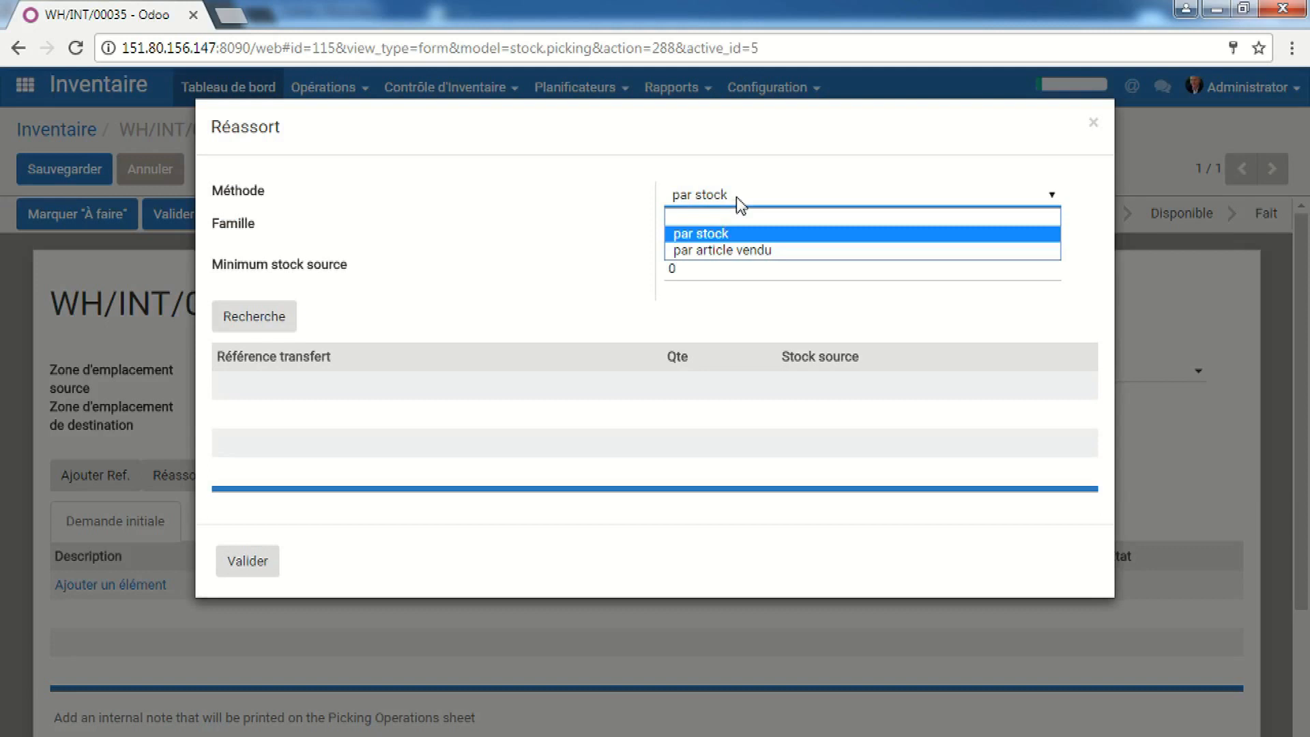
{"action": "left_click", "coordinate": [740, 205]}
{"action": "left_click", "coordinate": [750, 232]}
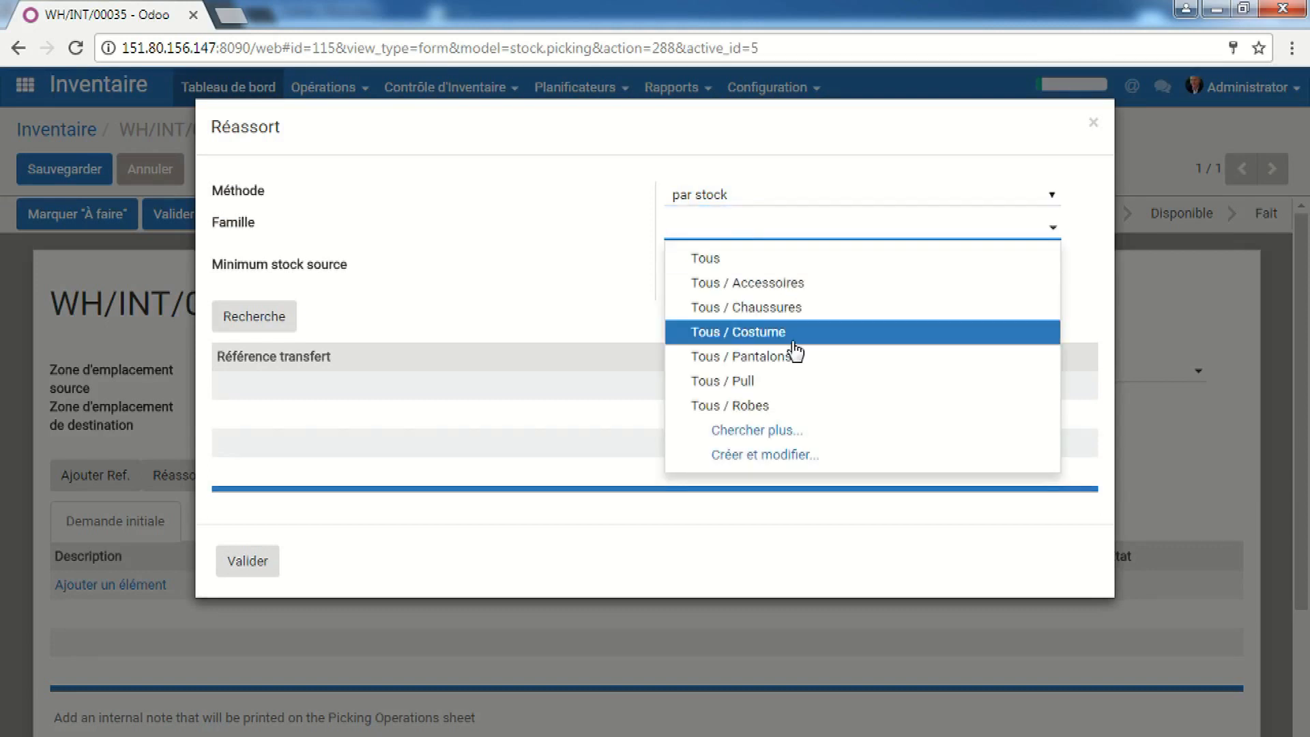
{"action": "left_click", "coordinate": [798, 308]}
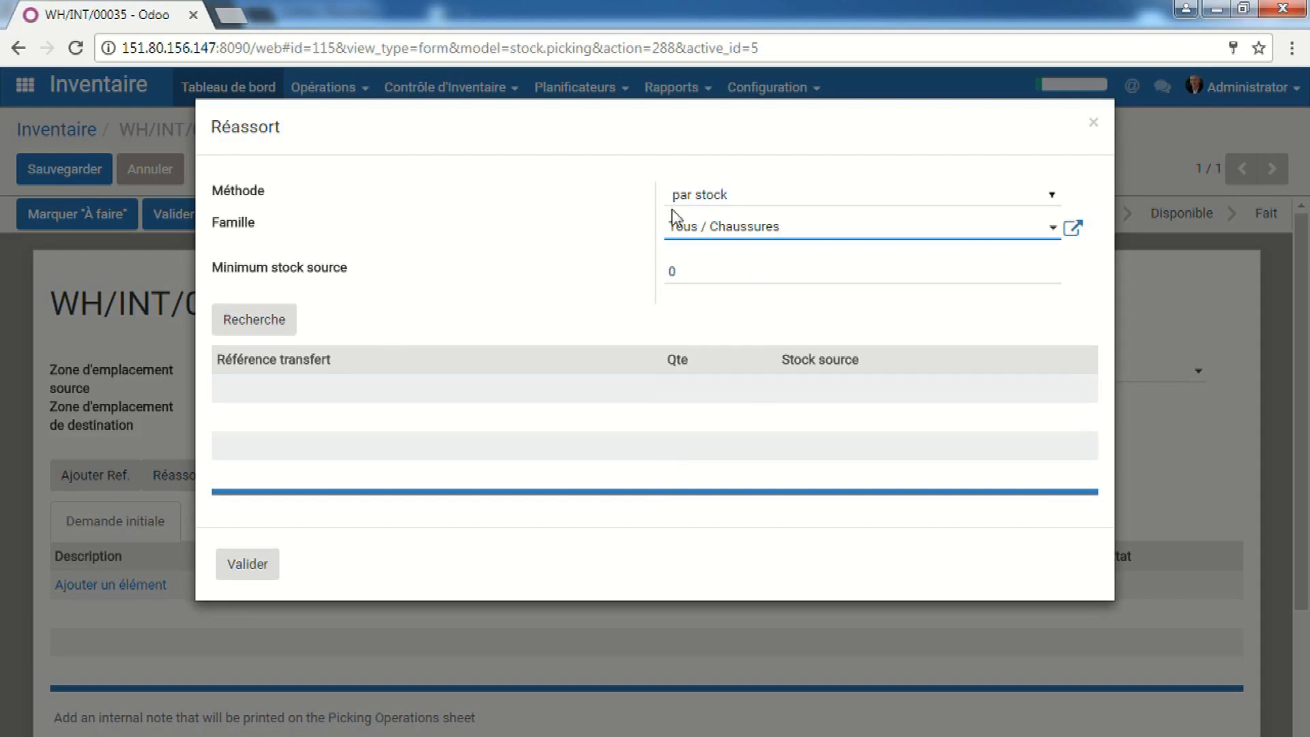
{"action": "left_click", "coordinate": [270, 319]}
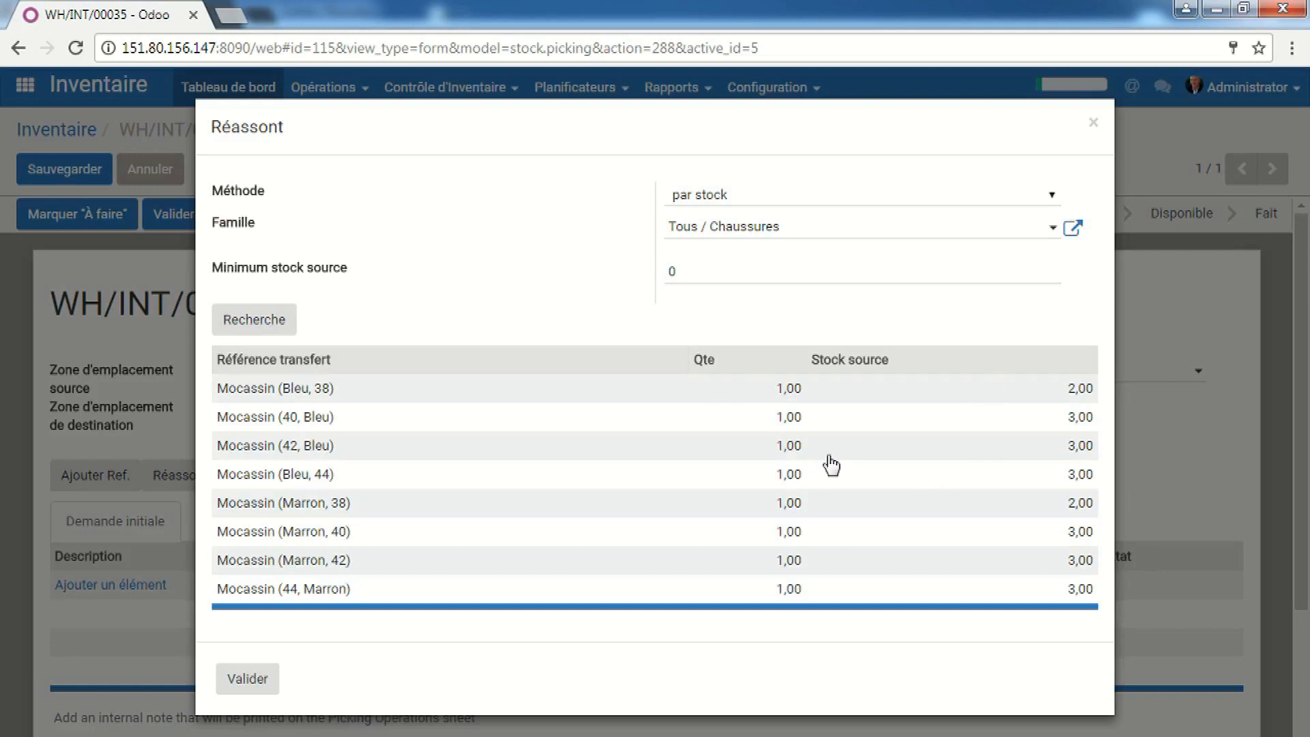
{"action": "left_click", "coordinate": [283, 736]}
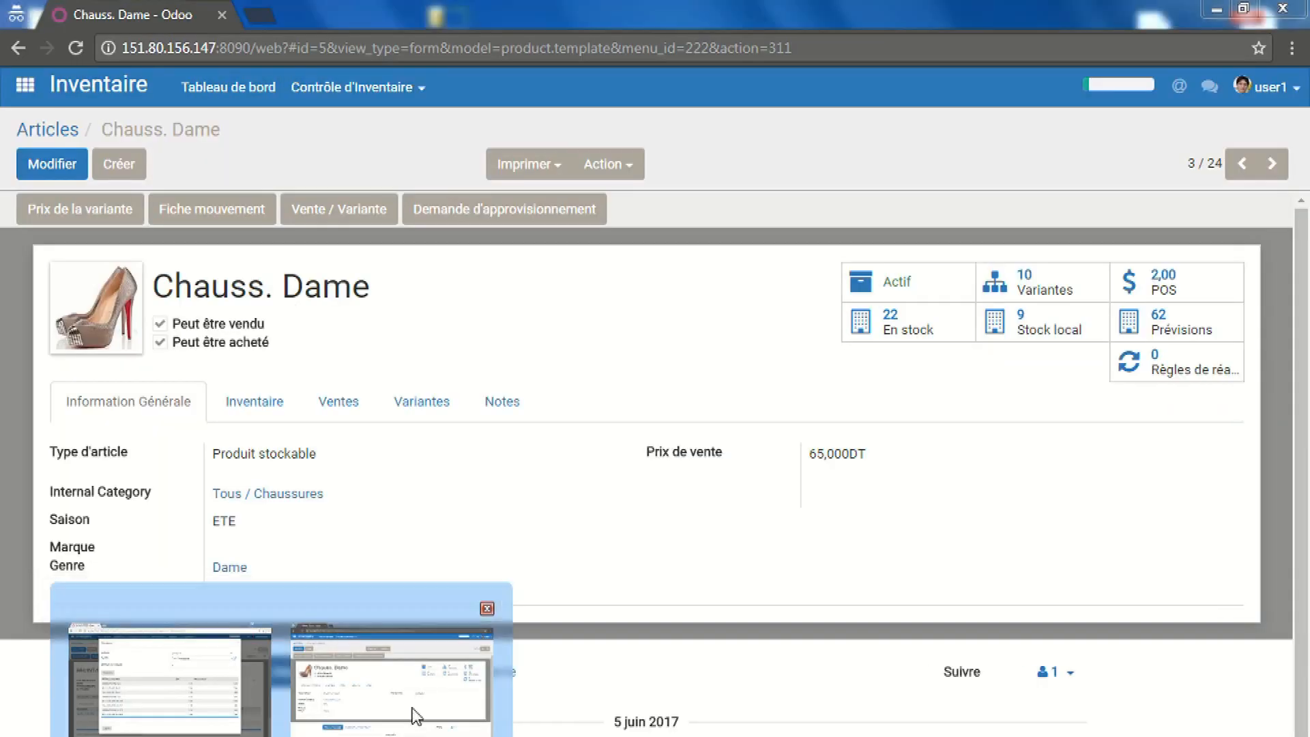
{"action": "left_click", "coordinate": [414, 715]}
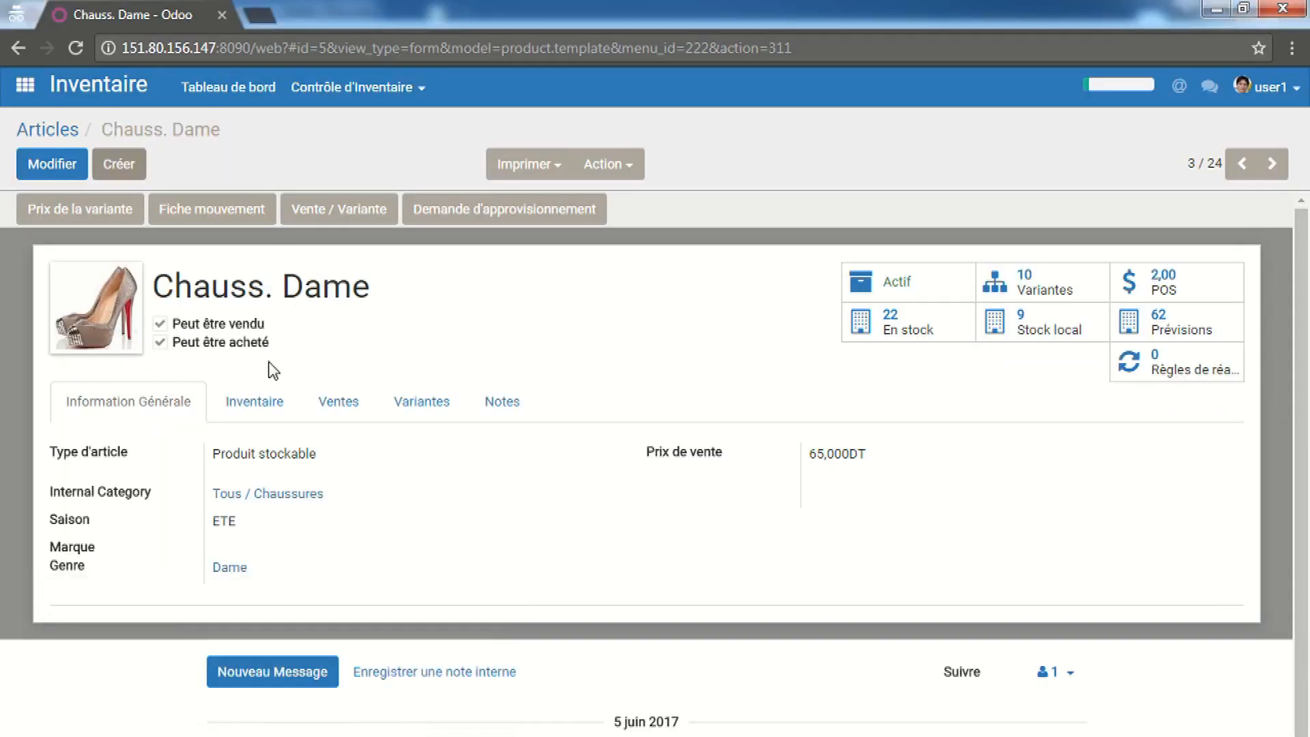
Search Articles for 'moc': Mocassin has 0,00 local and 37,000 global stock
{"action": "left_click", "coordinate": [66, 129]}
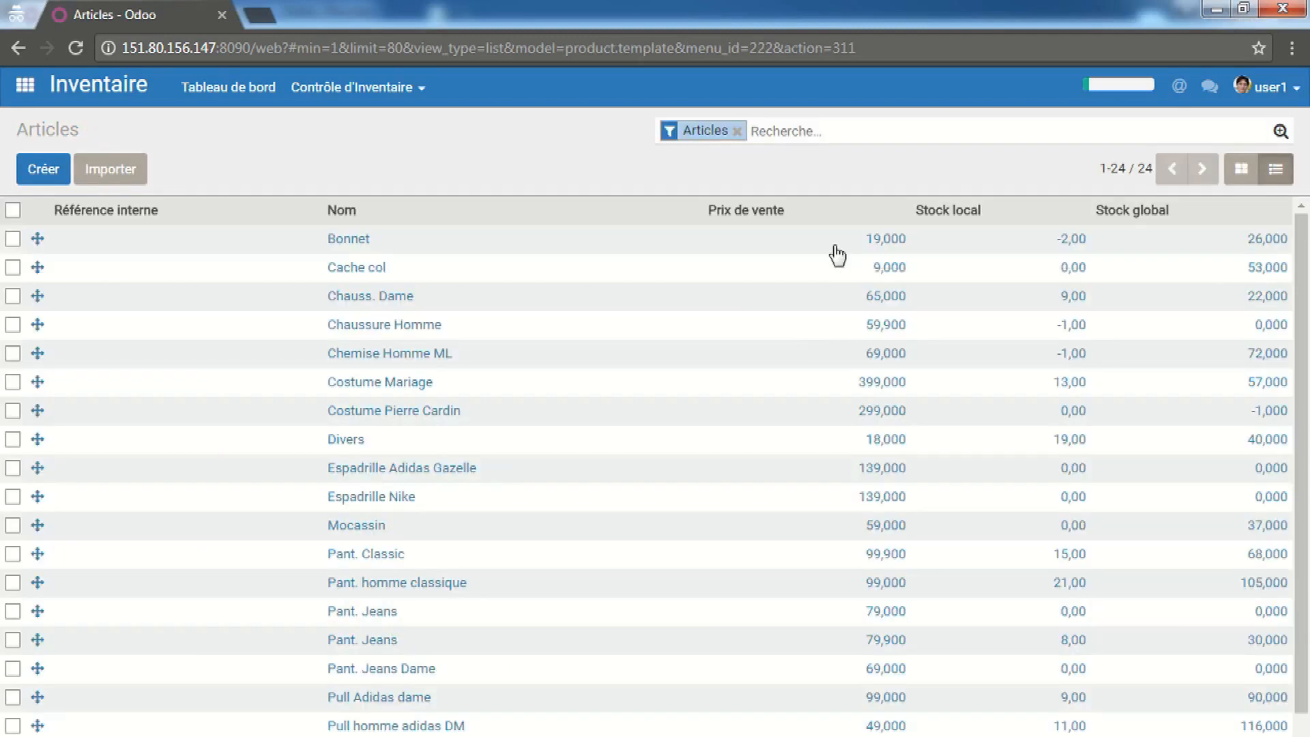
{"action": "left_click", "coordinate": [831, 133]}
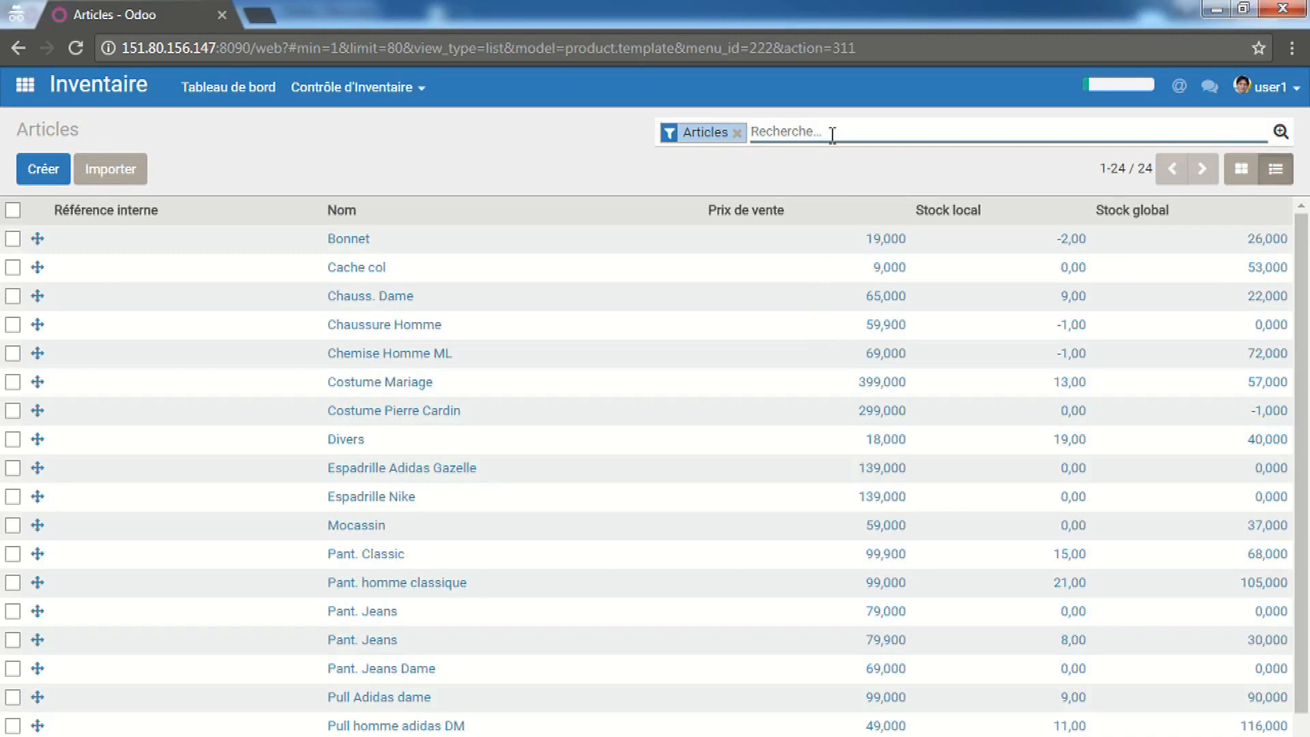
{"action": "type", "text": "moc"}
{"action": "key", "text": "Return"}
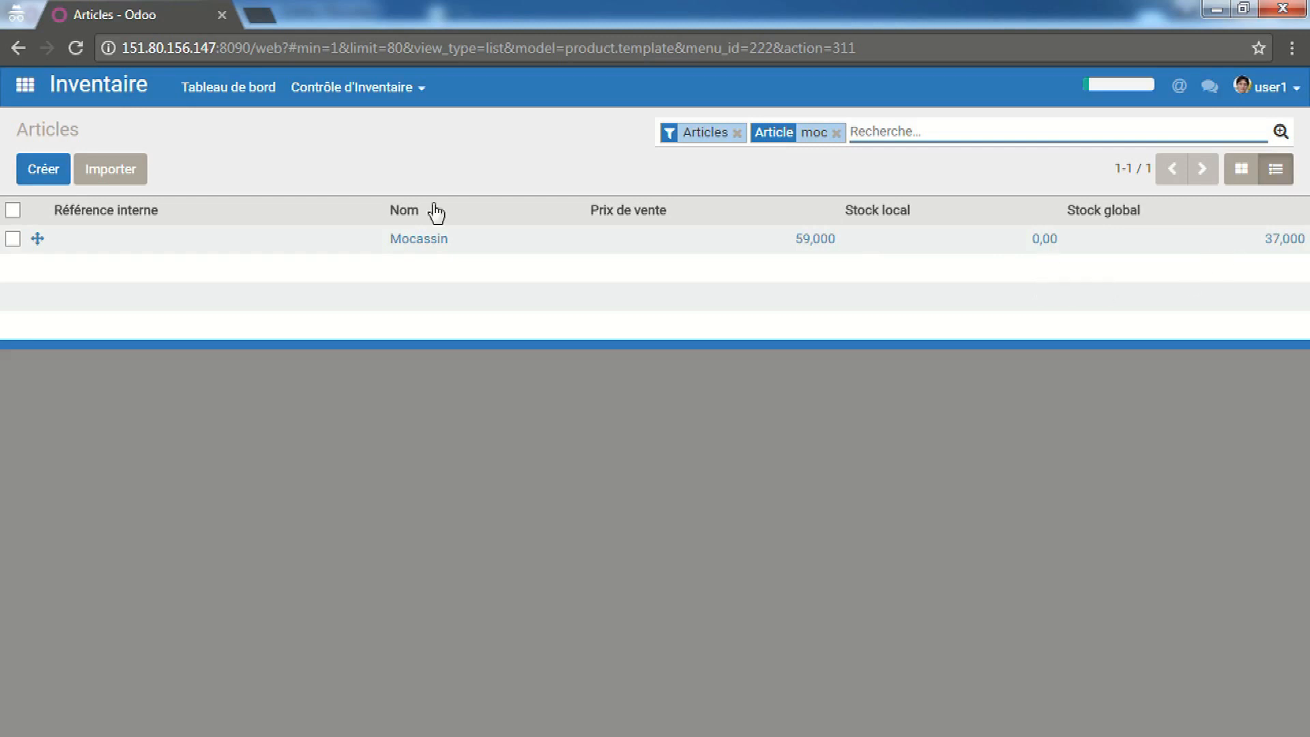
{"action": "mouse_move", "coordinate": [258, 732]}
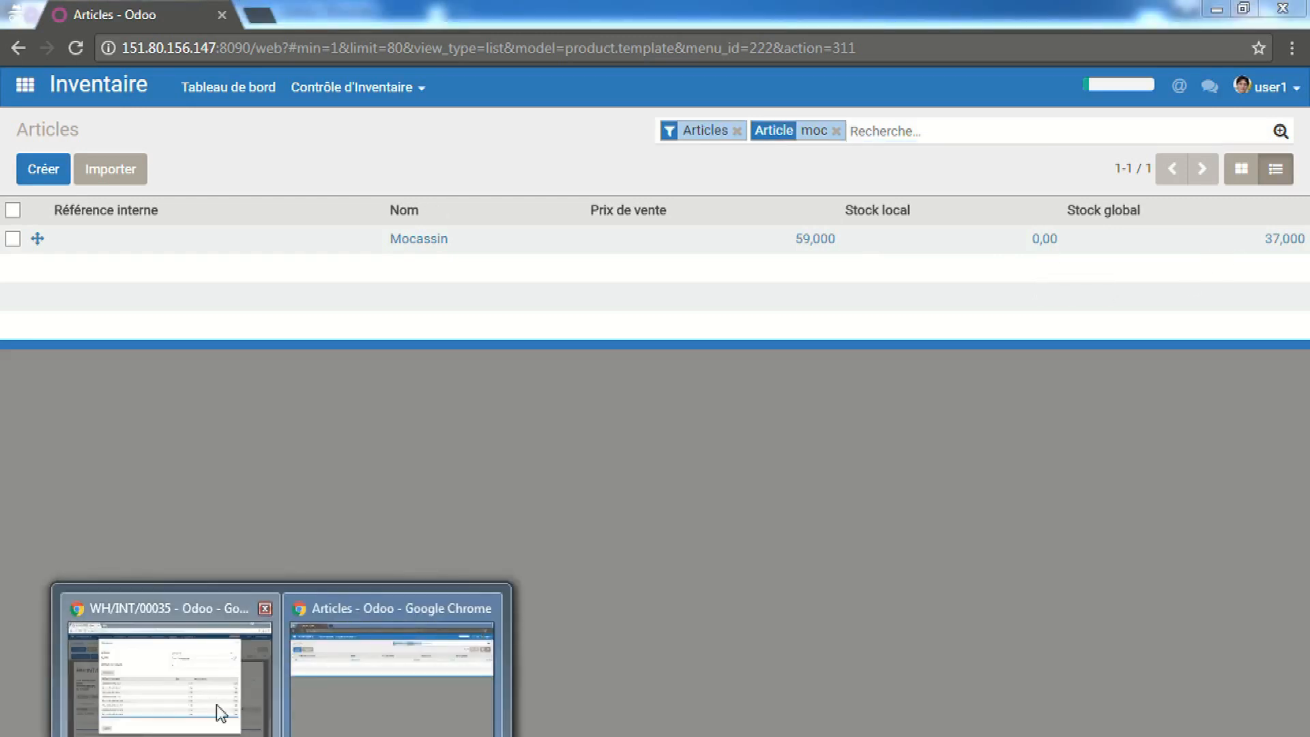
{"action": "left_click", "coordinate": [219, 707]}
Compute the Récap/Ref summary with 8 Mocassin, dismiss the validation refusal, and mark it À faire
{"action": "left_click", "coordinate": [256, 678]}
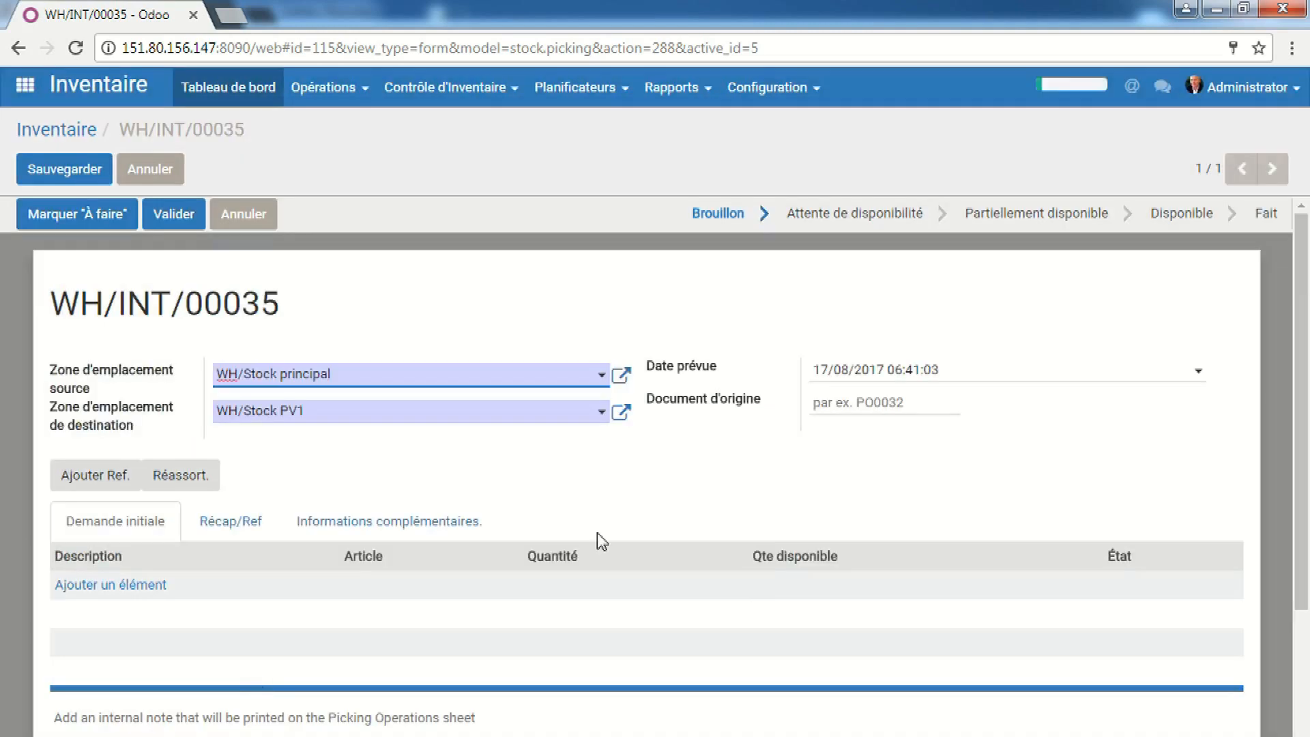
{"action": "left_click", "coordinate": [249, 522]}
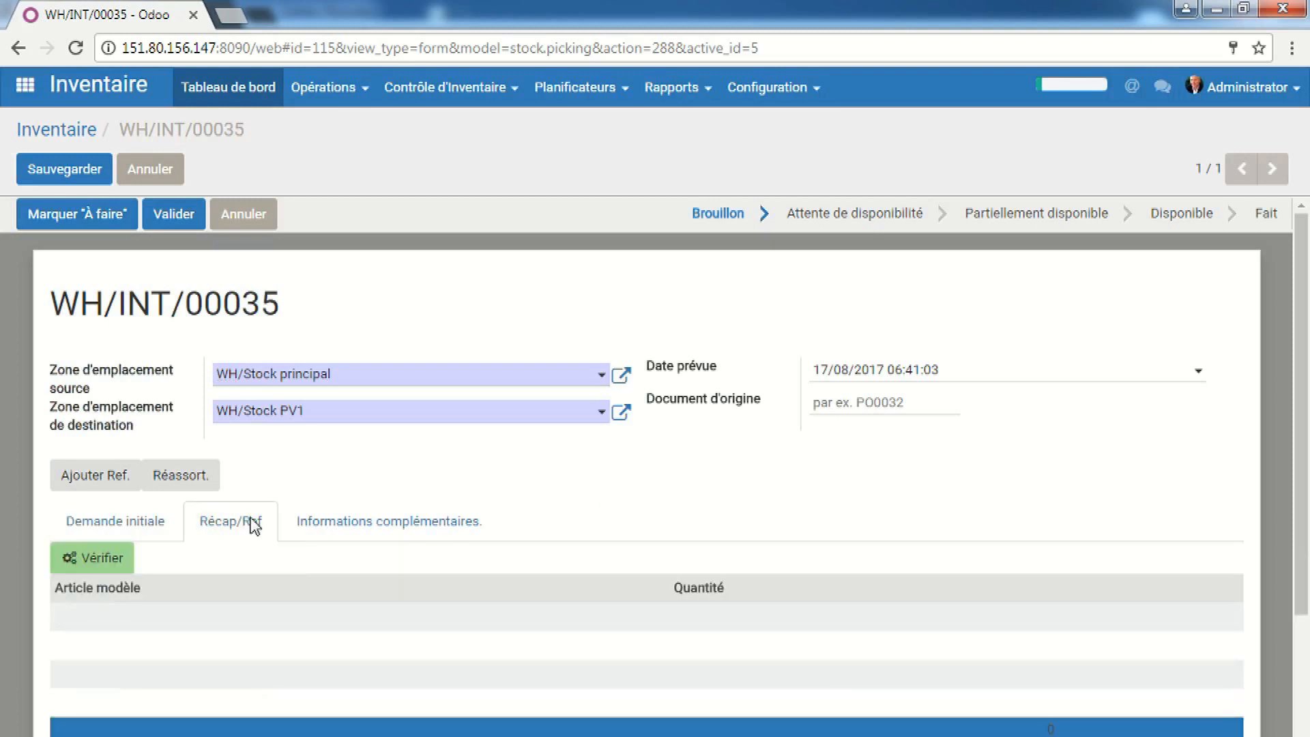
{"action": "left_click", "coordinate": [82, 555]}
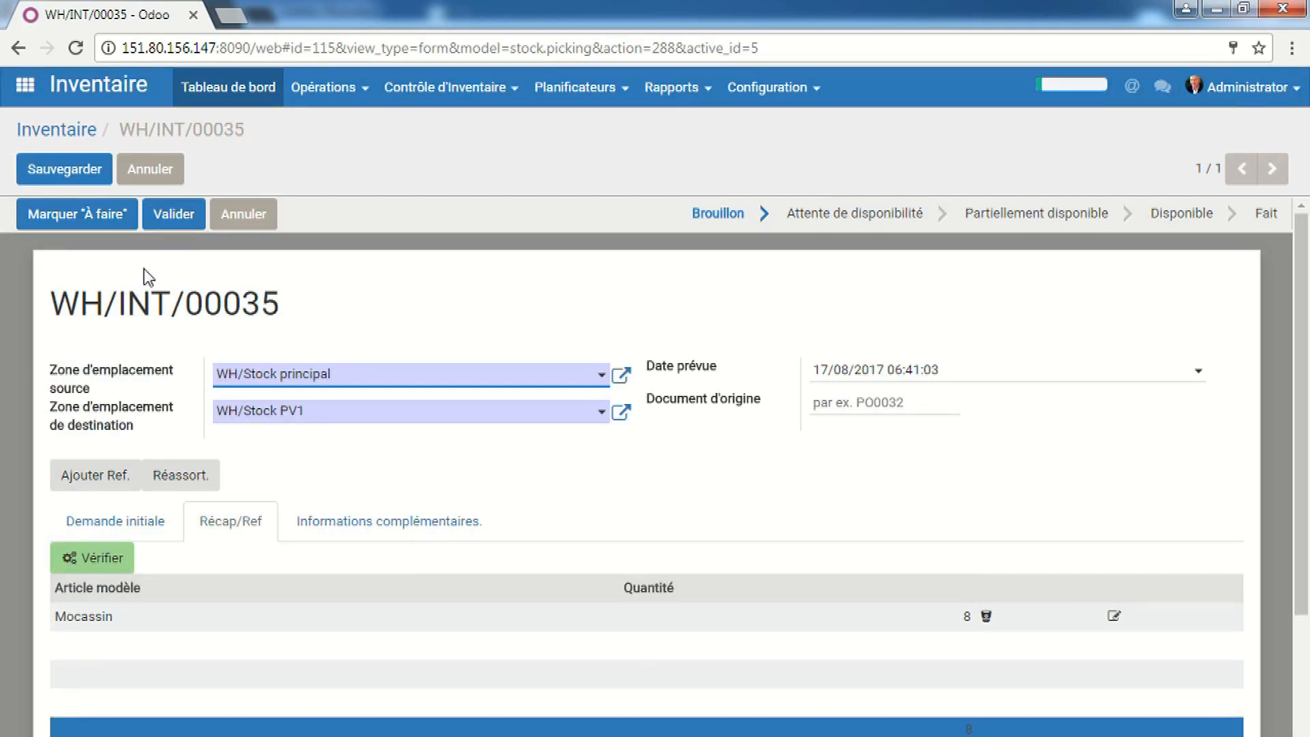
{"action": "left_click", "coordinate": [174, 214]}
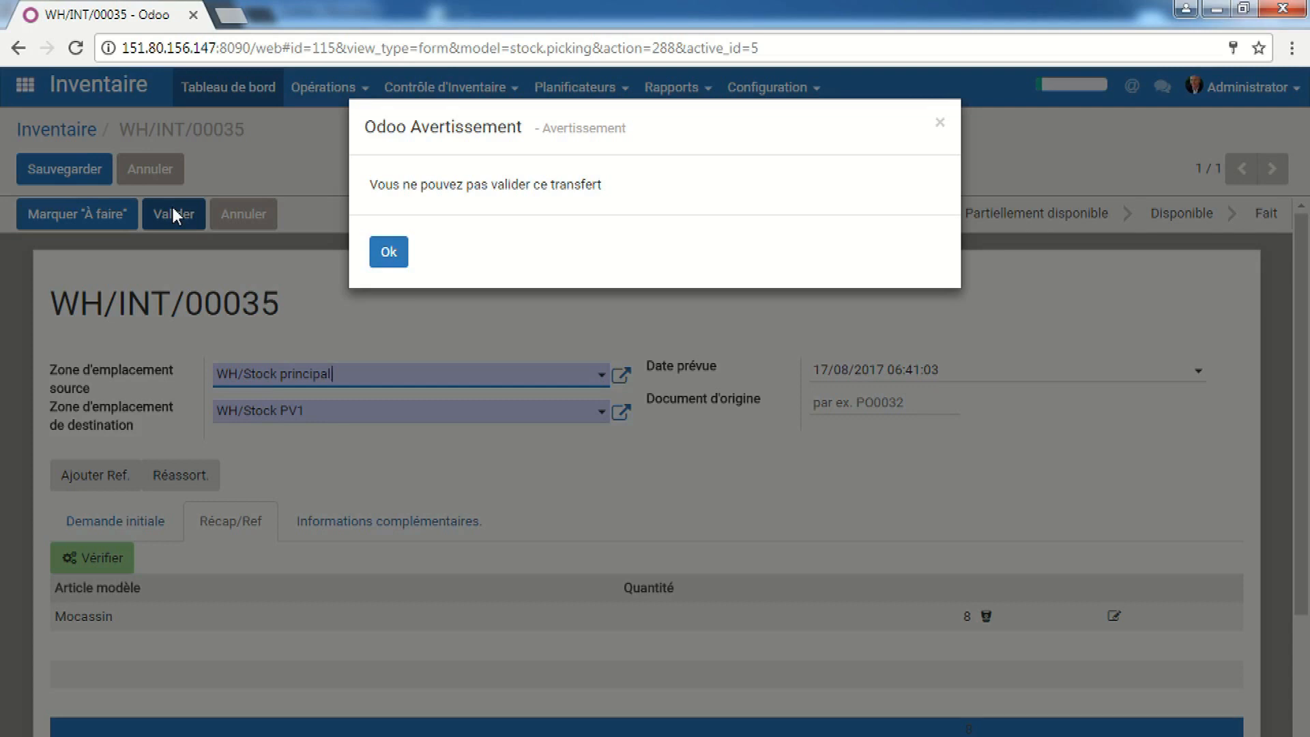
{"action": "left_click", "coordinate": [383, 255]}
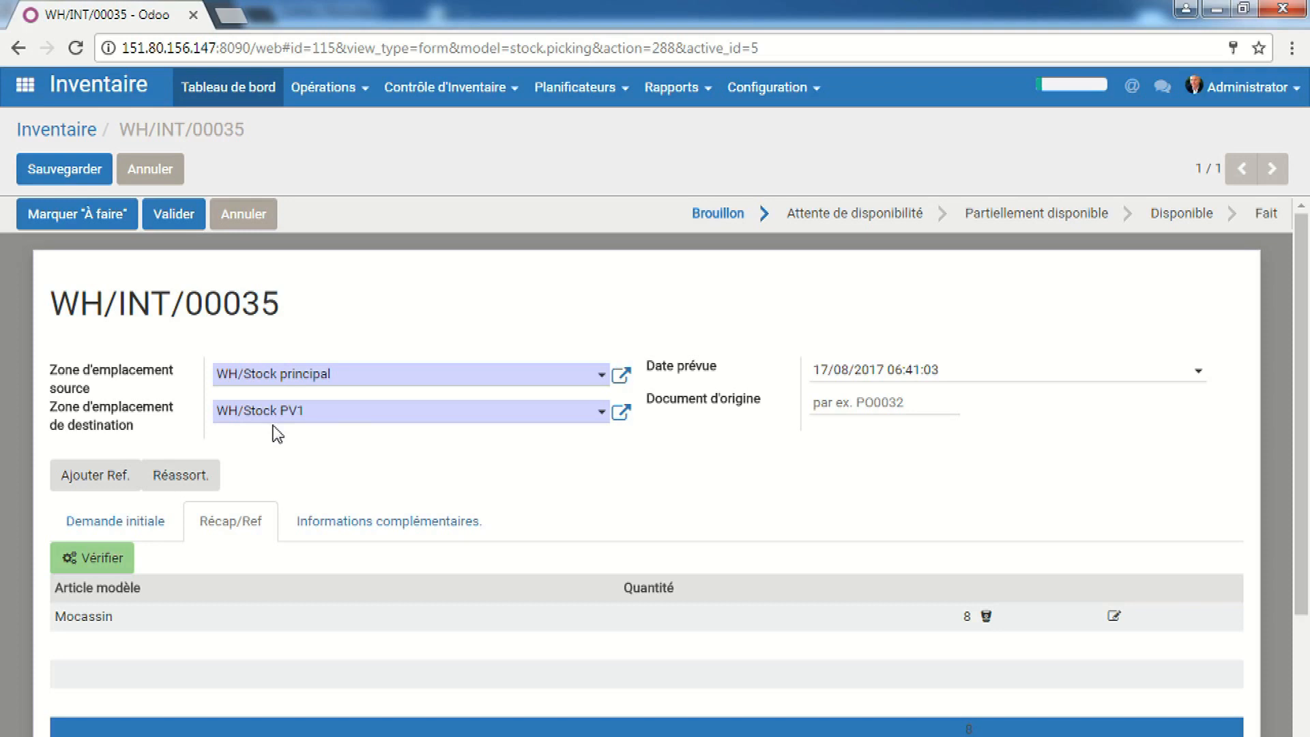
{"action": "left_click", "coordinate": [72, 216]}
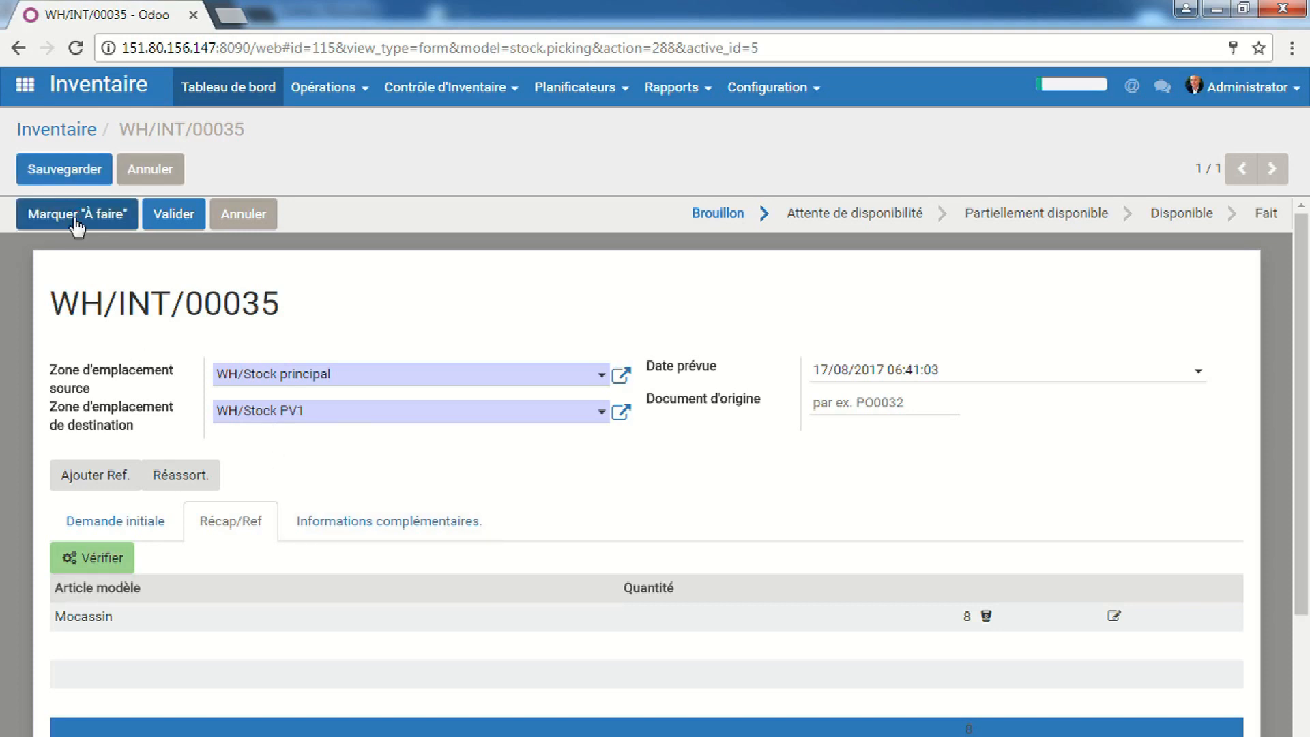
Save WH/INT/00035 as awaiting availability and show the apps home screen in the Articles window
{"action": "left_click", "coordinate": [86, 168]}
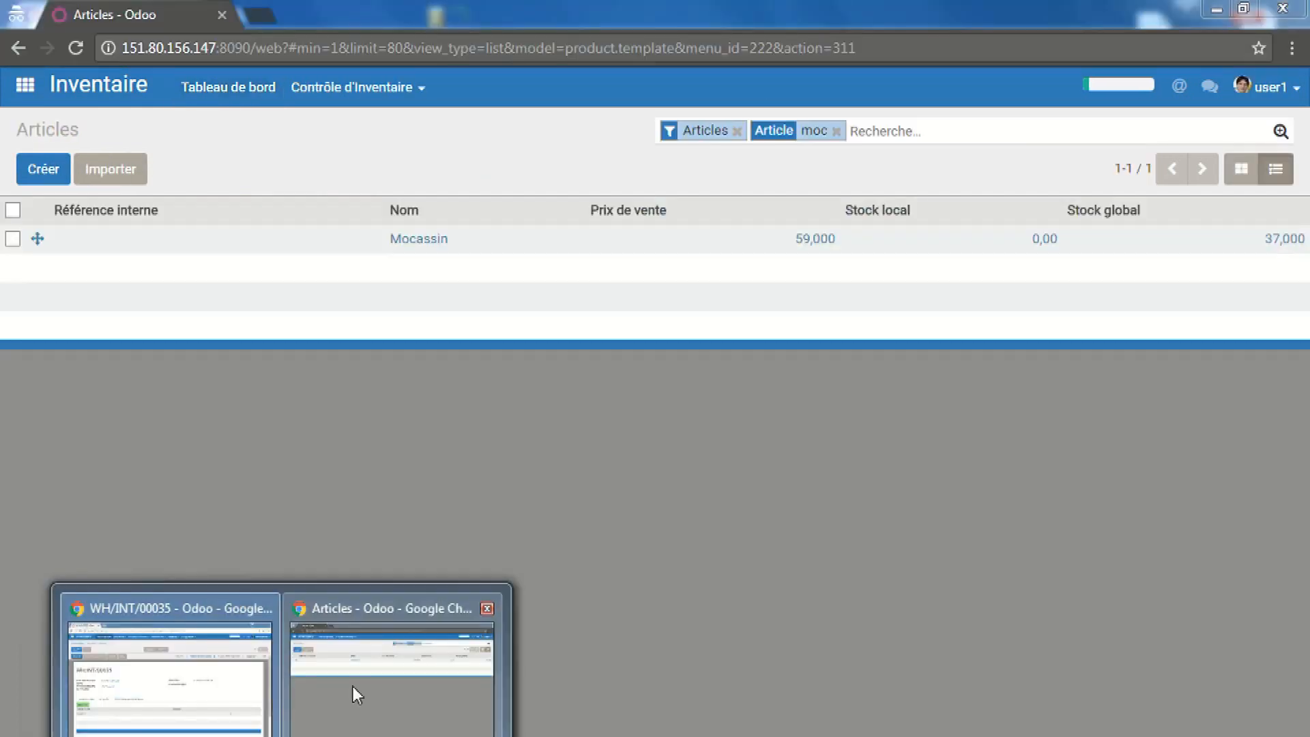
{"action": "left_click", "coordinate": [365, 689]}
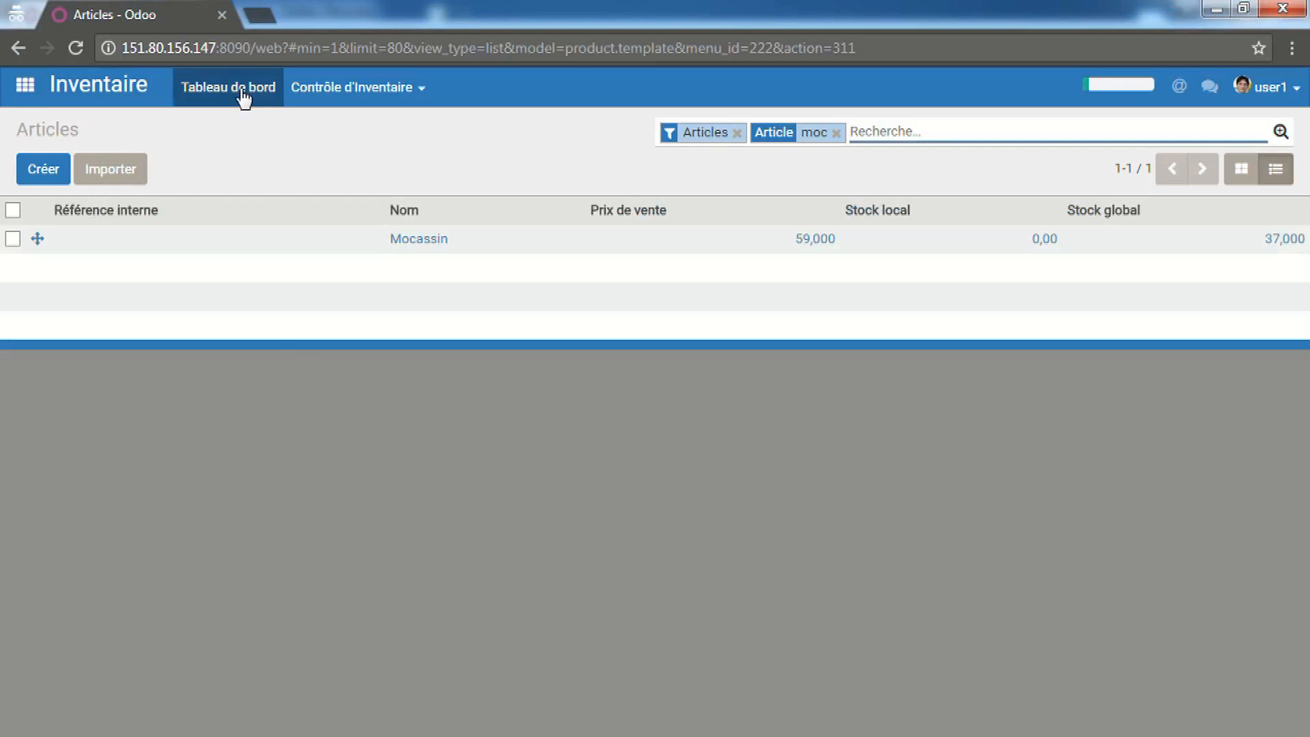
{"action": "left_click", "coordinate": [24, 85]}
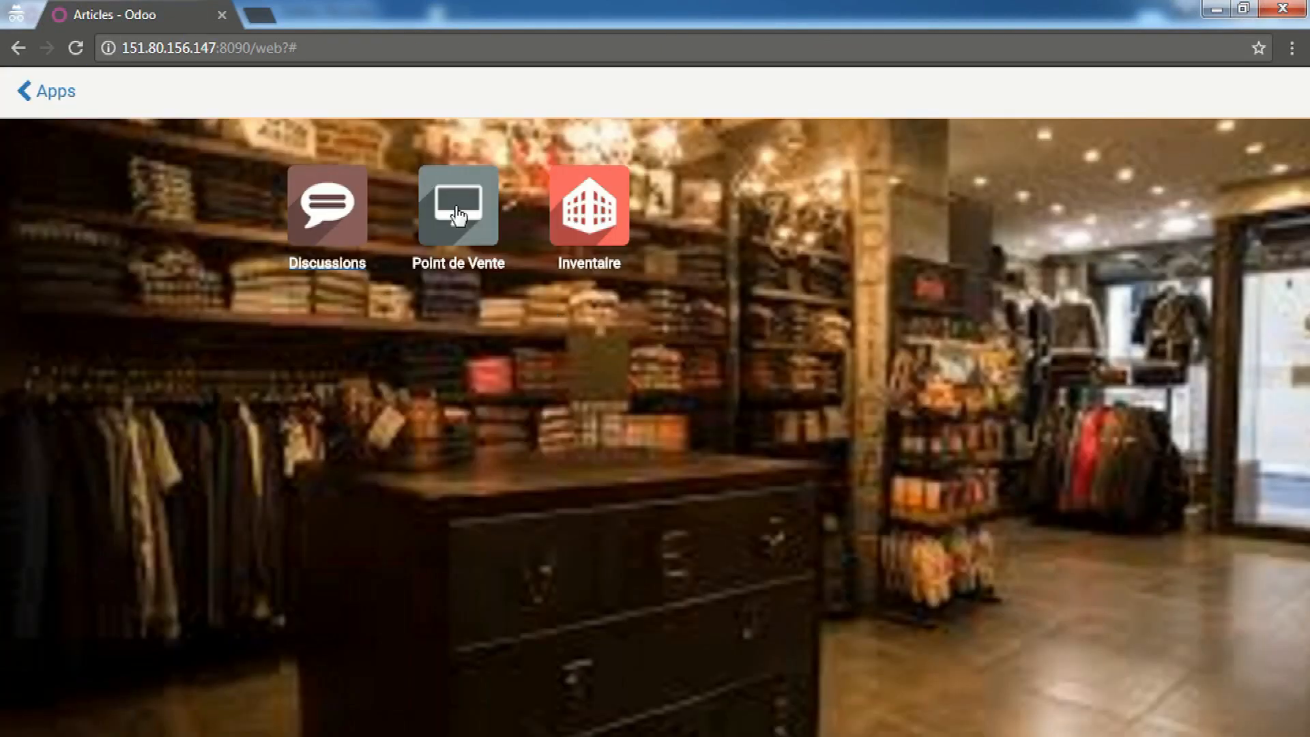
Reserve and validate PV1's incoming transfer WH/INT/00035 for all quantities, marking it Fait
{"action": "left_click", "coordinate": [458, 215]}
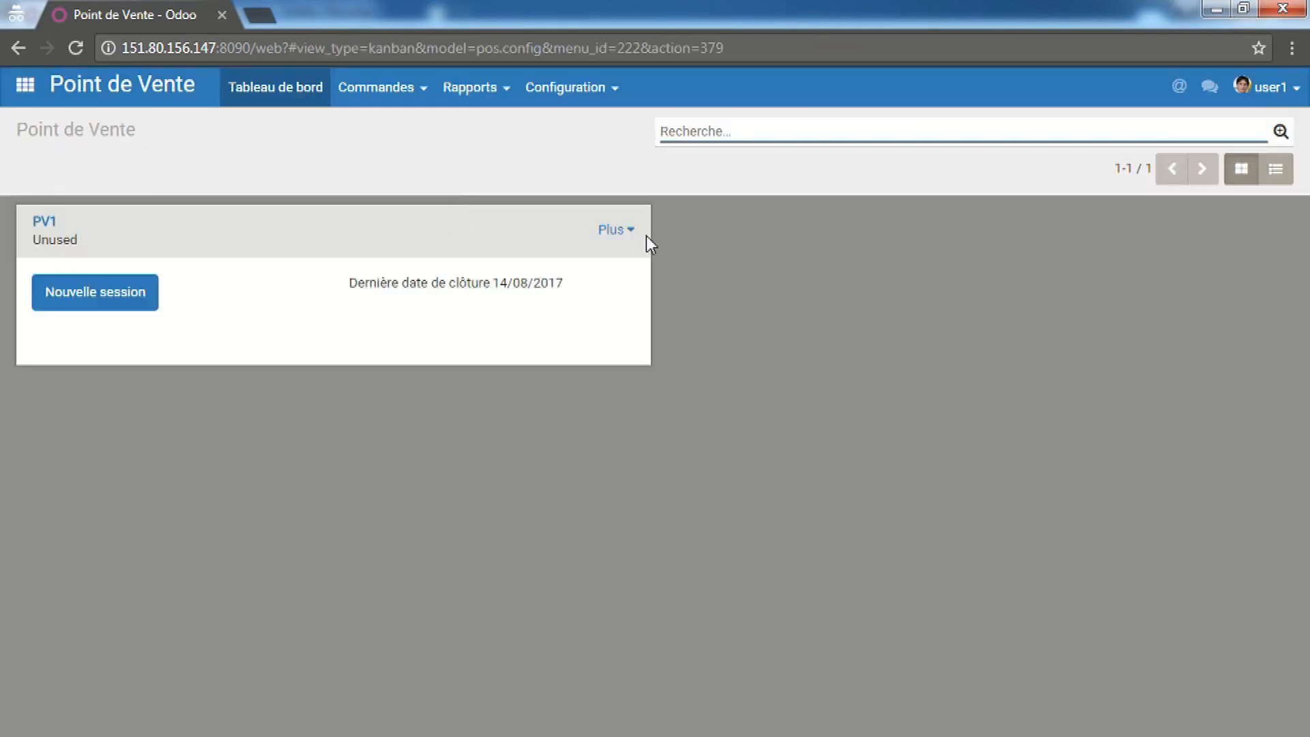
{"action": "left_click", "coordinate": [618, 235]}
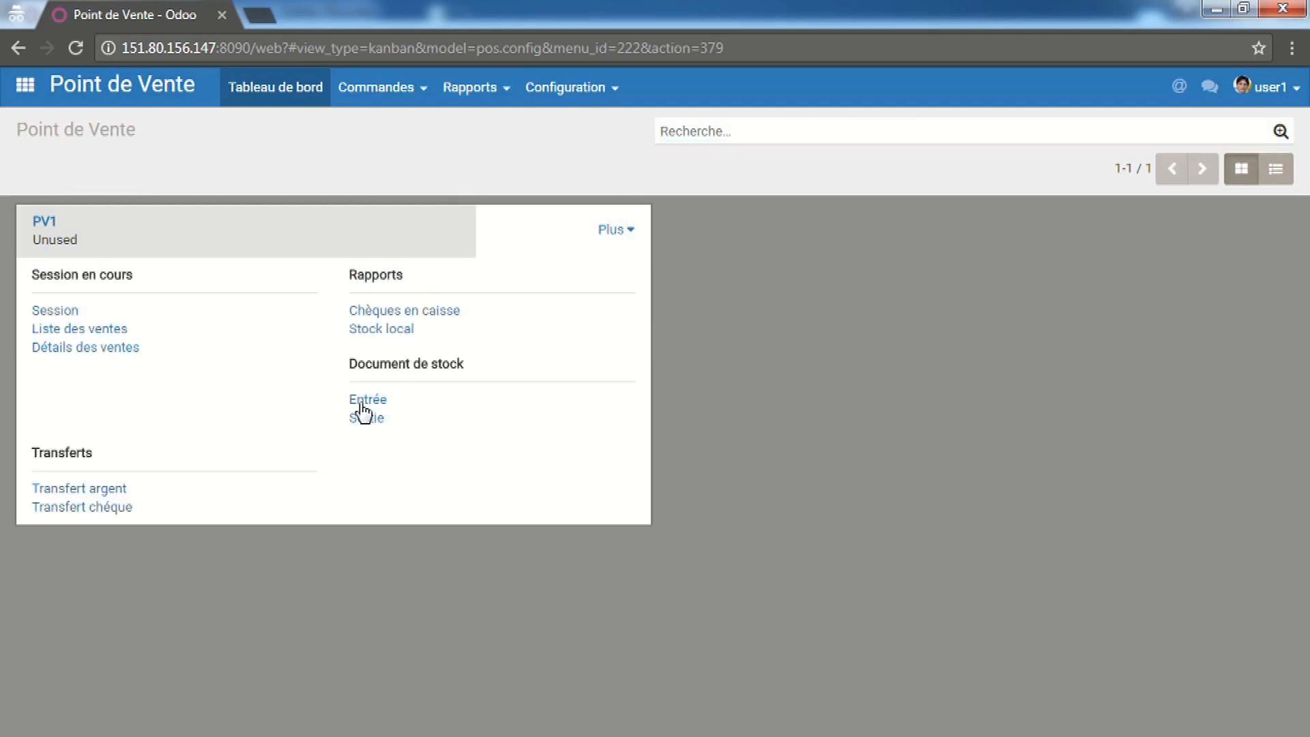
{"action": "left_click", "coordinate": [362, 406]}
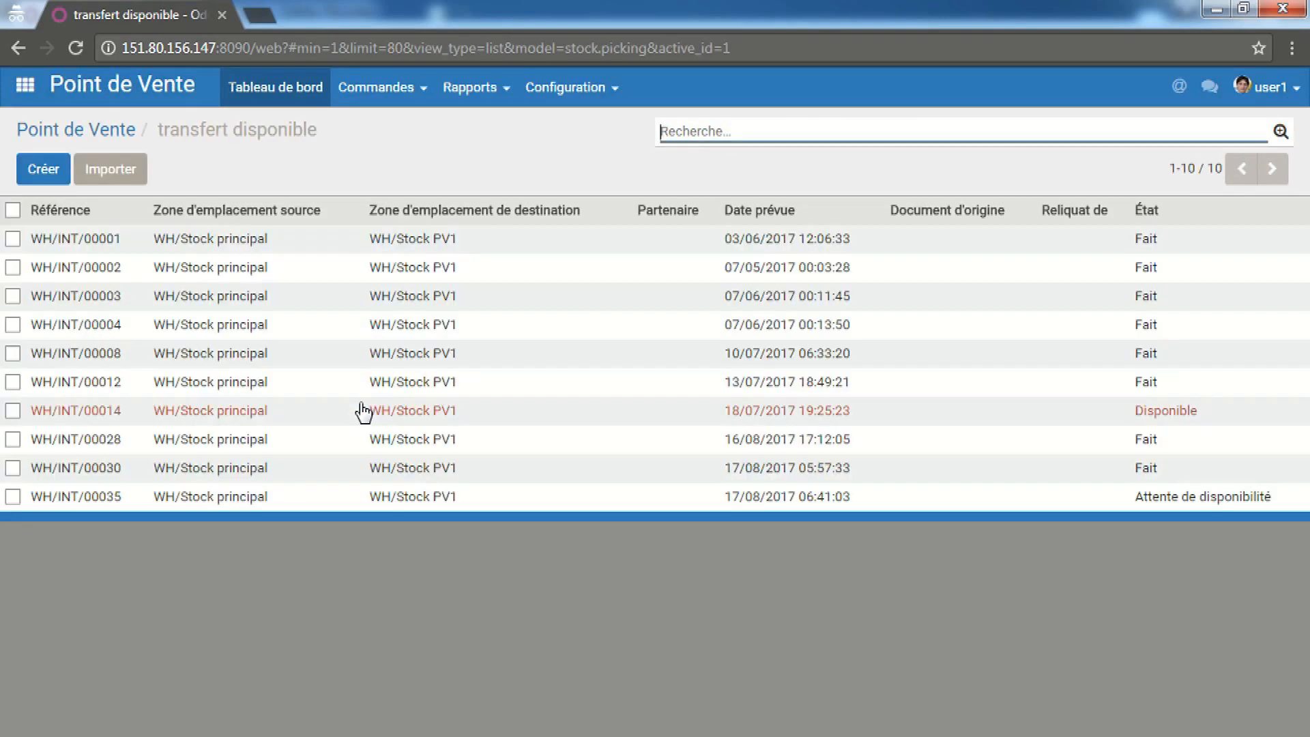
{"action": "left_click", "coordinate": [782, 498]}
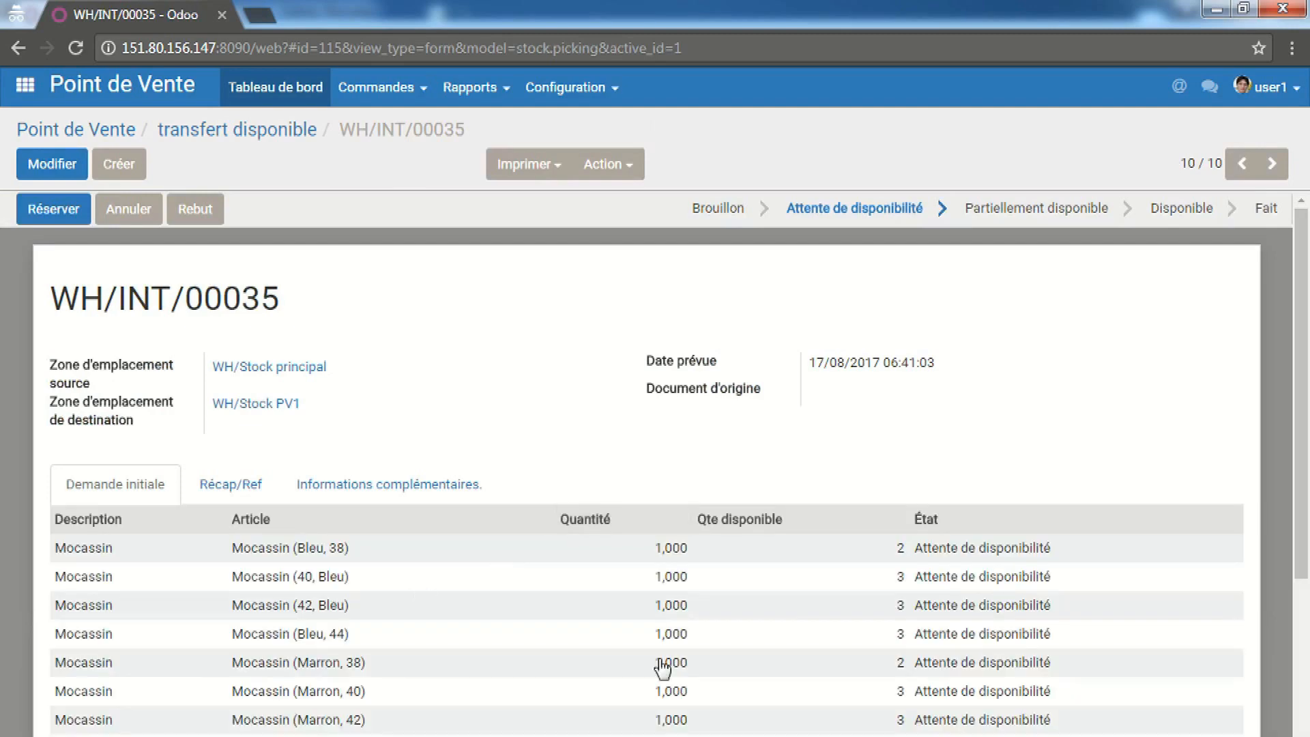
{"action": "left_click", "coordinate": [53, 209]}
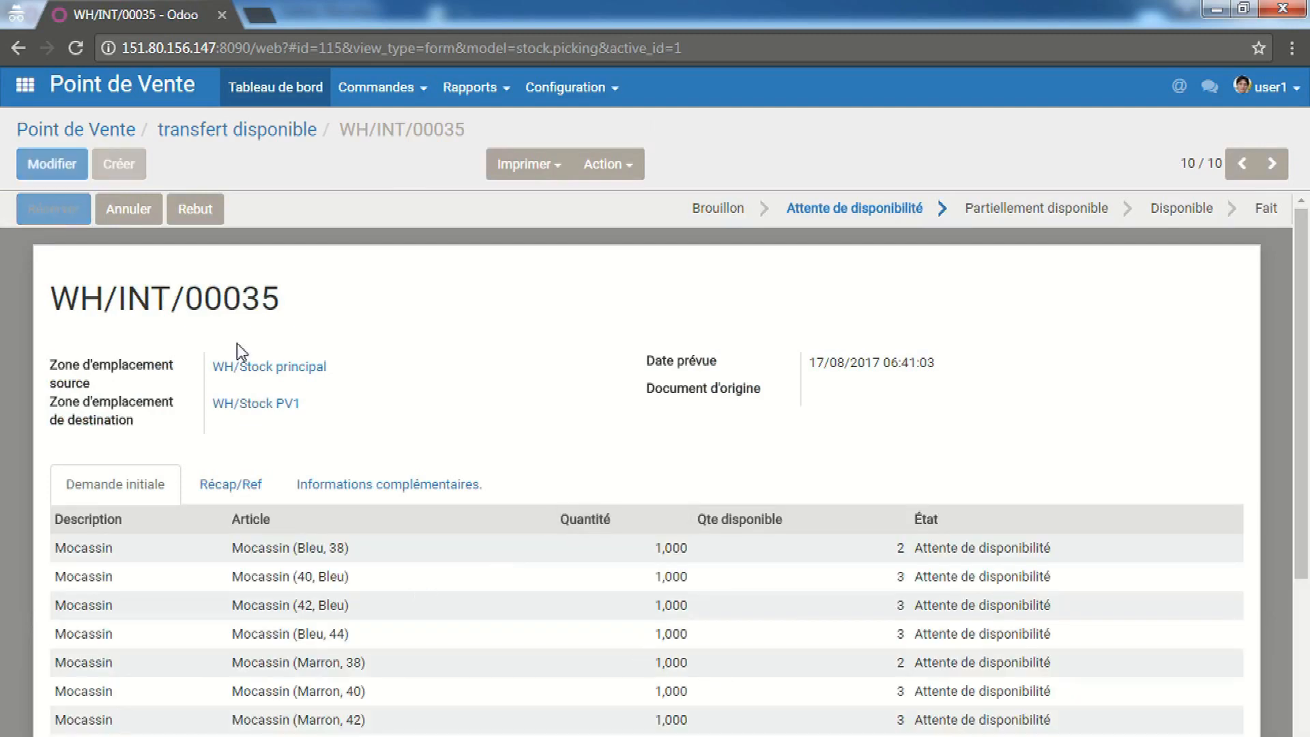
{"action": "left_click", "coordinate": [190, 210]}
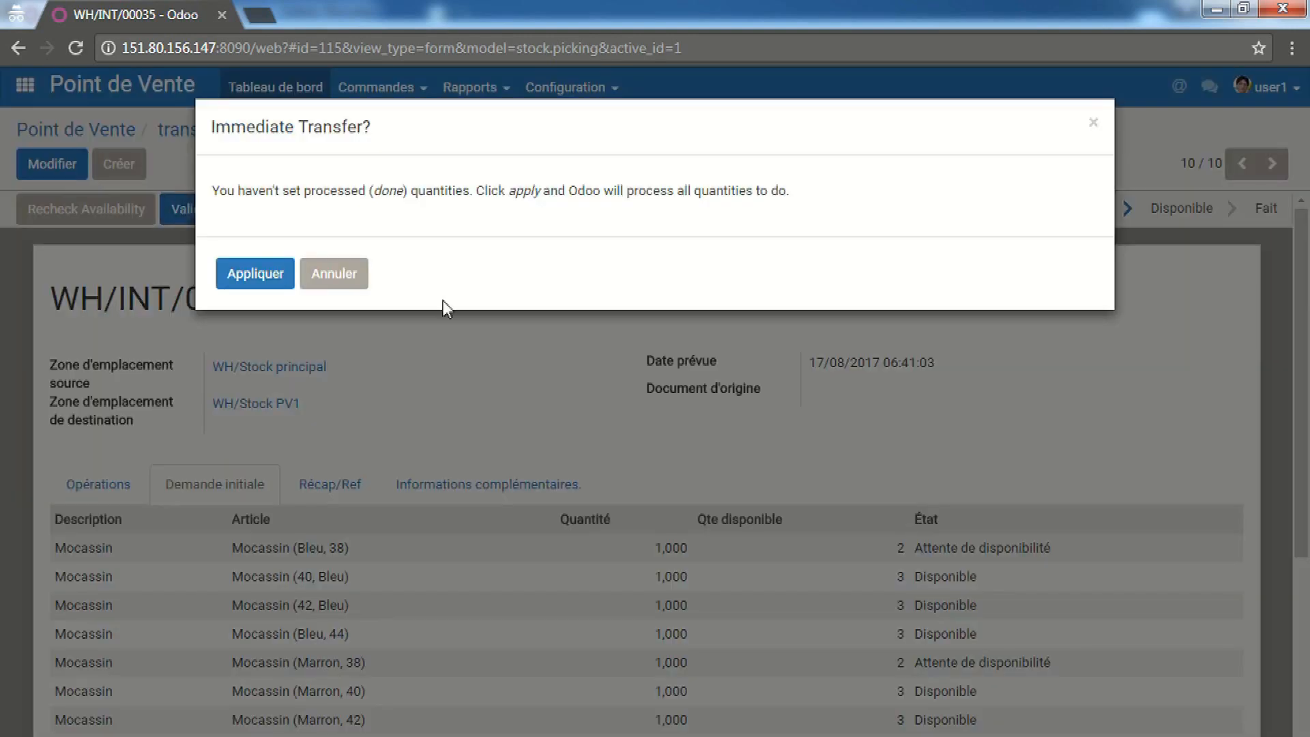
{"action": "left_click", "coordinate": [280, 272]}
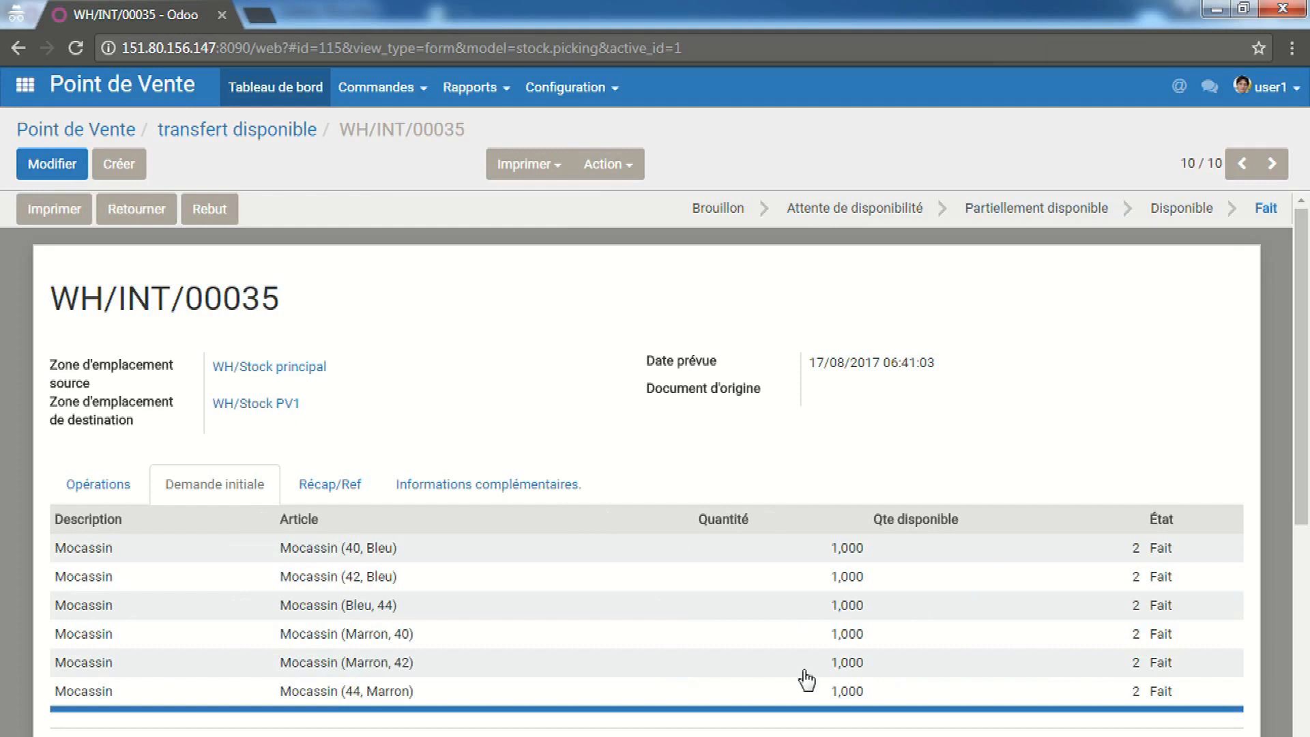
{"action": "left_click", "coordinate": [51, 131]}
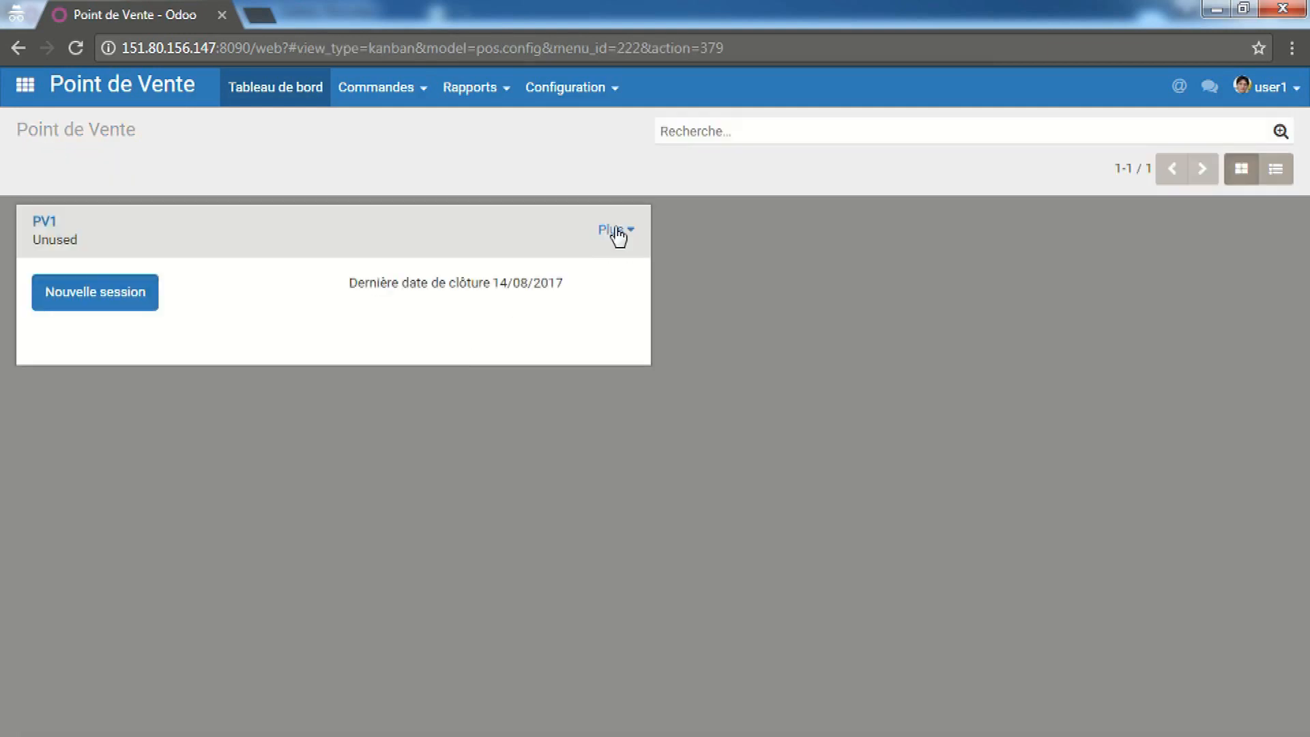
Review PV1's local stock showing six Mocassin variants, then return to the WH/INT/00035 window
{"action": "left_click", "coordinate": [616, 230]}
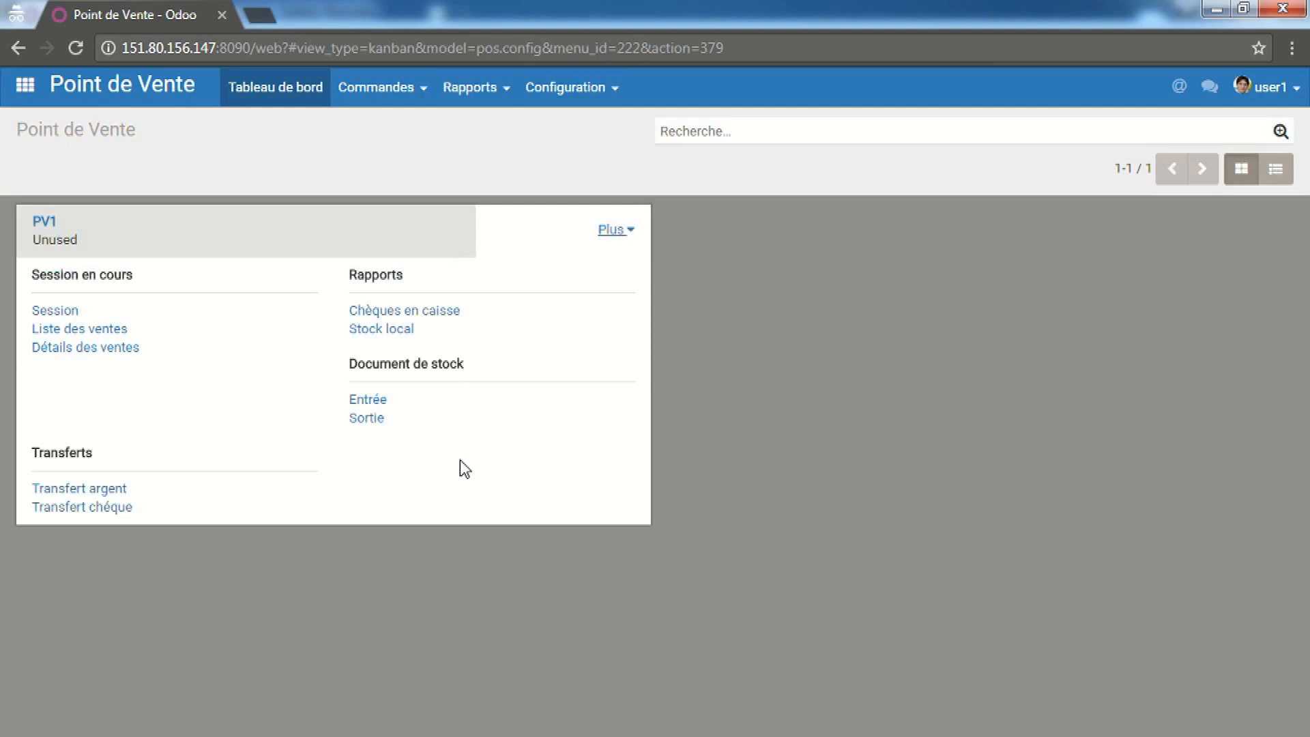
{"action": "left_click", "coordinate": [400, 334]}
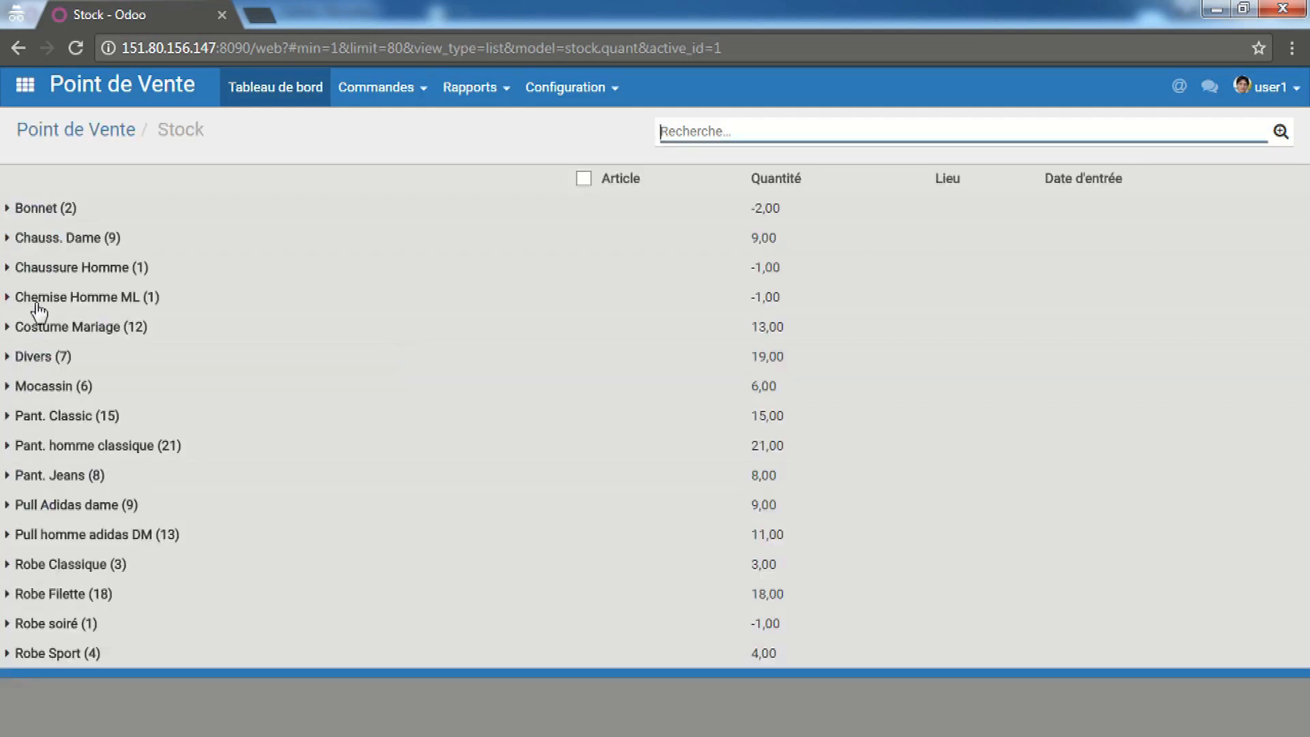
{"action": "left_click", "coordinate": [71, 386]}
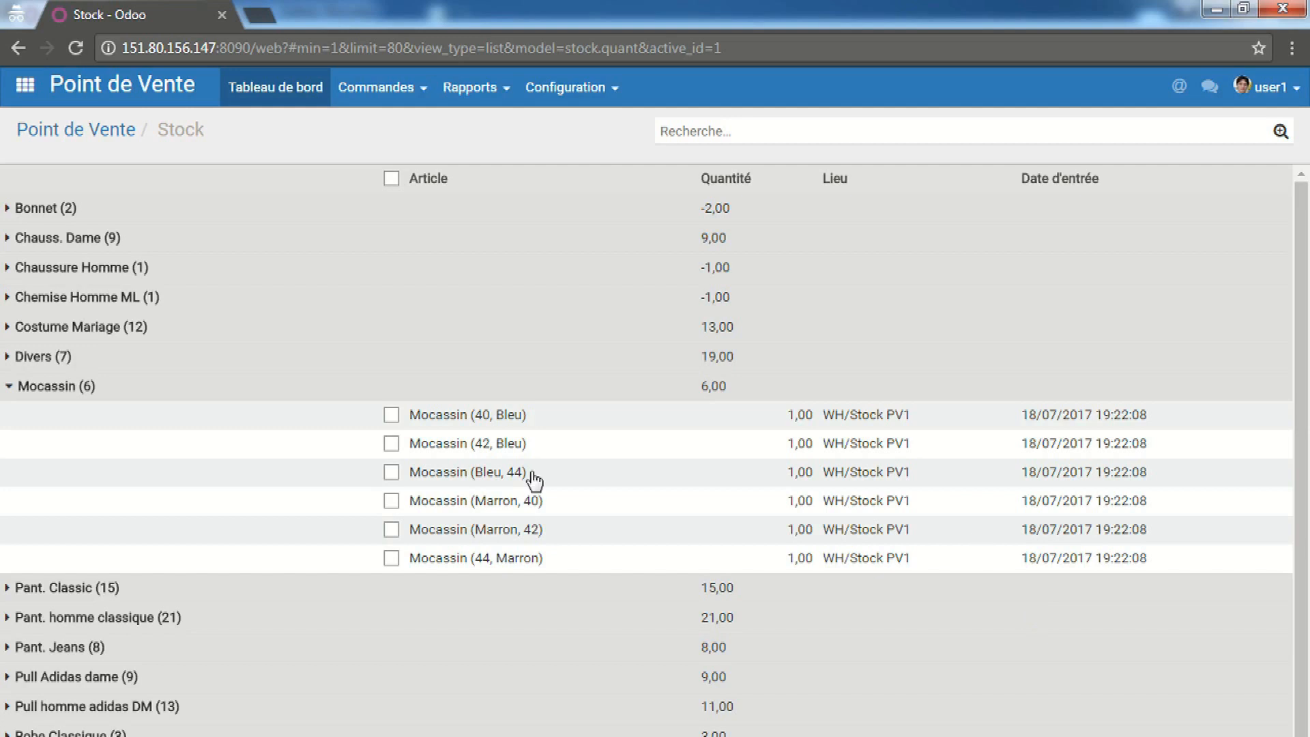
{"action": "left_click", "coordinate": [9, 388]}
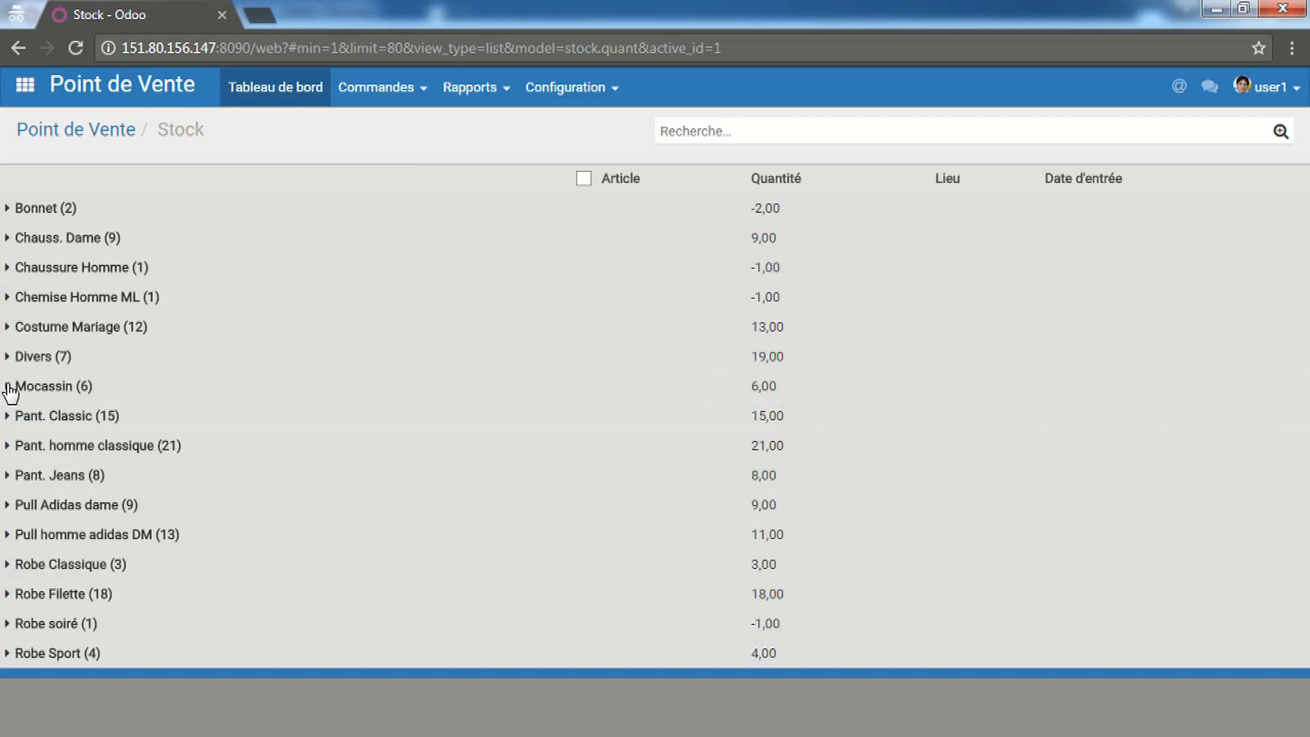
{"action": "left_click", "coordinate": [121, 148]}
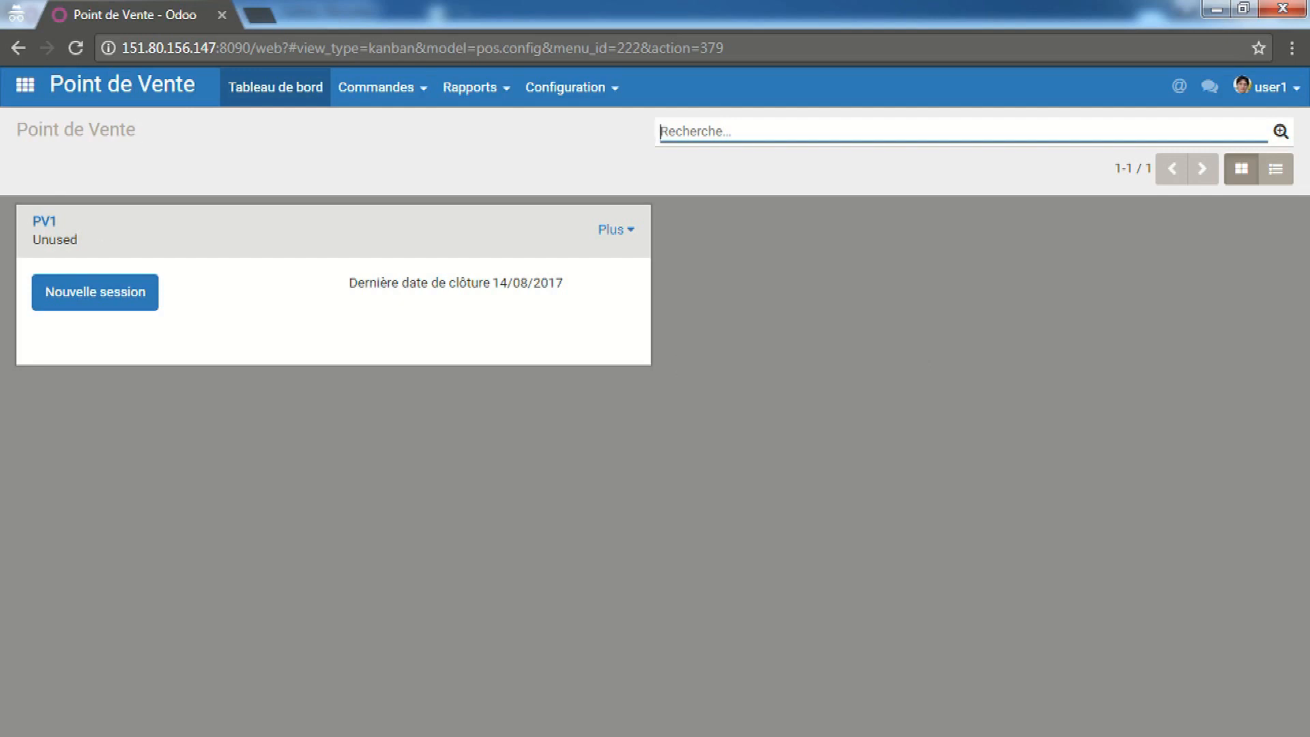
{"action": "left_click", "coordinate": [281, 736]}
{"action": "left_click", "coordinate": [225, 725]}
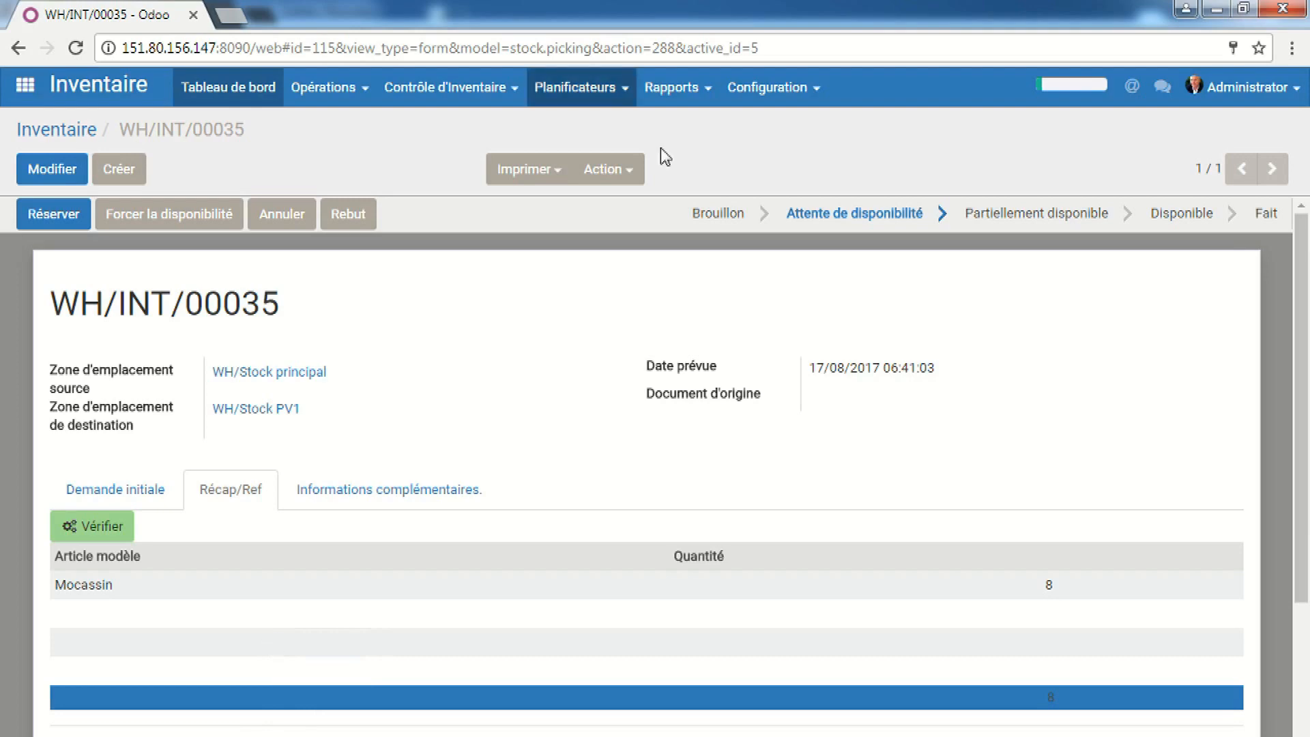
Run the Point de Vente Etat de stock valorisé PA report by variant, listing 612 lines
{"action": "left_click", "coordinate": [676, 94]}
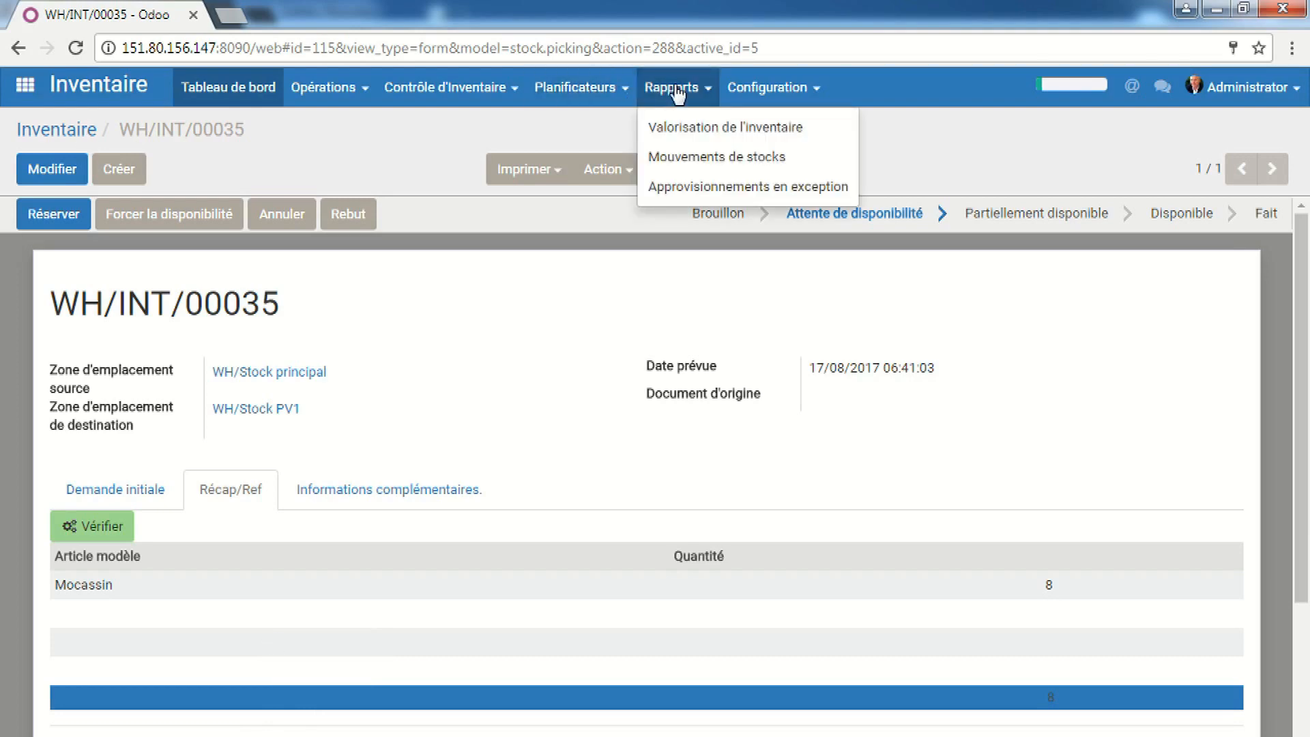
{"action": "left_click", "coordinate": [675, 94]}
{"action": "left_click", "coordinate": [25, 85]}
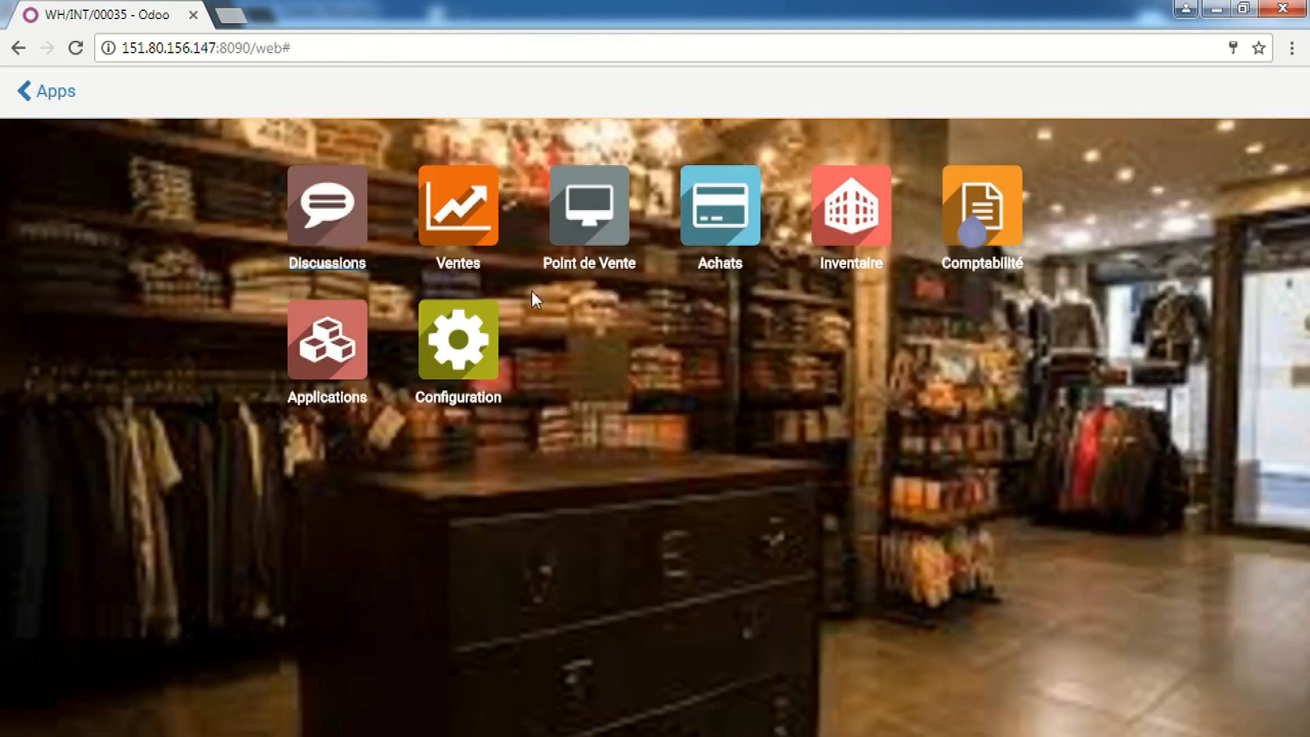
{"action": "left_click", "coordinate": [591, 213]}
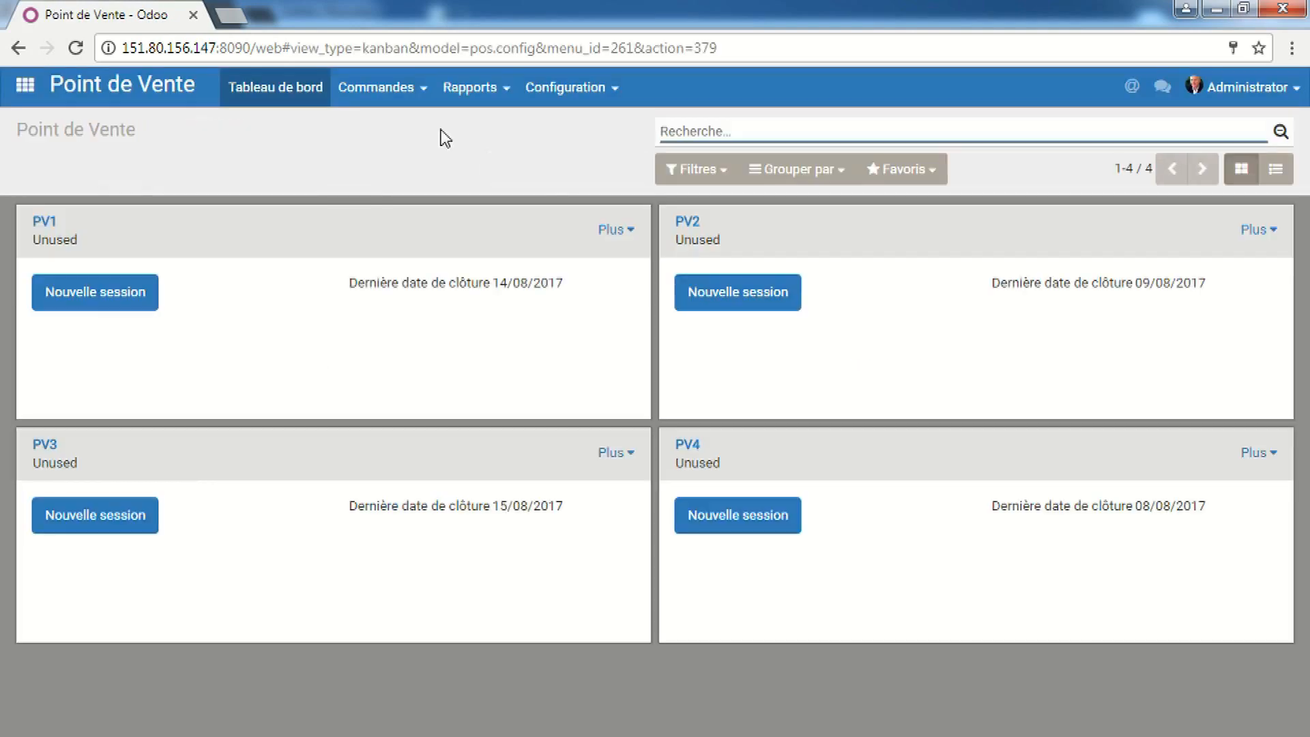
{"action": "left_click", "coordinate": [457, 103]}
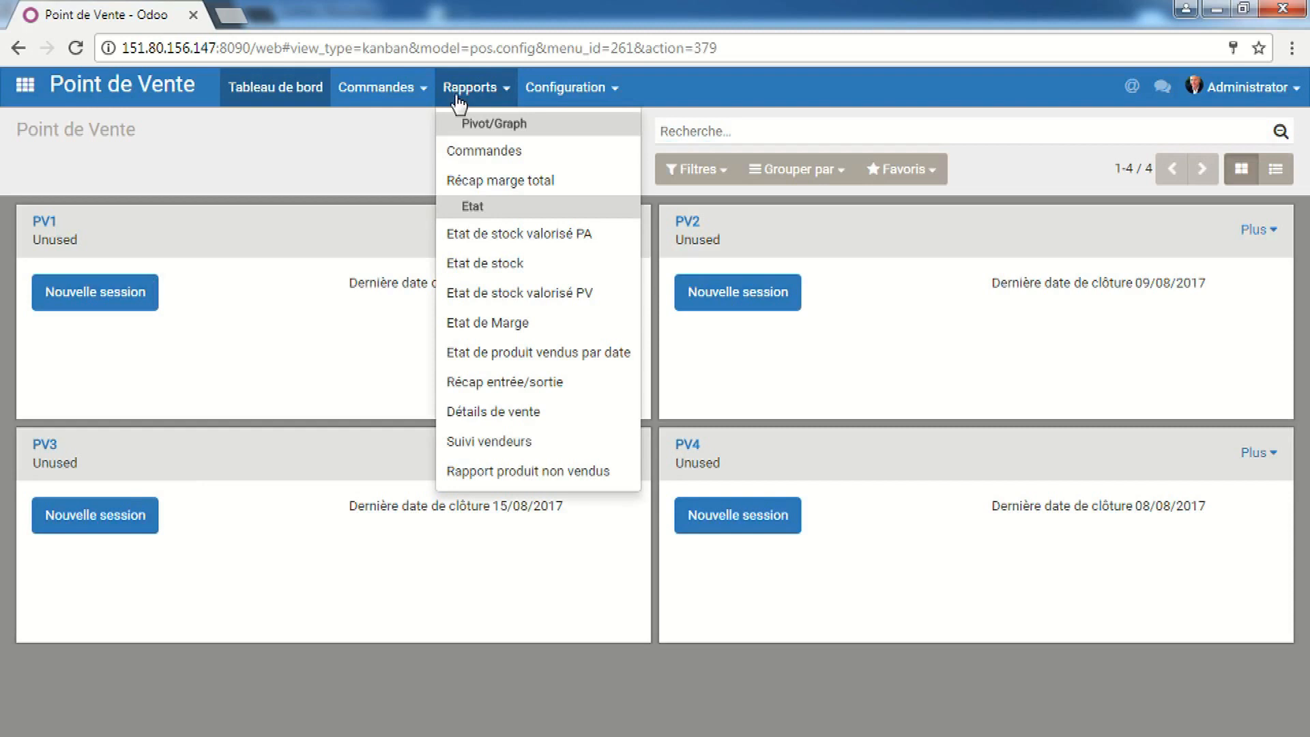
{"action": "left_click", "coordinate": [476, 234]}
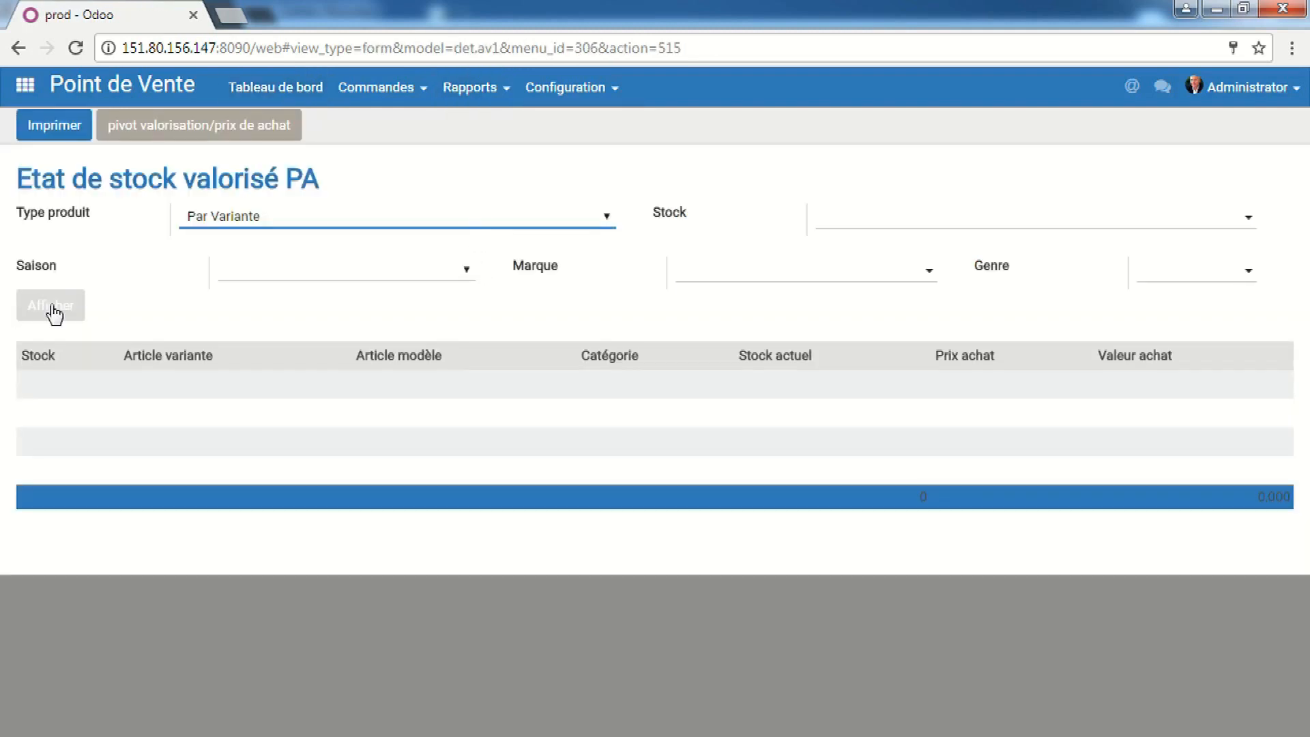
{"action": "left_click", "coordinate": [53, 311]}
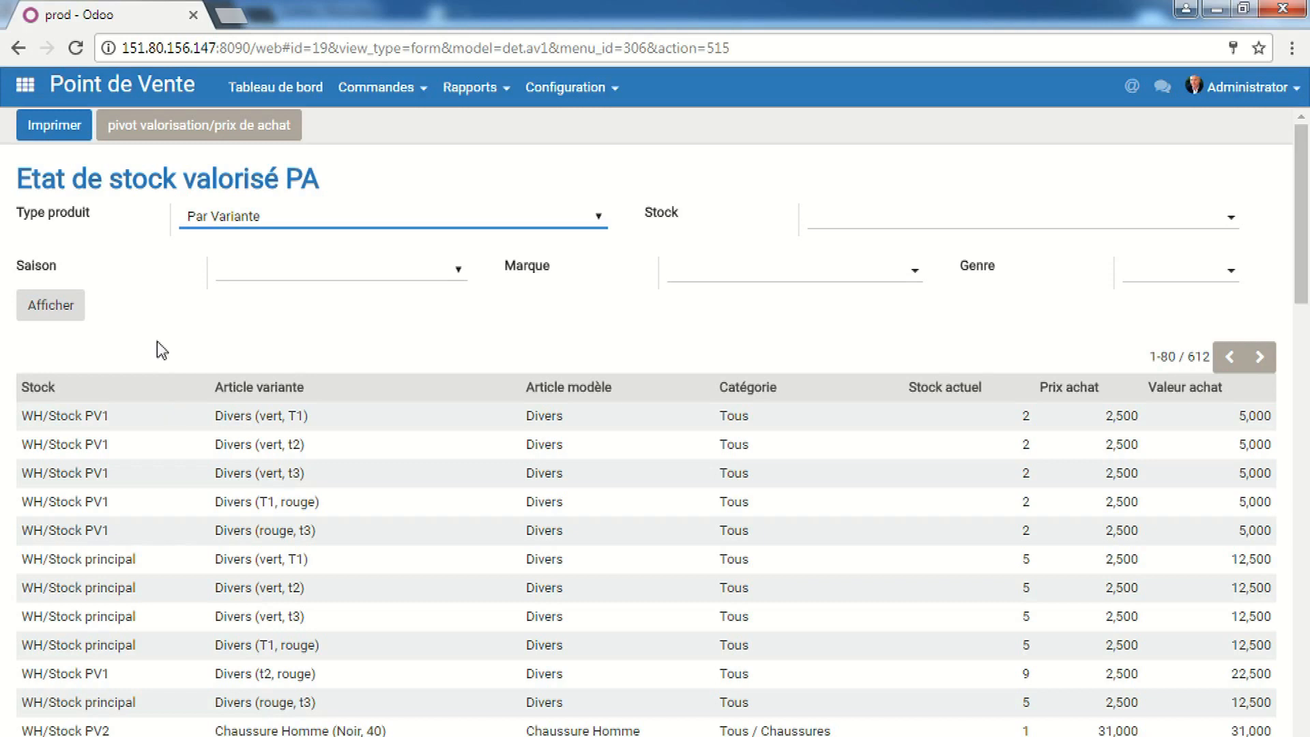
Open the purchase-price valuation as a pivot: 1 065,00 units worth 33 983,00 across six locations
{"action": "left_click", "coordinate": [244, 127]}
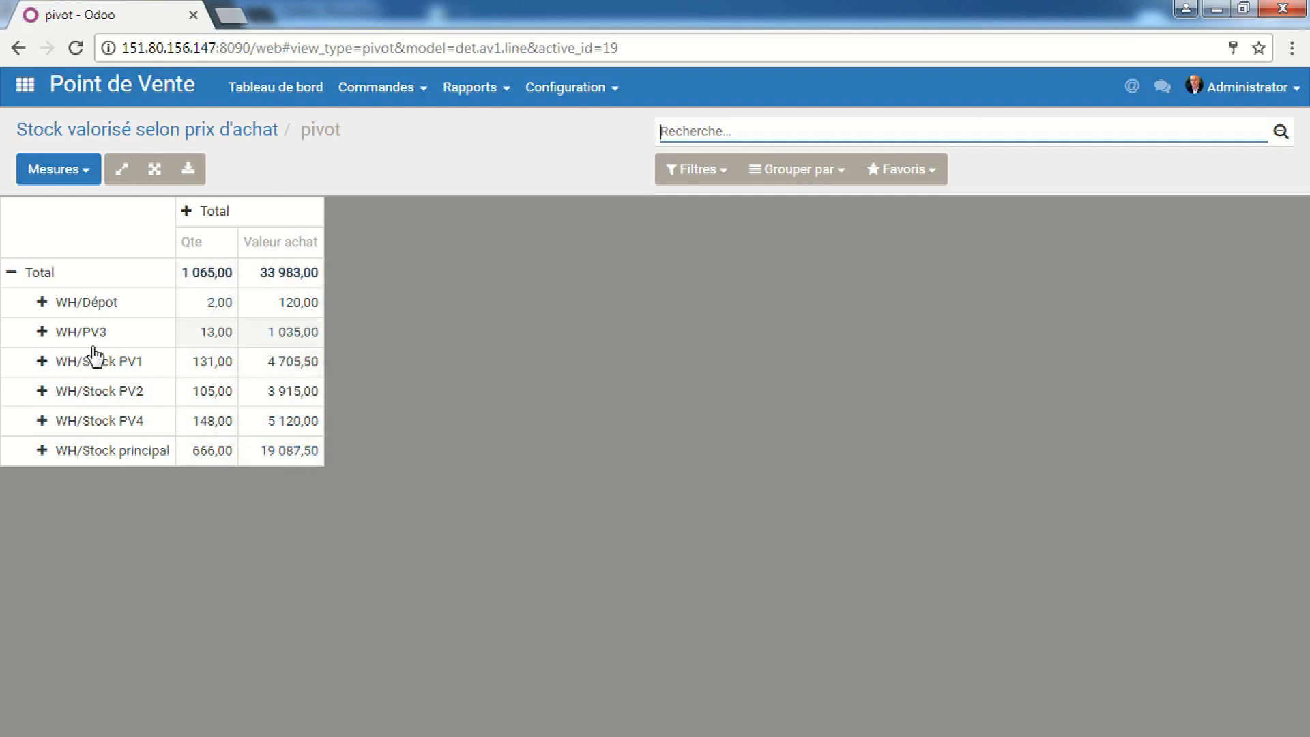
Collapse the valuation total and break it down by Saison
{"action": "left_click", "coordinate": [10, 271]}
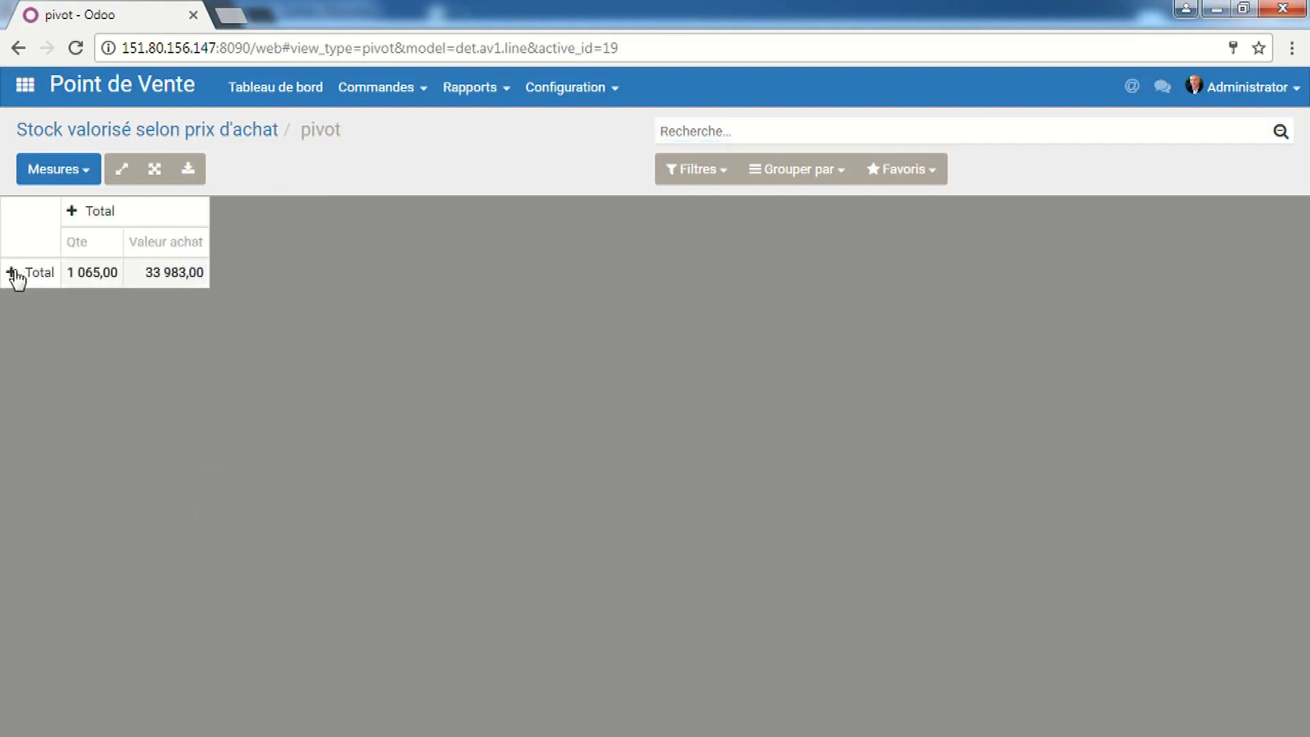
{"action": "left_click", "coordinate": [22, 272]}
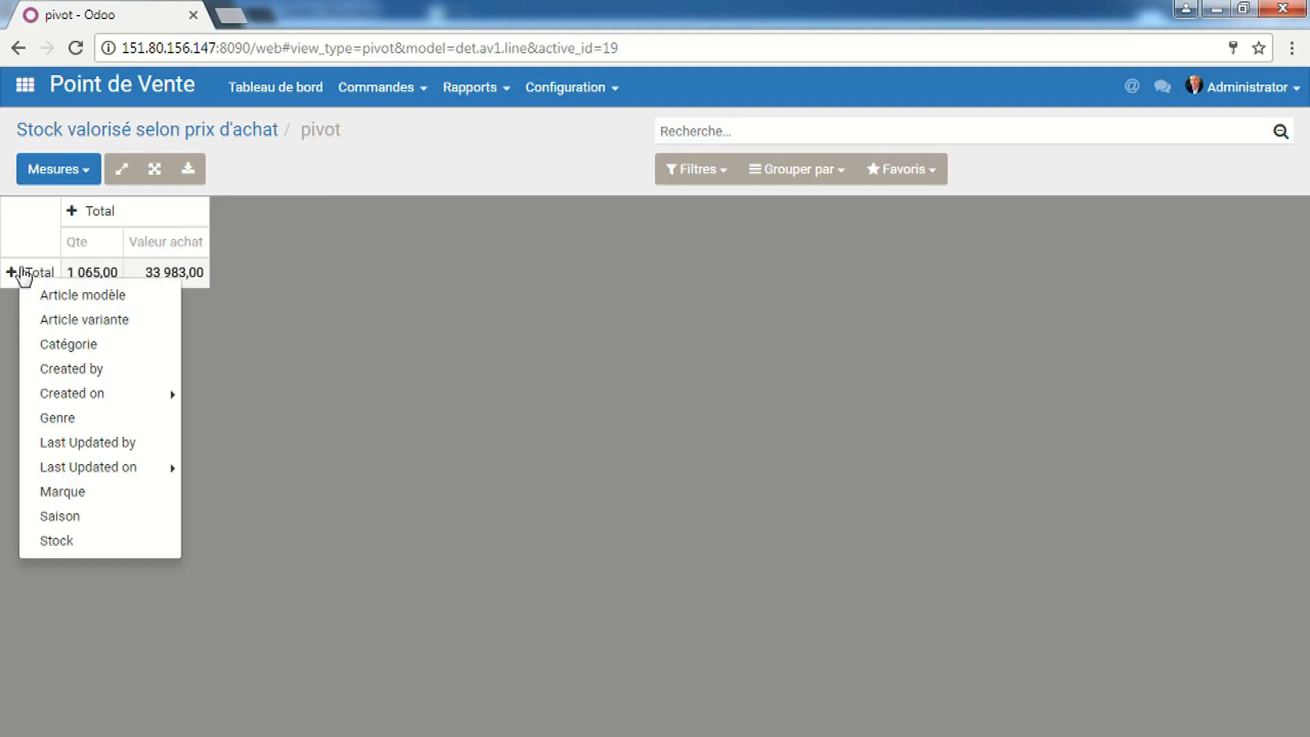
{"action": "left_click", "coordinate": [92, 516]}
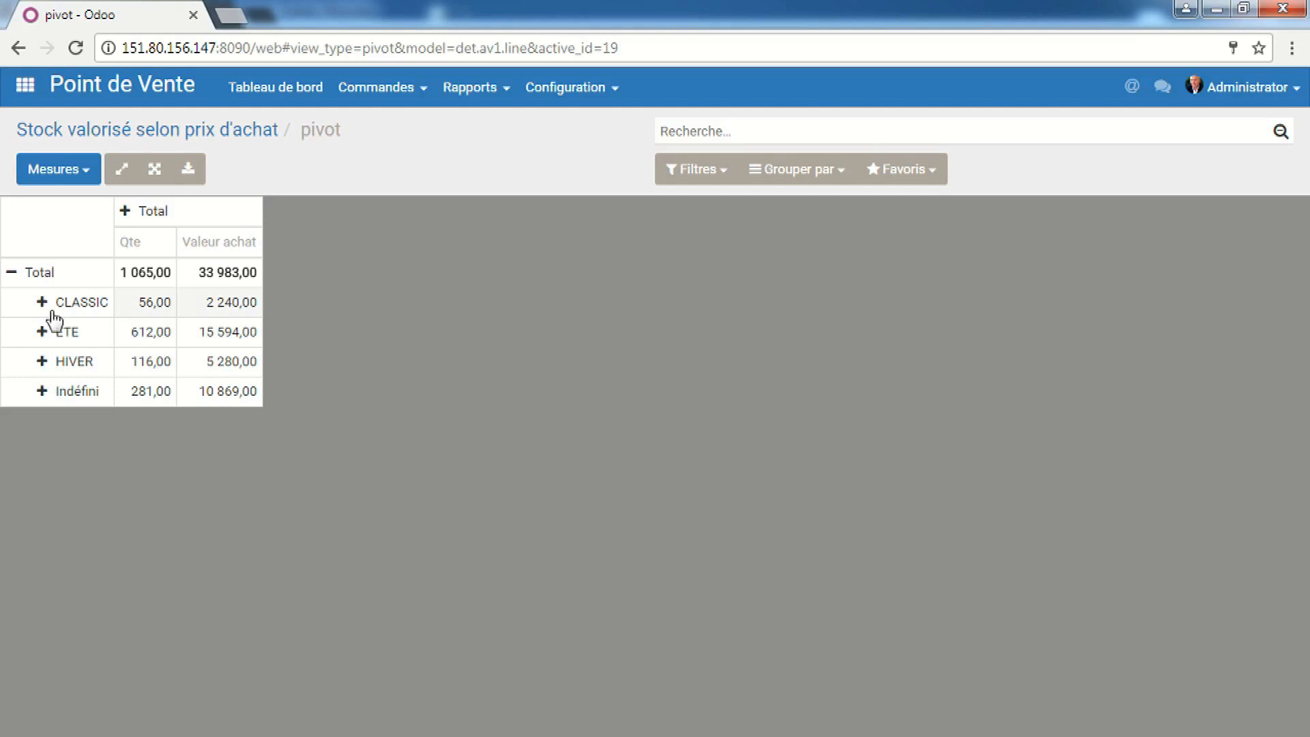
Regroup the total by stock location, splitting WH/Dépot and WH/PV3 by season
{"action": "left_click", "coordinate": [8, 275]}
{"action": "left_click", "coordinate": [10, 276]}
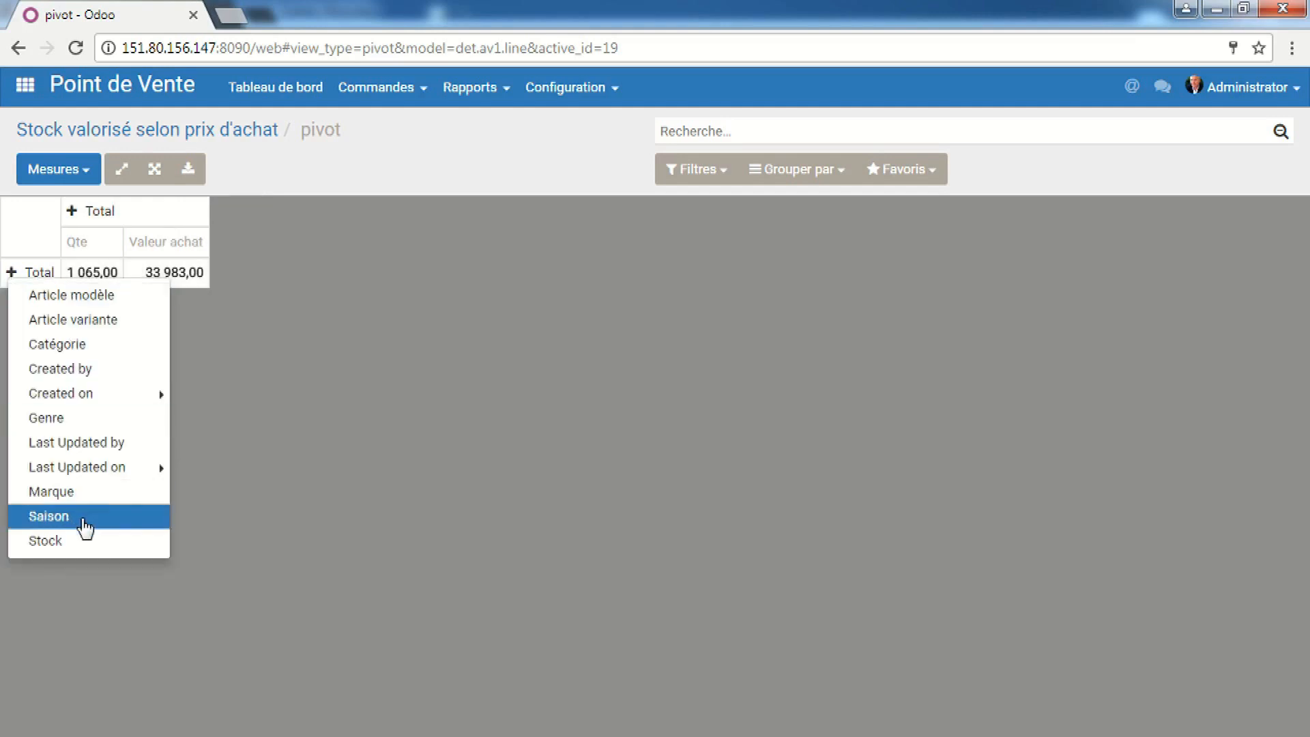
{"action": "left_click", "coordinate": [75, 545]}
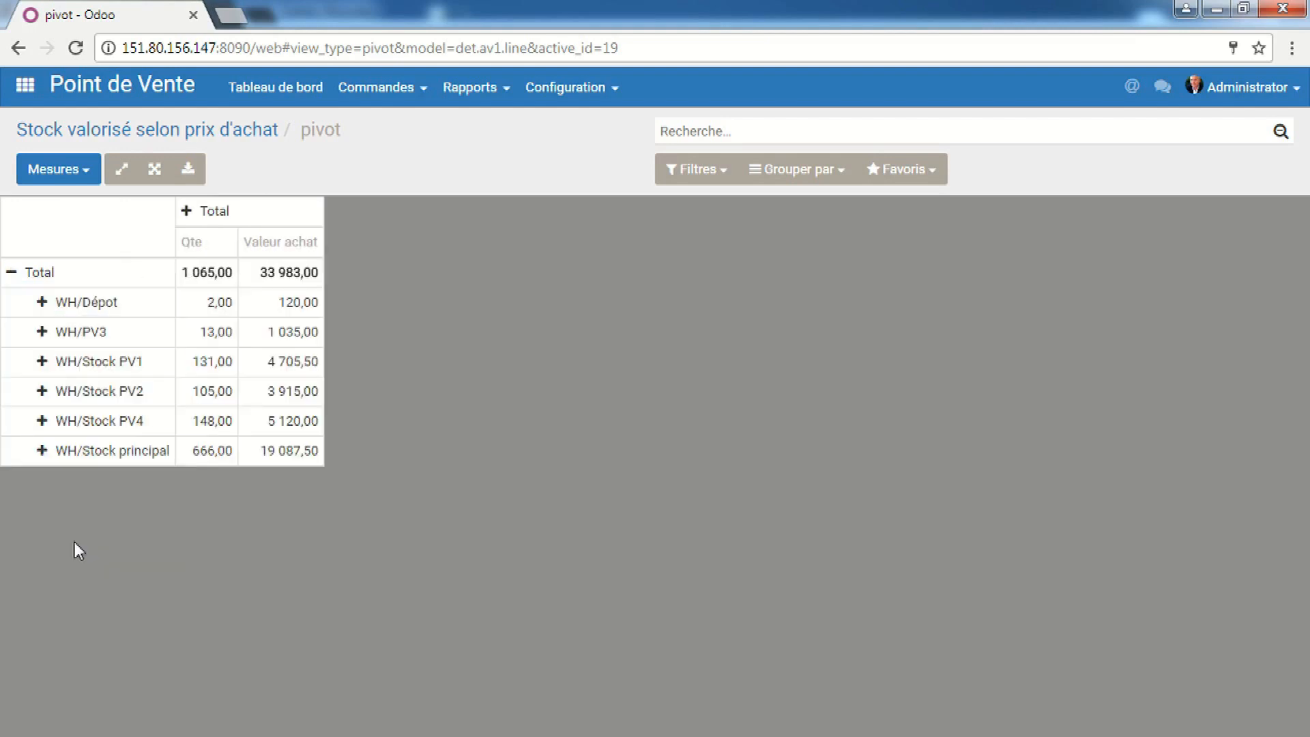
{"action": "left_click", "coordinate": [79, 303]}
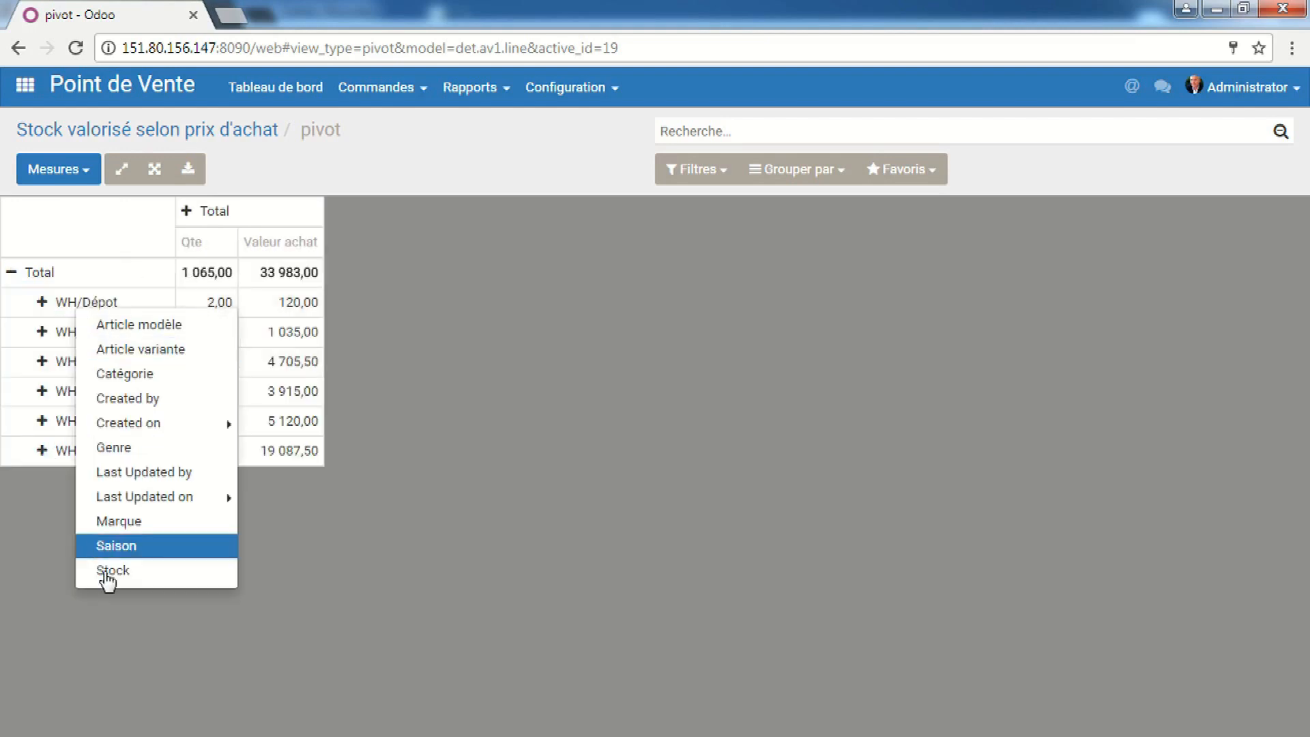
{"action": "left_click", "coordinate": [108, 546]}
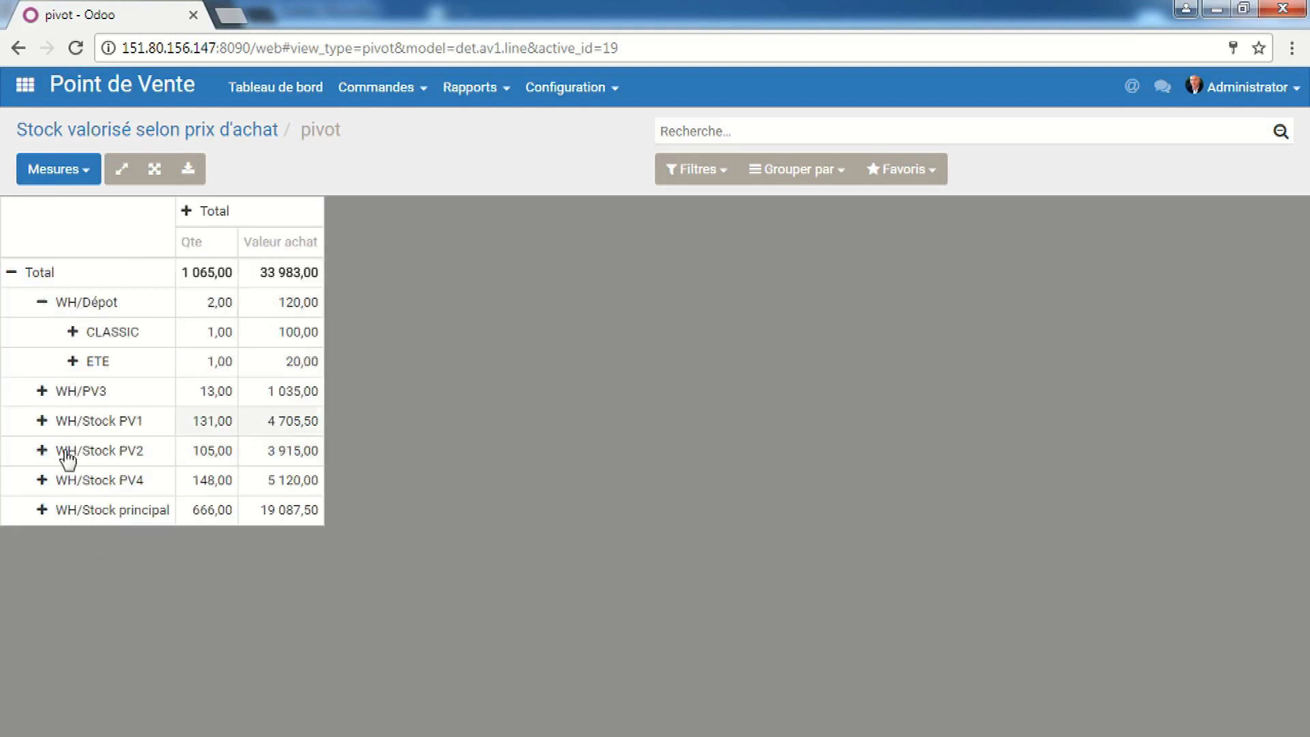
{"action": "left_click", "coordinate": [41, 397]}
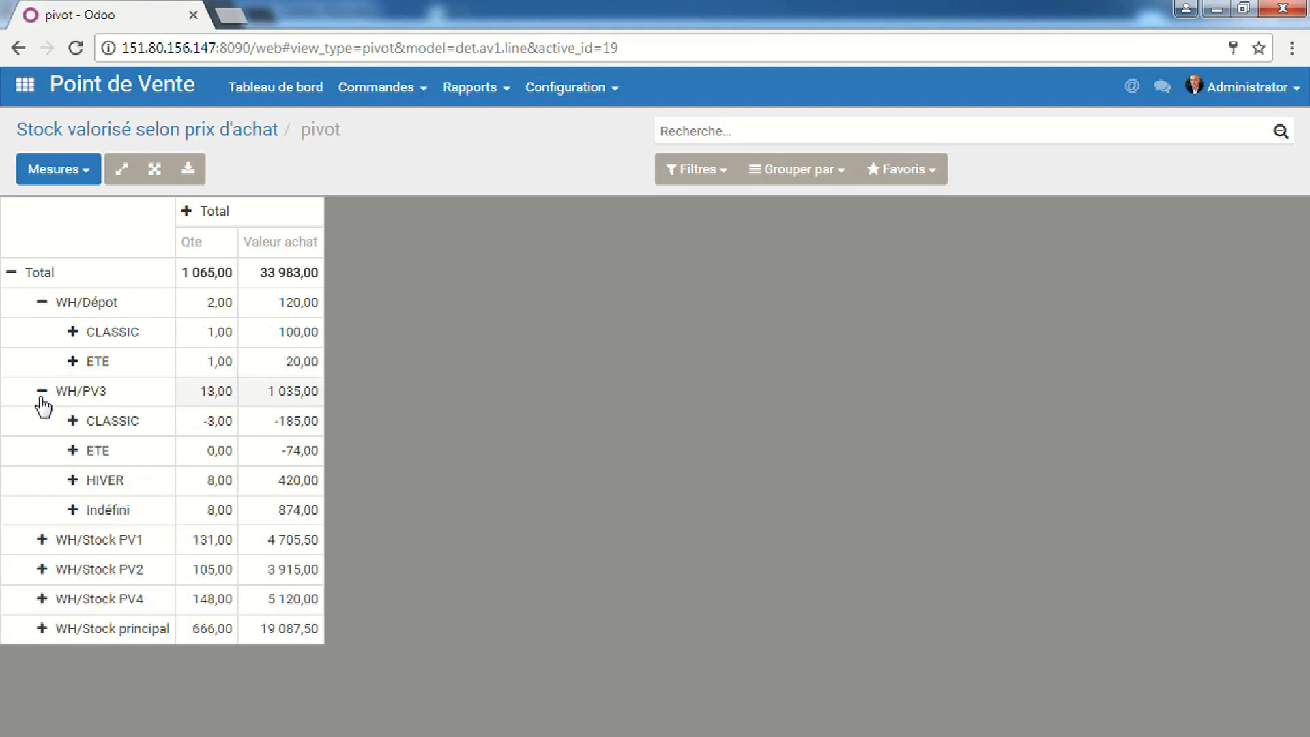
Collapse back to one total and regroup it by Genre into Mixte, Homme, Dame and Indéfini
{"action": "left_click", "coordinate": [12, 273]}
{"action": "left_click", "coordinate": [12, 273]}
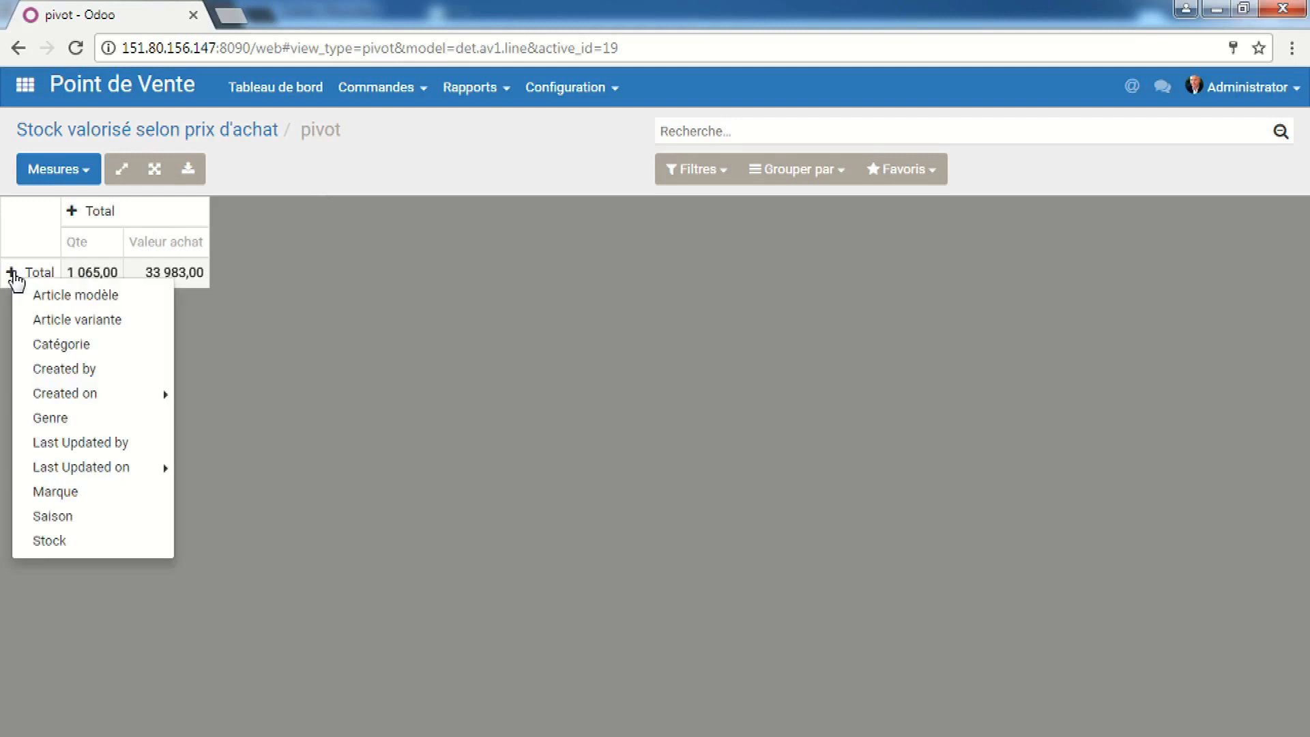
{"action": "left_click", "coordinate": [68, 419]}
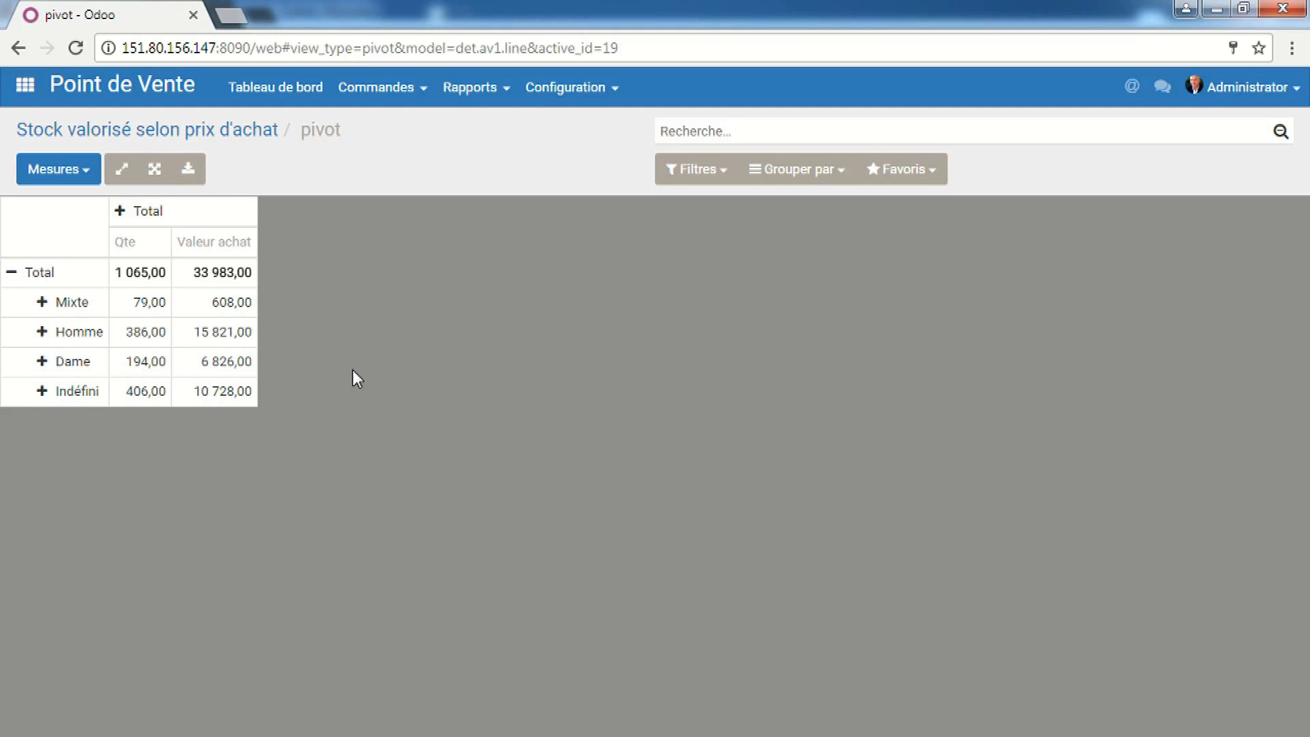
Expand the Mixte, Homme and Dame rows by Saison, e.g. Homme ETE 4 980,00
{"action": "left_click", "coordinate": [41, 305]}
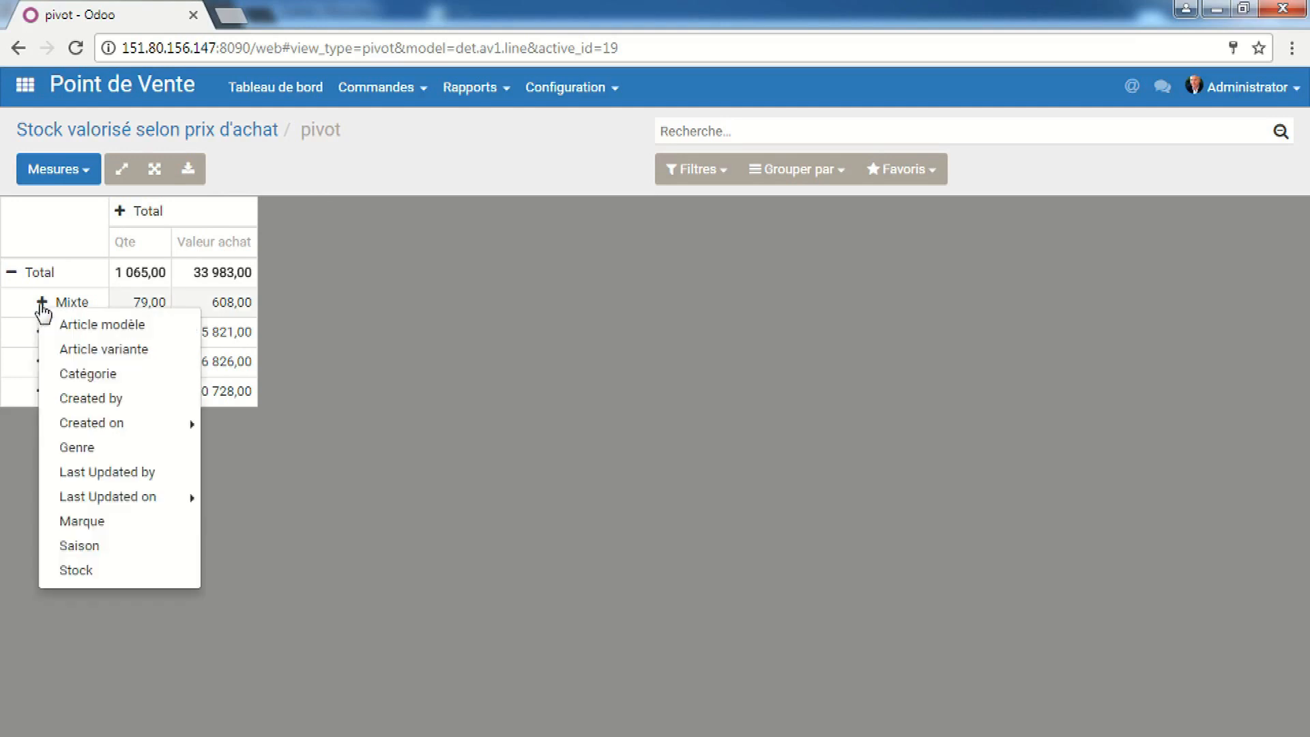
{"action": "left_click", "coordinate": [80, 545]}
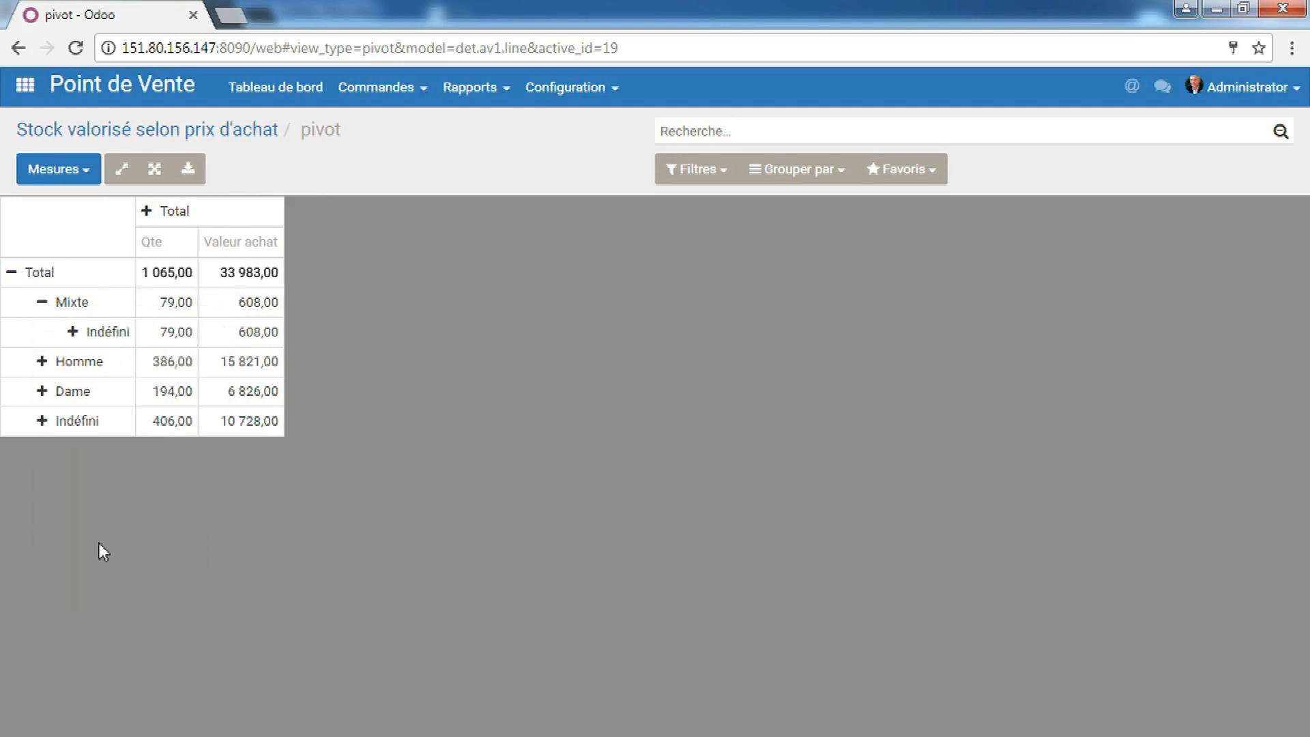
{"action": "left_click", "coordinate": [41, 362]}
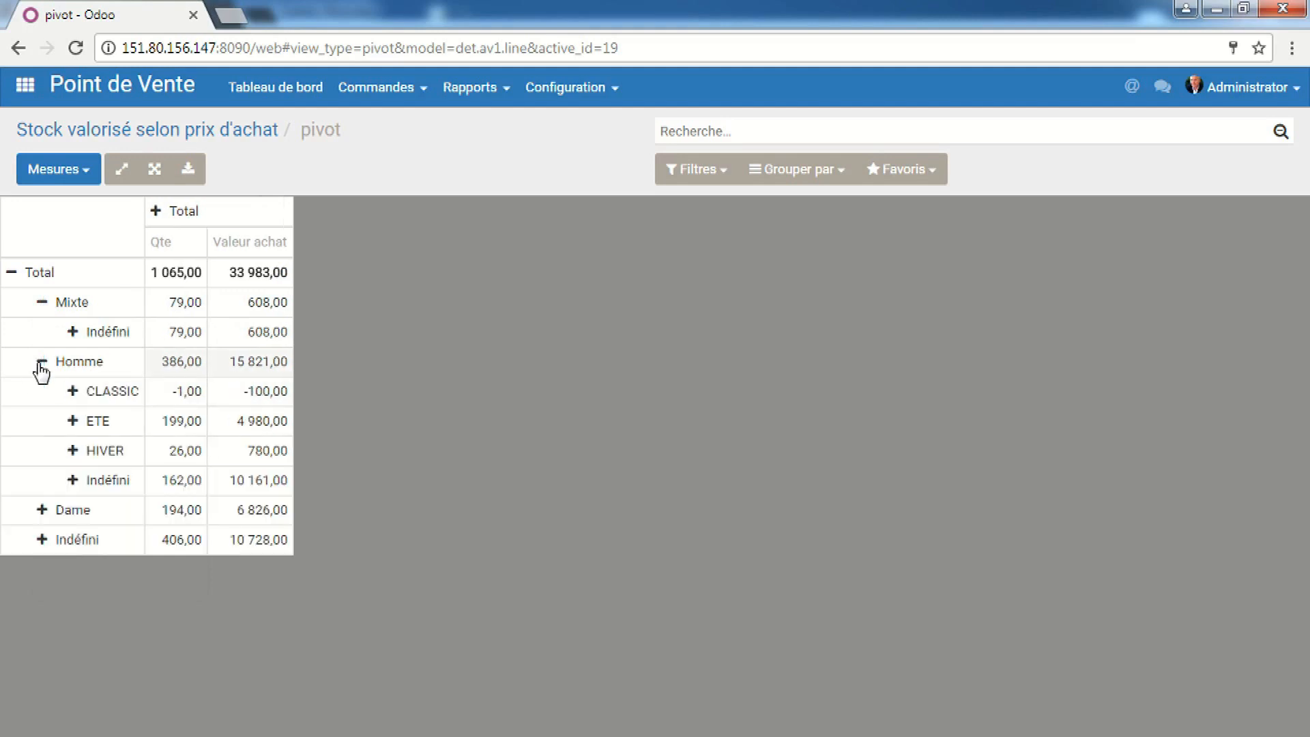
{"action": "left_click", "coordinate": [42, 510]}
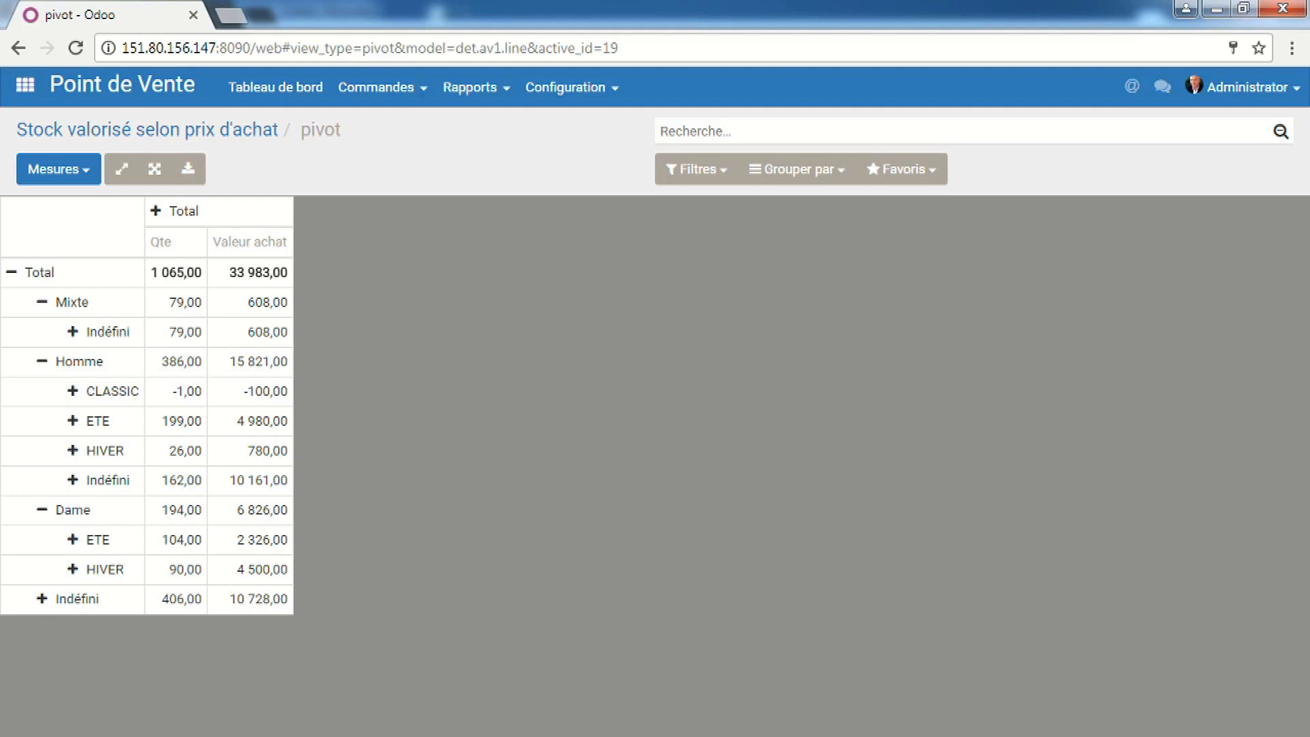
In the PV1 user's window, run the Etat de stock report per product template
{"action": "left_click", "coordinate": [386, 716]}
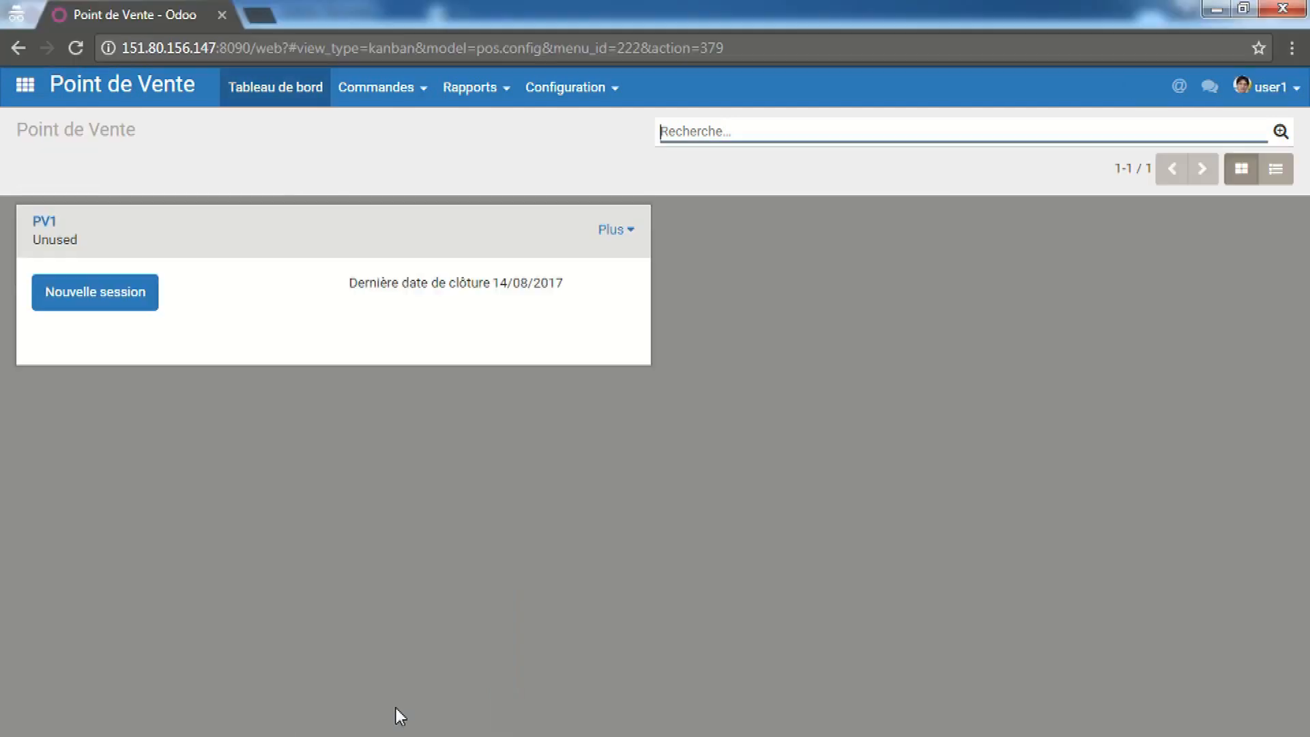
{"action": "left_click", "coordinate": [480, 102]}
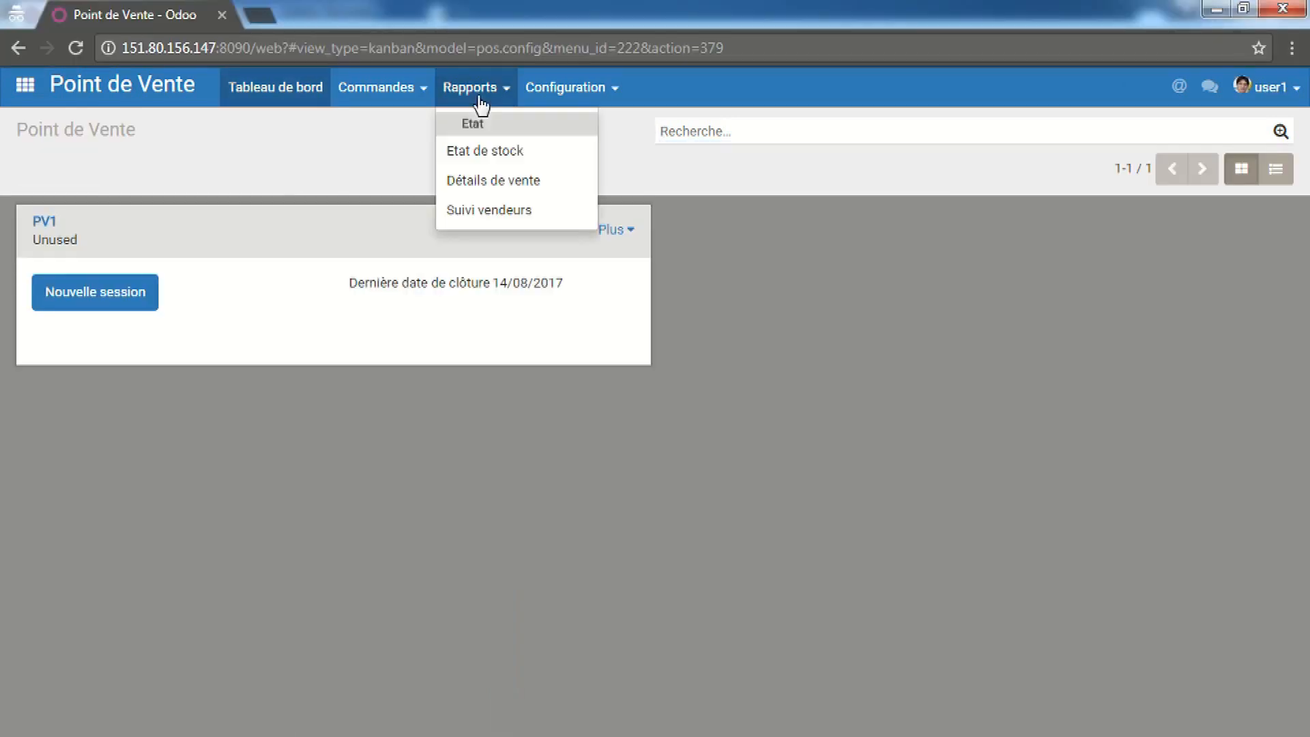
{"action": "left_click", "coordinate": [490, 155]}
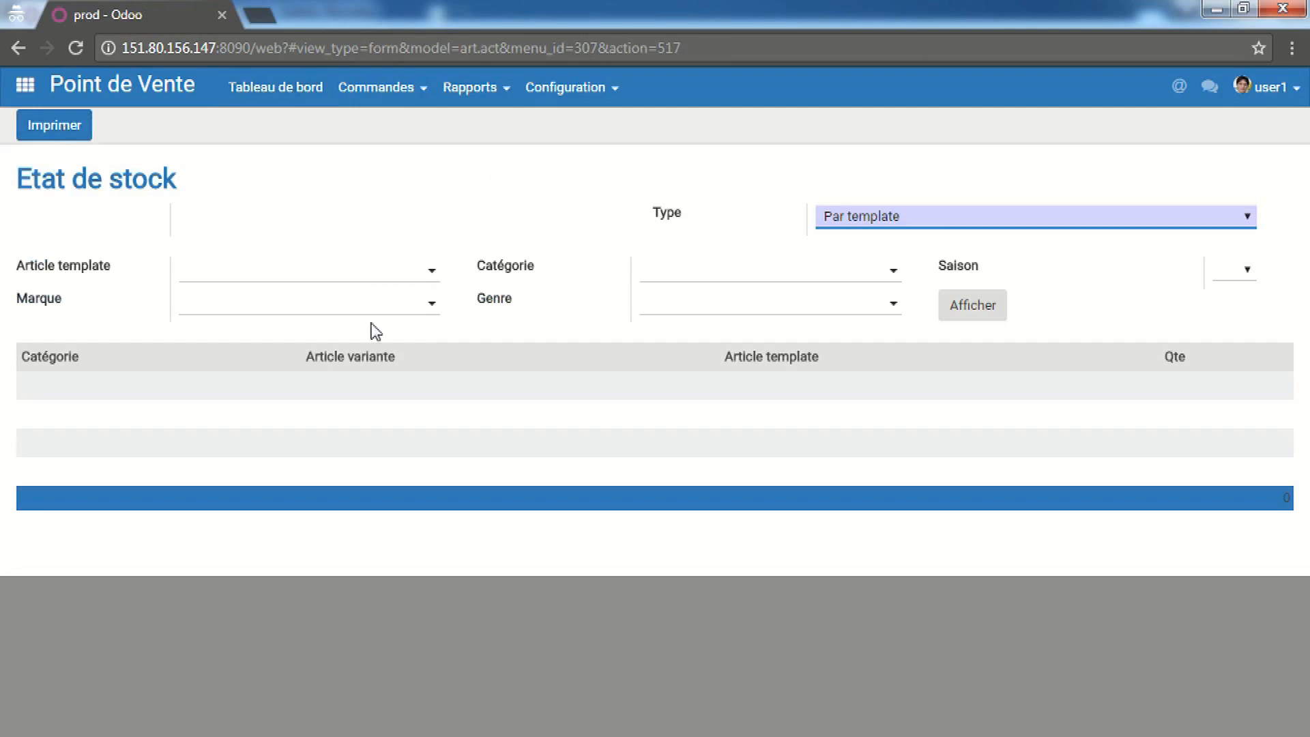
{"action": "left_click", "coordinate": [78, 128]}
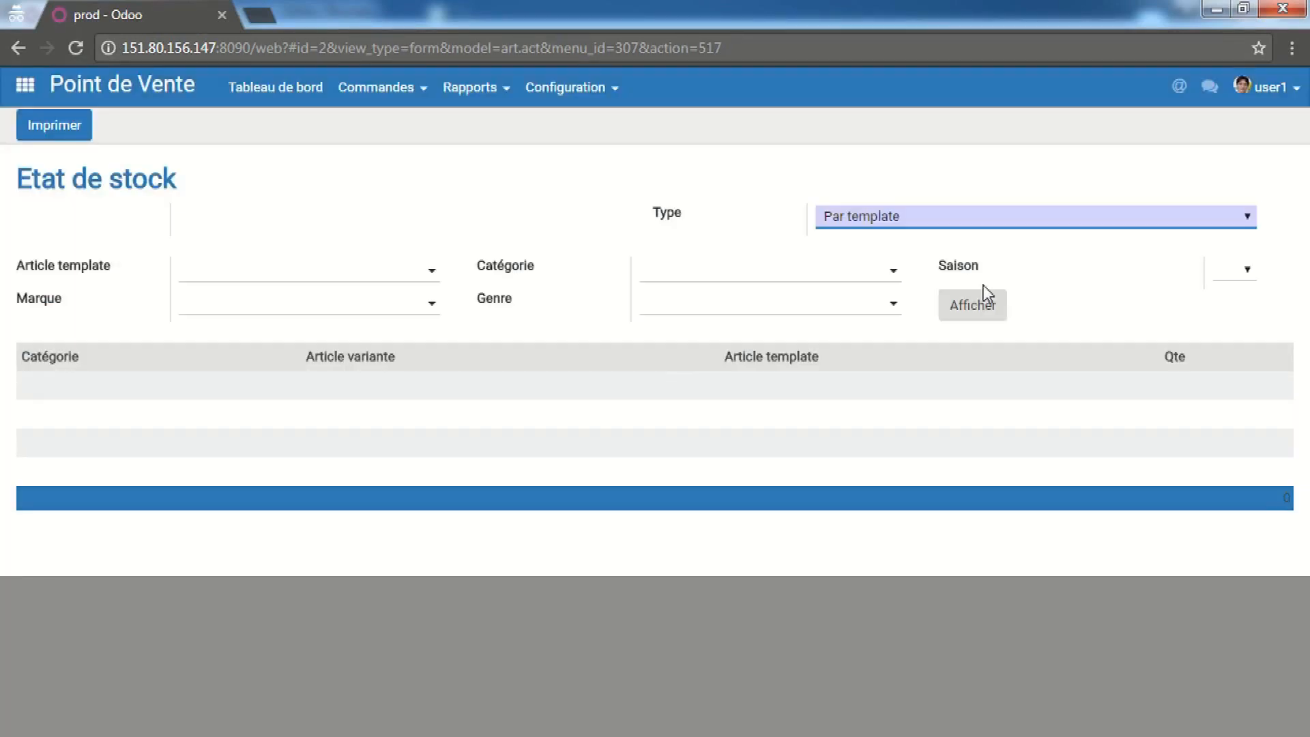
Review the stock report results, then return to the apps home screen
{"action": "left_click", "coordinate": [985, 298]}
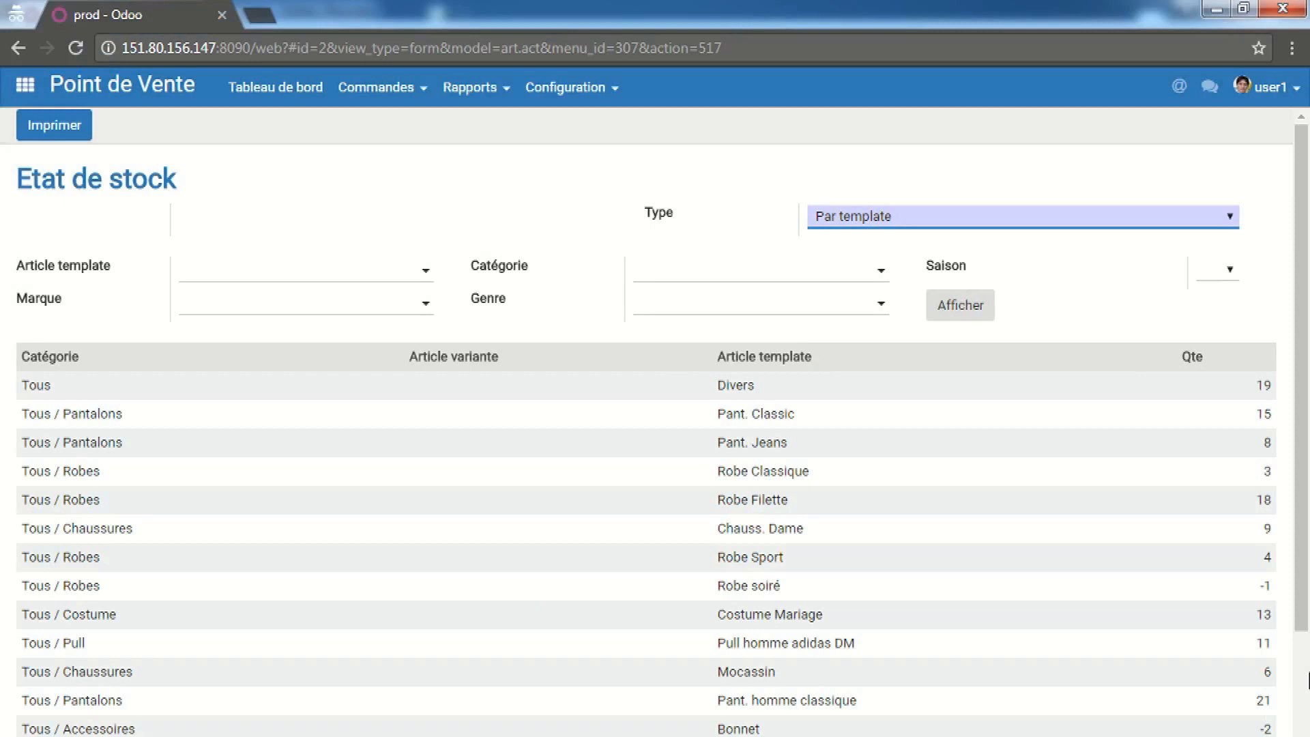
{"action": "scroll", "coordinate": [1306, 683], "scroll_direction": "down", "scroll_amount": 3}
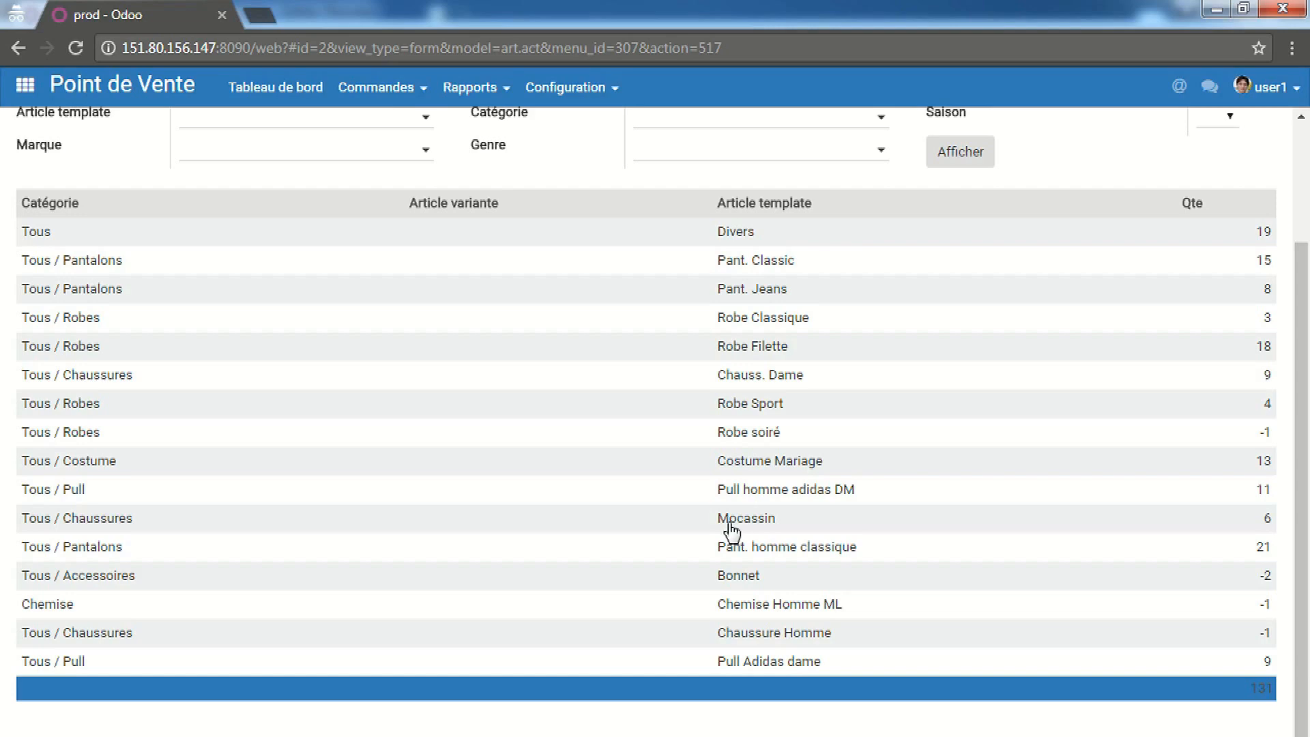
{"action": "scroll", "coordinate": [733, 529], "scroll_direction": "up", "scroll_amount": 3}
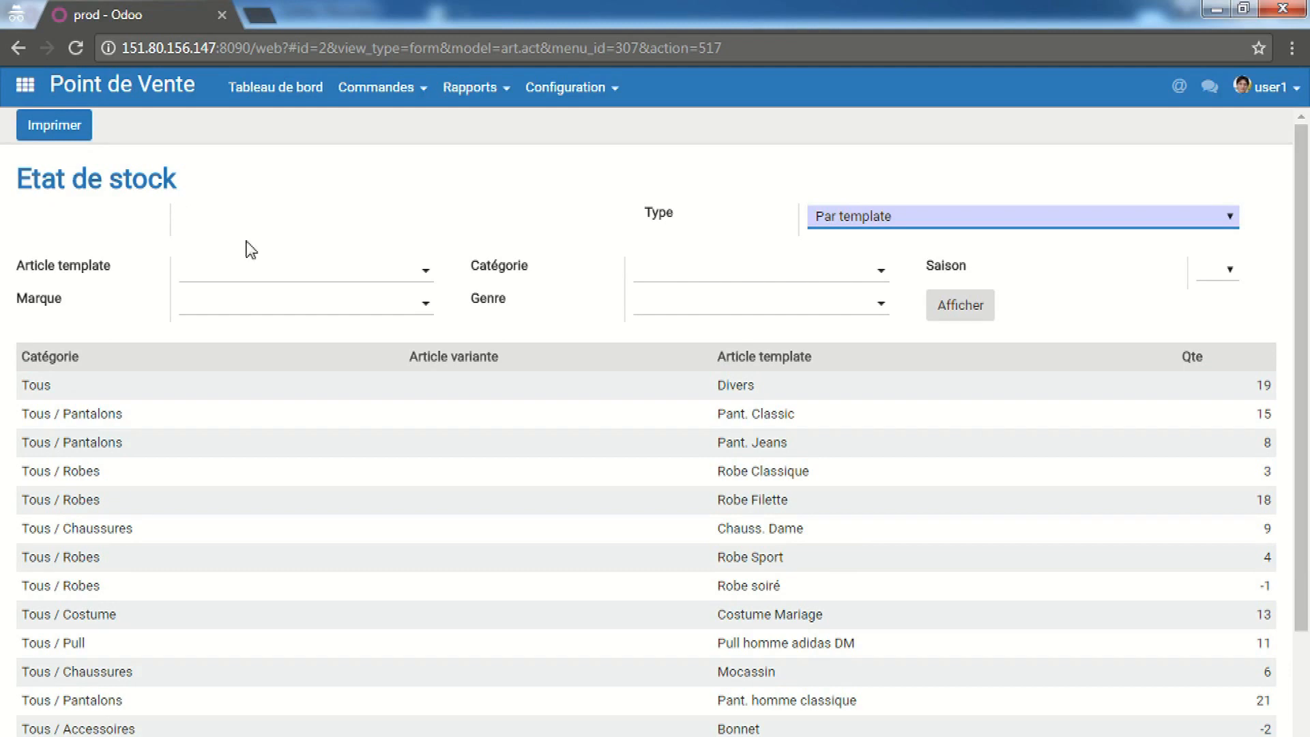
{"action": "left_click", "coordinate": [359, 100]}
{"action": "left_click", "coordinate": [308, 92]}
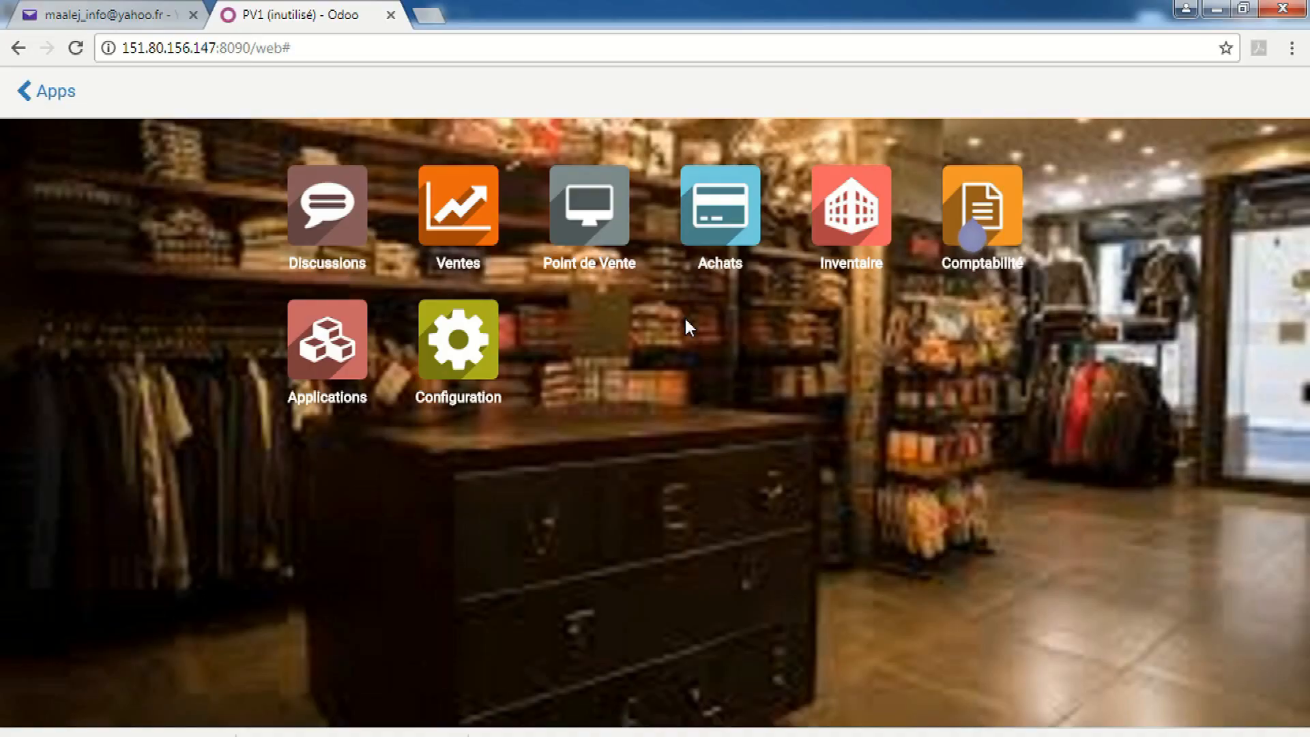
Open the Point de Vente app to see PV1–PV4, with PV2 and PV4 sessions active
{"action": "left_click", "coordinate": [581, 210]}
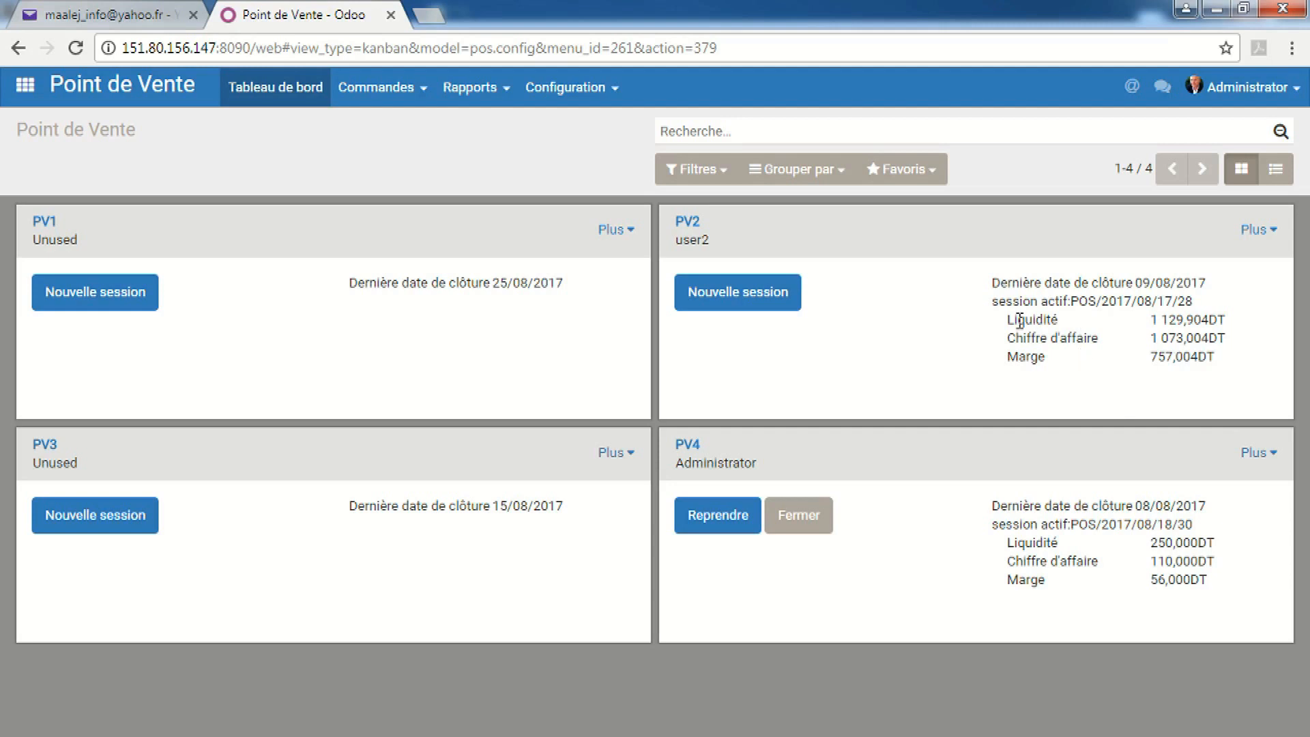
Highlight the PV2 Liquidité figure, then switch to the PV1 user's window showing only PV1
{"action": "left_click_drag", "start_coordinate": [1007, 319], "coordinate": [1225, 324]}
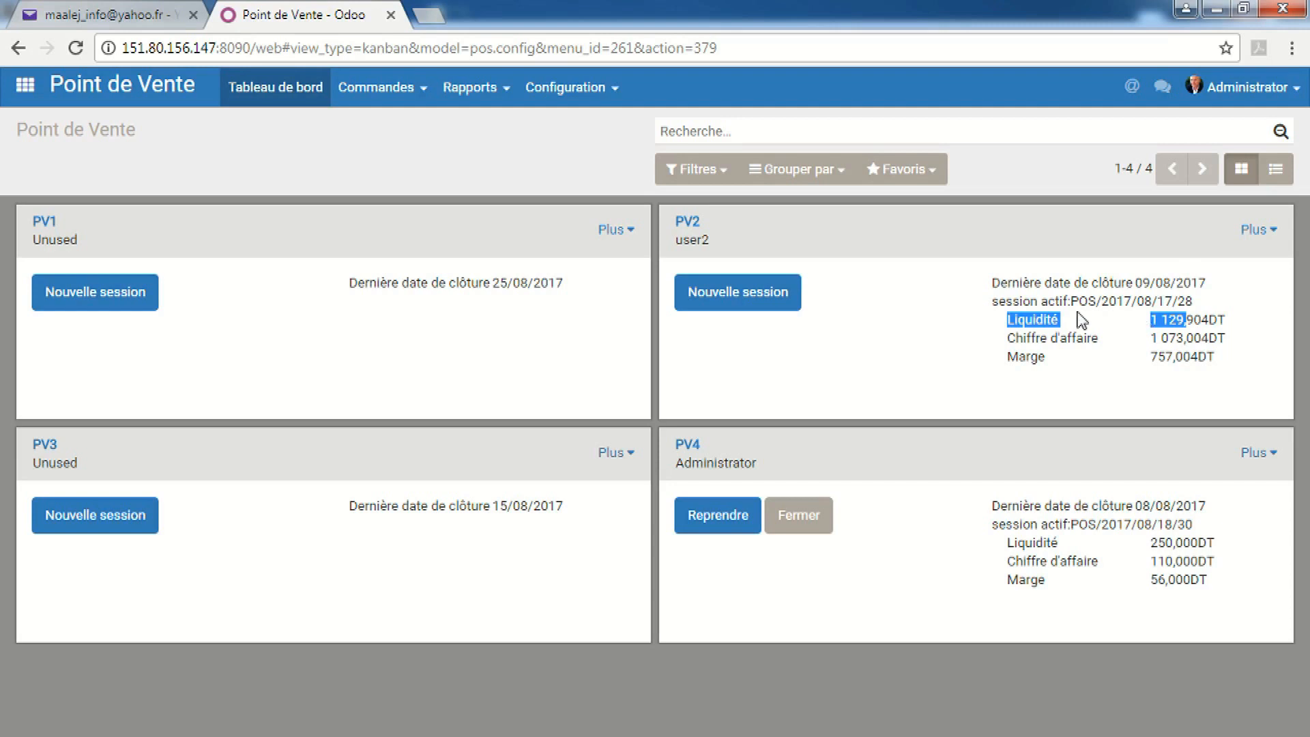
{"action": "left_click", "coordinate": [281, 735]}
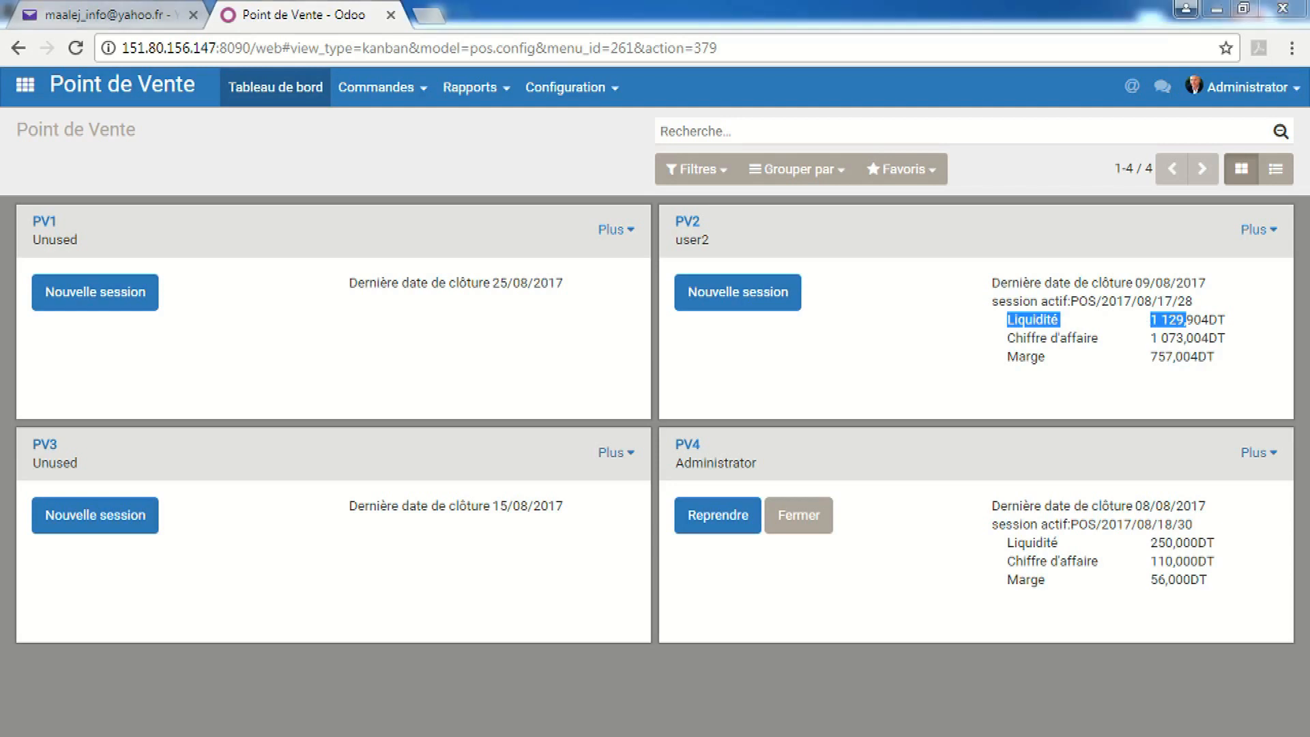
{"action": "left_click", "coordinate": [421, 670]}
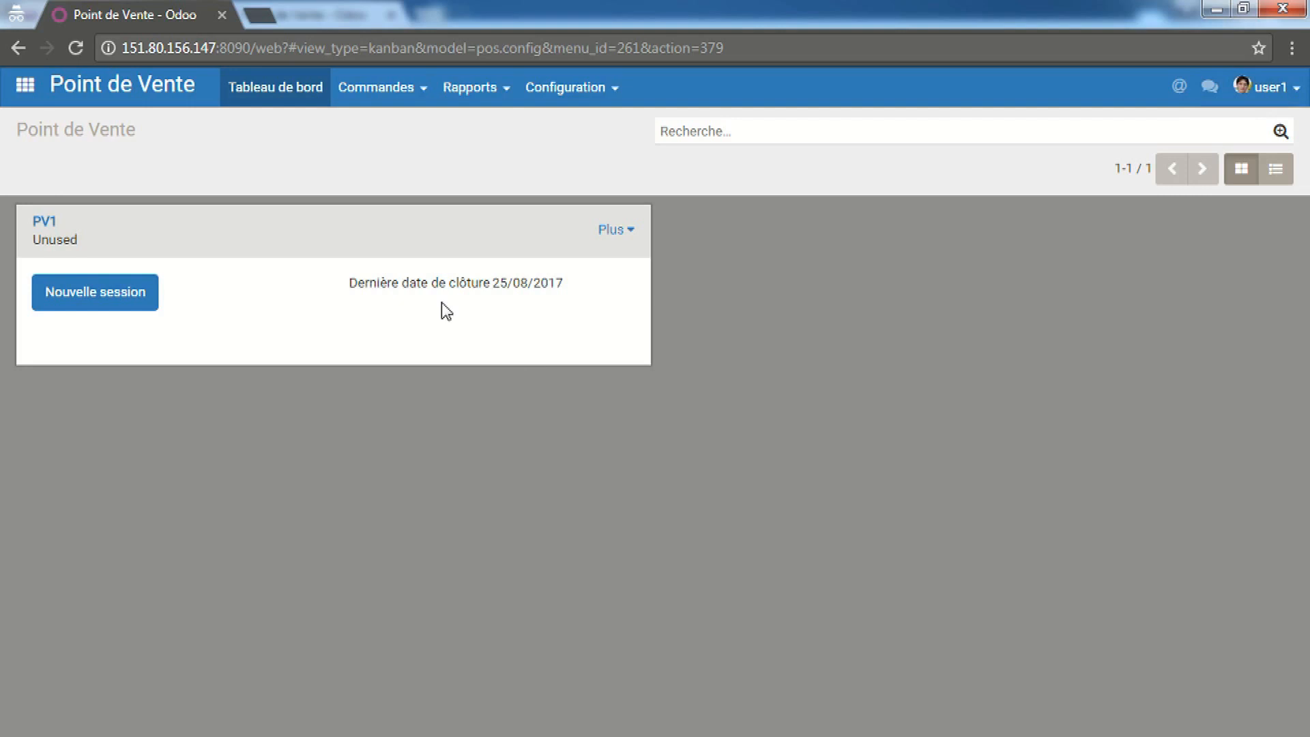
In user1's window, start a new PV1 session with a 1,000DT opening balance
{"action": "mouse_move", "coordinate": [281, 734]}
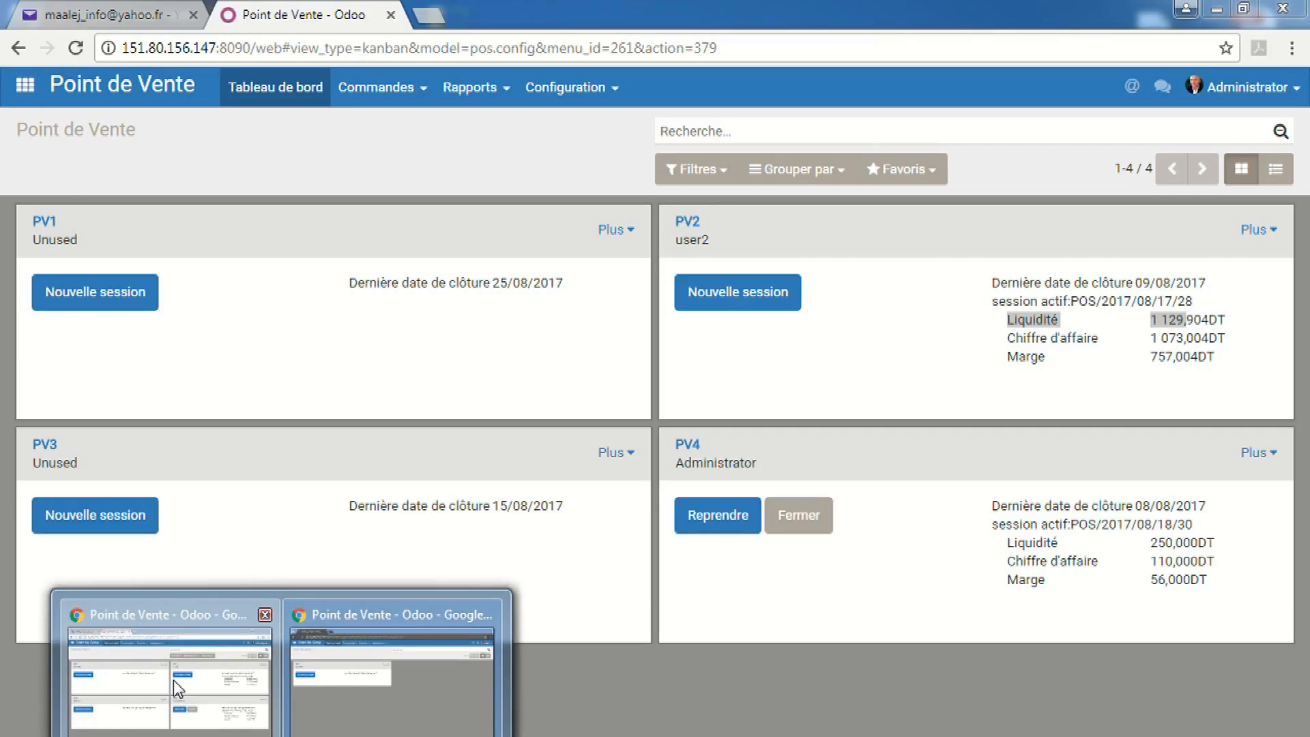
{"action": "left_click", "coordinate": [173, 681]}
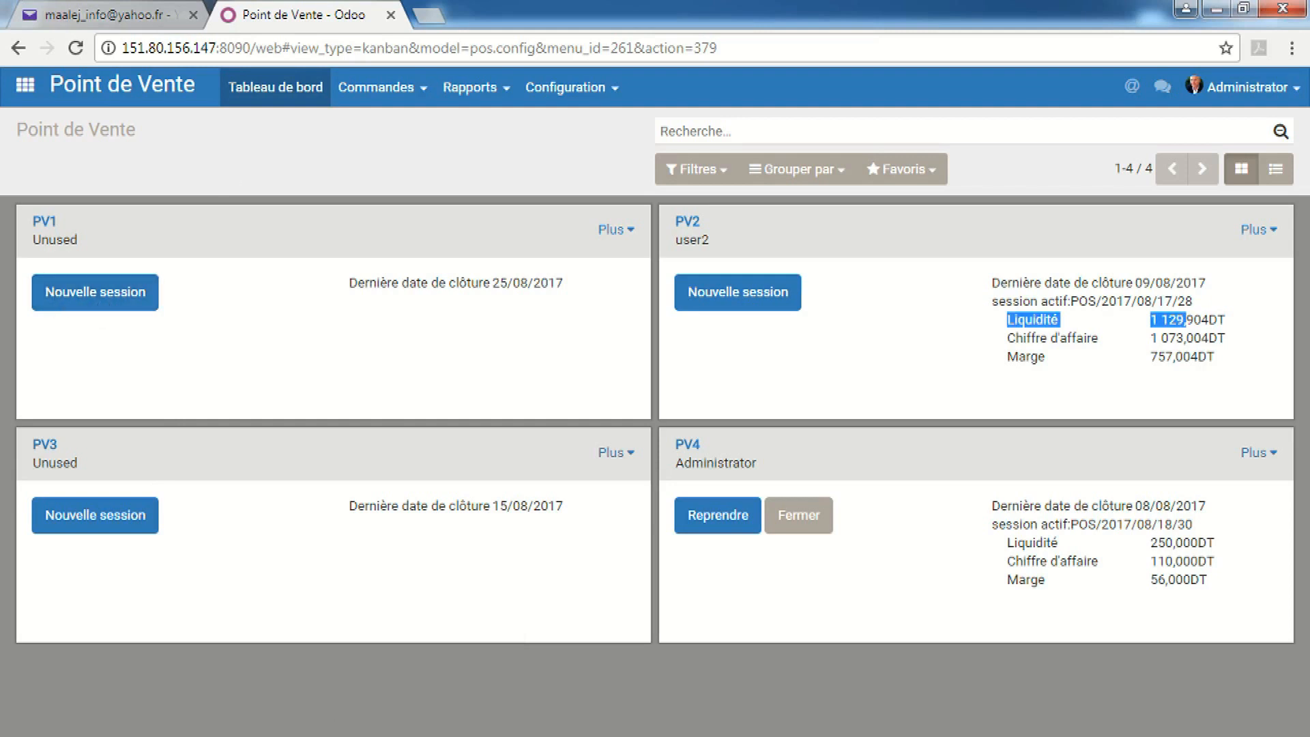
{"action": "left_click", "coordinate": [281, 736]}
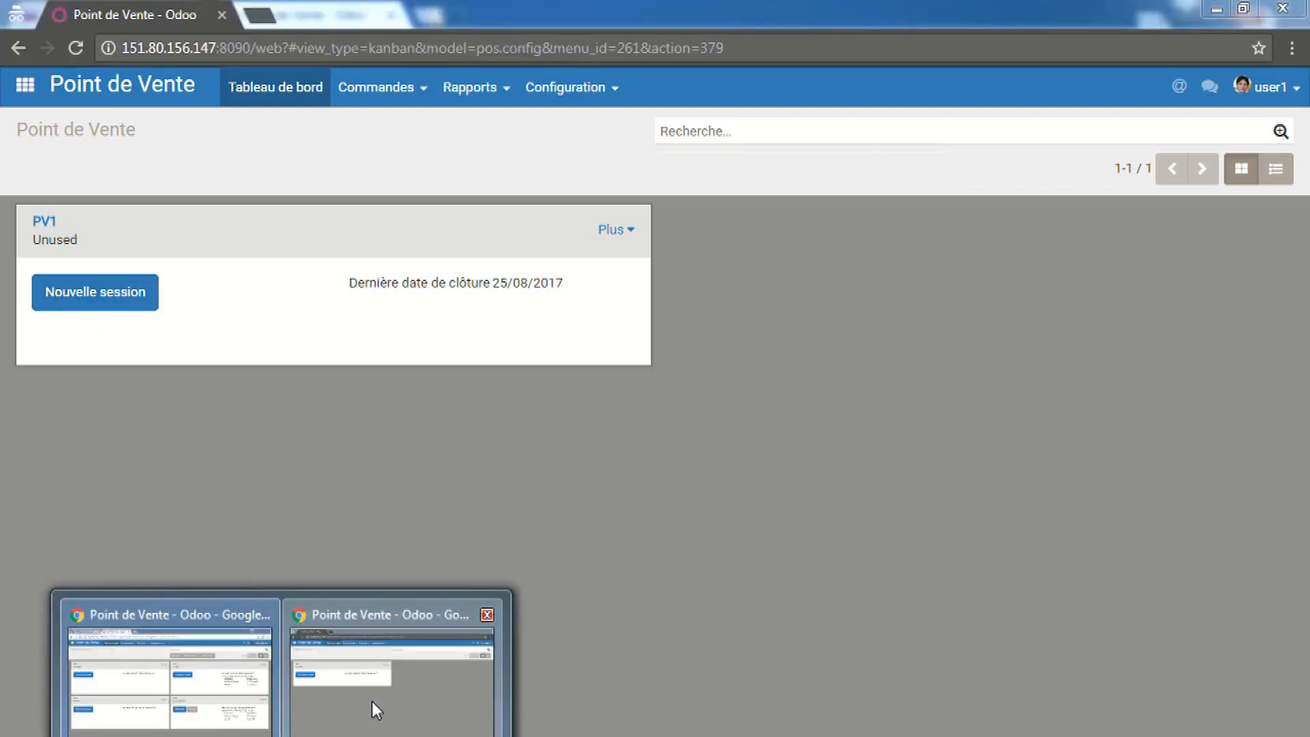
{"action": "left_click", "coordinate": [377, 709]}
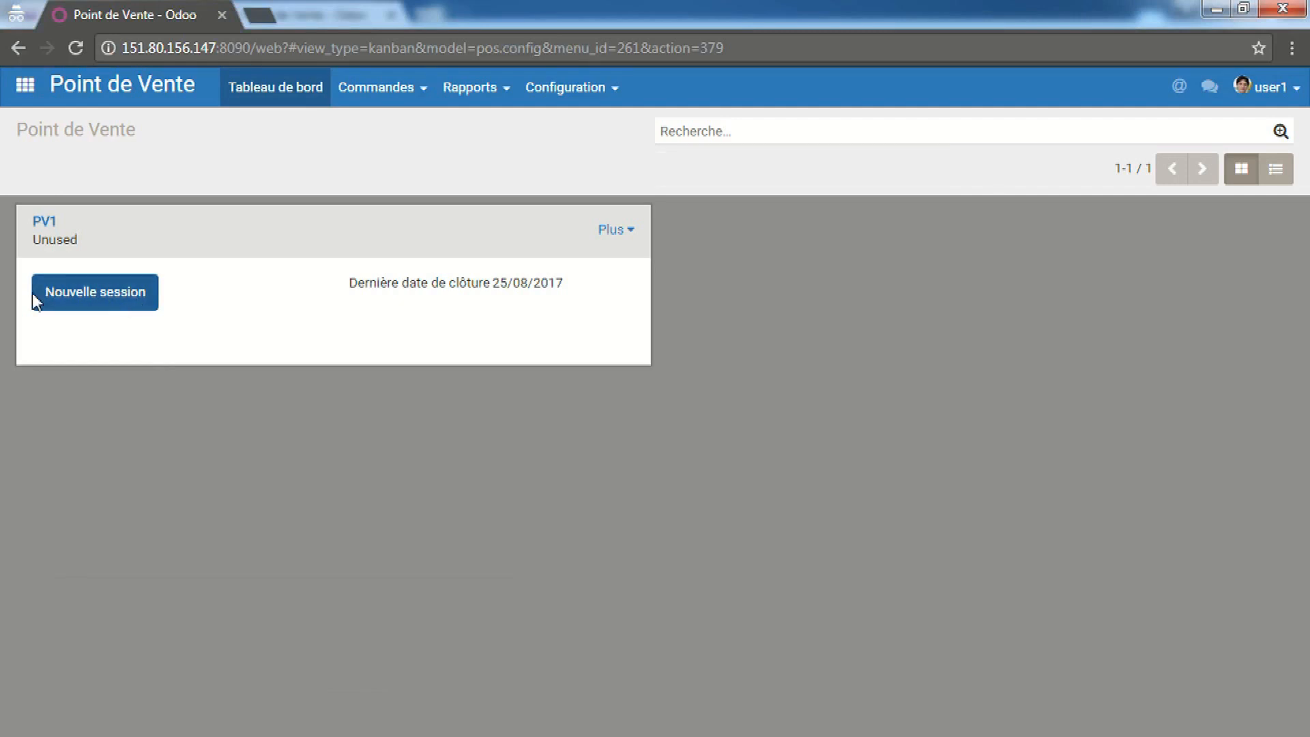
{"action": "left_click", "coordinate": [68, 293]}
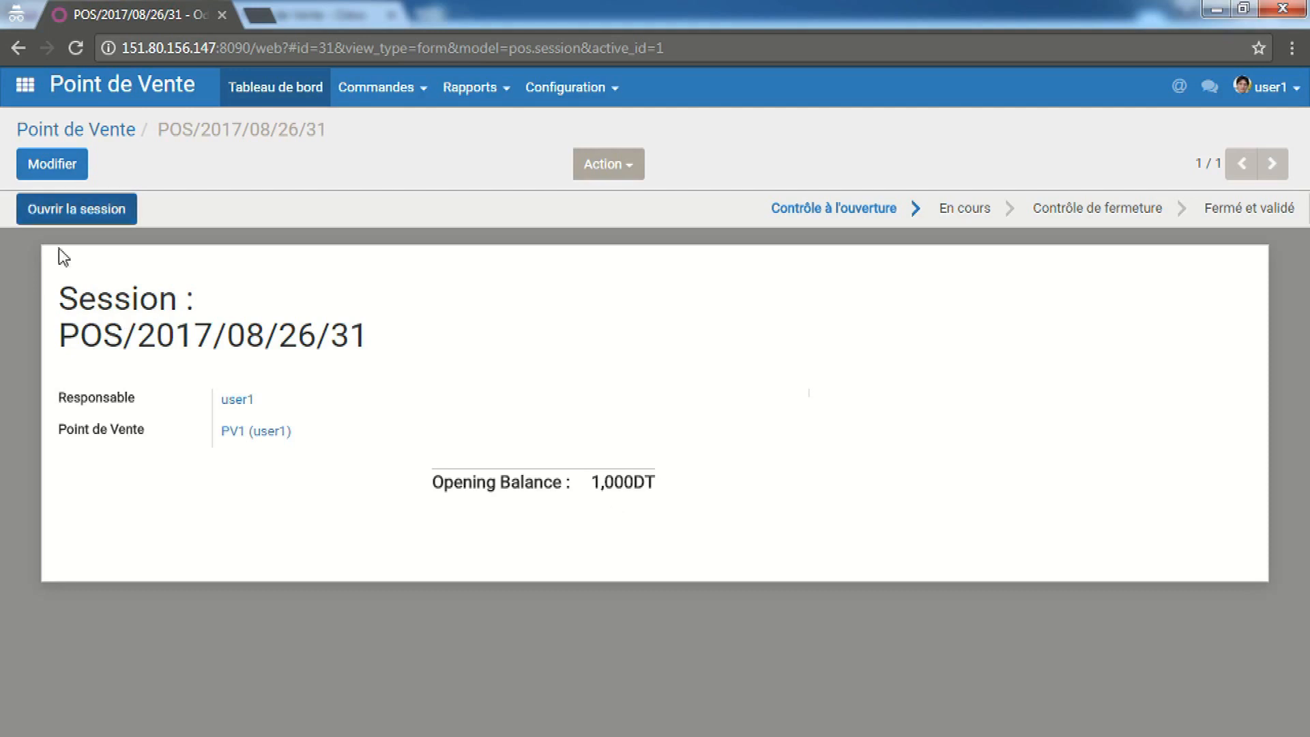
Open session POS/2017/08/26/31 and continue to the PV1 till
{"action": "left_click", "coordinate": [91, 215]}
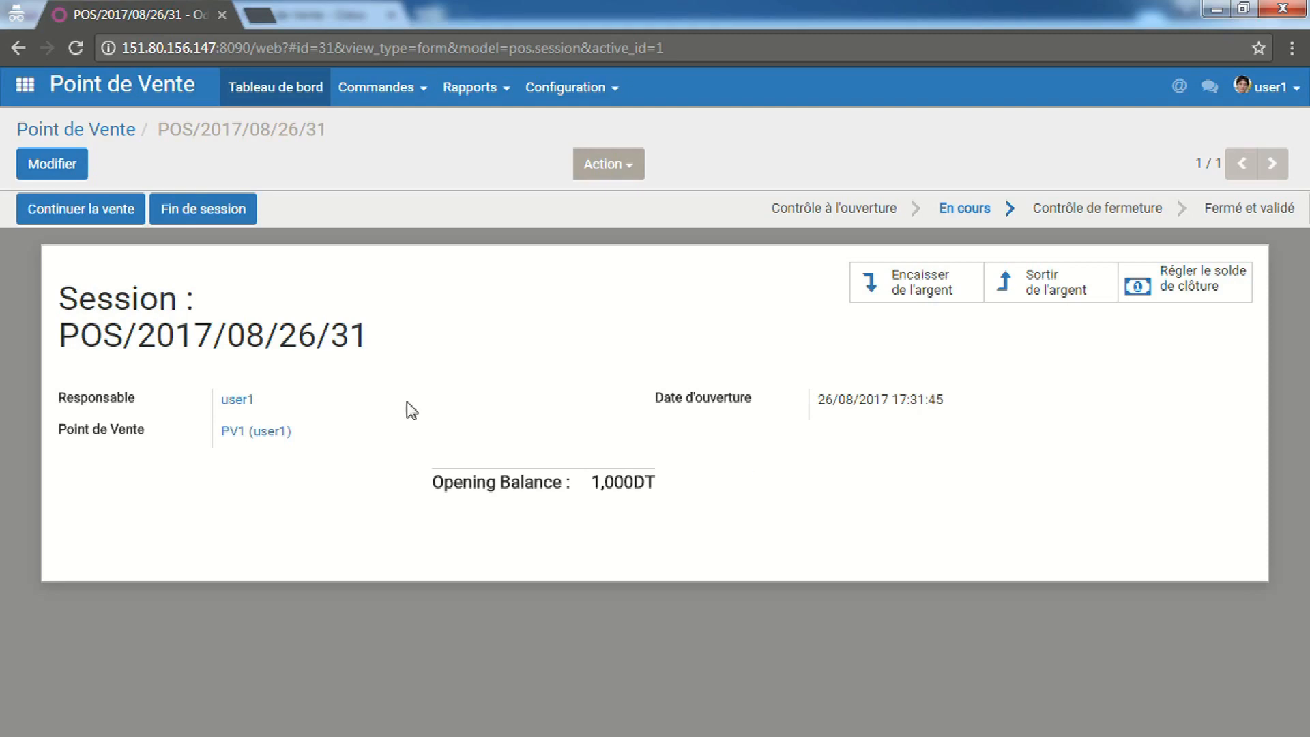
{"action": "left_click", "coordinate": [109, 222]}
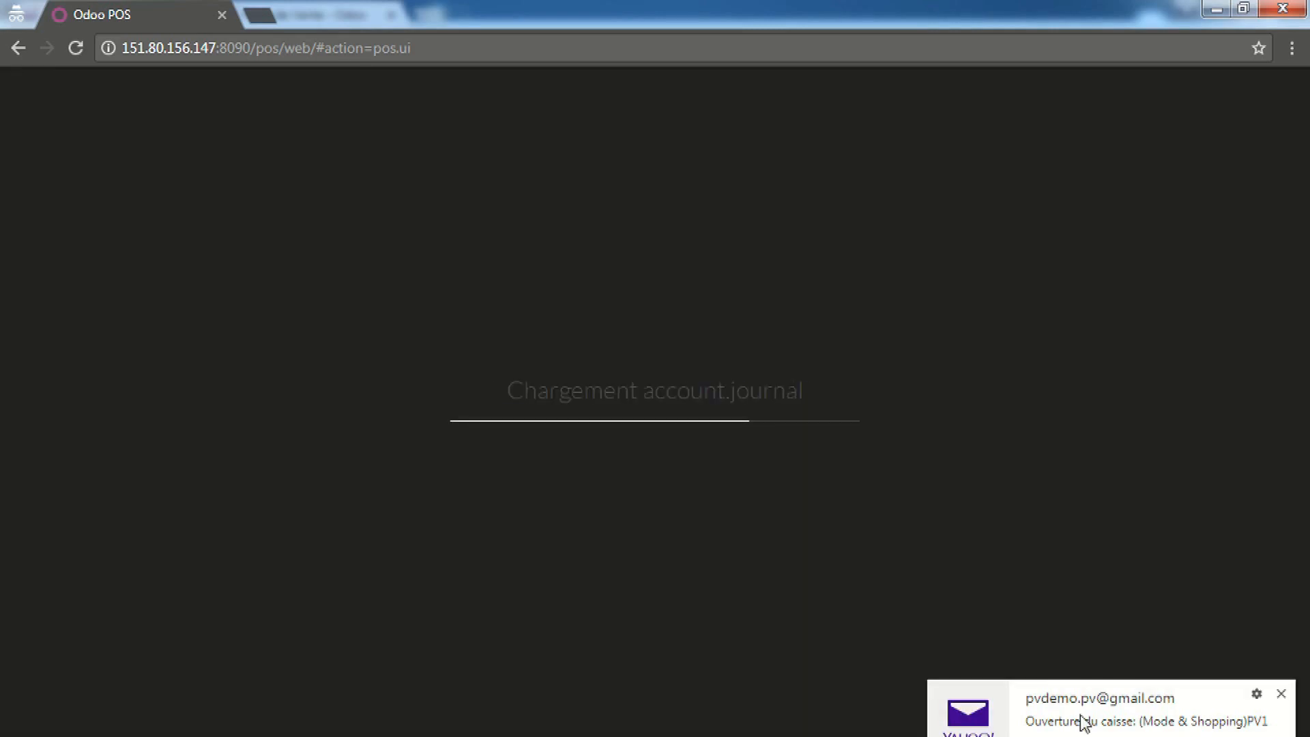
Once the till loads, dismiss the mail notification and return to the administrator's dashboard
{"action": "left_click", "coordinate": [1040, 699]}
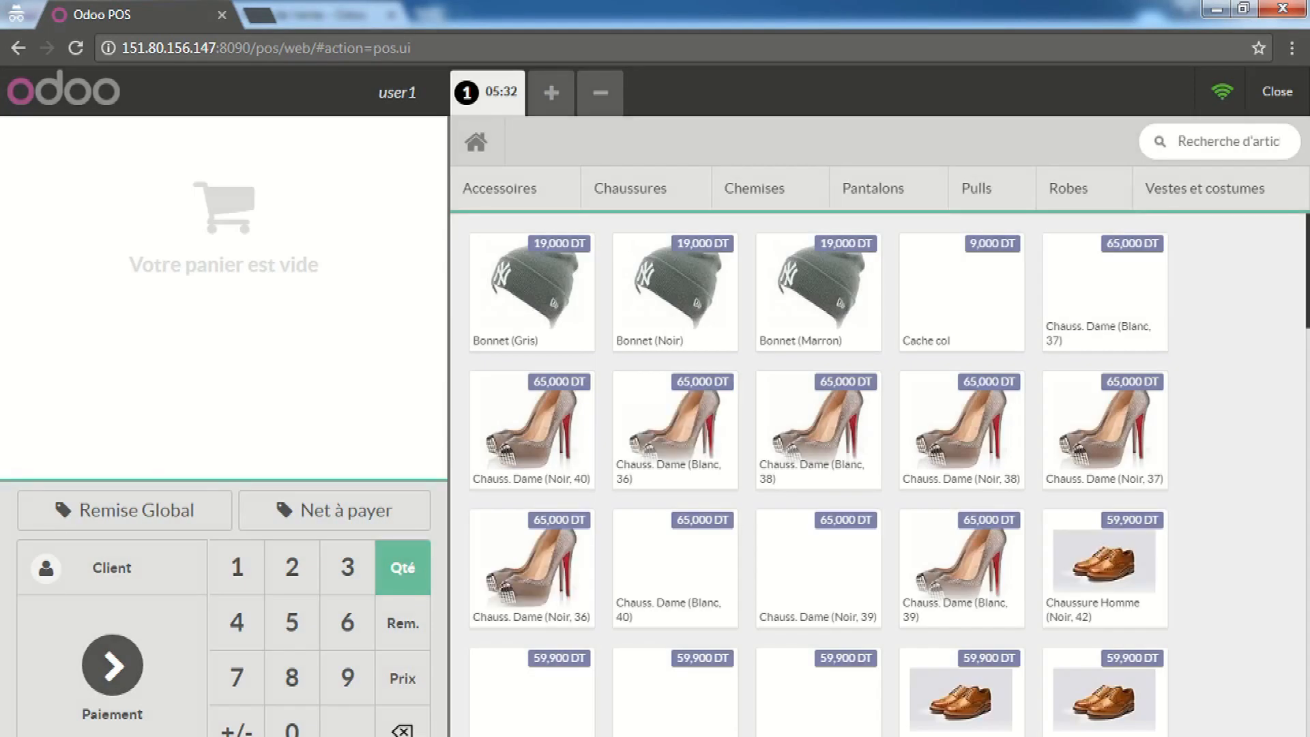
{"action": "mouse_move", "coordinate": [281, 736]}
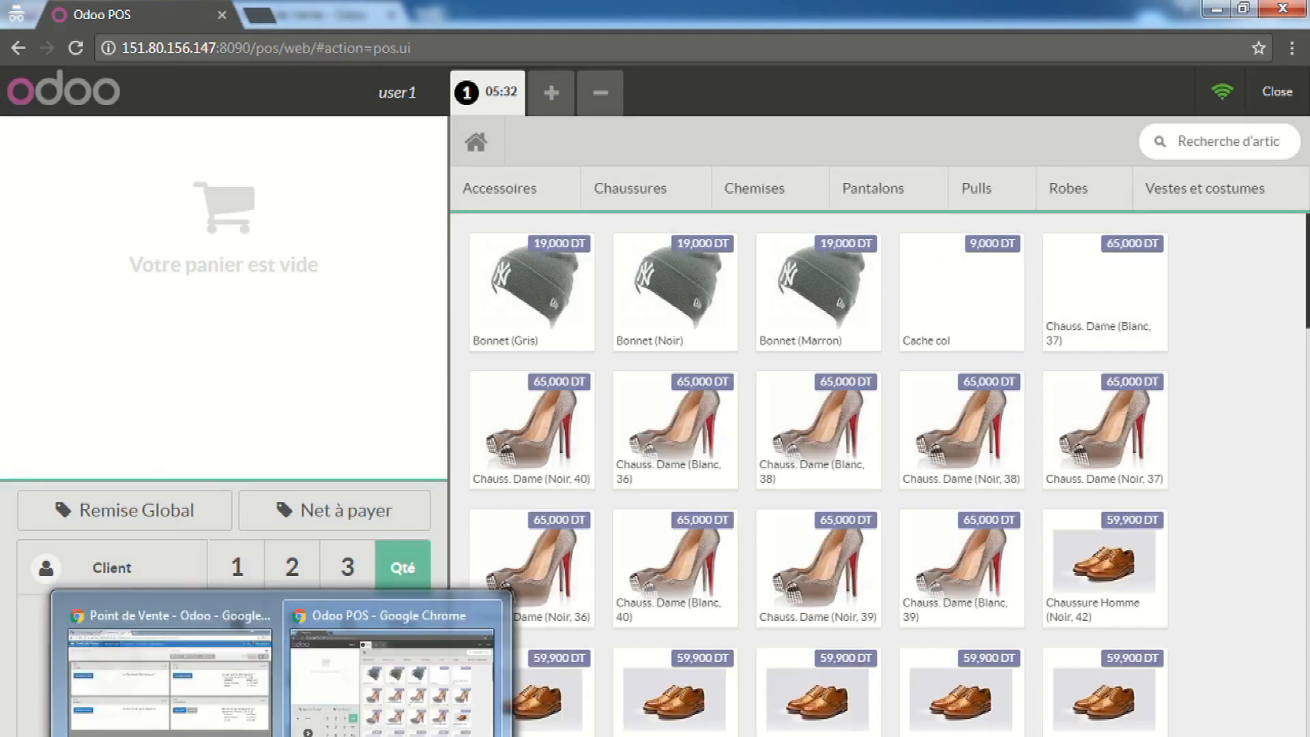
{"action": "left_click", "coordinate": [190, 724]}
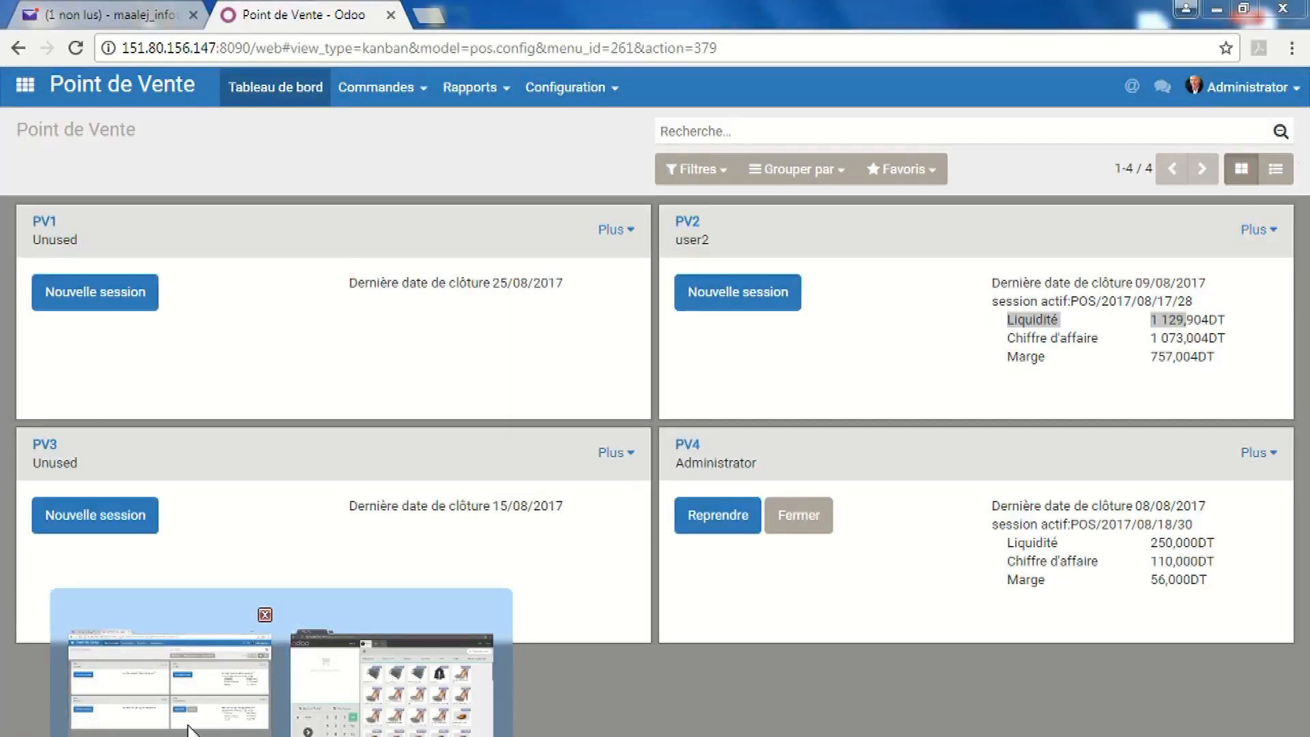
Read the PV1 session-opening e-mail showing a 1.0DT balance, then return to Point de Vente
{"action": "left_click", "coordinate": [101, 19]}
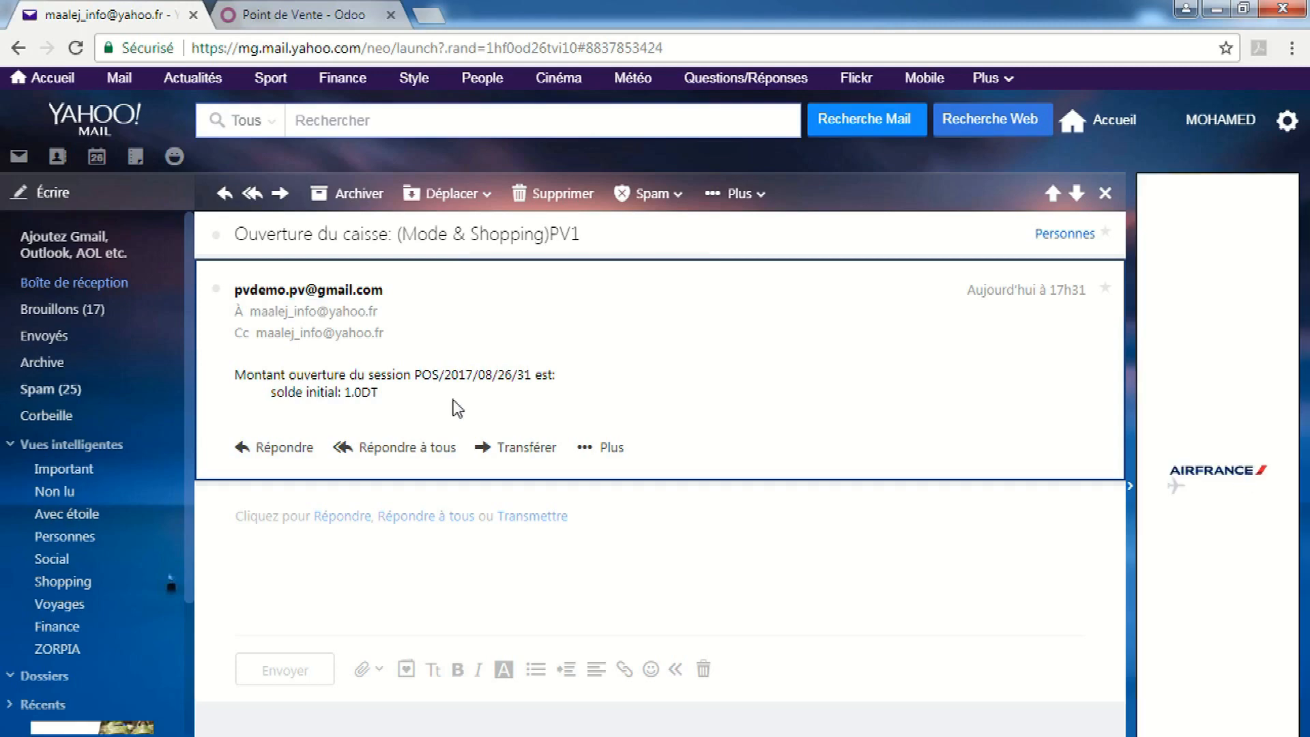
{"action": "left_click", "coordinate": [281, 15]}
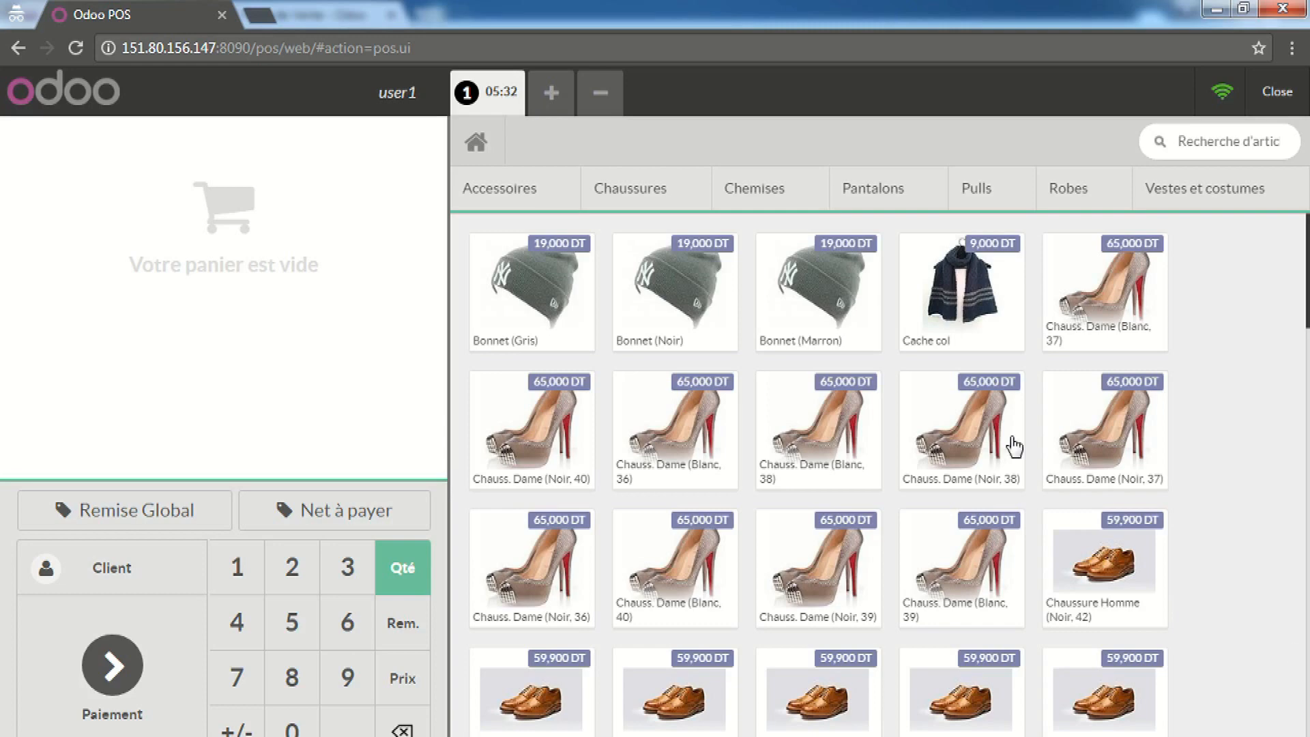
Browse Chaussures and Pantalons, then add Chauss. Dame (Blanc, 40) and Chemise Homme ML (Blanc, T1), 134,000 DT total
{"action": "left_click", "coordinate": [612, 191]}
{"action": "left_click", "coordinate": [840, 171]}
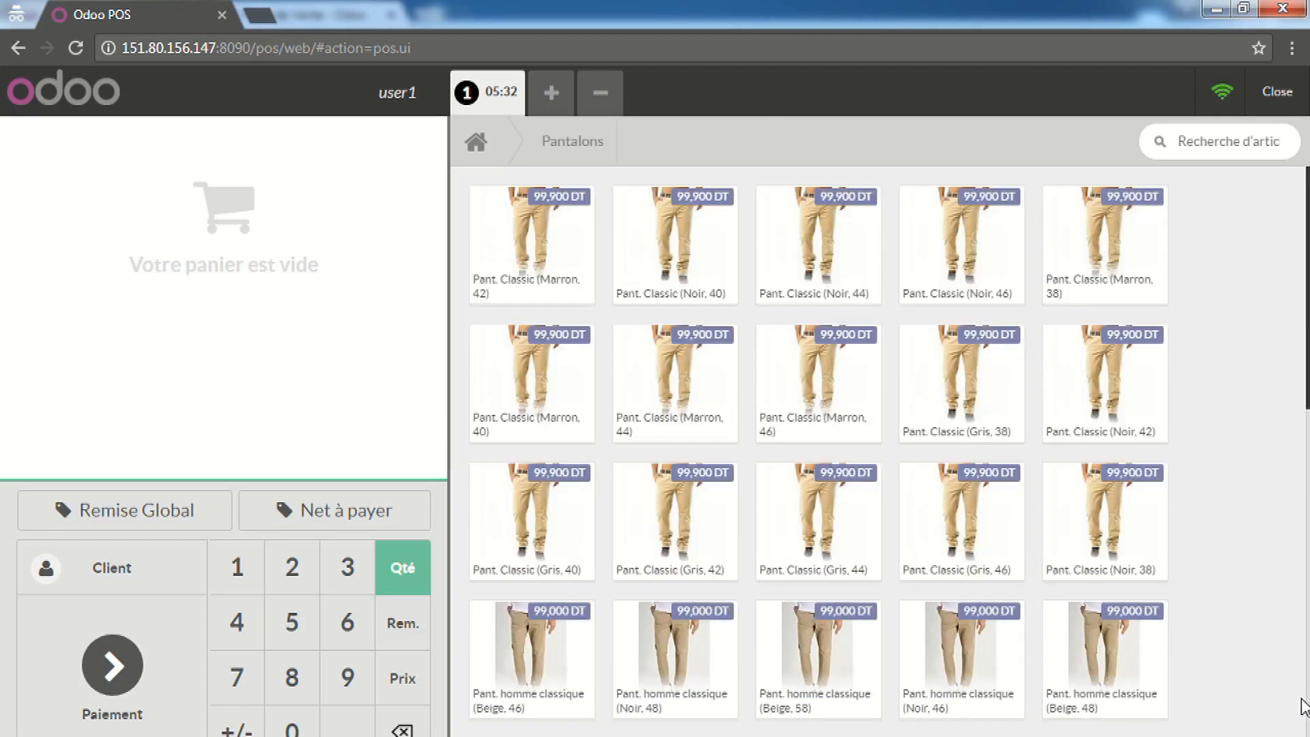
{"action": "scroll", "coordinate": [1242, 467], "scroll_direction": "down", "scroll_amount": 3}
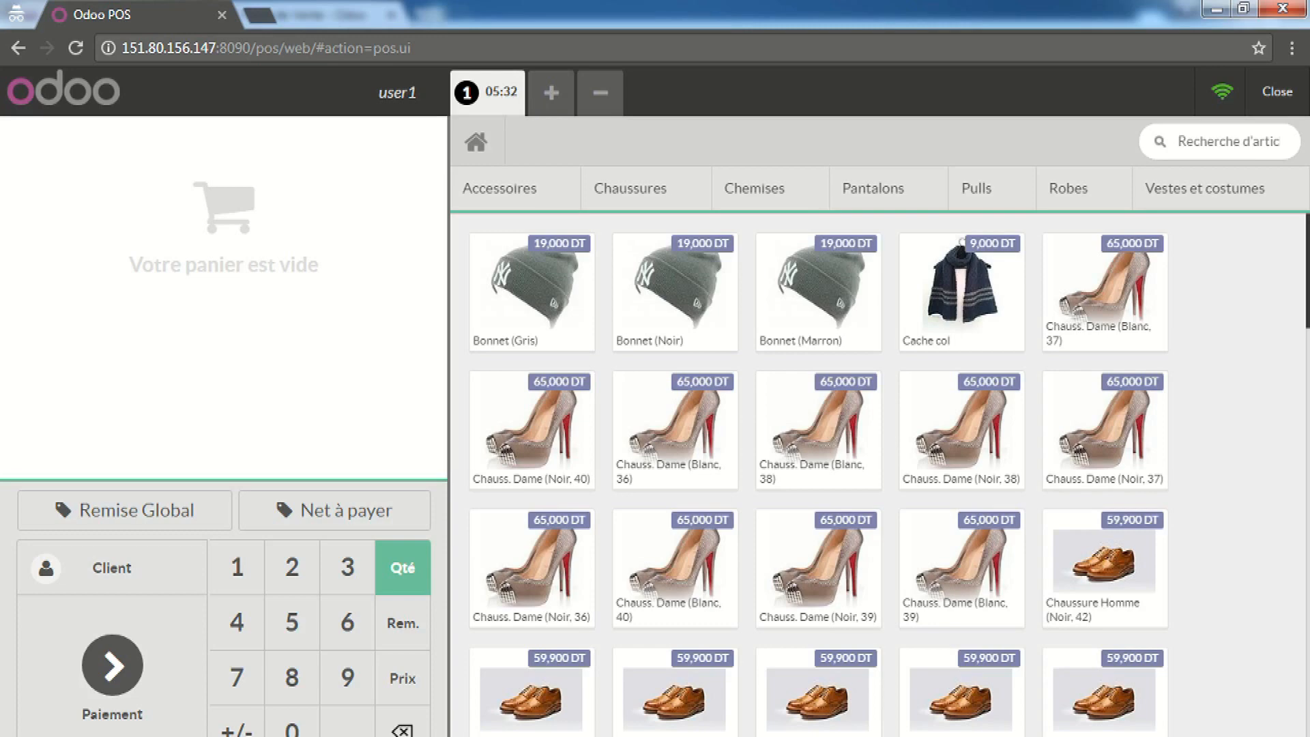
{"action": "left_click", "coordinate": [695, 581]}
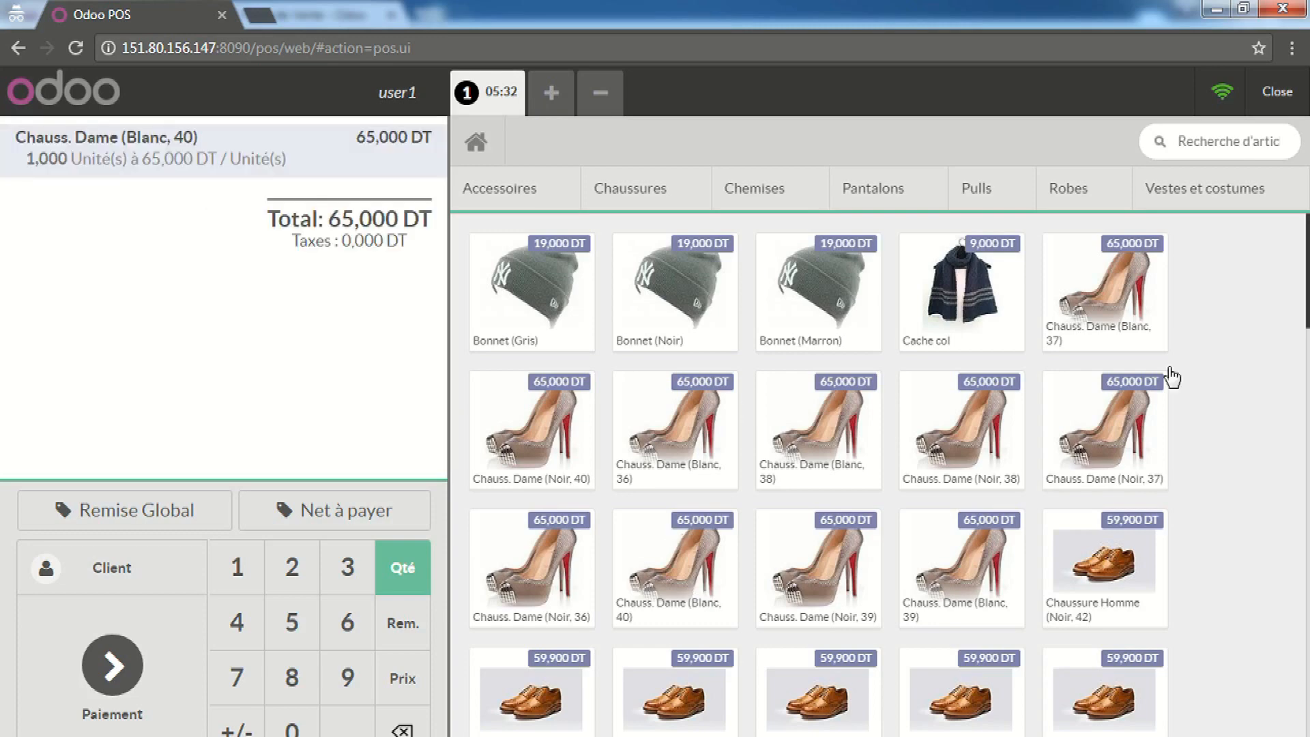
{"action": "scroll", "coordinate": [1221, 643], "scroll_direction": "down", "scroll_amount": 3}
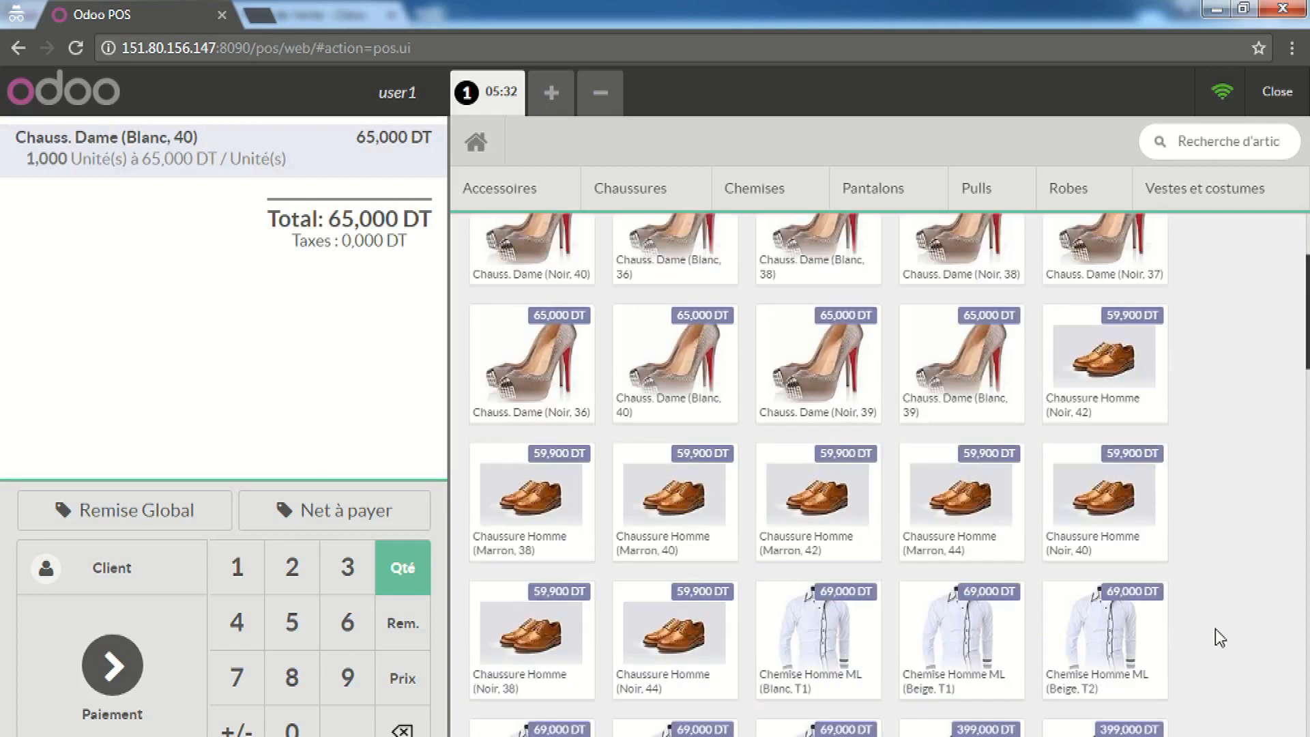
{"action": "left_click", "coordinate": [795, 655]}
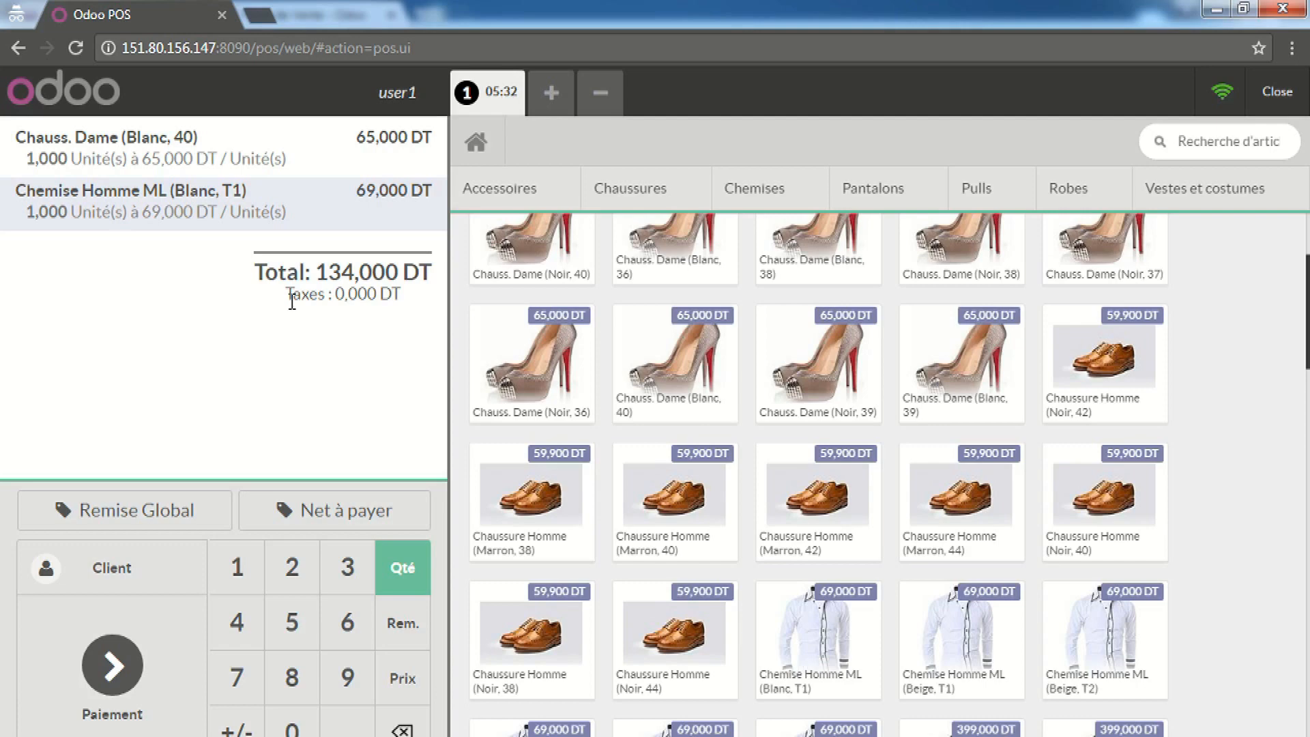
{"action": "left_click", "coordinate": [401, 620]}
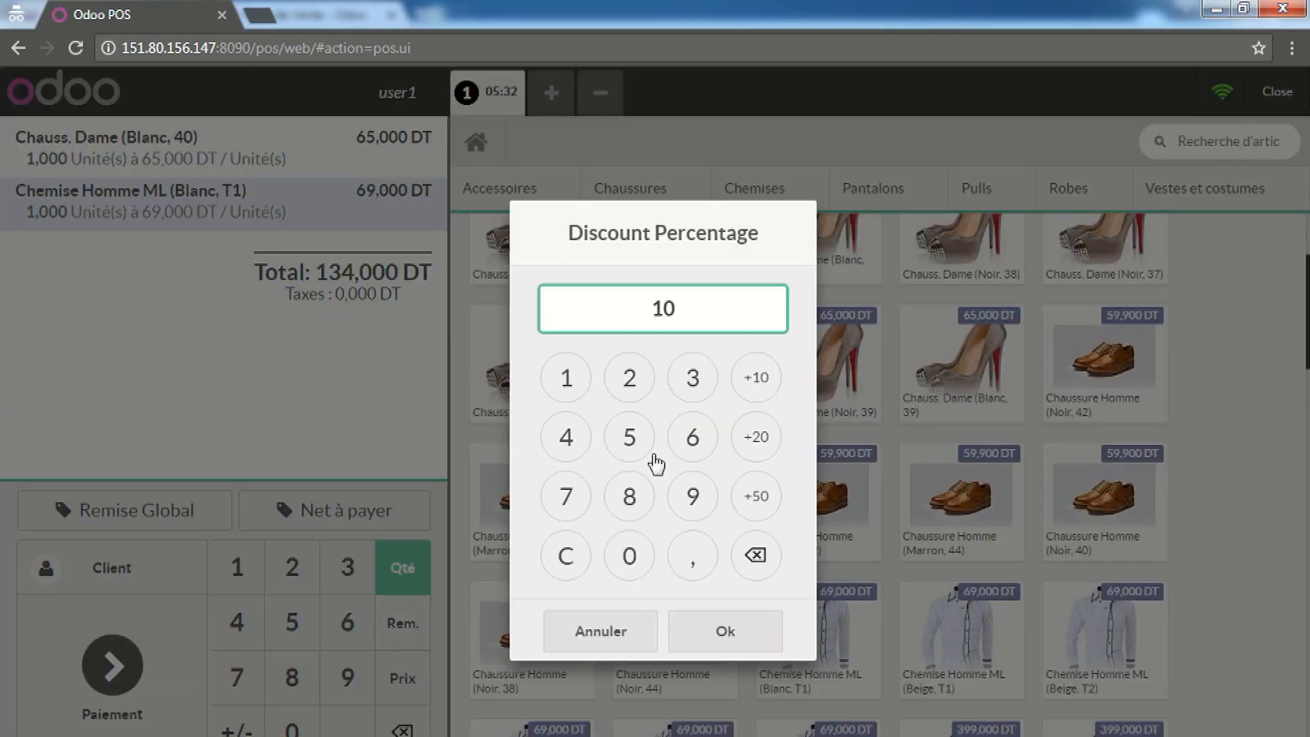
Give the shirt line a 10% discount and the Chauss. Dame line a 15% discount
{"action": "left_click", "coordinate": [699, 631]}
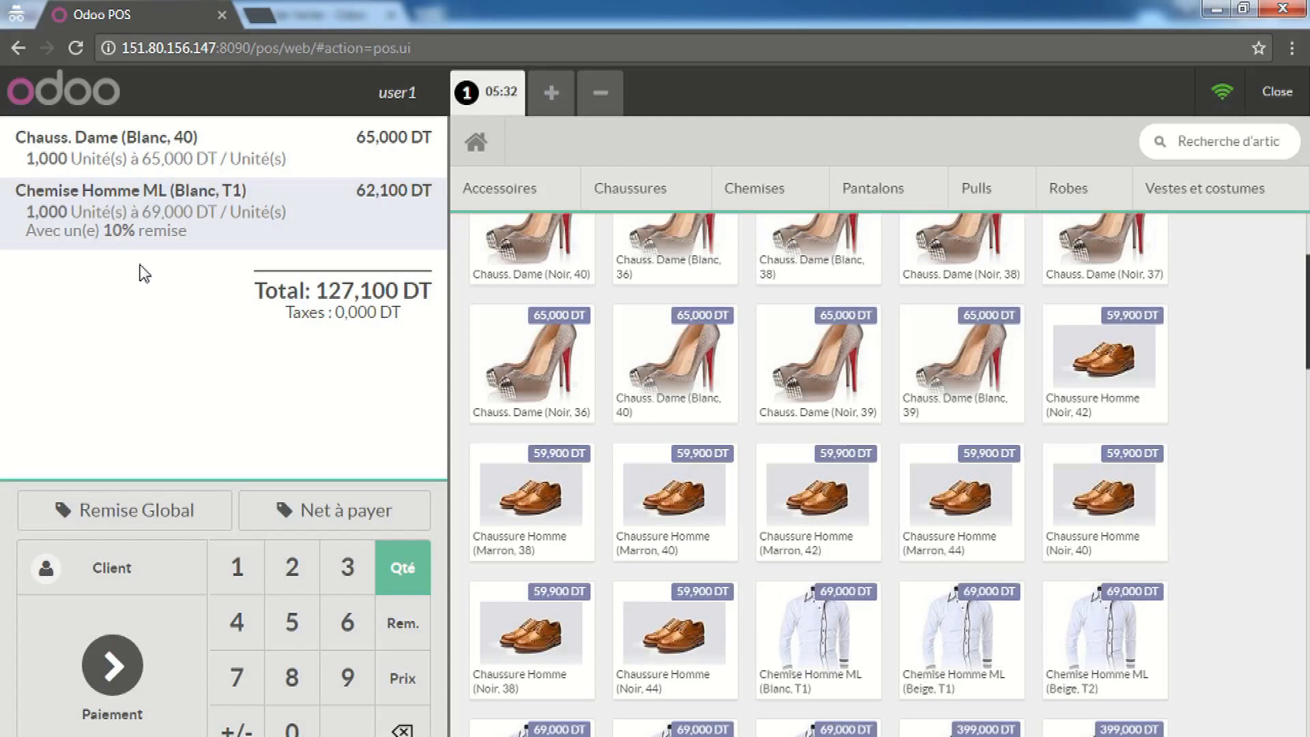
{"action": "left_click", "coordinate": [196, 151]}
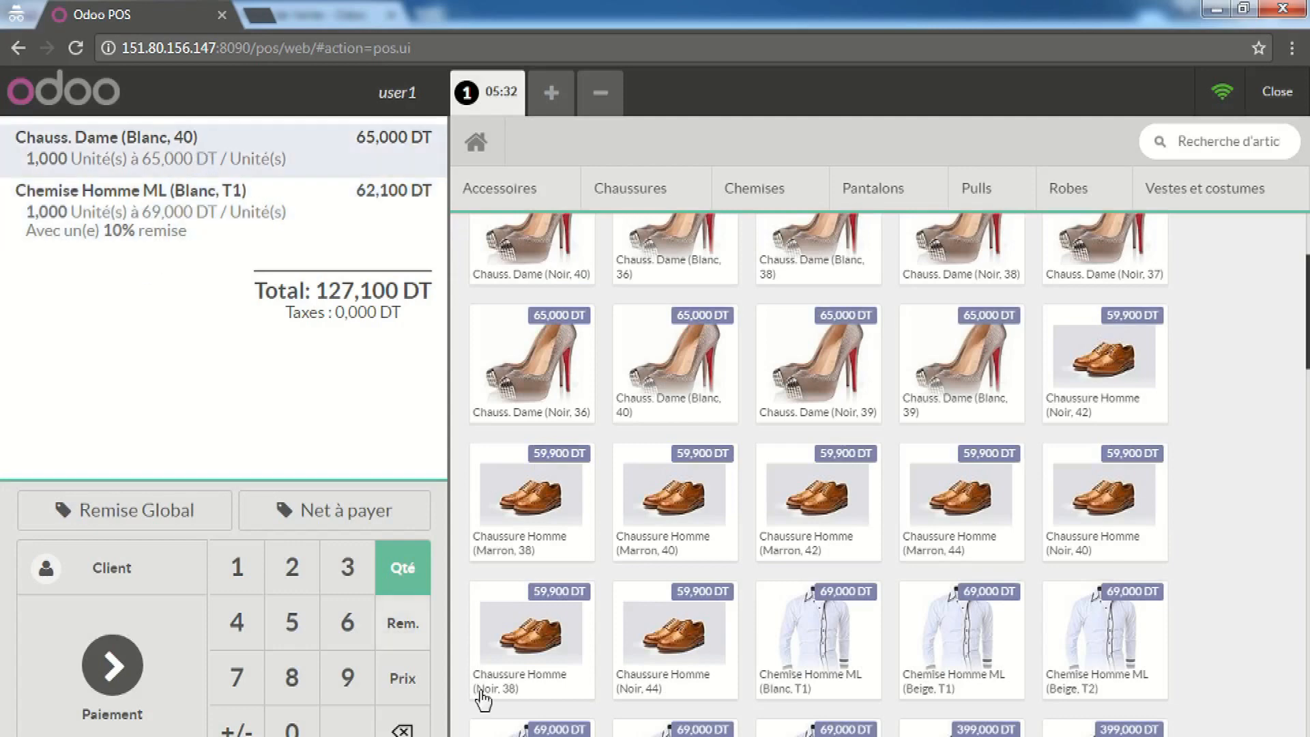
{"action": "left_click", "coordinate": [400, 622]}
{"action": "left_click", "coordinate": [571, 396]}
{"action": "left_click", "coordinate": [637, 449]}
{"action": "left_click", "coordinate": [749, 633]}
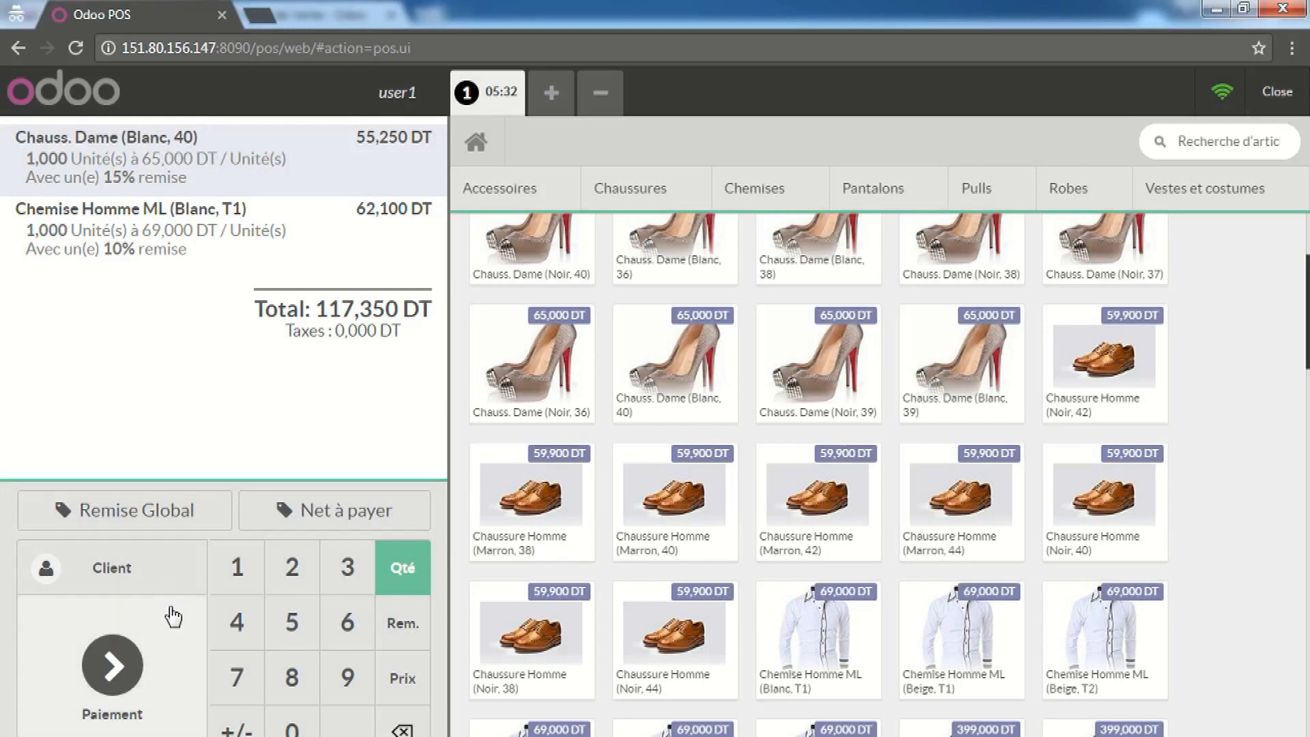
Reset both the shoe and shirt line discounts back to 0%
{"action": "left_click", "coordinate": [397, 621]}
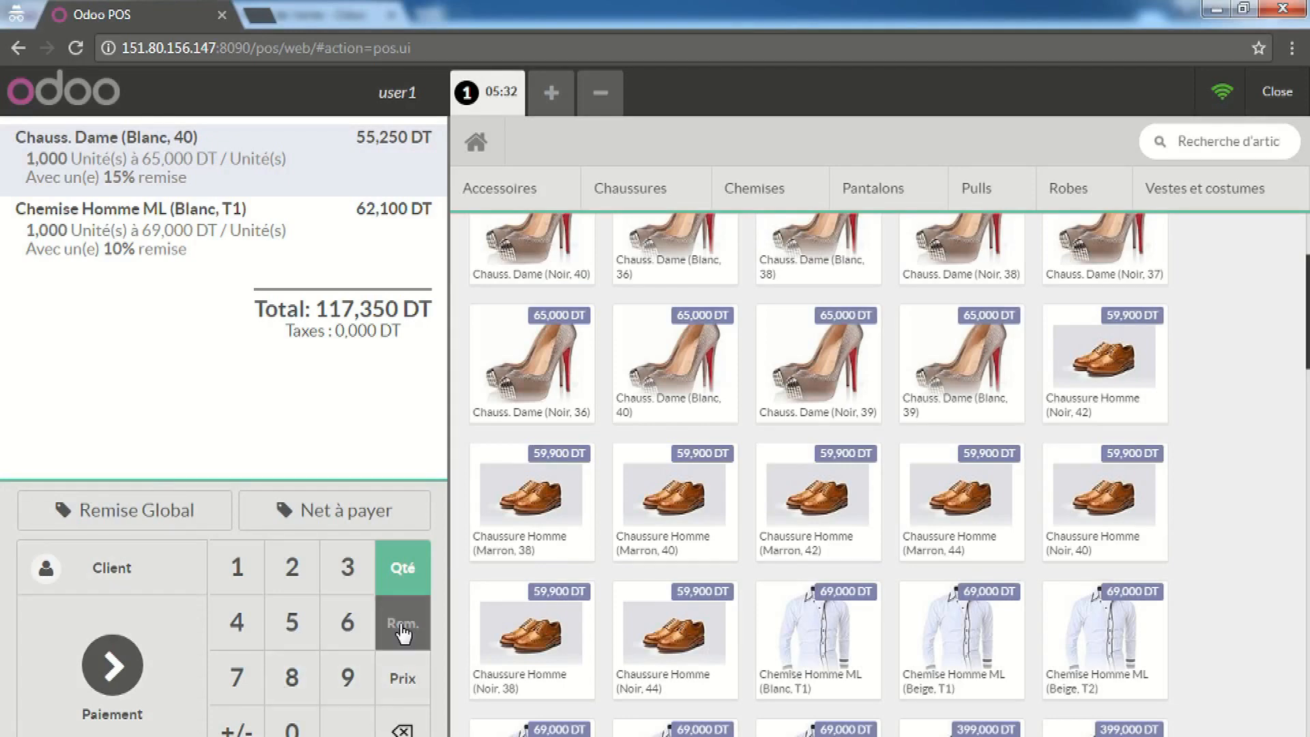
{"action": "left_click", "coordinate": [628, 560]}
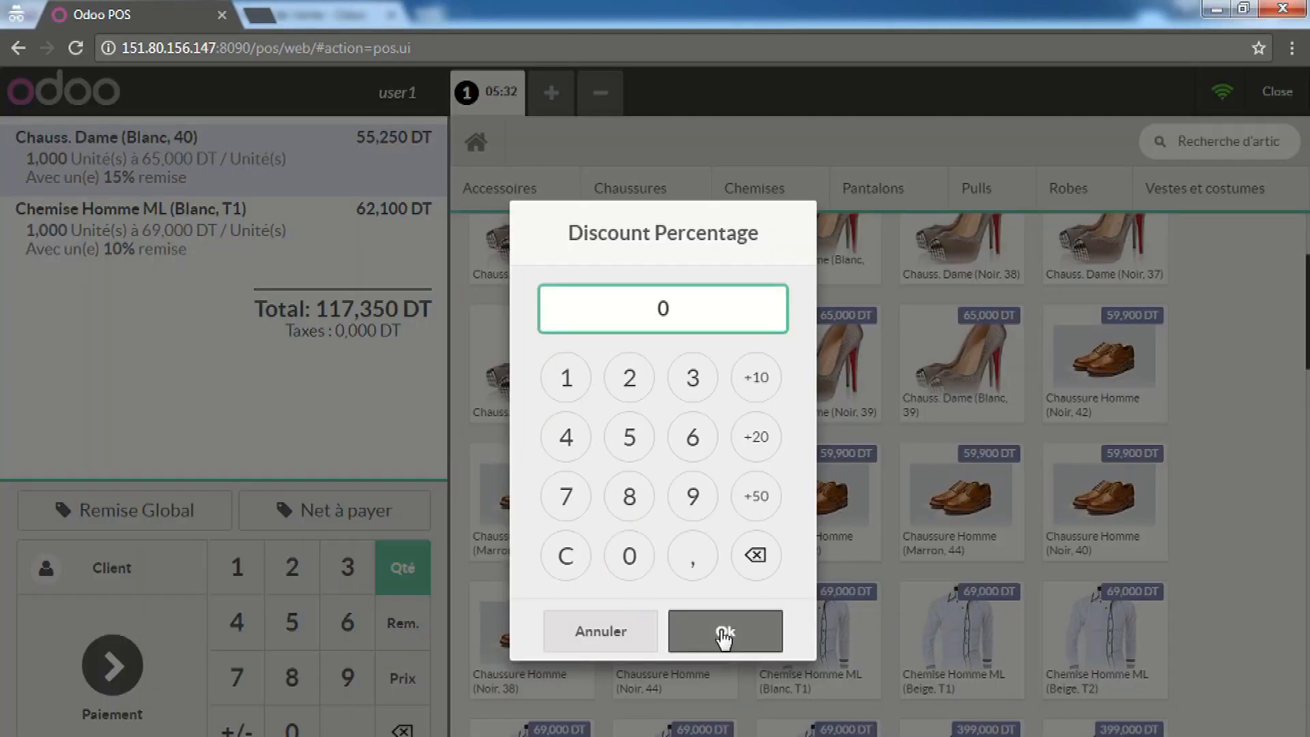
{"action": "left_click", "coordinate": [726, 628]}
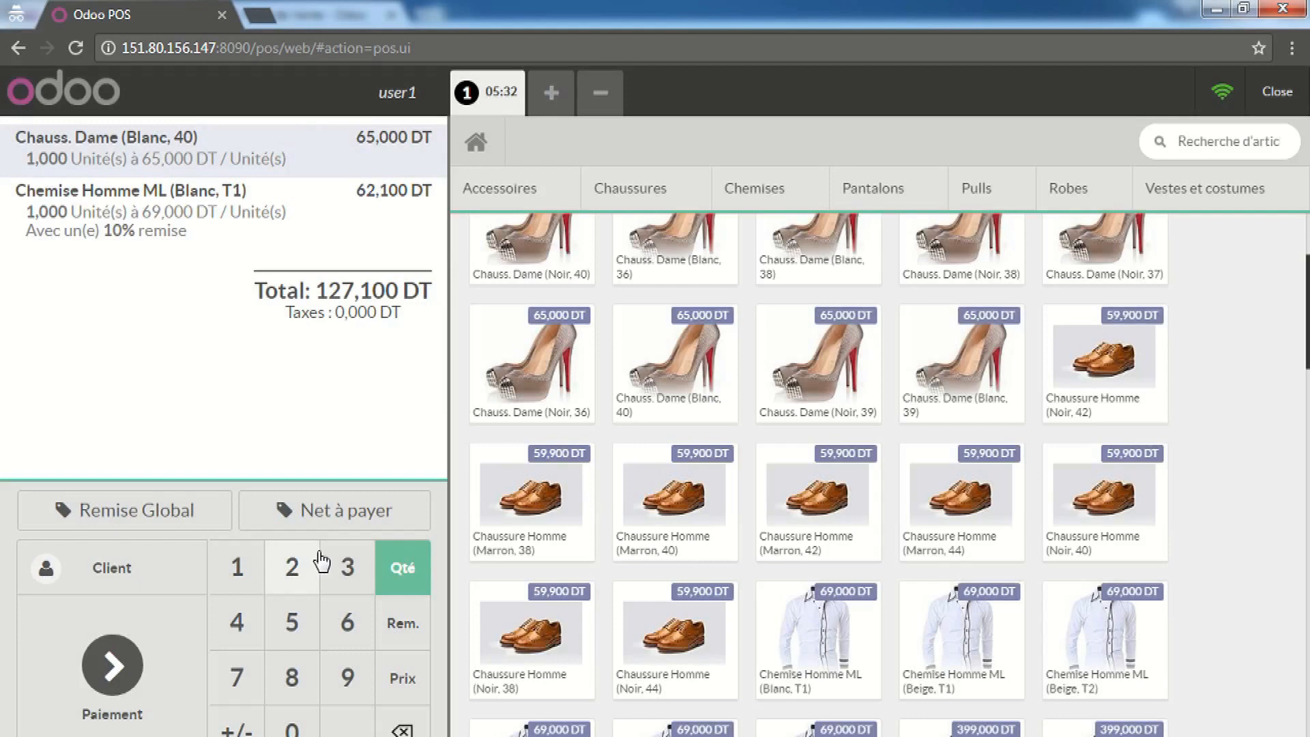
{"action": "left_click", "coordinate": [99, 233]}
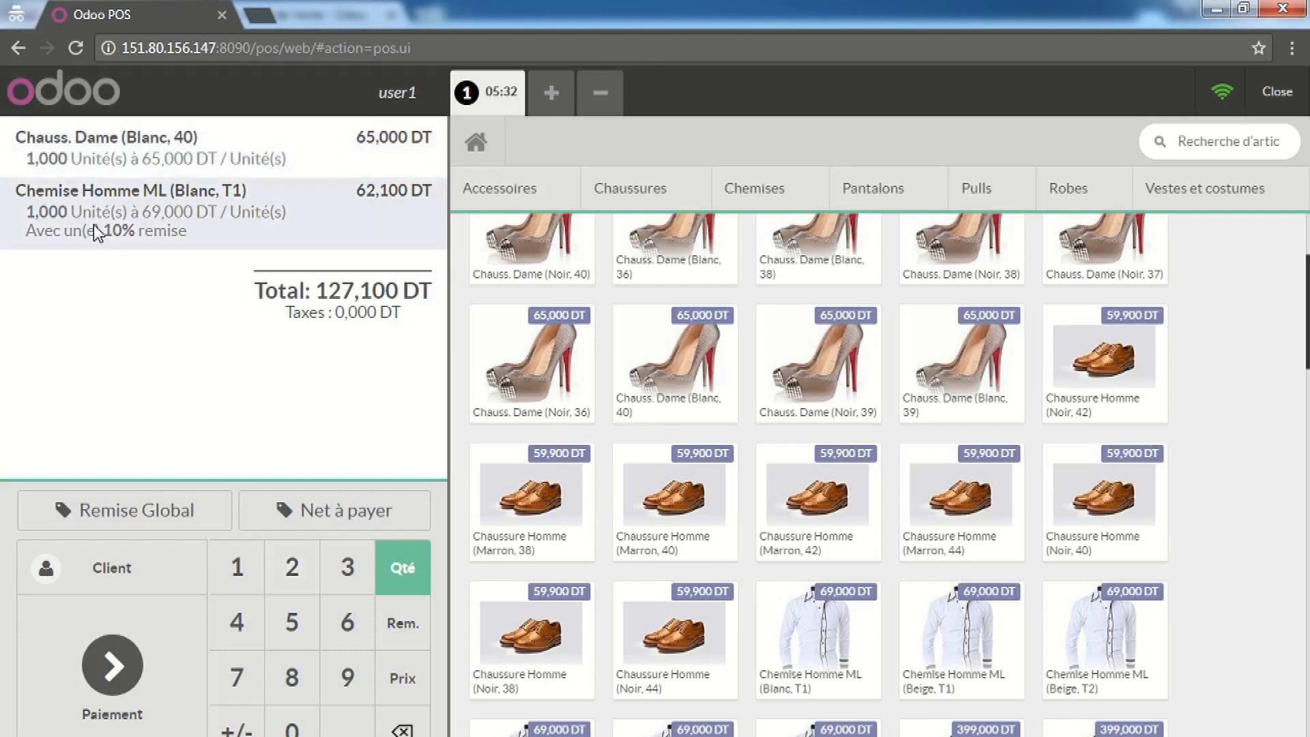
{"action": "left_click", "coordinate": [400, 620]}
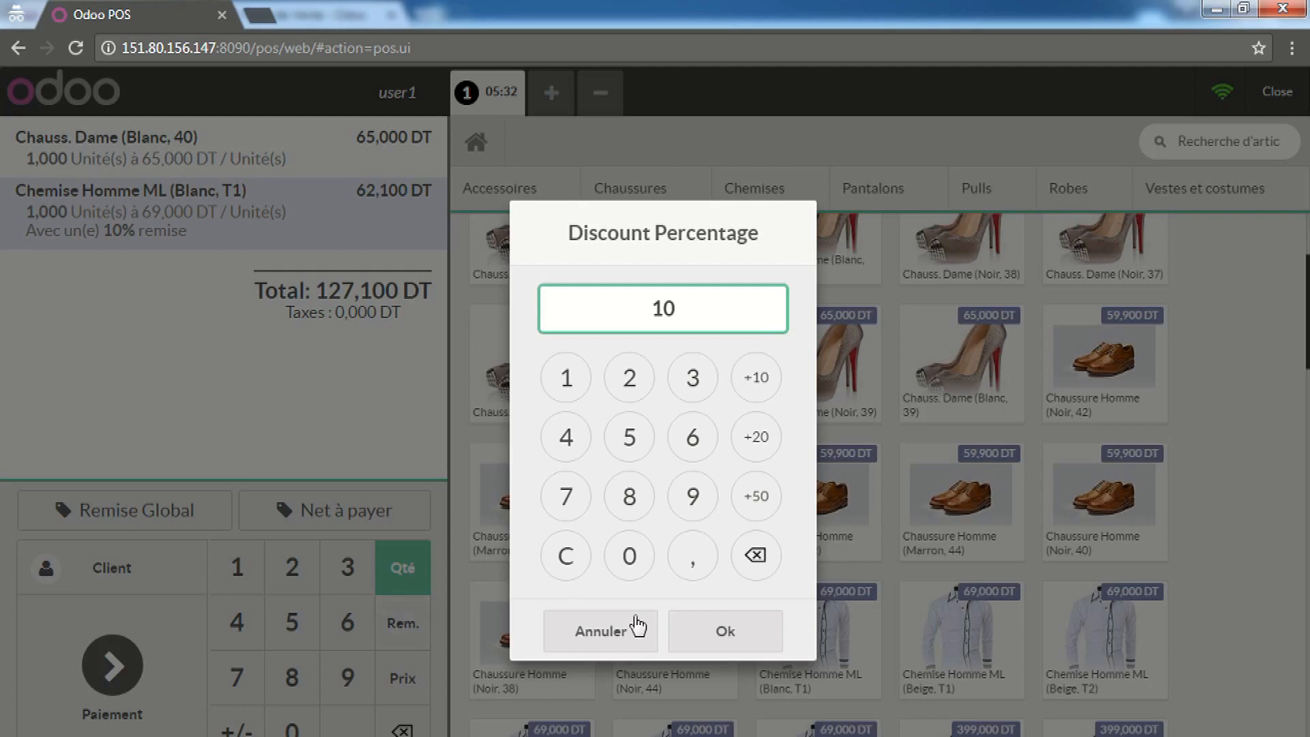
{"action": "left_click", "coordinate": [626, 555]}
{"action": "left_click", "coordinate": [716, 634]}
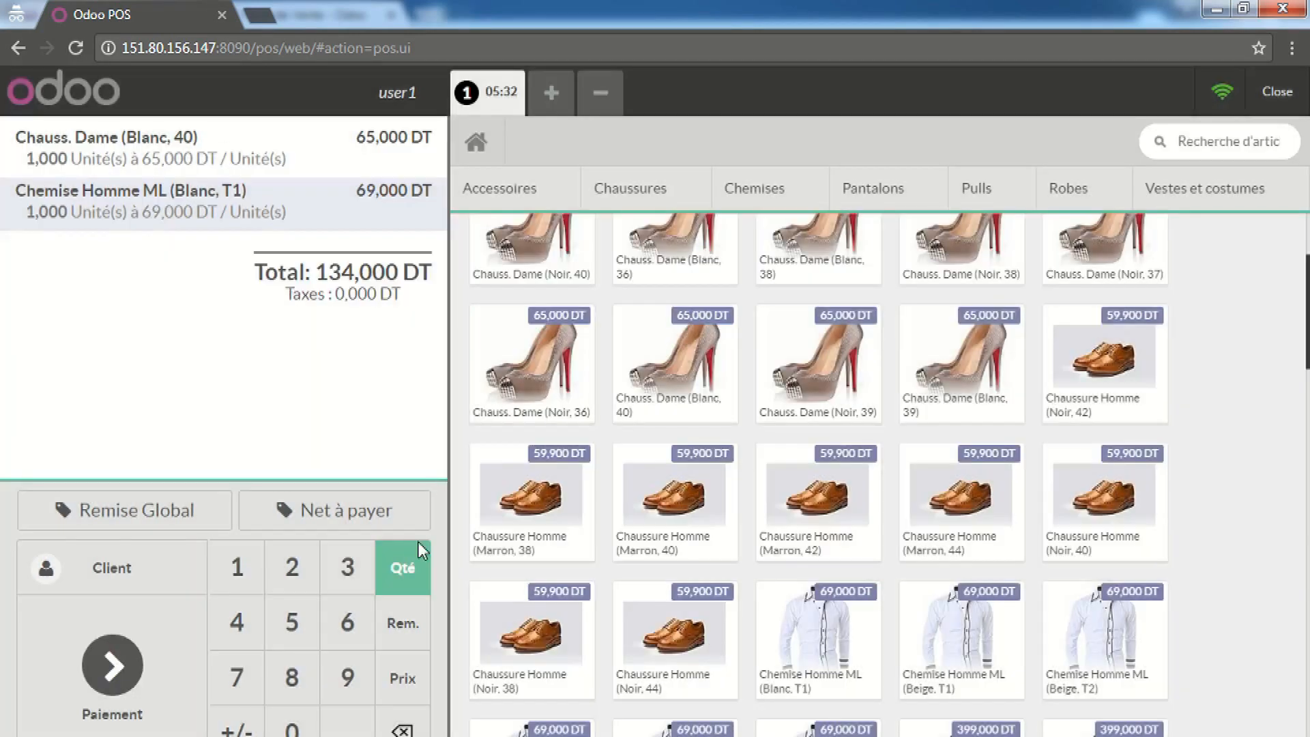
Apply a 10% whole-order discount (120,600 DT), then remove it to restore 134,000 DT
{"action": "left_click", "coordinate": [174, 513]}
{"action": "left_click", "coordinate": [707, 624]}
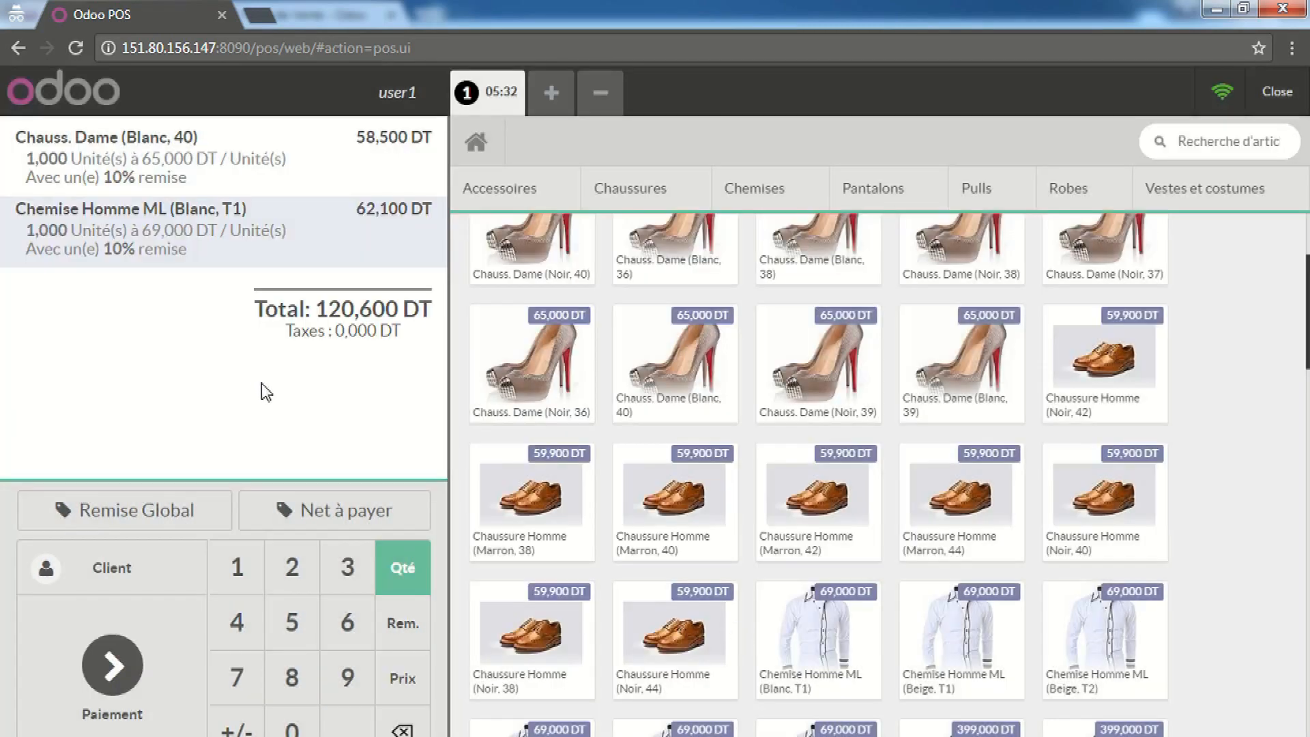
{"action": "left_click", "coordinate": [186, 510]}
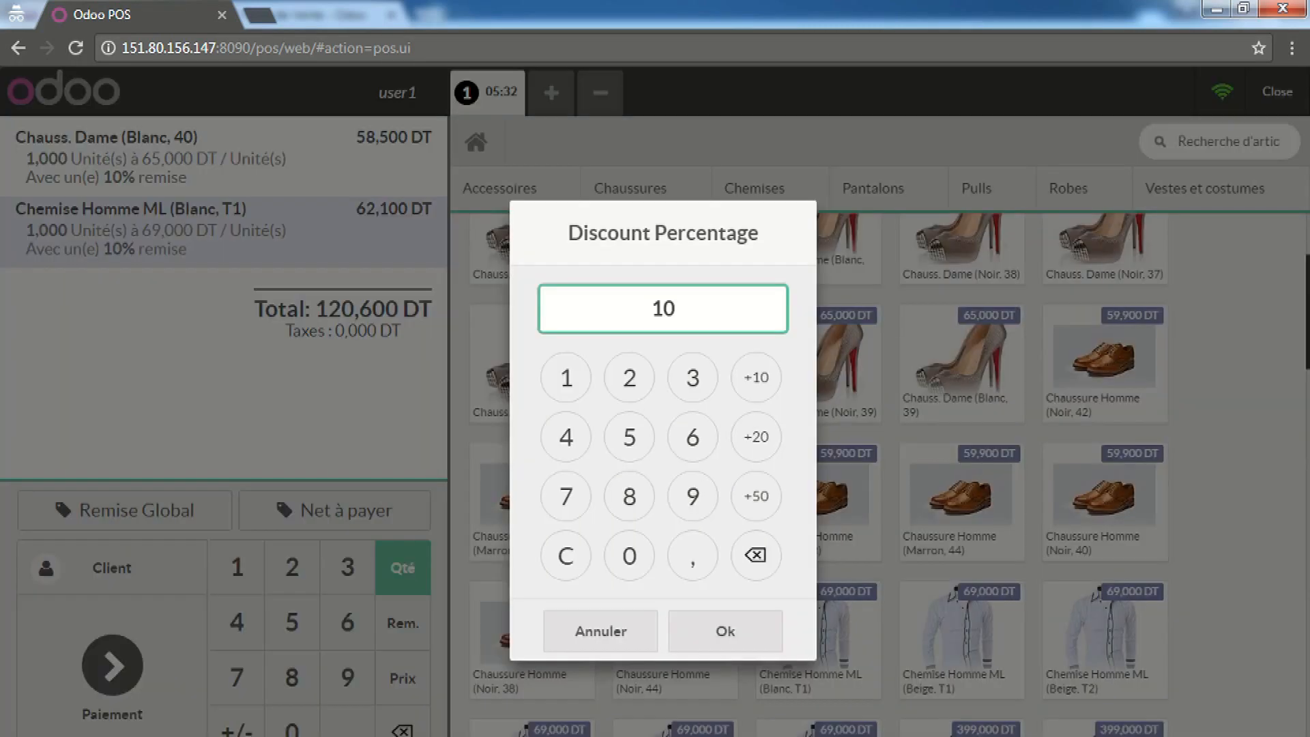
{"action": "left_click", "coordinate": [628, 556]}
{"action": "left_click", "coordinate": [682, 629]}
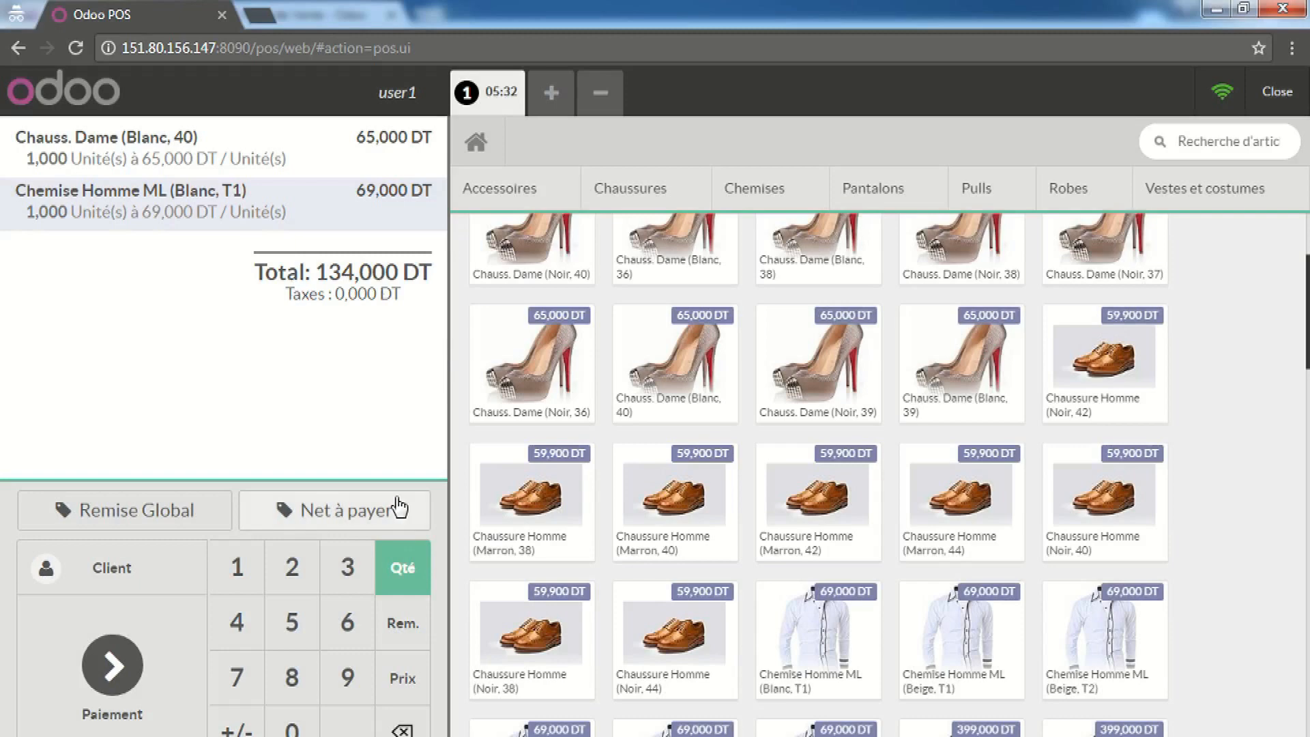
Set the net amount to pay to 120,000 DT, discounting both lines 10.4478%, and go to payment
{"action": "left_click", "coordinate": [342, 514]}
{"action": "left_click", "coordinate": [563, 376]}
{"action": "left_click", "coordinate": [621, 380]}
{"action": "left_click", "coordinate": [628, 558]}
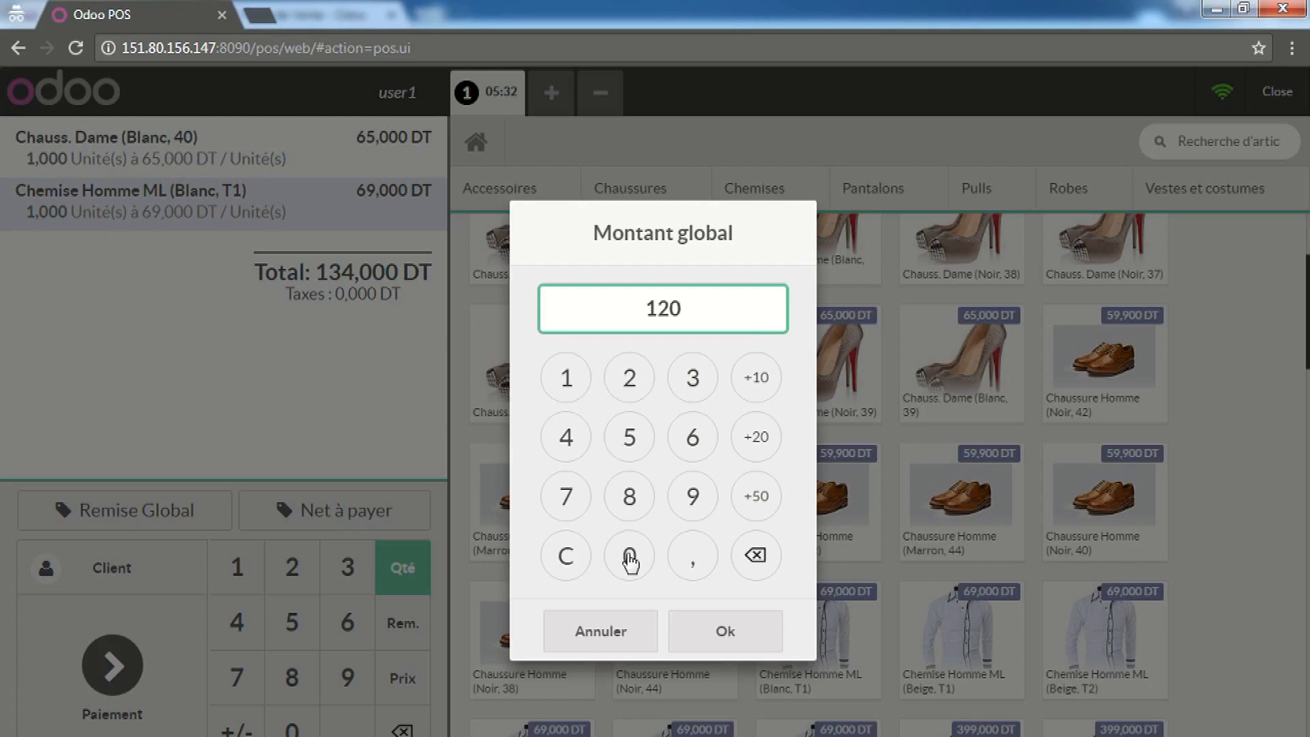
{"action": "left_click", "coordinate": [704, 644]}
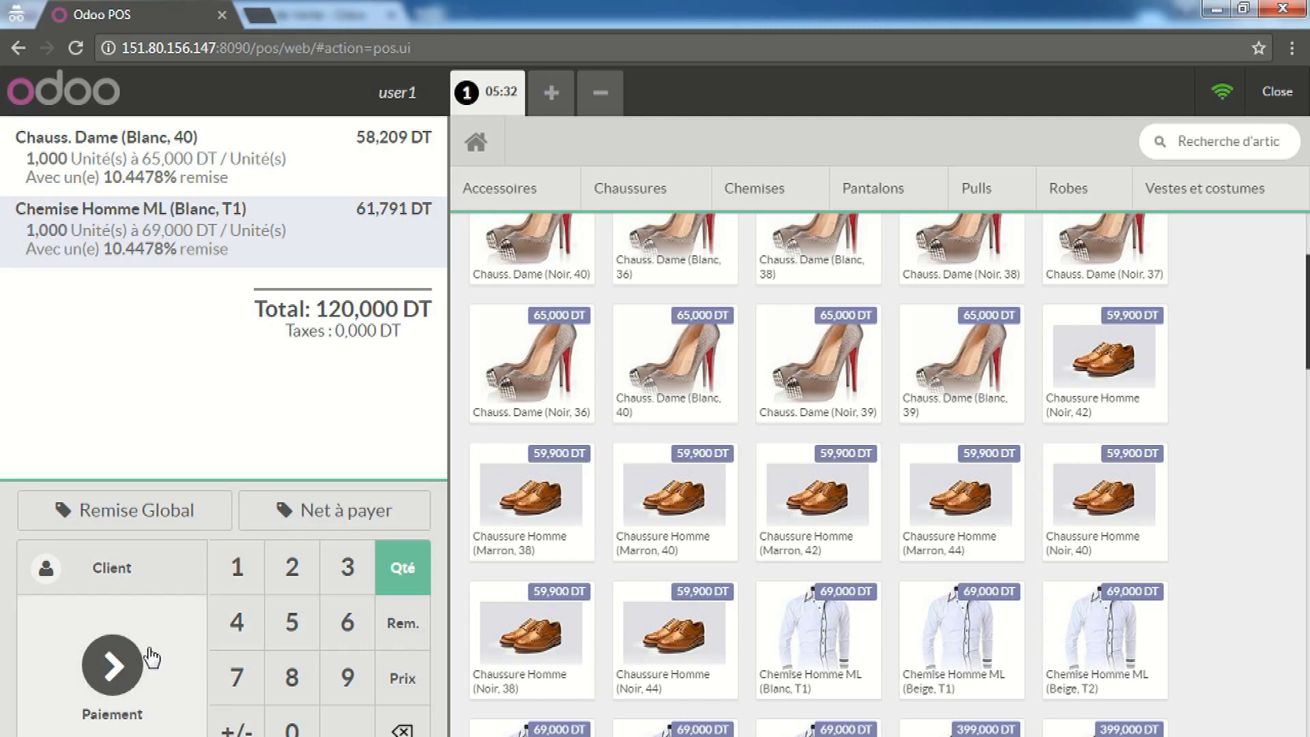
{"action": "left_click", "coordinate": [129, 682]}
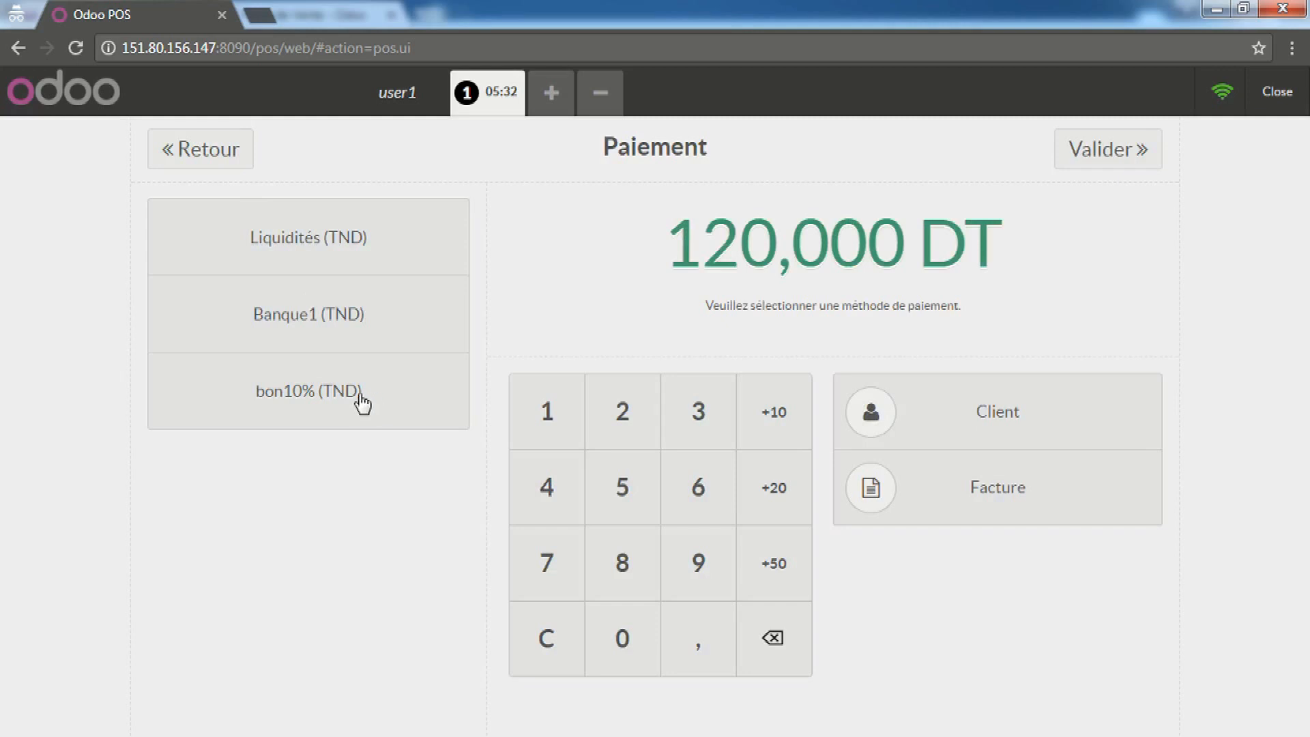
Pay 150,000 DT in cash for 30,000 DT change, validate, and start order 2
{"action": "left_click", "coordinate": [262, 238]}
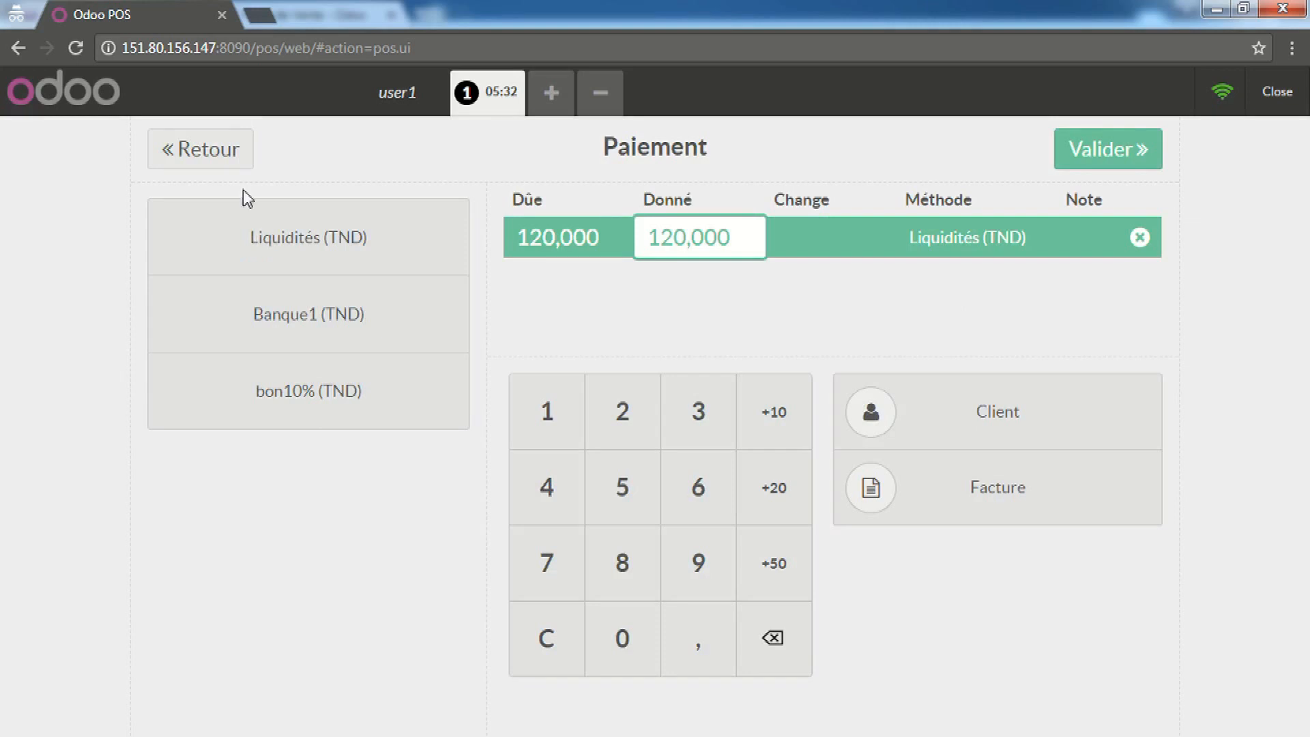
{"action": "left_click", "coordinate": [541, 412]}
{"action": "left_click", "coordinate": [627, 497]}
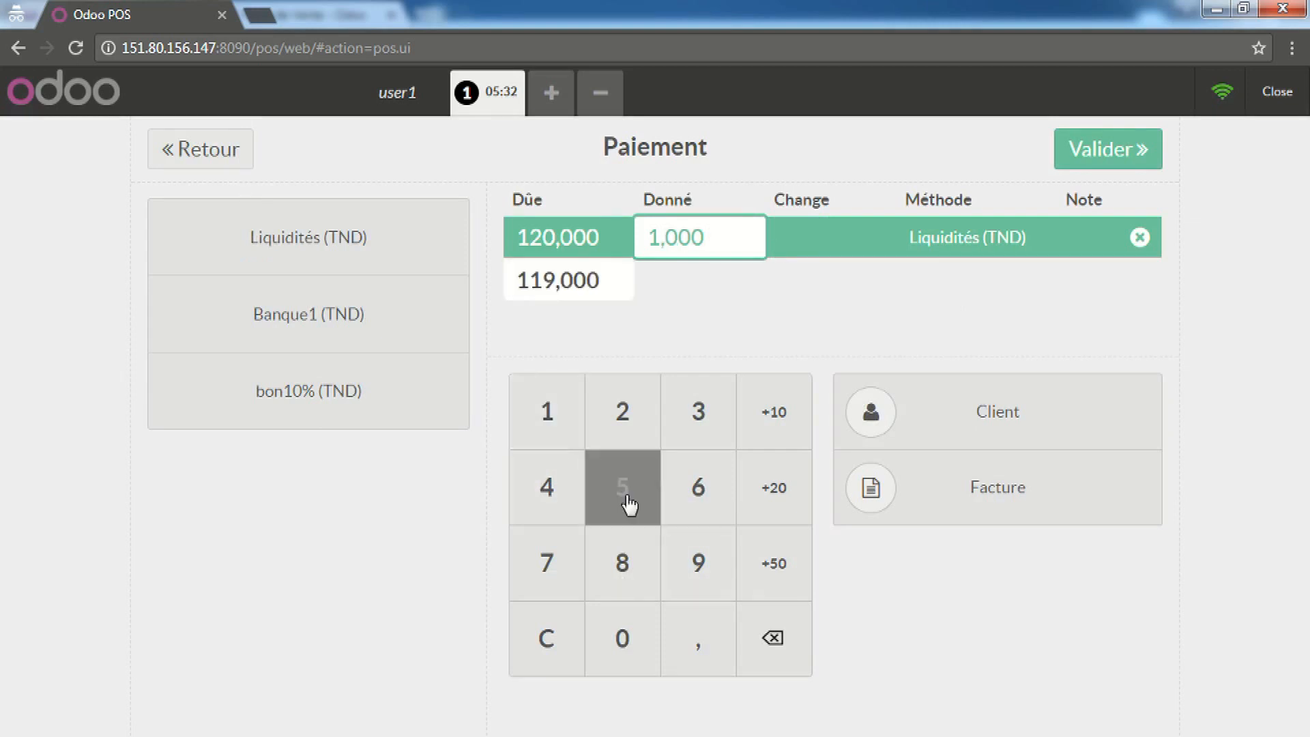
{"action": "left_click", "coordinate": [617, 652]}
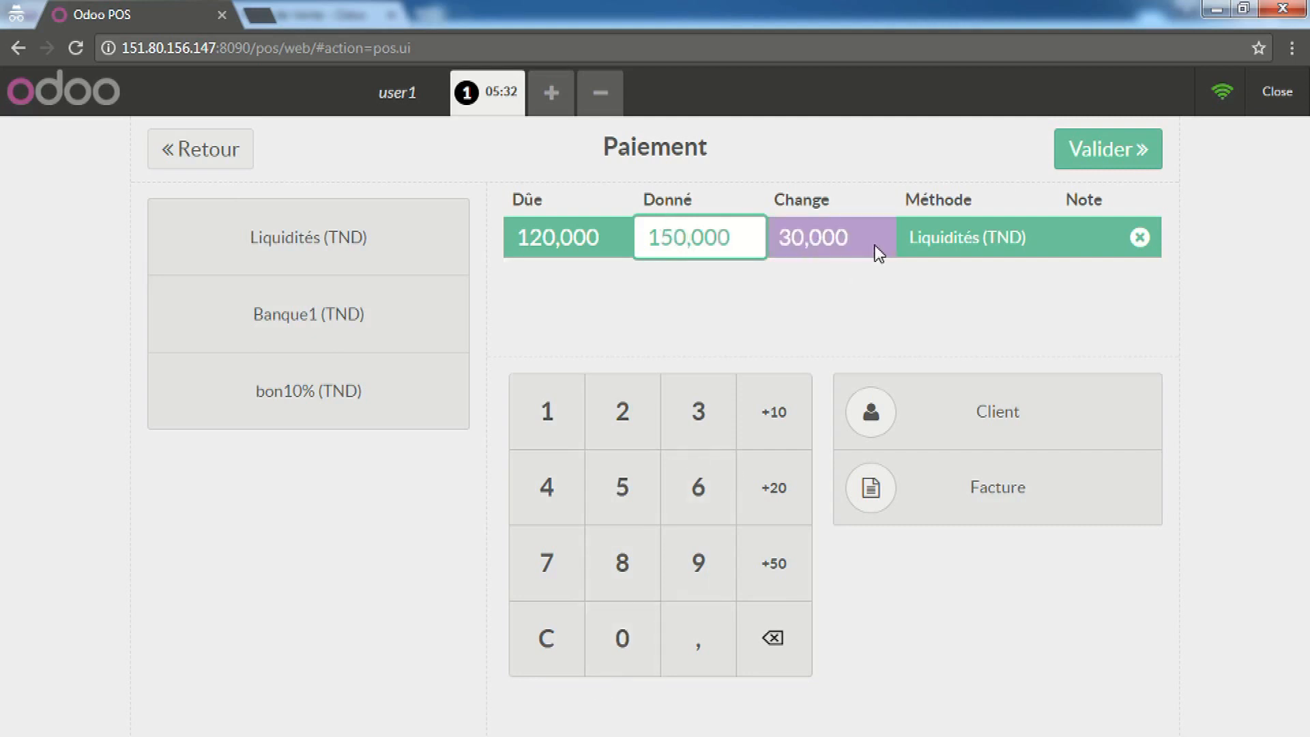
{"action": "left_click", "coordinate": [1092, 166]}
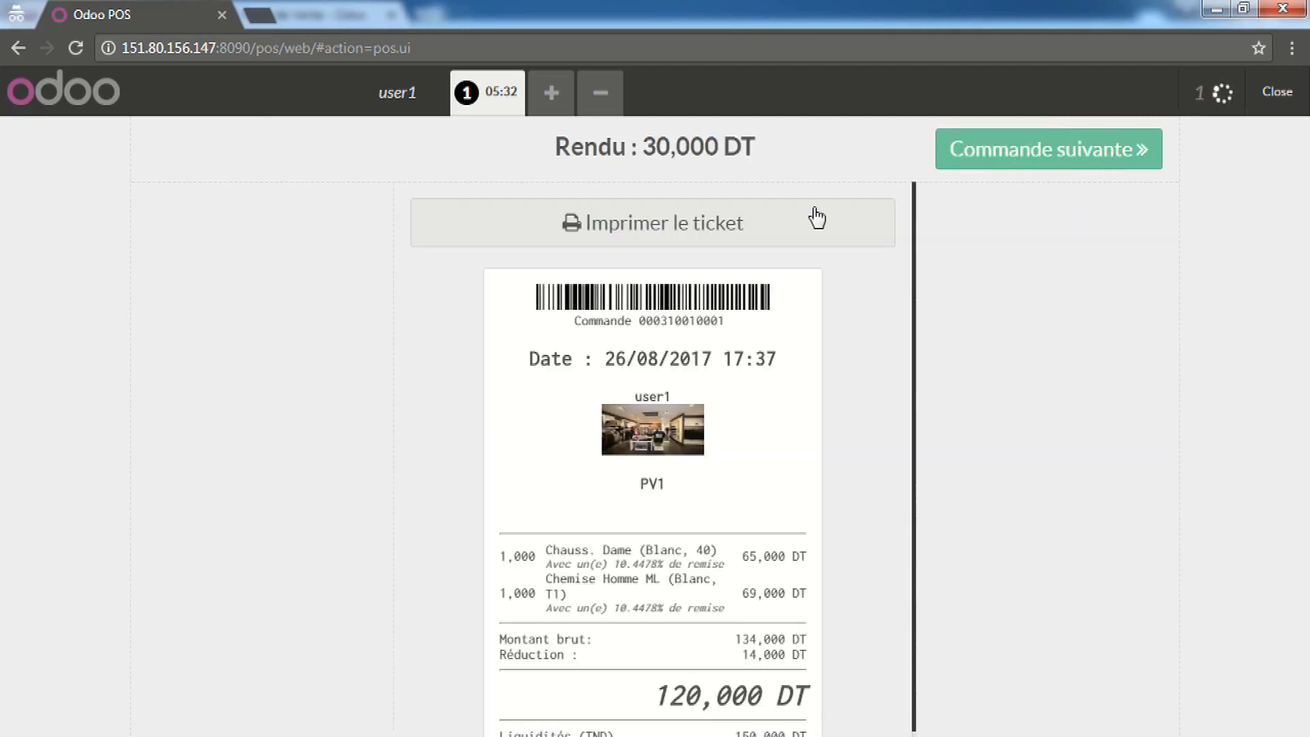
{"action": "left_click", "coordinate": [942, 154]}
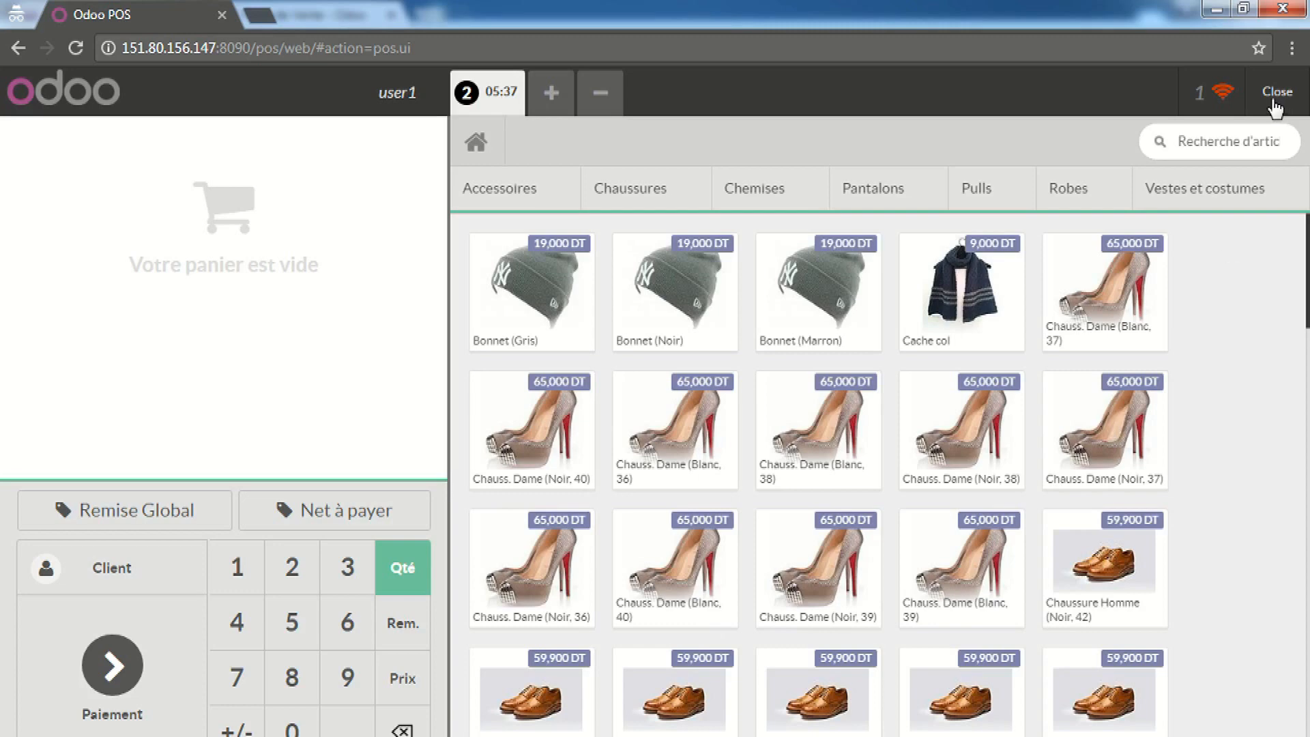
{"action": "left_click", "coordinate": [281, 736]}
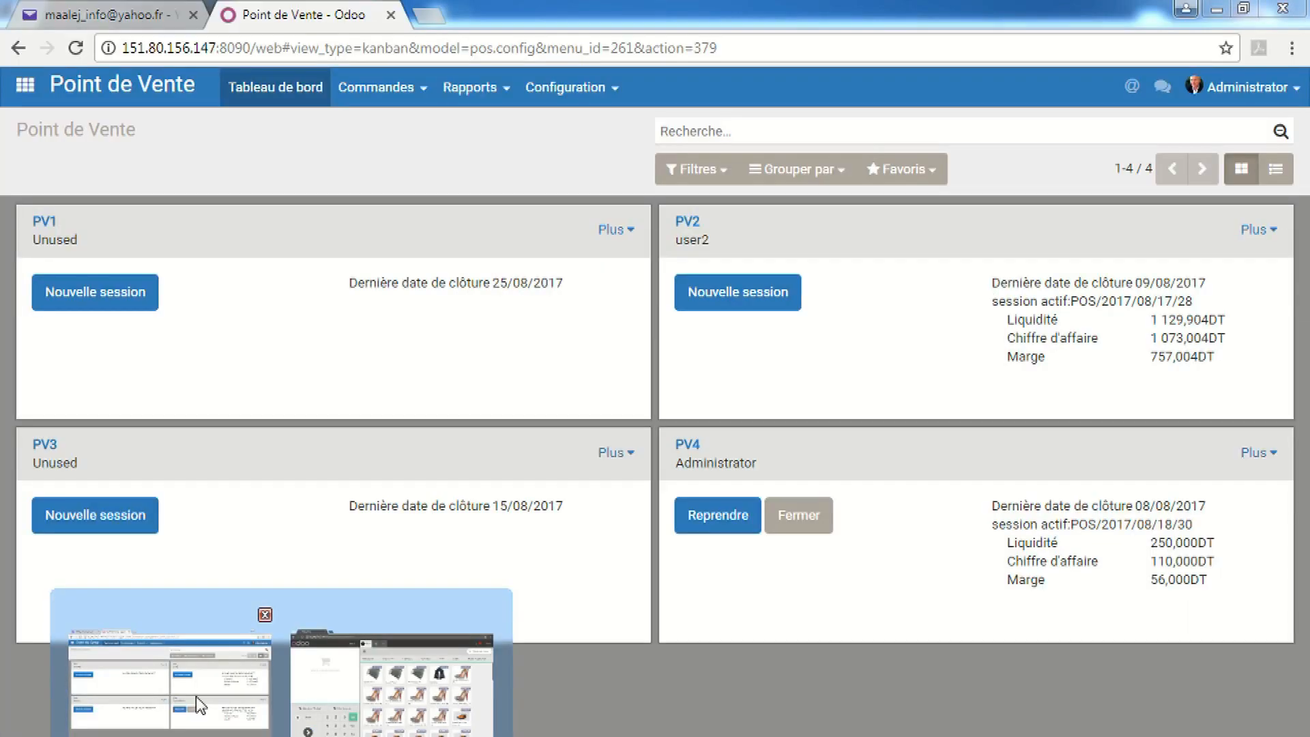
In the Point de Vente back-office window, open the Configuration > Paramètres settings page
{"action": "left_click", "coordinate": [200, 705]}
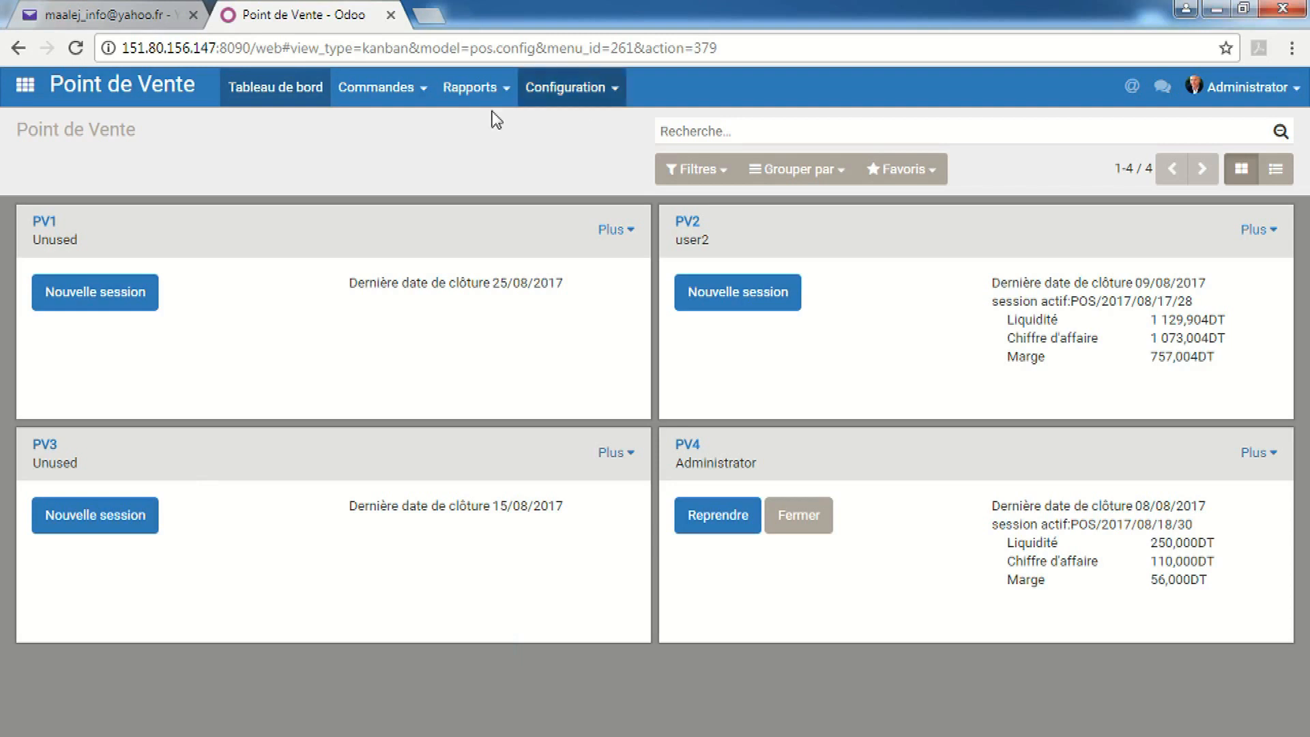
{"action": "left_click", "coordinate": [618, 233]}
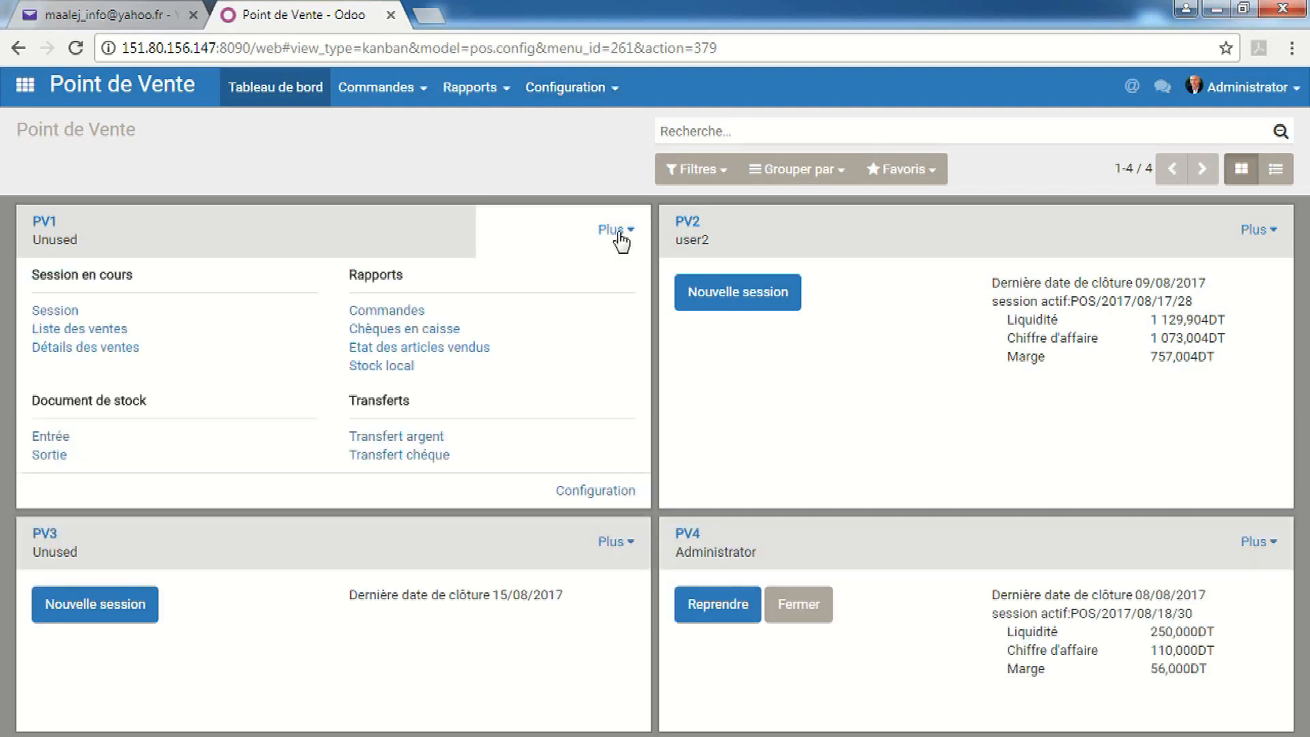
{"action": "left_click", "coordinate": [621, 239]}
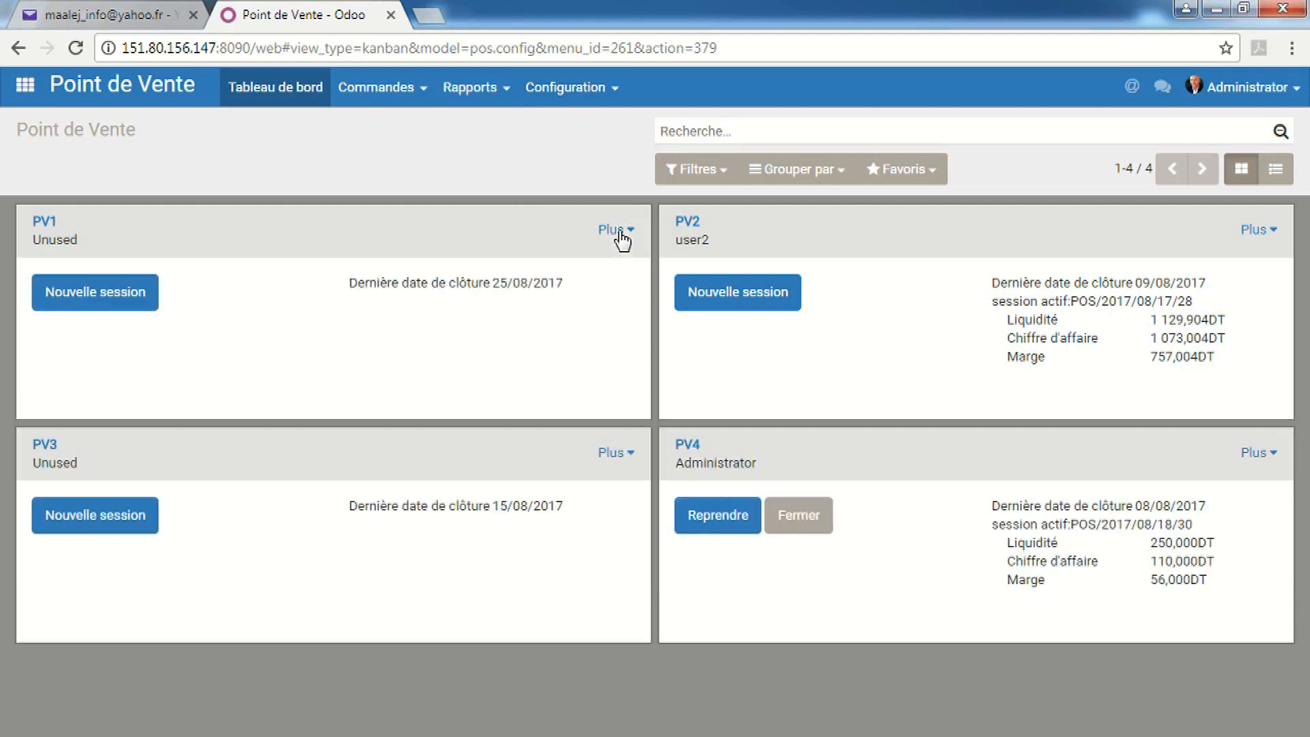
{"action": "left_click", "coordinate": [597, 89]}
{"action": "left_click", "coordinate": [605, 130]}
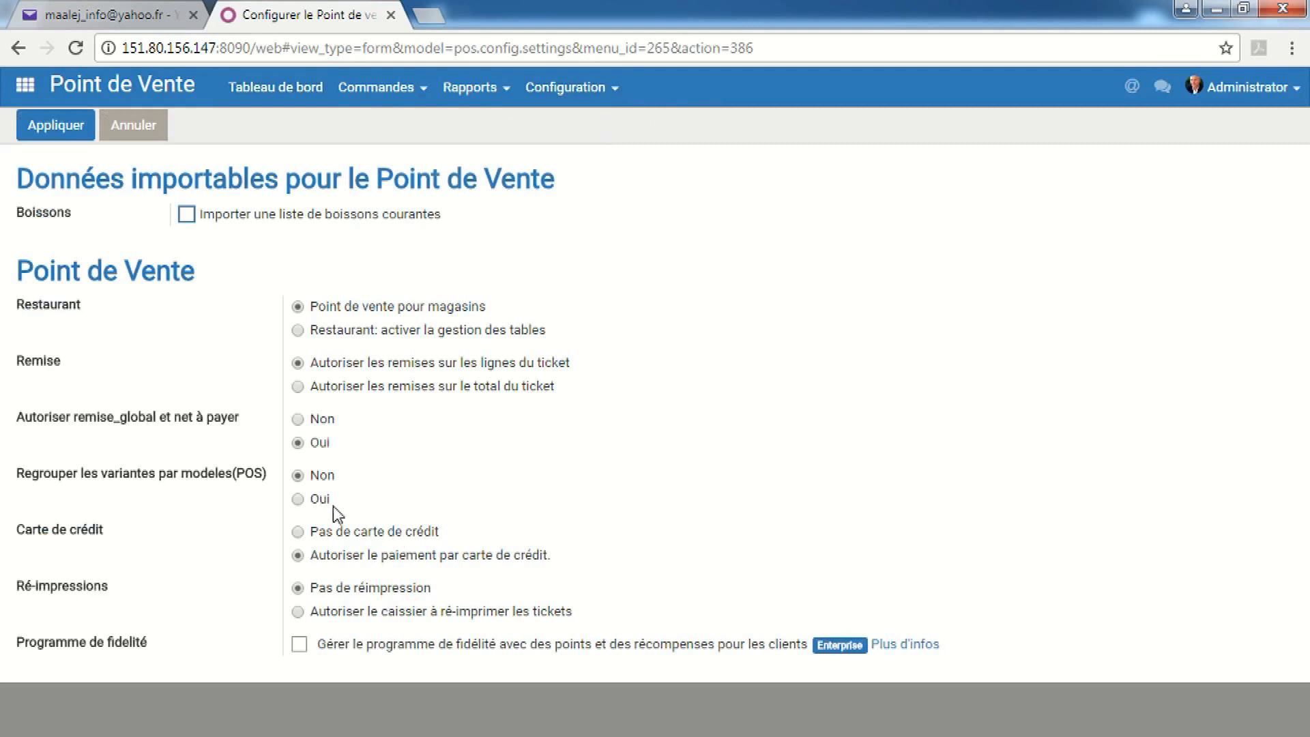
Set 'Regrouper les variantes par modèles' to Oui, apply, and reload the PV1 till with F5
{"action": "left_click", "coordinate": [298, 500]}
{"action": "left_click", "coordinate": [81, 127]}
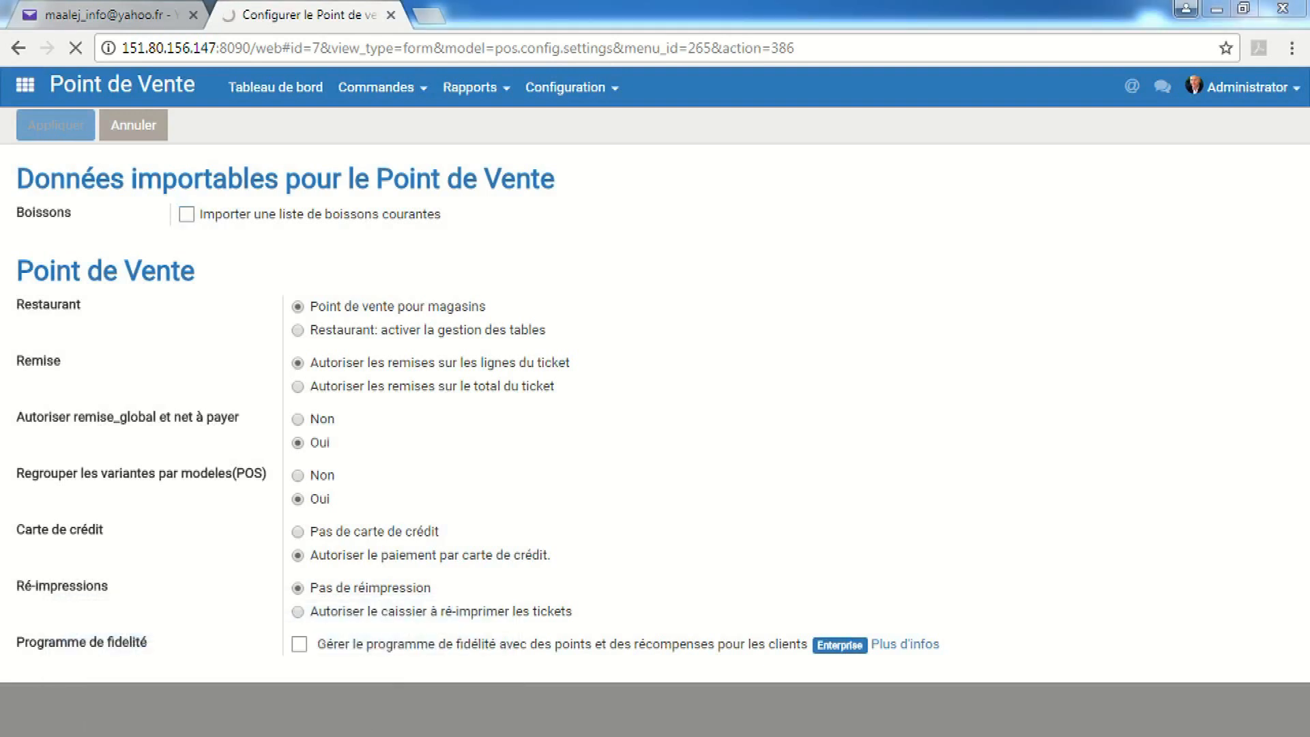
{"action": "left_click", "coordinate": [437, 681]}
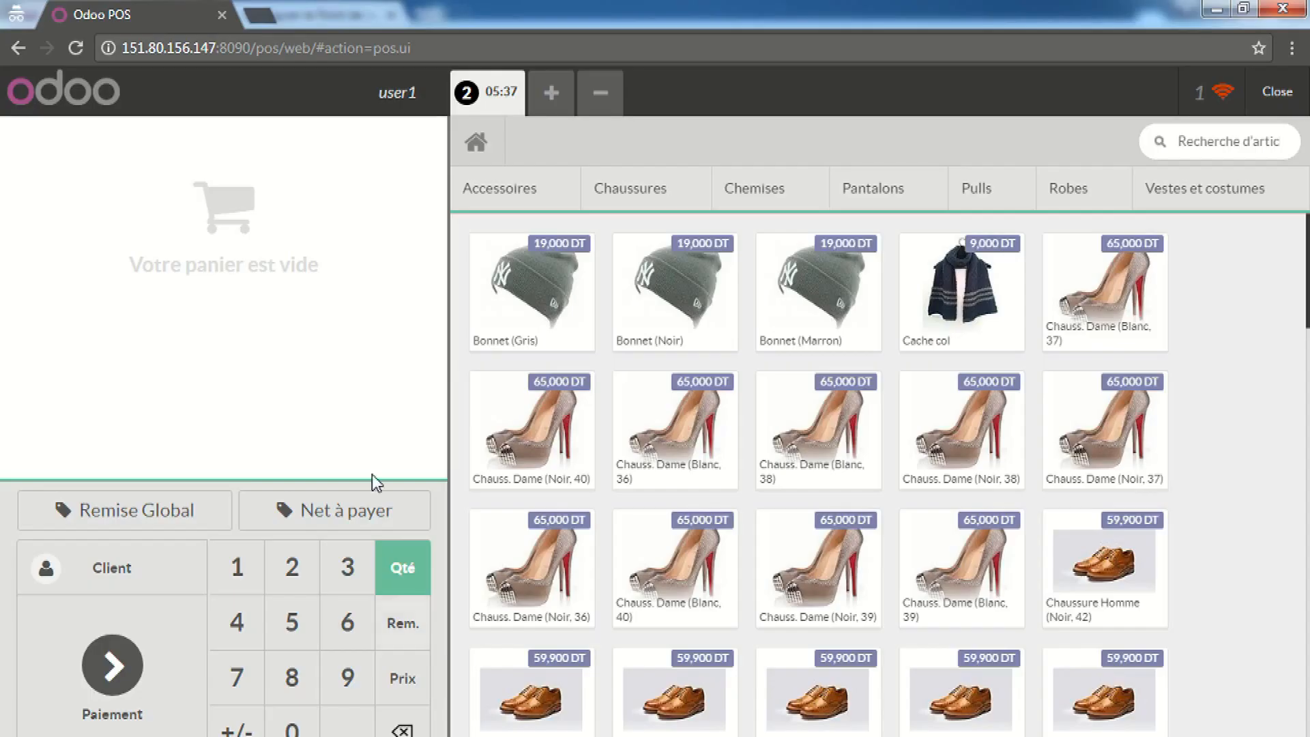
{"action": "key", "text": "F5"}
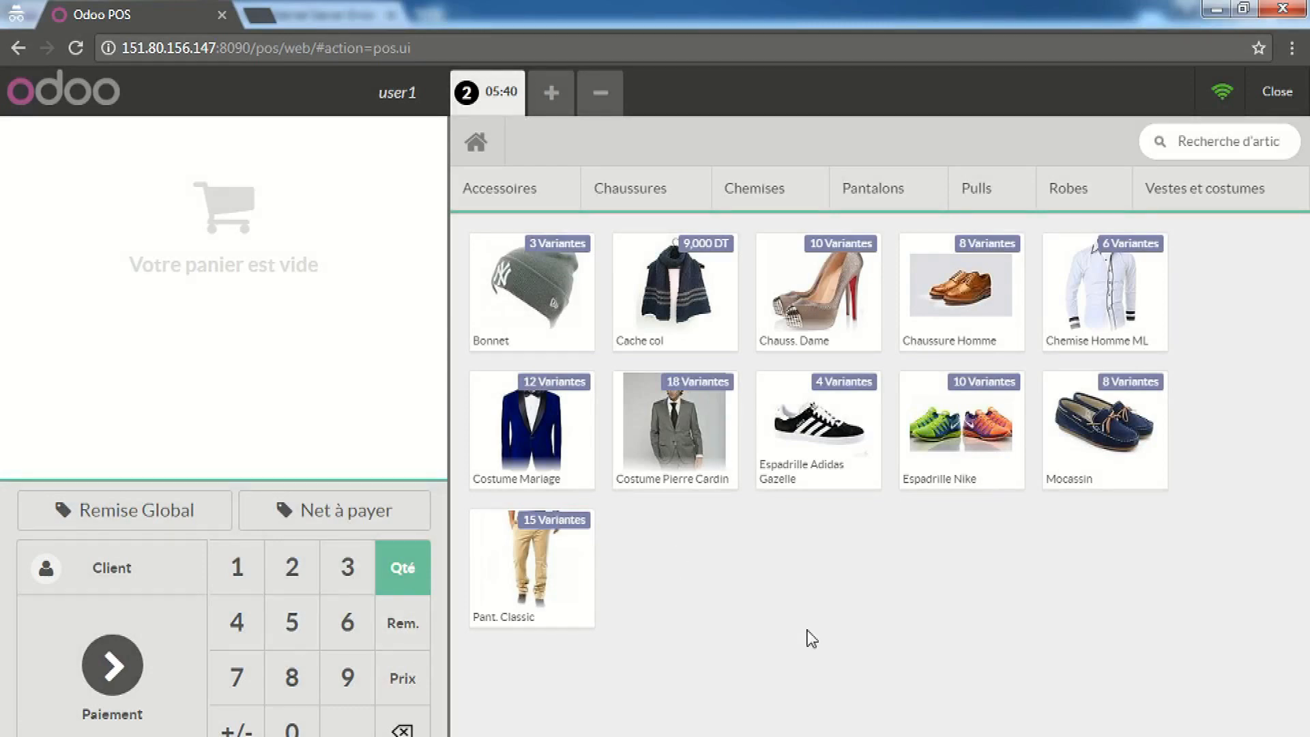
Add the Costume Pierre Cardin variant in Noir, size 48 (299,000 DT) to order 2
{"action": "left_click", "coordinate": [684, 428]}
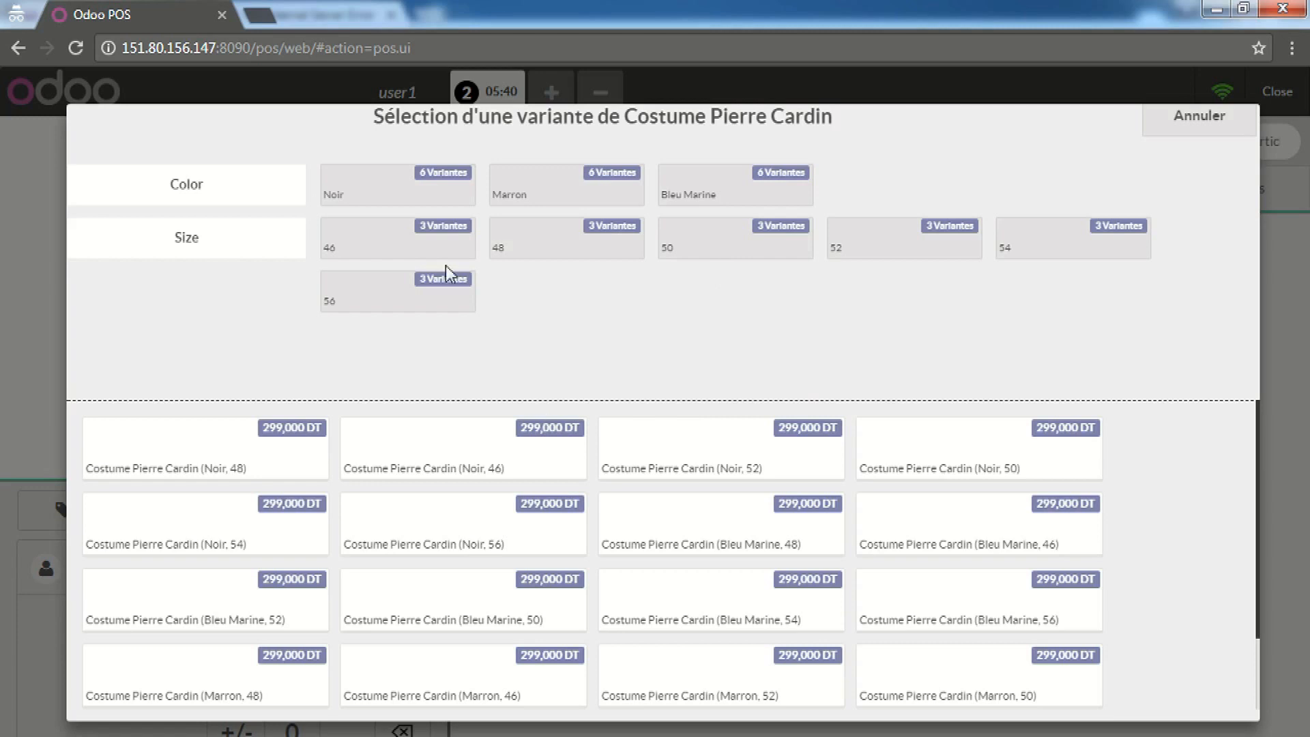
{"action": "left_click", "coordinate": [341, 187]}
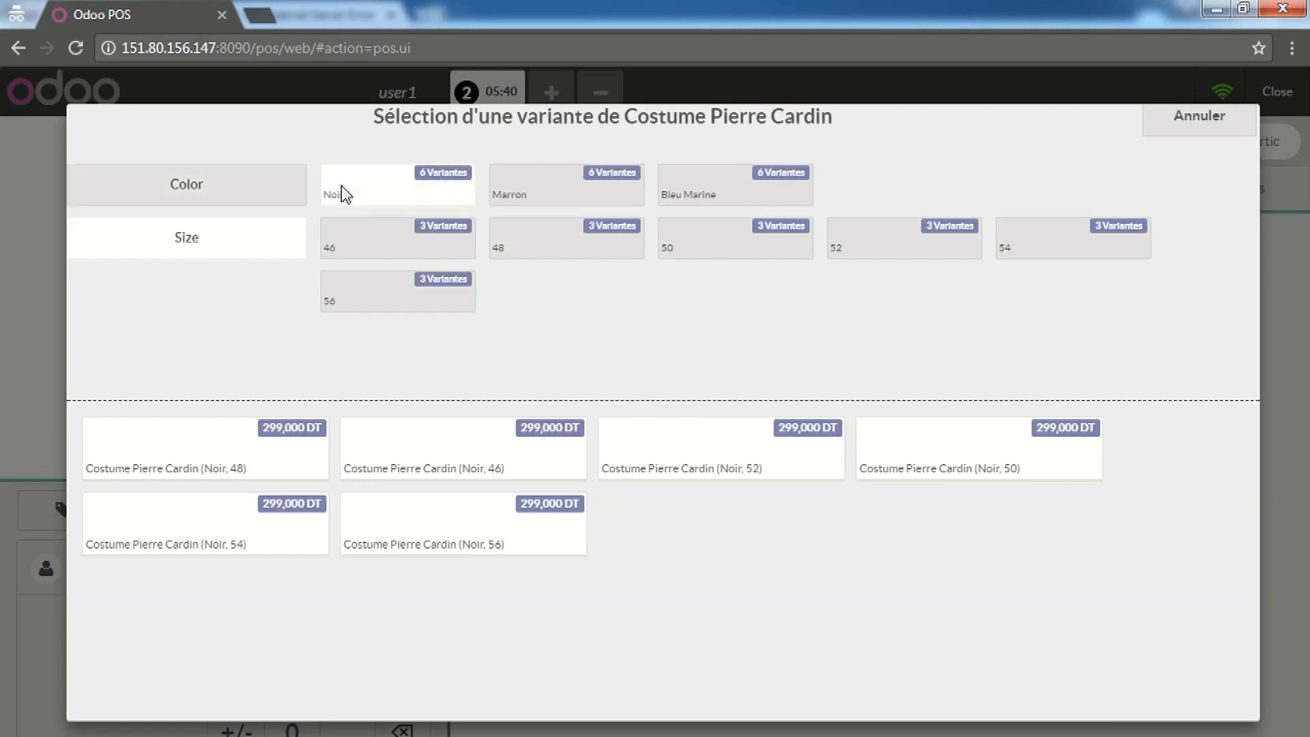
{"action": "left_click", "coordinate": [605, 257]}
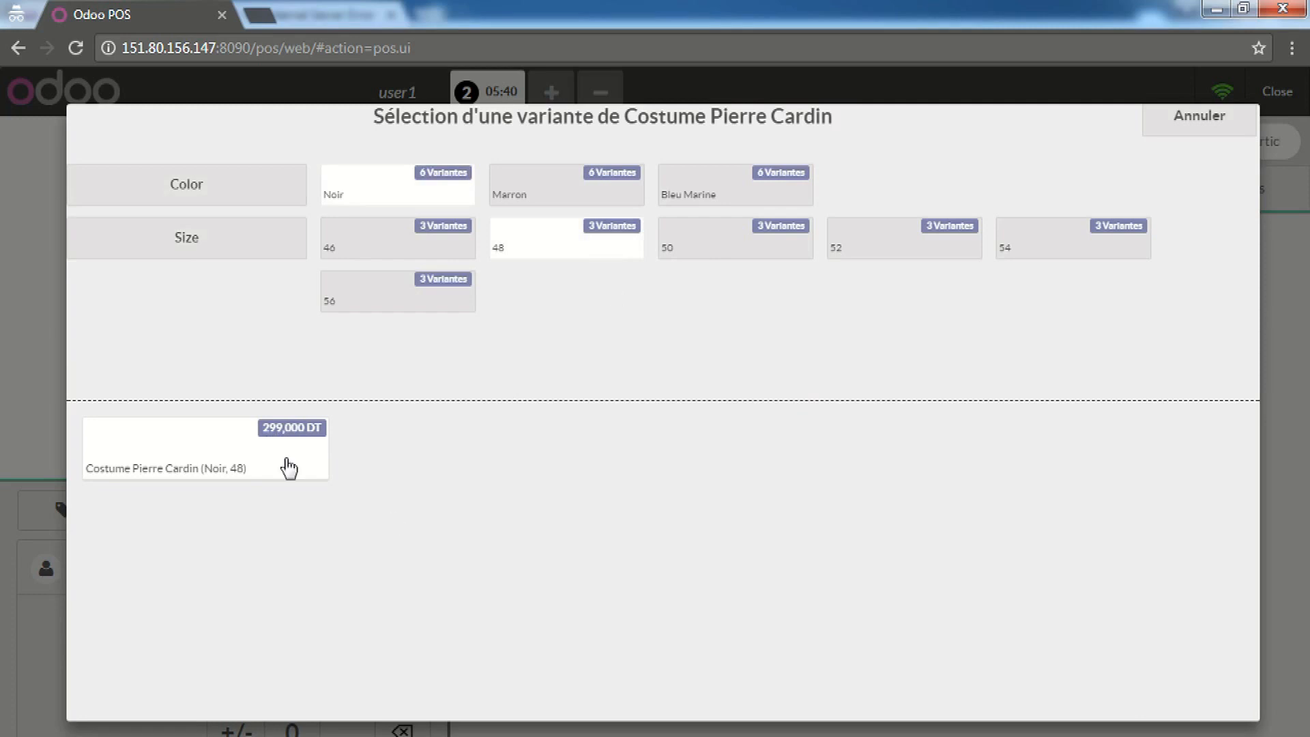
{"action": "left_click", "coordinate": [258, 450]}
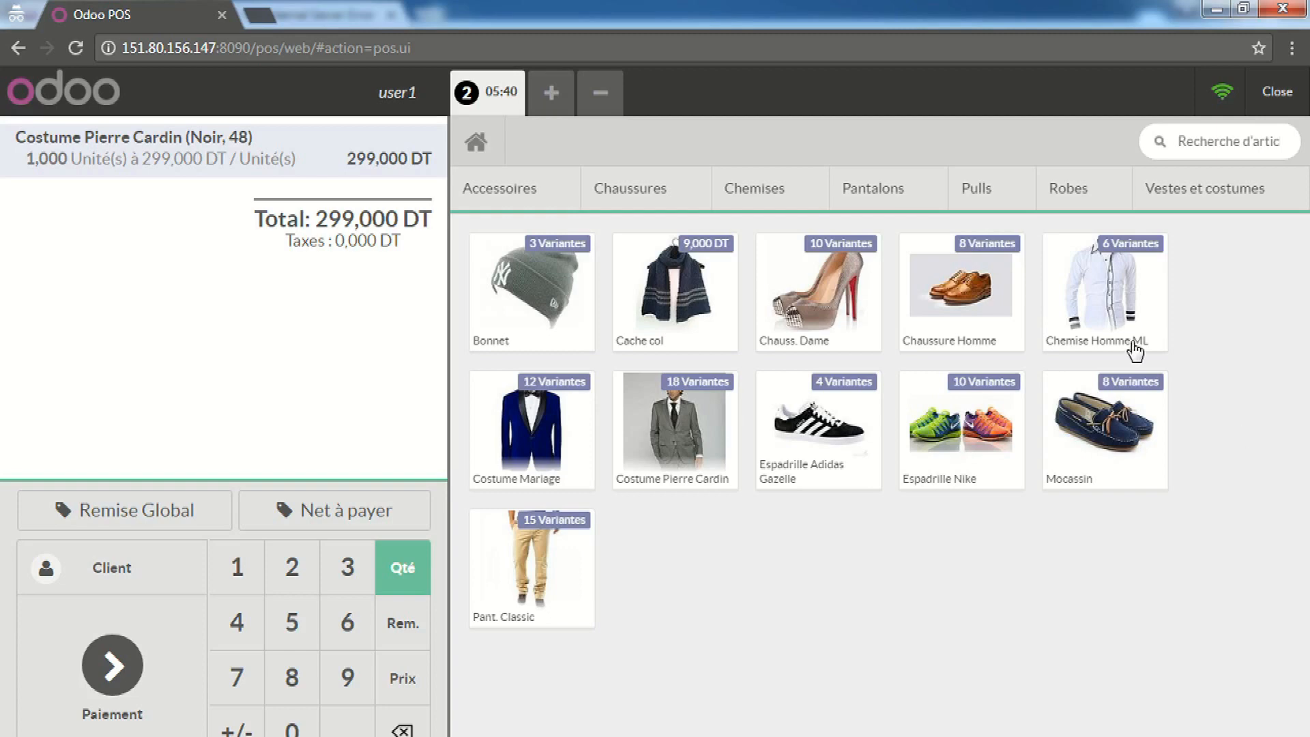
After trying a 'nike' search, add Robe Filette (Beige, 10) from Robes, bringing the total to 348,000 DT
{"action": "left_click", "coordinate": [1196, 150]}
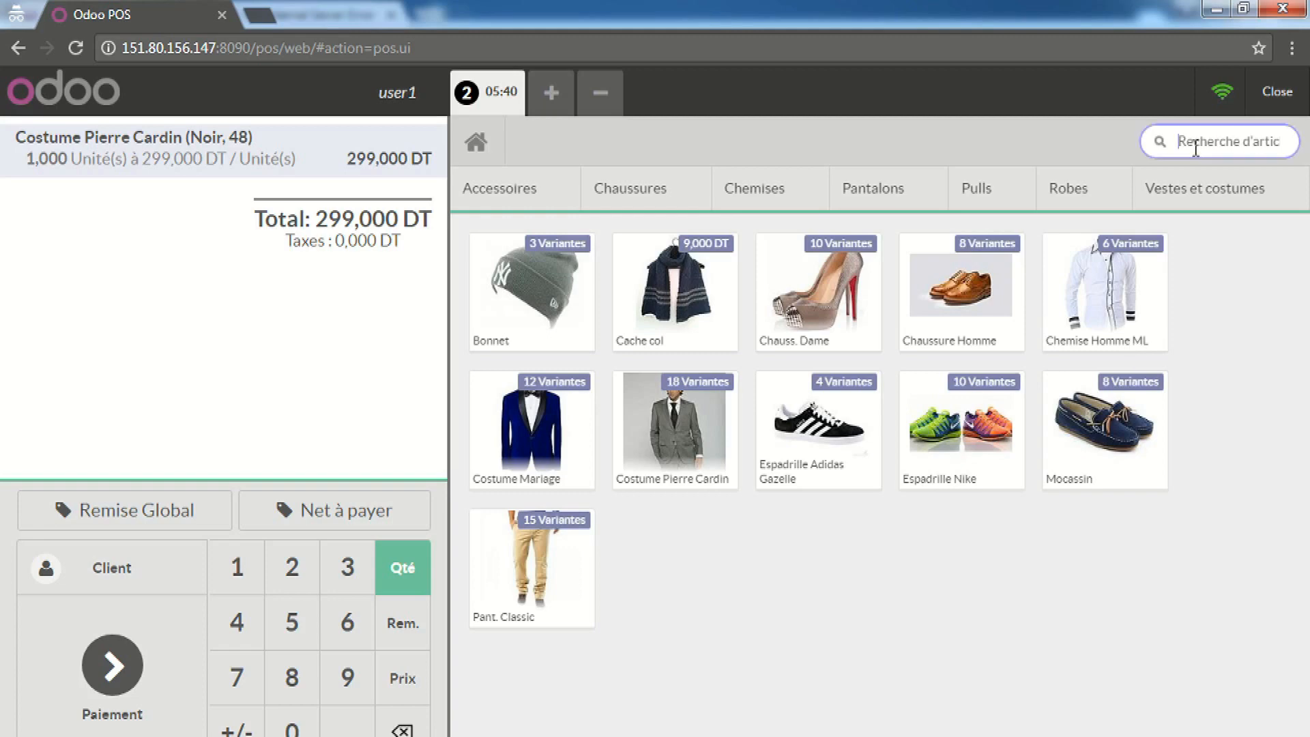
{"action": "type", "text": "nike"}
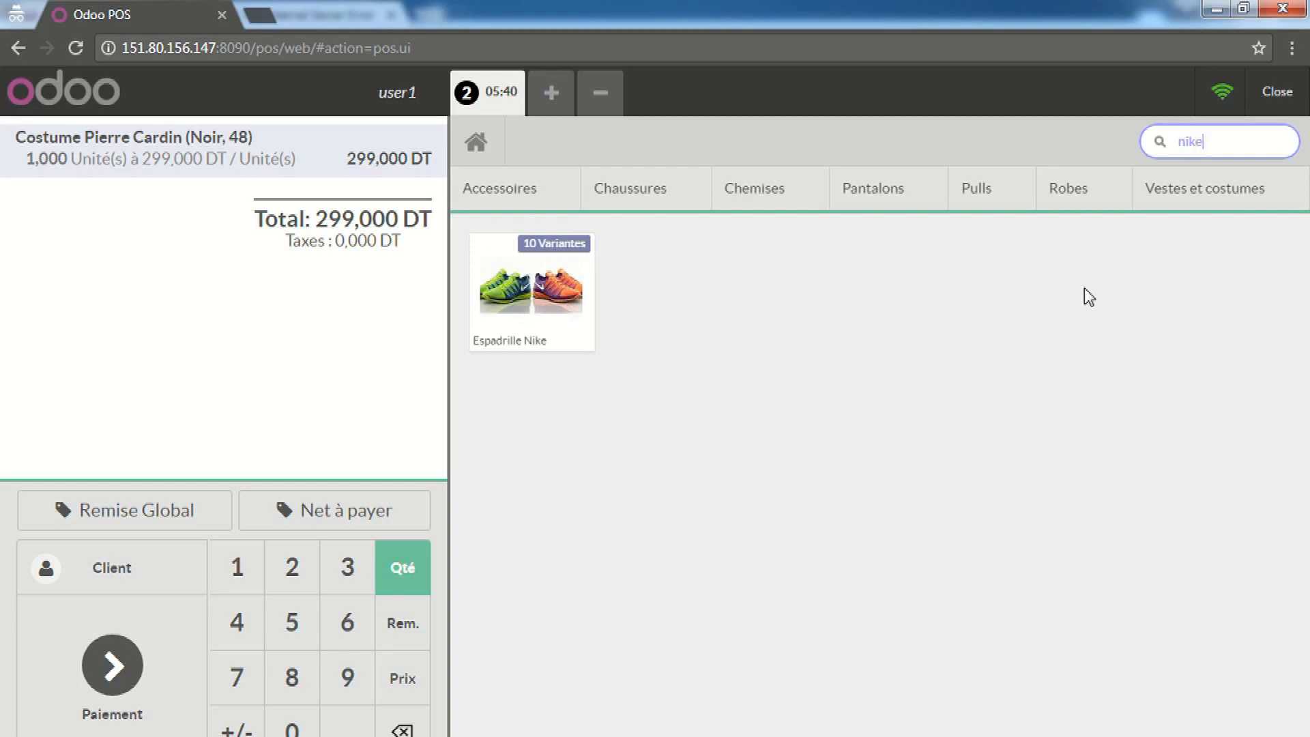
{"action": "key", "text": "BackSpace"}
{"action": "key", "text": "BackSpace"}
{"action": "key", "text": "BackSpace"}
{"action": "key", "text": "BackSpace"}
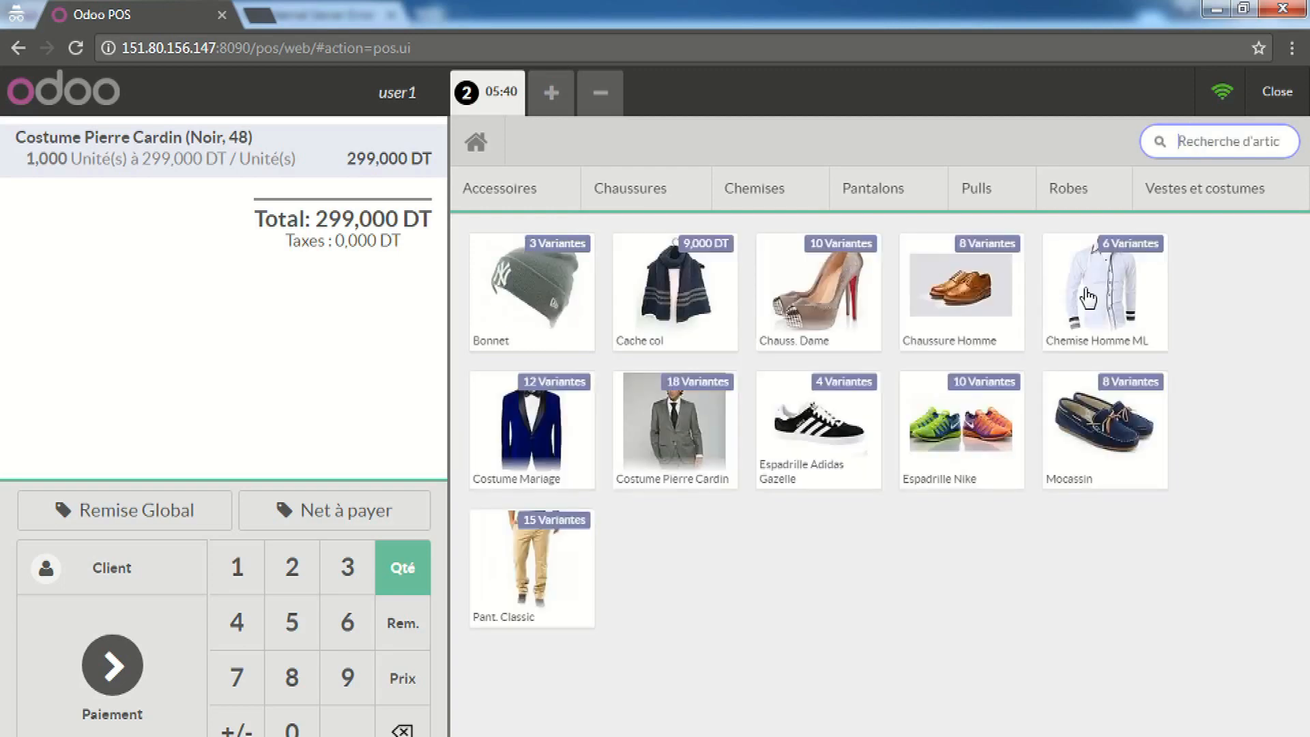
{"action": "left_click", "coordinate": [812, 191]}
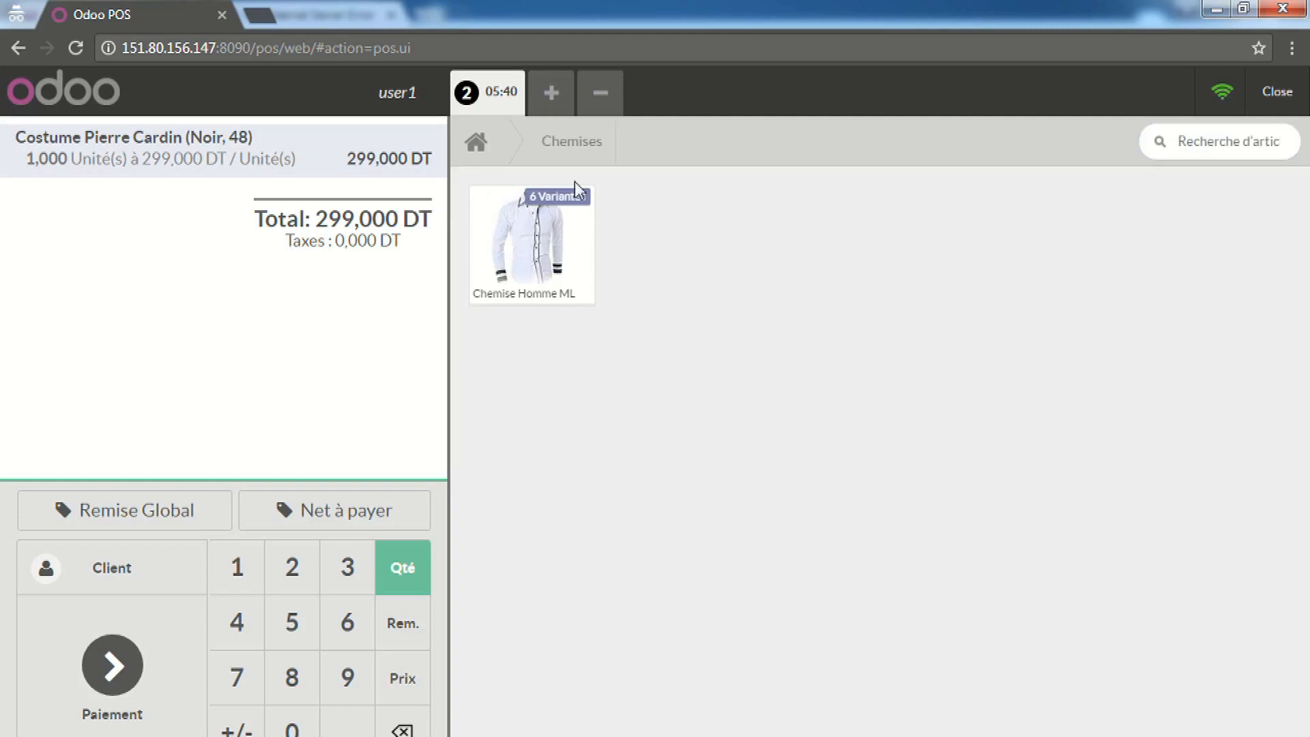
{"action": "left_click", "coordinate": [475, 143]}
{"action": "left_click", "coordinate": [1094, 191]}
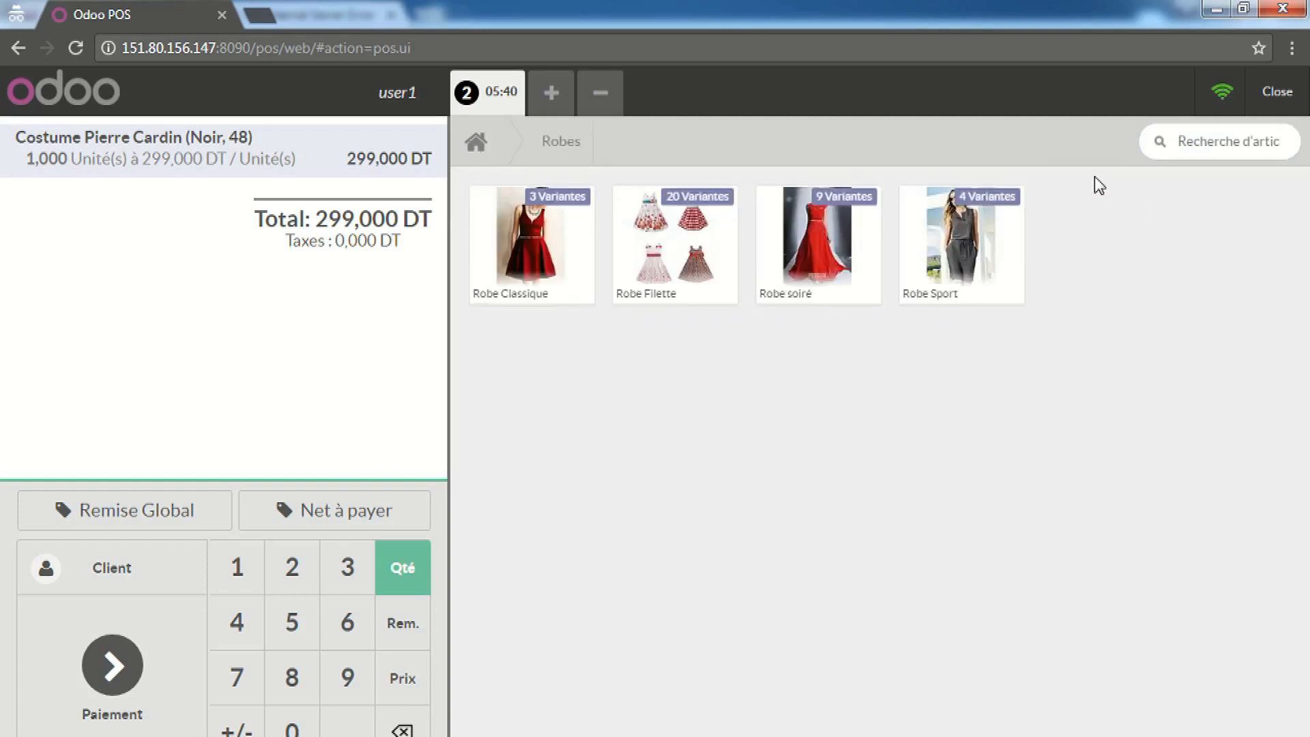
{"action": "left_click", "coordinate": [638, 251]}
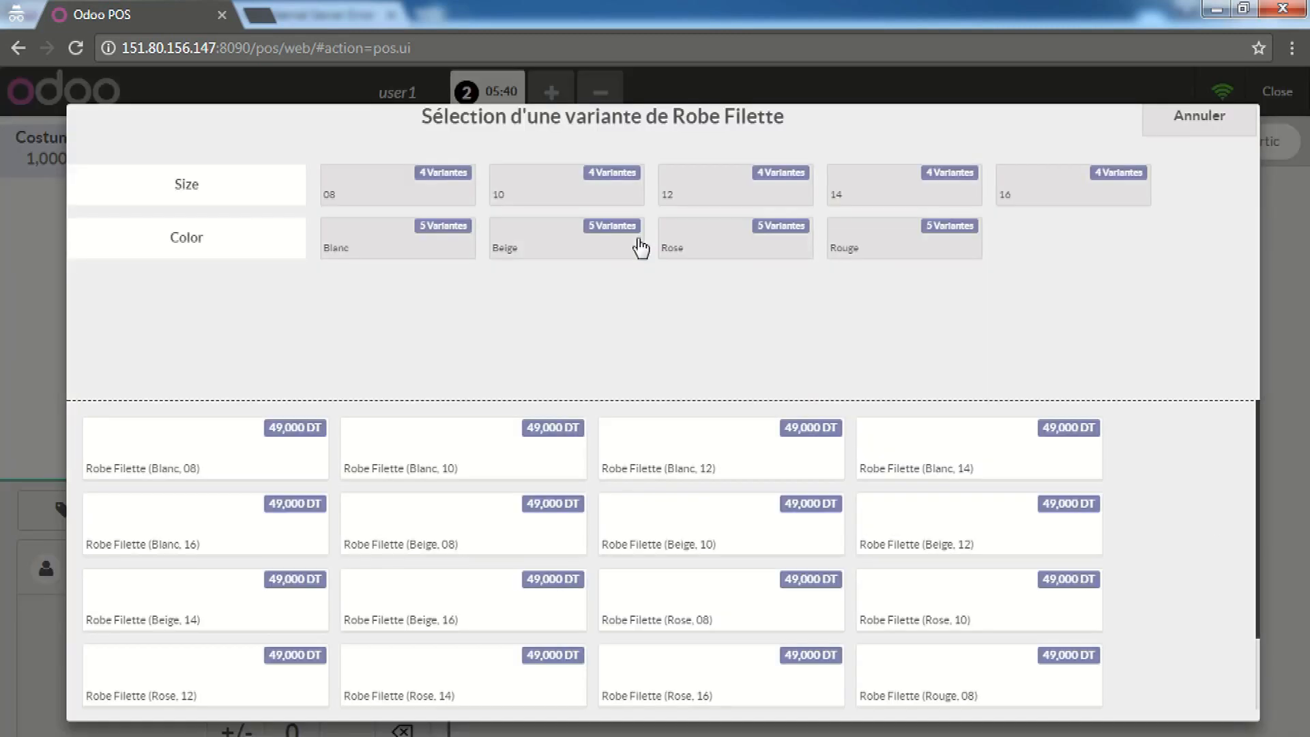
{"action": "left_click", "coordinate": [812, 521]}
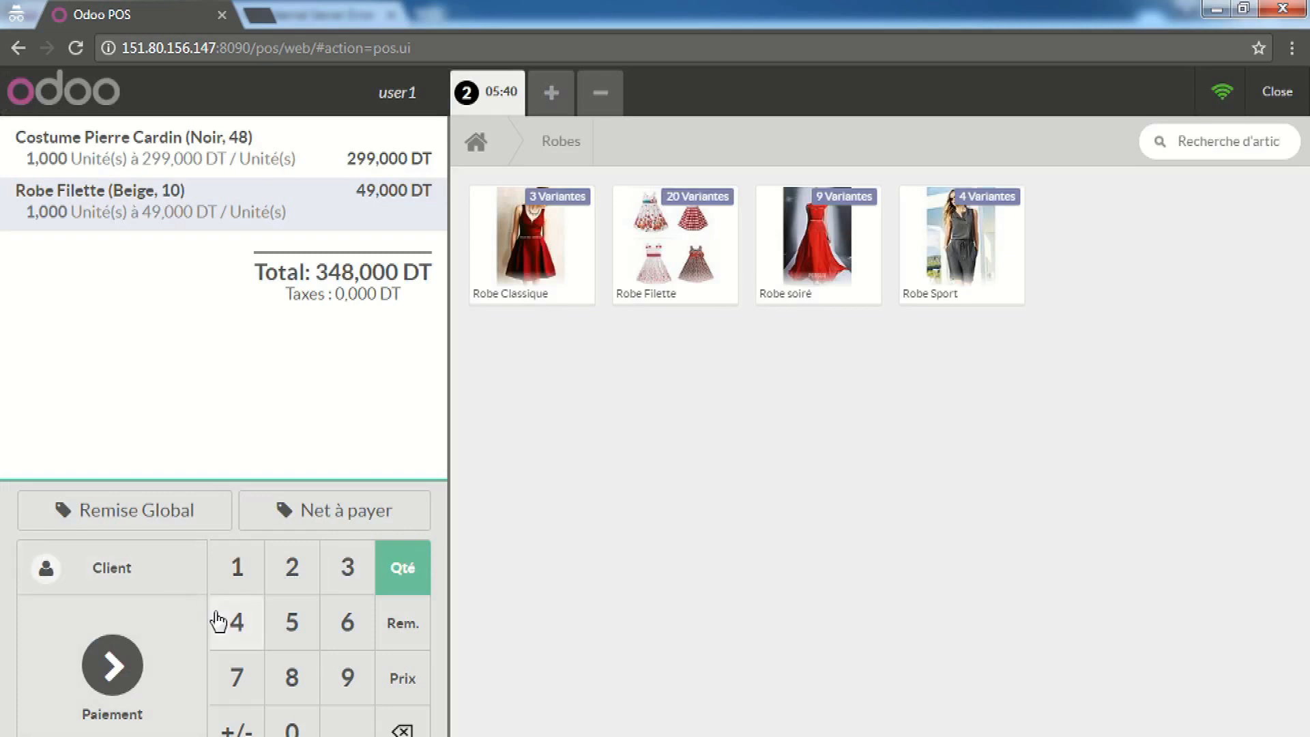
{"action": "left_click", "coordinate": [151, 575]}
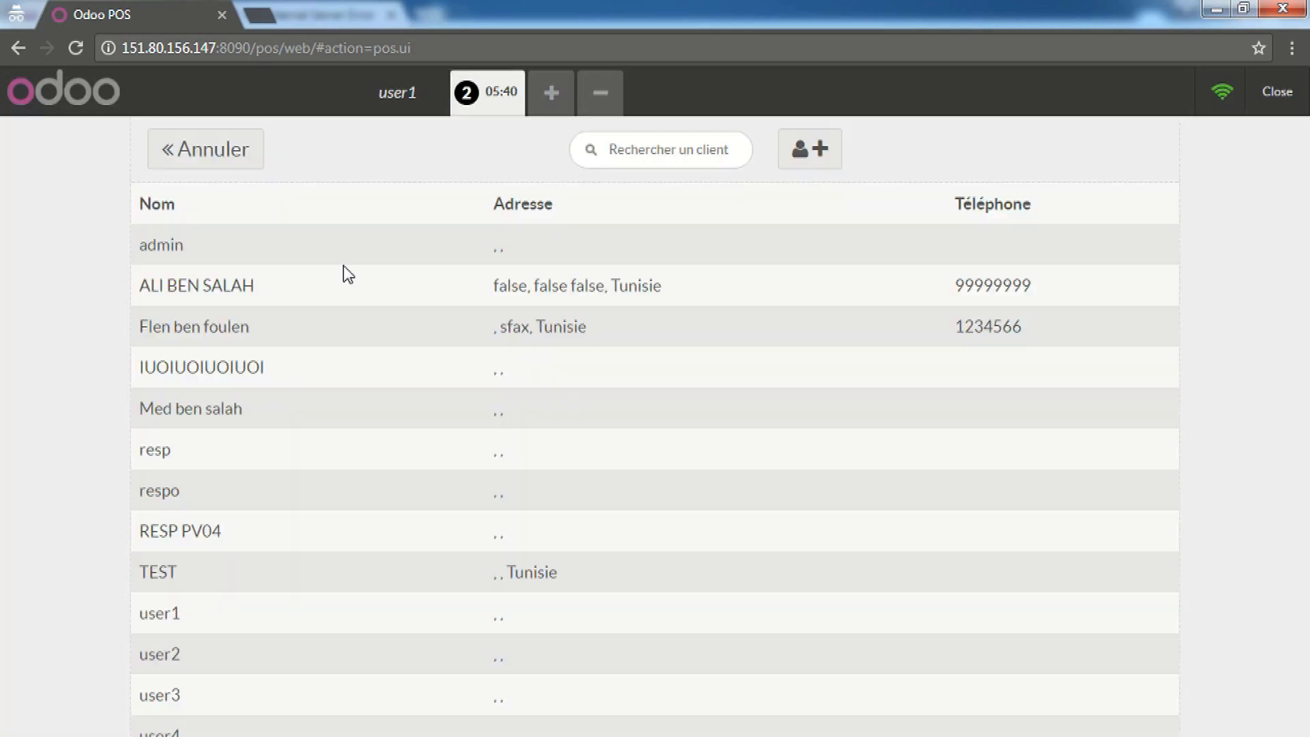
Set the selected customer on the 348,000 DT order
{"action": "left_click", "coordinate": [190, 325]}
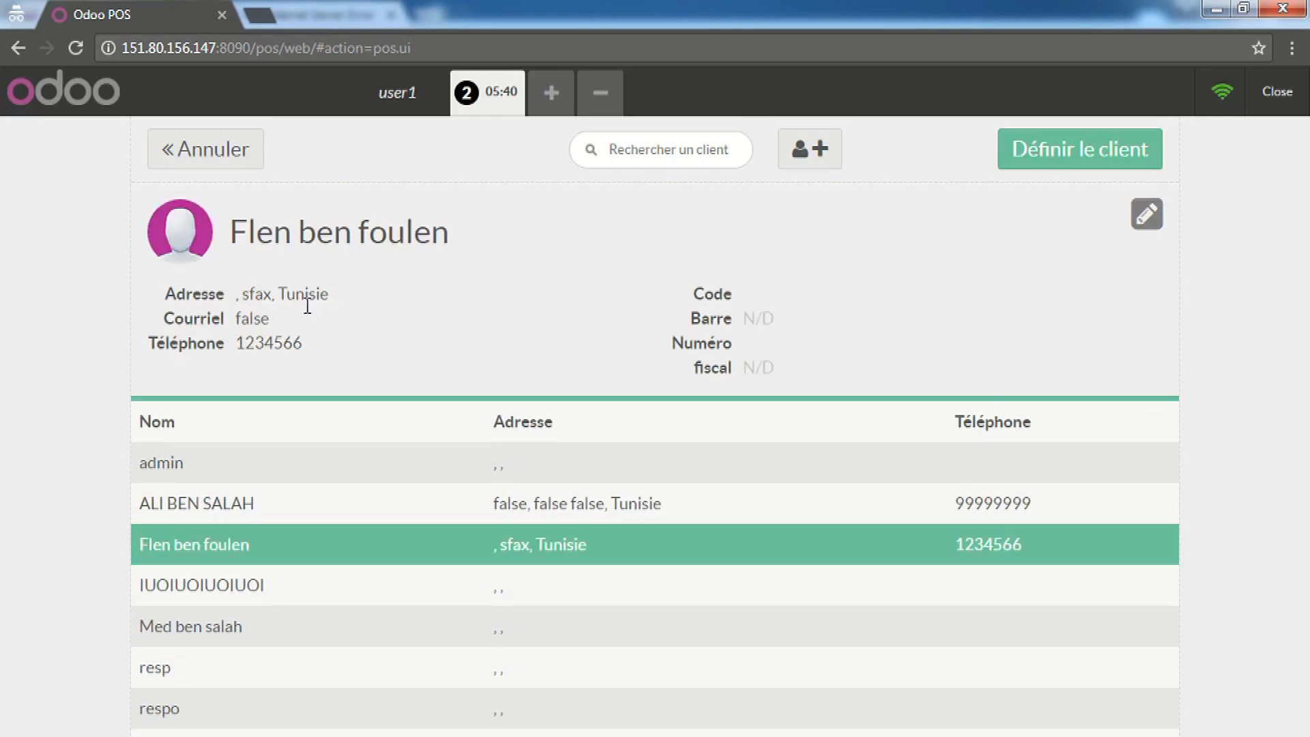
{"action": "left_click", "coordinate": [1090, 173]}
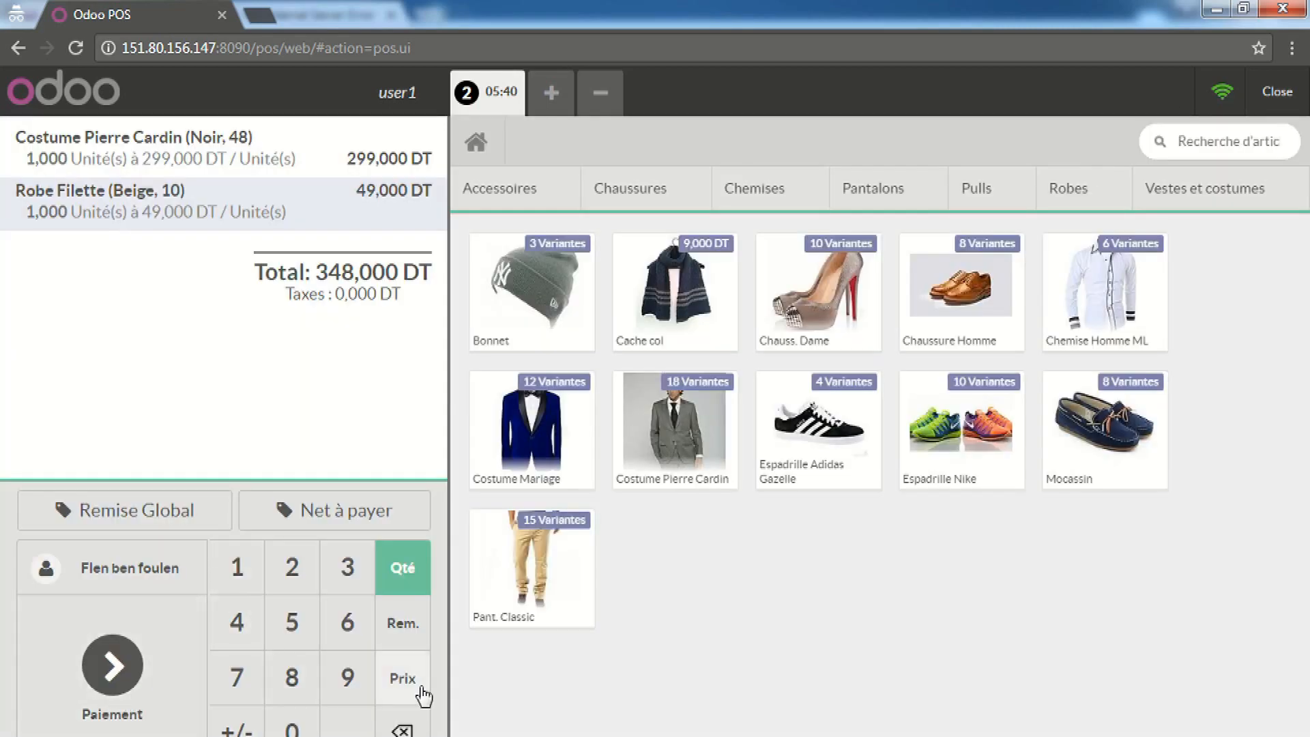
{"action": "left_click", "coordinate": [131, 667]}
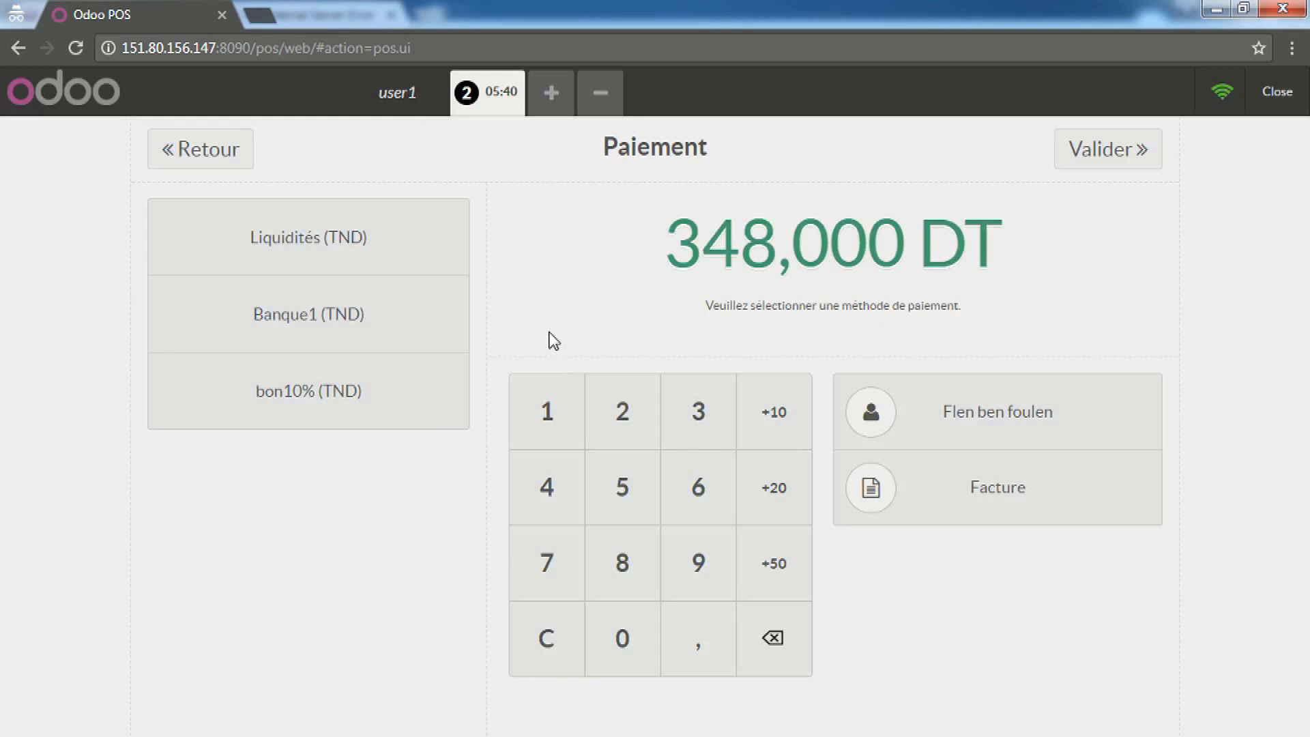
Pay the full amount via Banque1 (TND) with memo 'BANQ X' and validate to show the receipt
{"action": "left_click", "coordinate": [395, 316]}
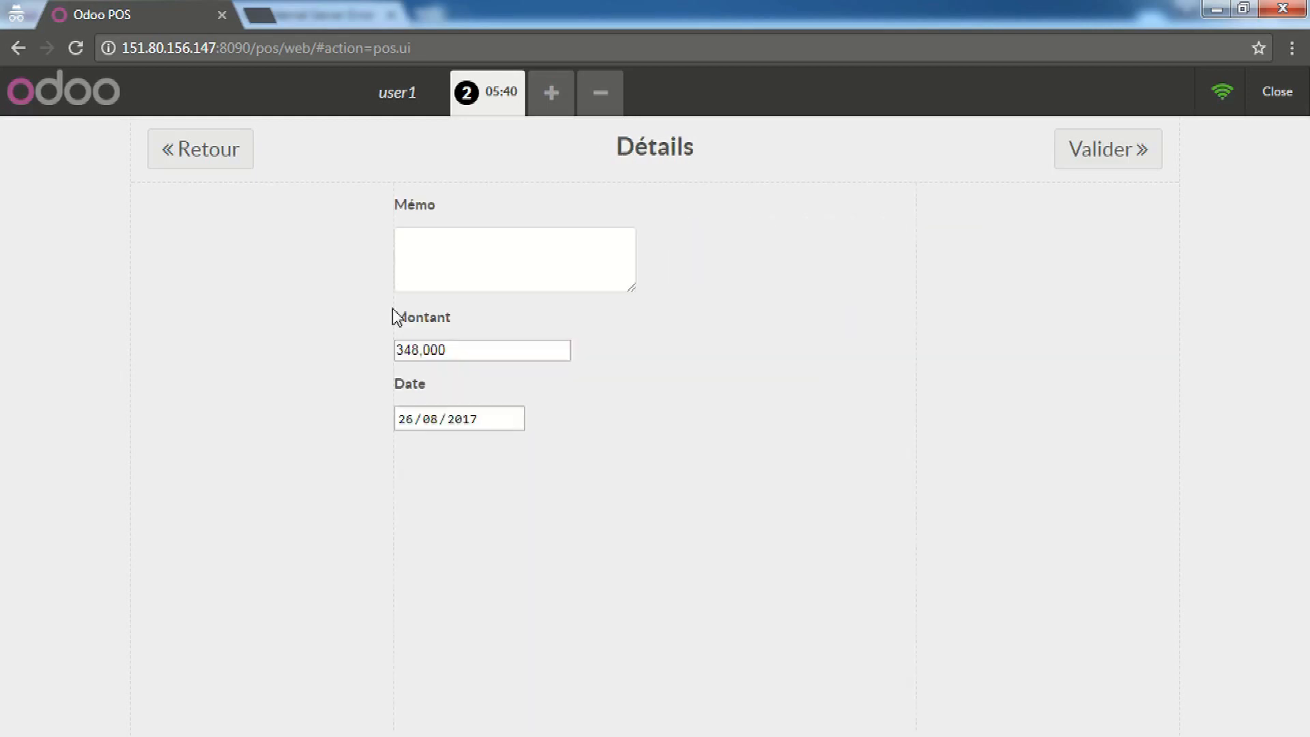
{"action": "left_click", "coordinate": [550, 249]}
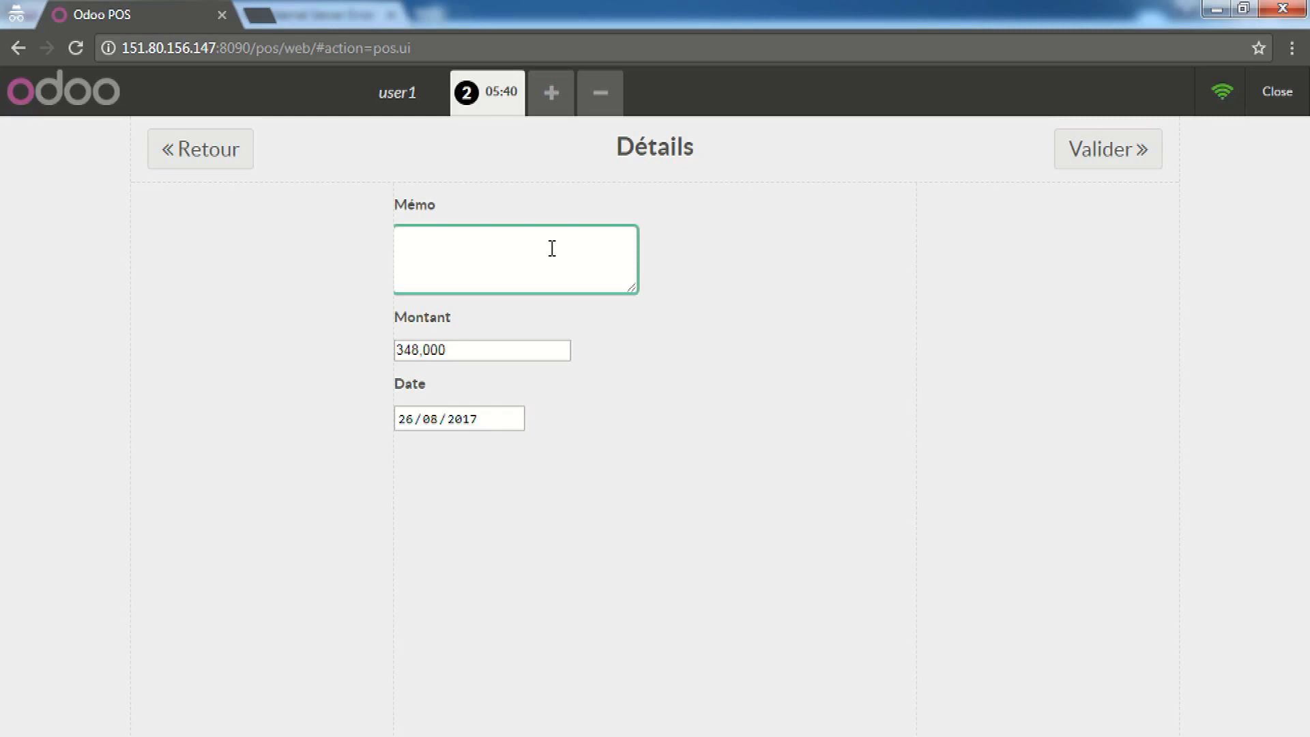
{"action": "type", "text": "b"}
{"action": "key", "text": "BackSpace"}
{"action": "type", "text": "BANQ X"}
{"action": "key", "text": "Tab"}
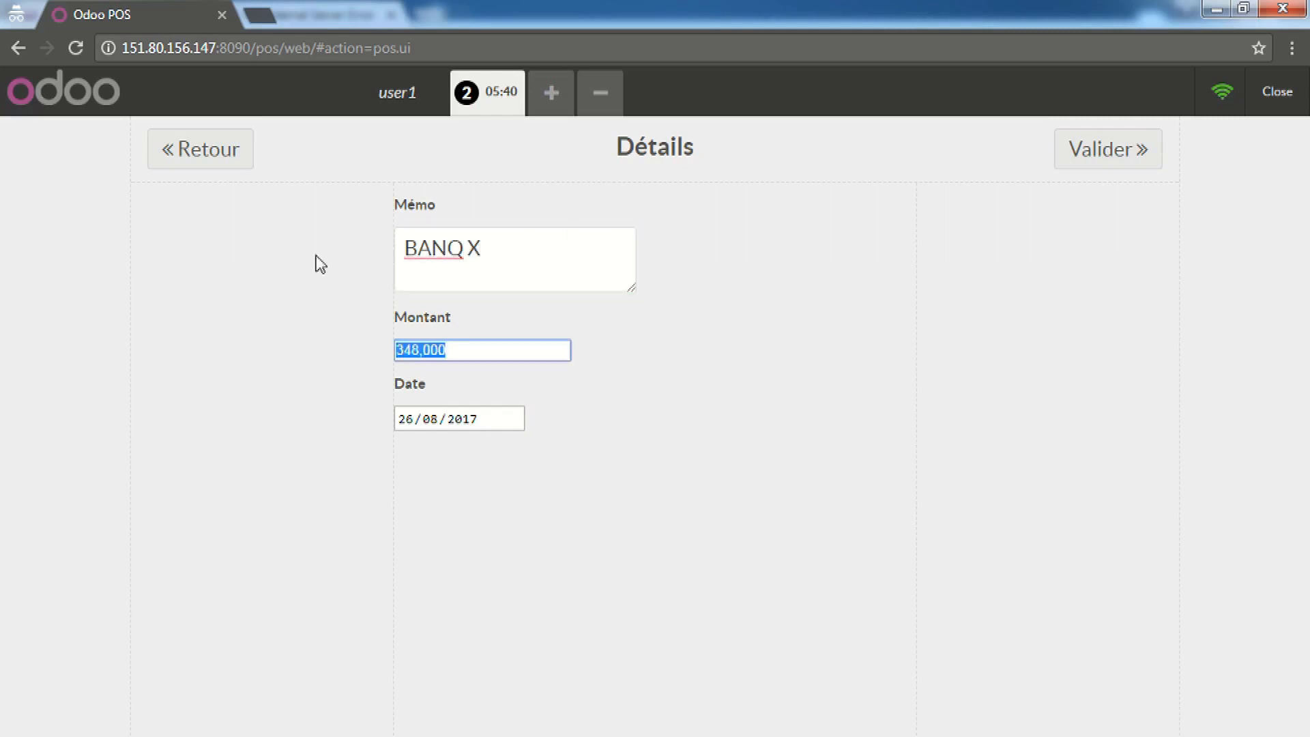
{"action": "left_click", "coordinate": [1122, 150]}
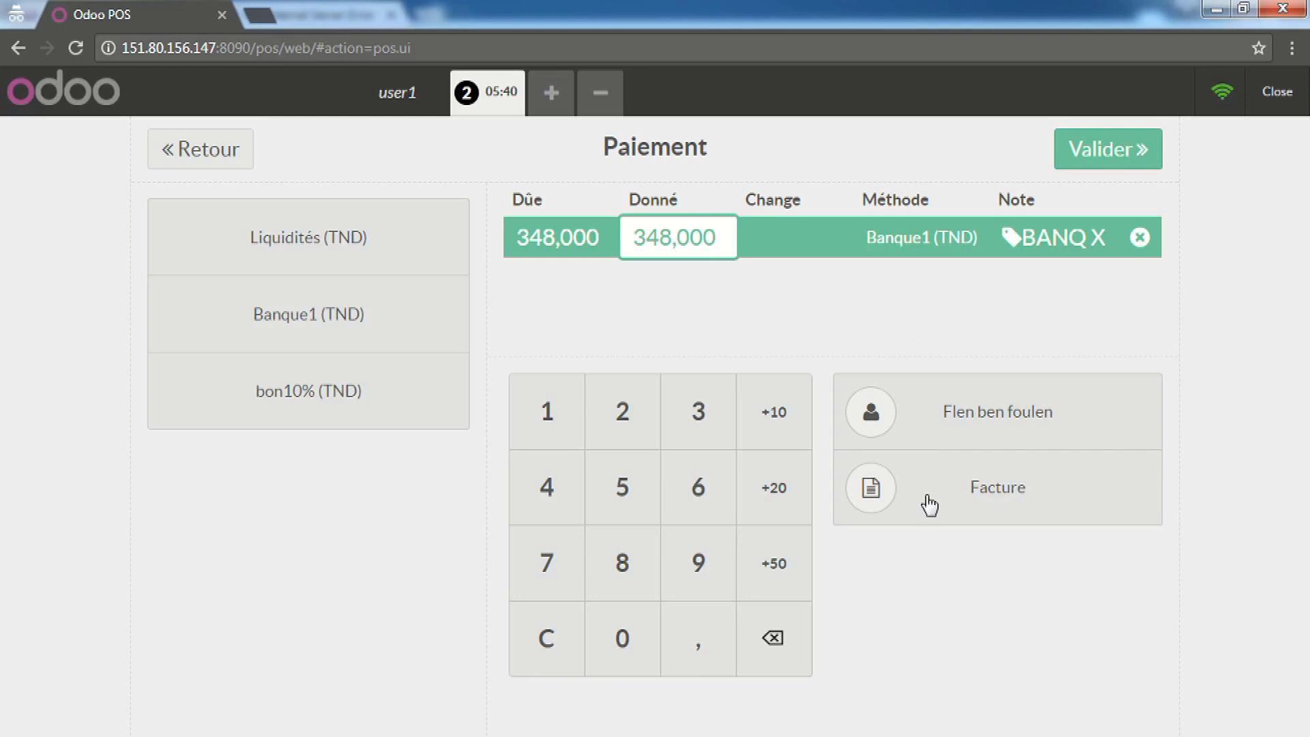
{"action": "left_click", "coordinate": [1141, 162]}
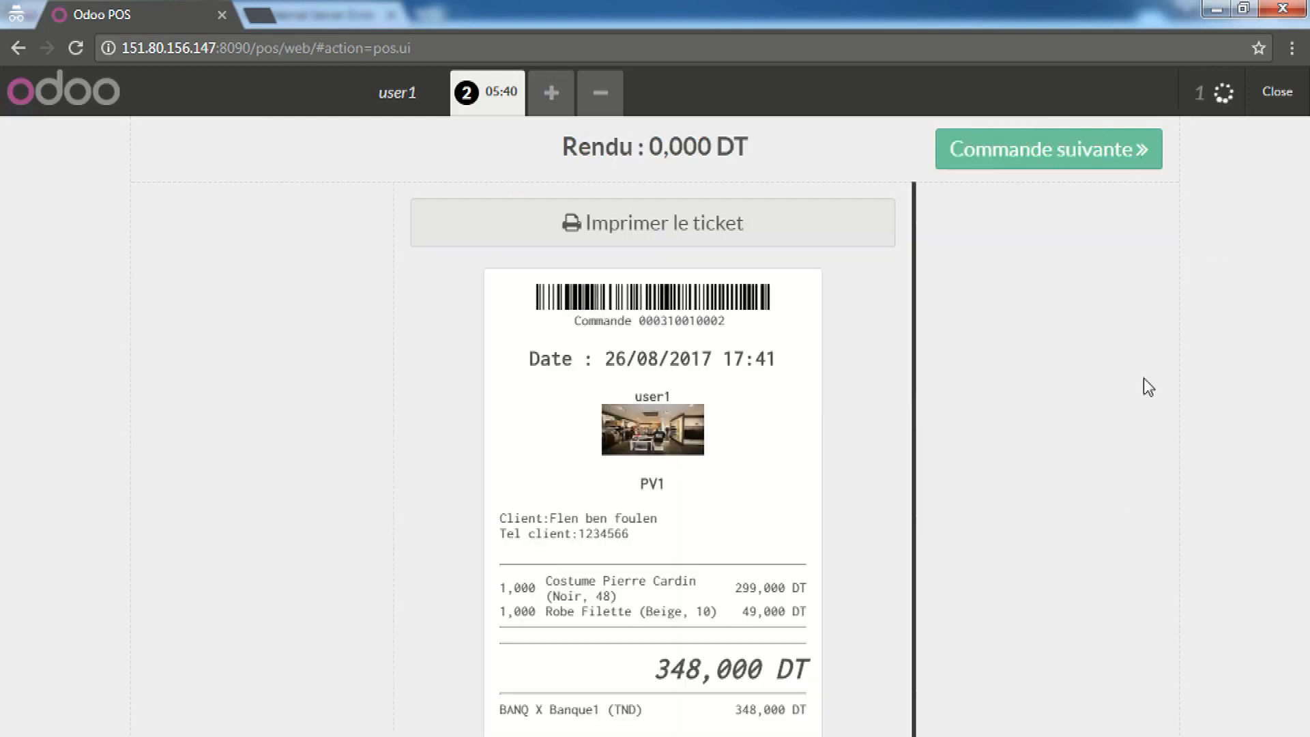
Leave the receipt screen and start the empty order 3
{"action": "left_click", "coordinate": [1101, 164]}
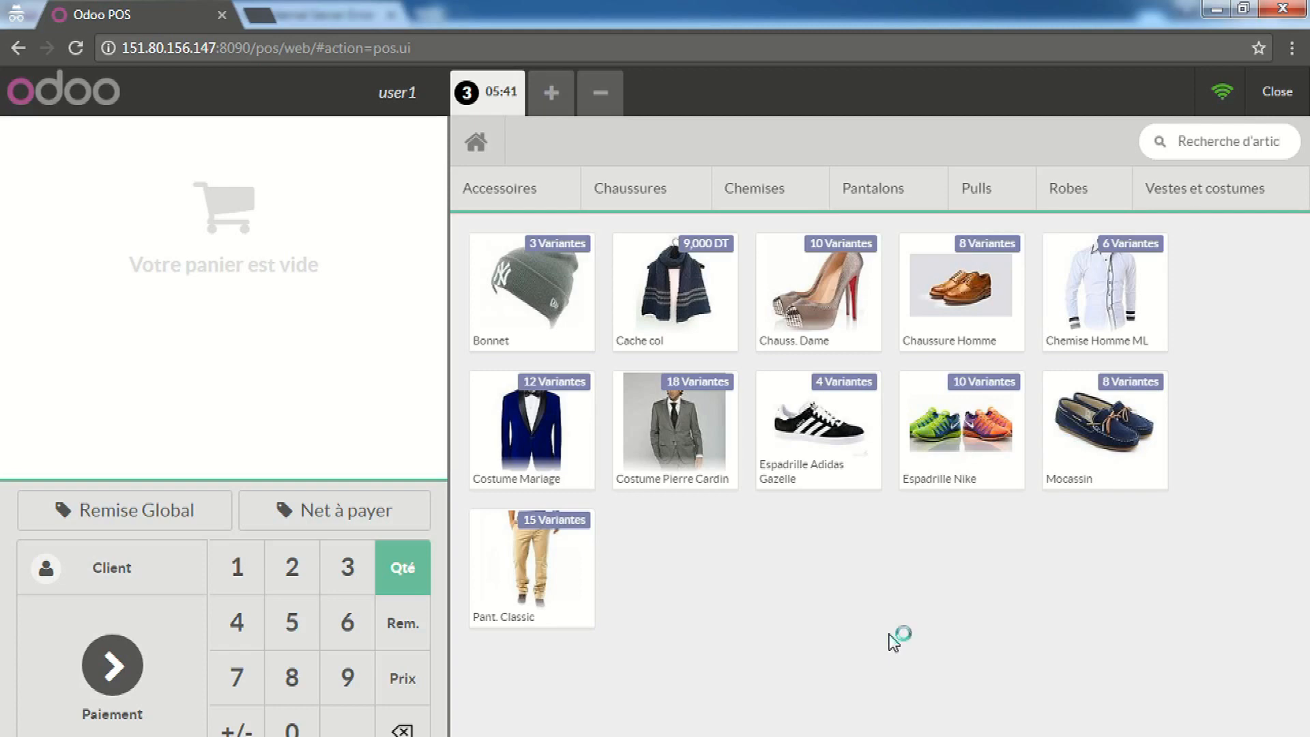
Sell a Costume Mariage (Noir, 48) for 399,000 DT paid in cash
{"action": "left_click", "coordinate": [541, 461]}
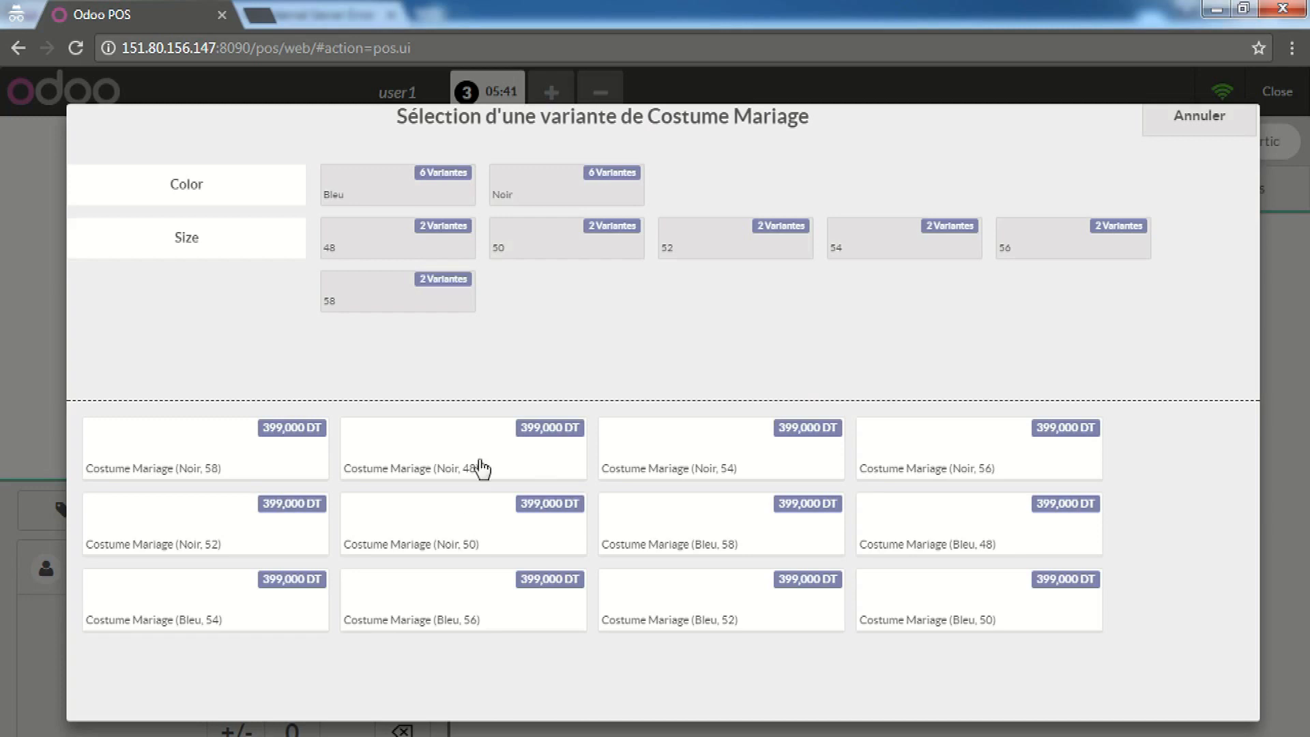
{"action": "left_click", "coordinate": [475, 453]}
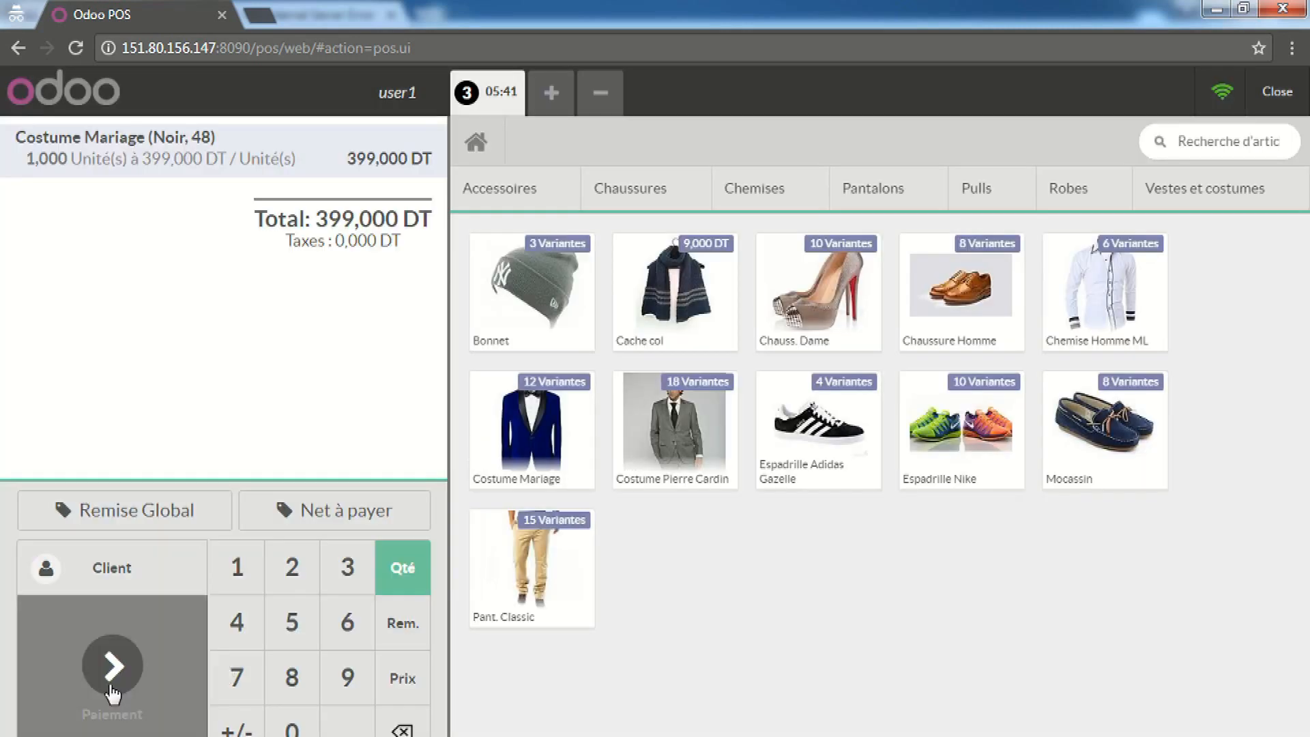
{"action": "left_click", "coordinate": [110, 672]}
{"action": "left_click", "coordinate": [279, 232]}
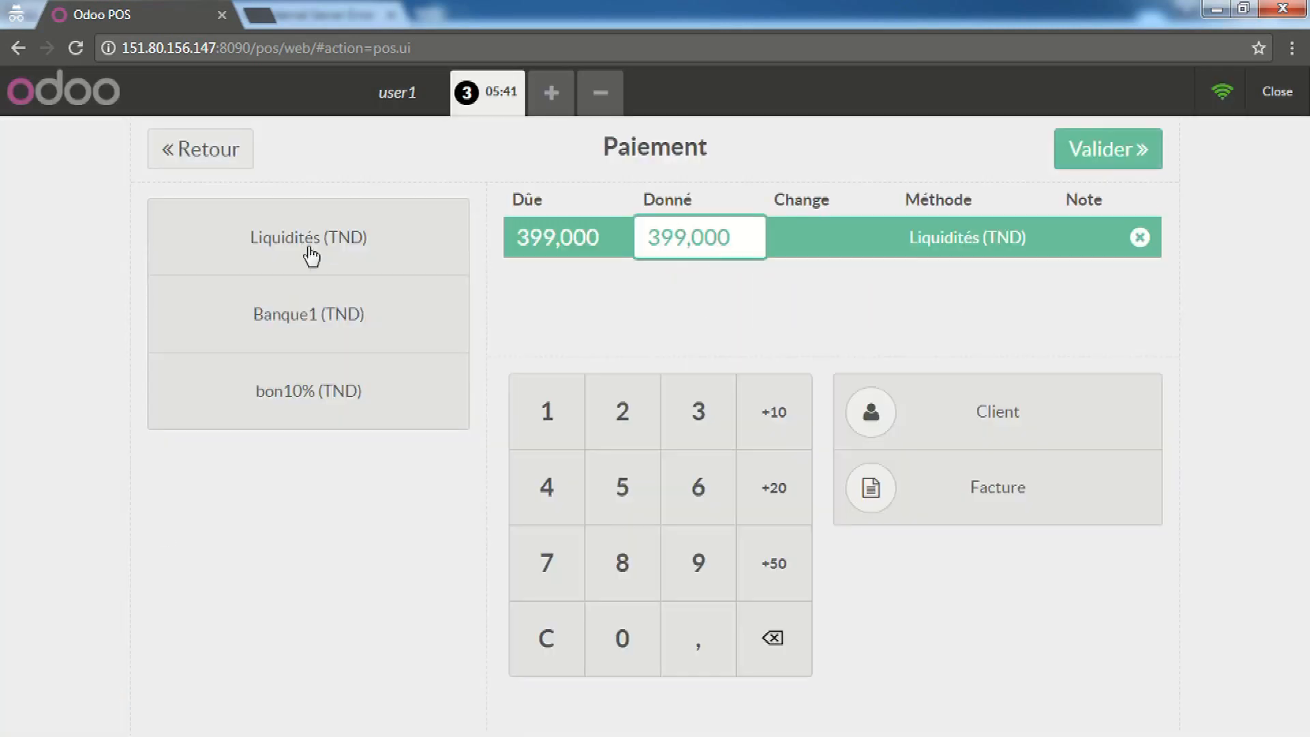
{"action": "left_click", "coordinate": [1122, 145]}
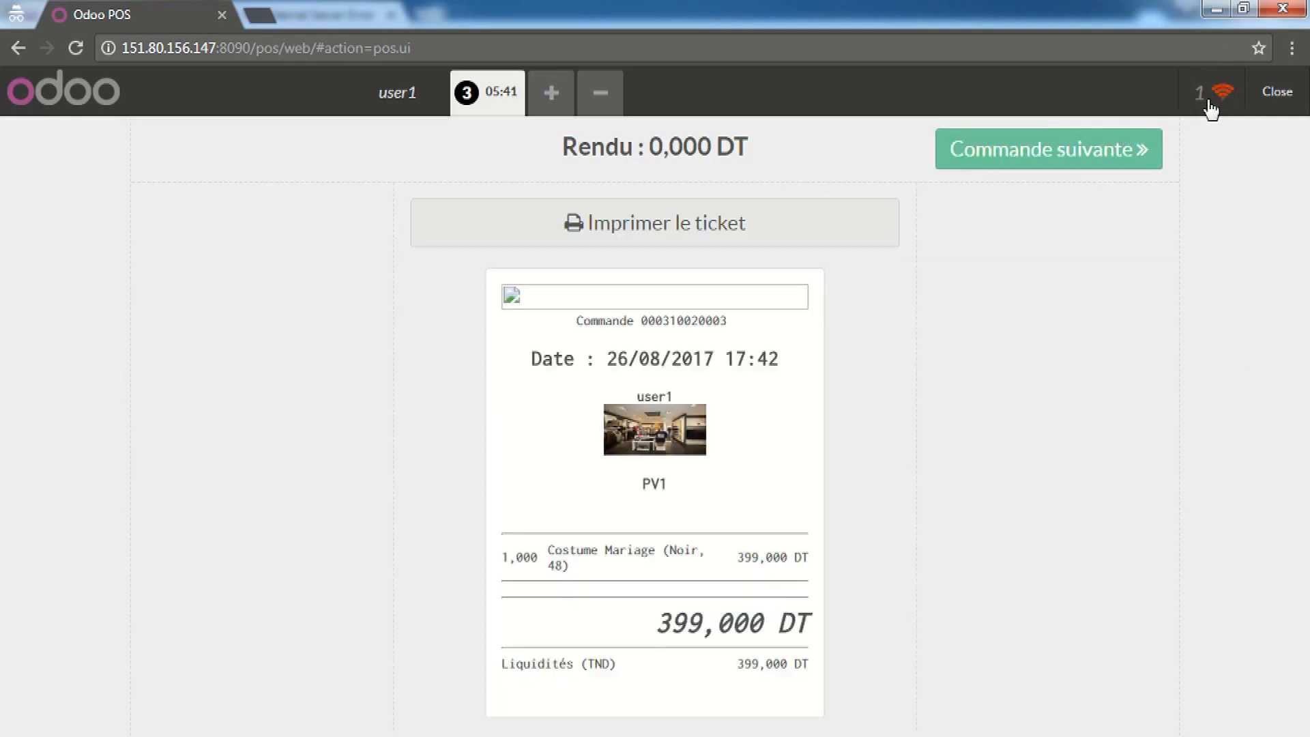
{"action": "left_click", "coordinate": [1141, 150]}
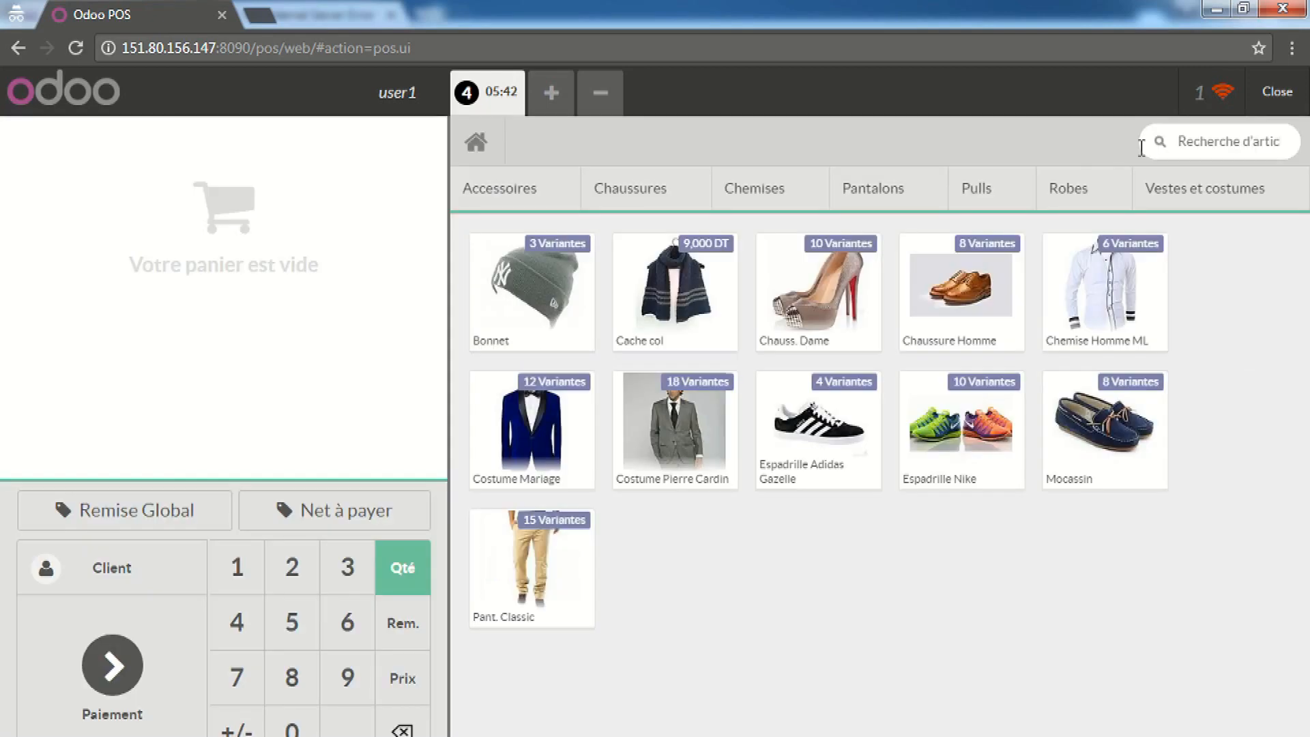
Sell a Chaussure Homme (Noir, 40) for 59,900 DT in cash, then start order 5
{"action": "left_click", "coordinate": [945, 285]}
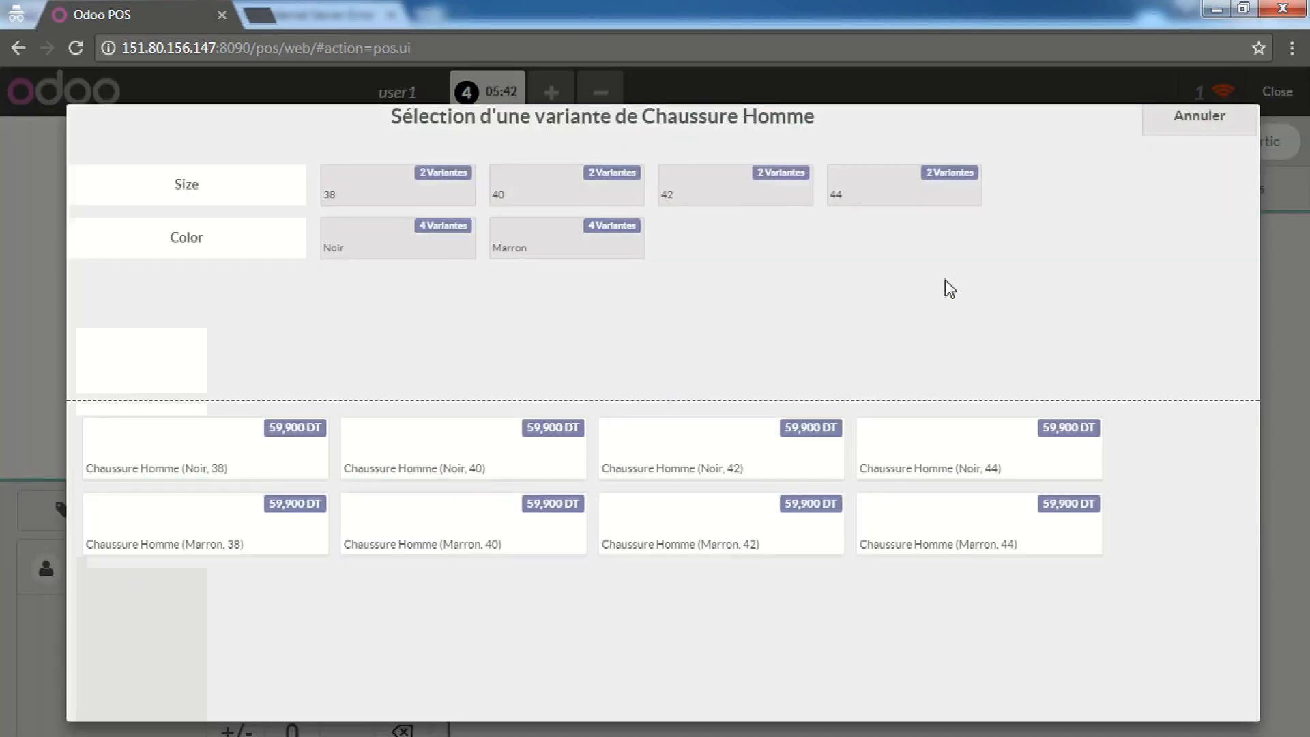
{"action": "left_click", "coordinate": [585, 436]}
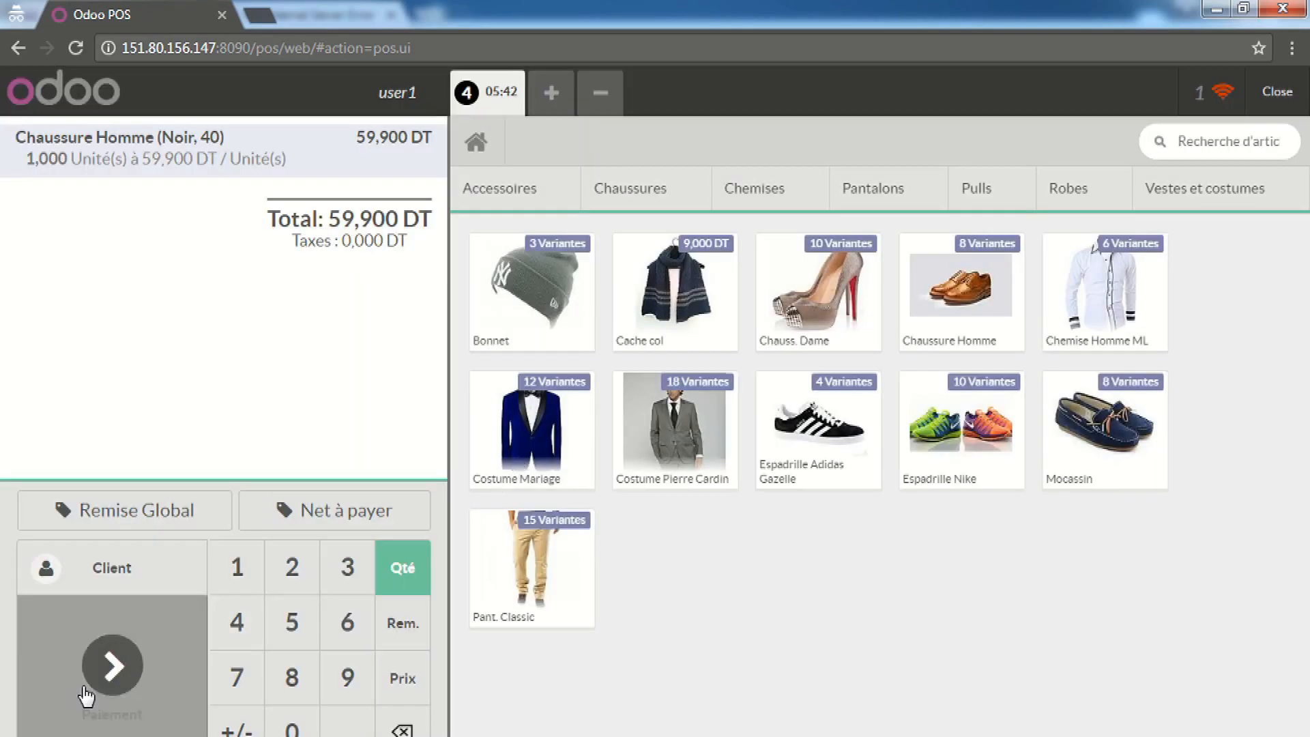
{"action": "left_click", "coordinate": [85, 694]}
{"action": "left_click", "coordinate": [344, 253]}
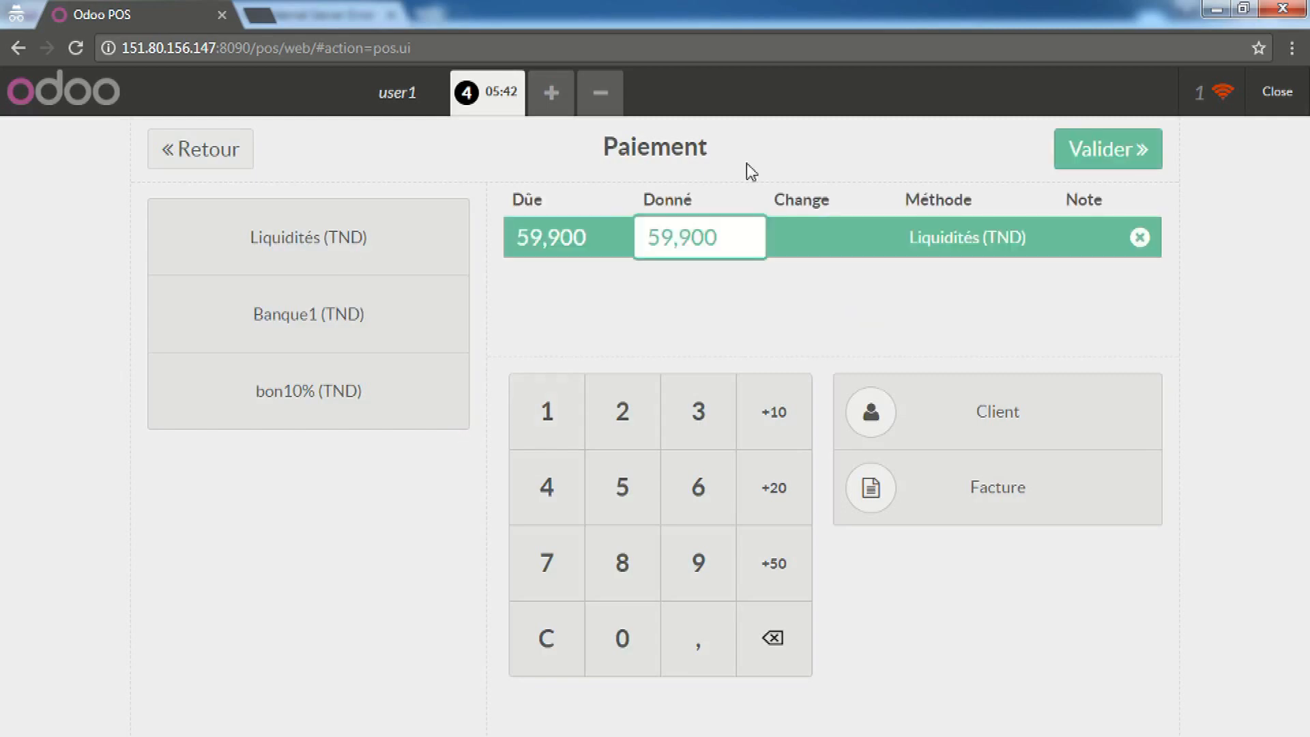
{"action": "left_click", "coordinate": [1068, 149]}
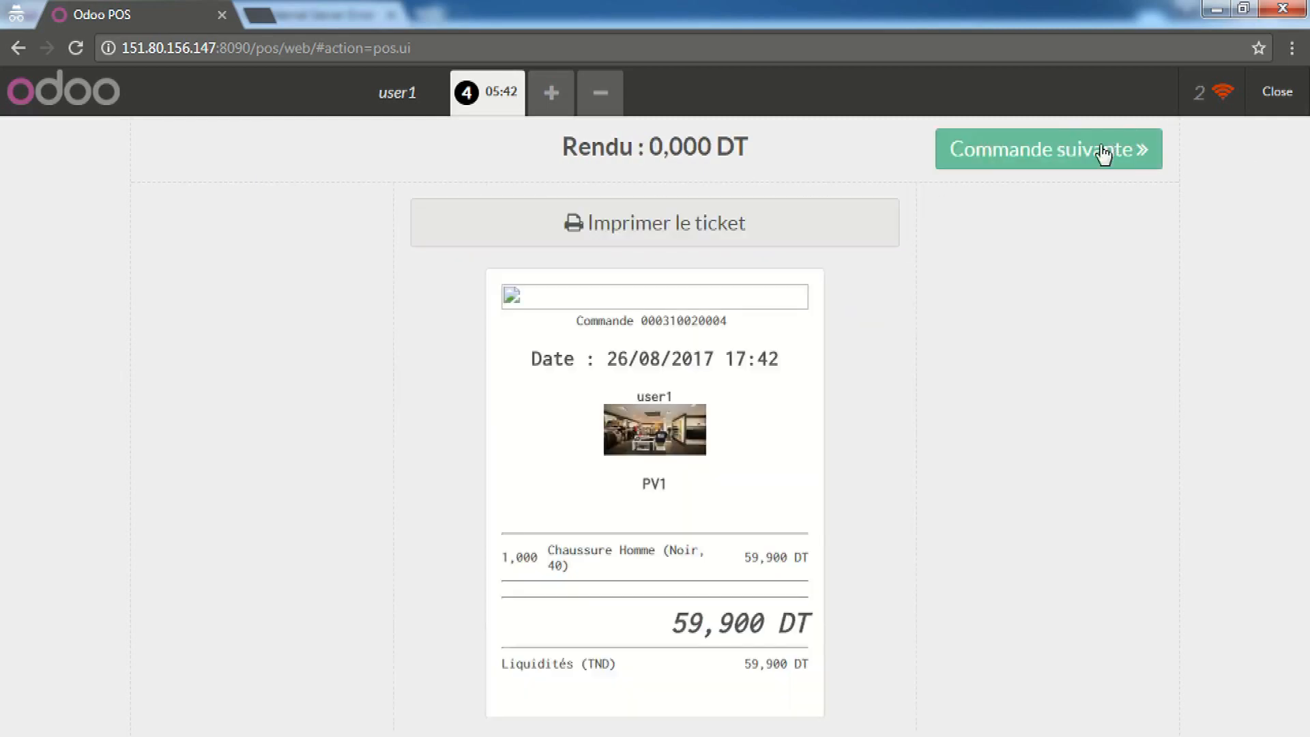
{"action": "left_click", "coordinate": [1103, 152]}
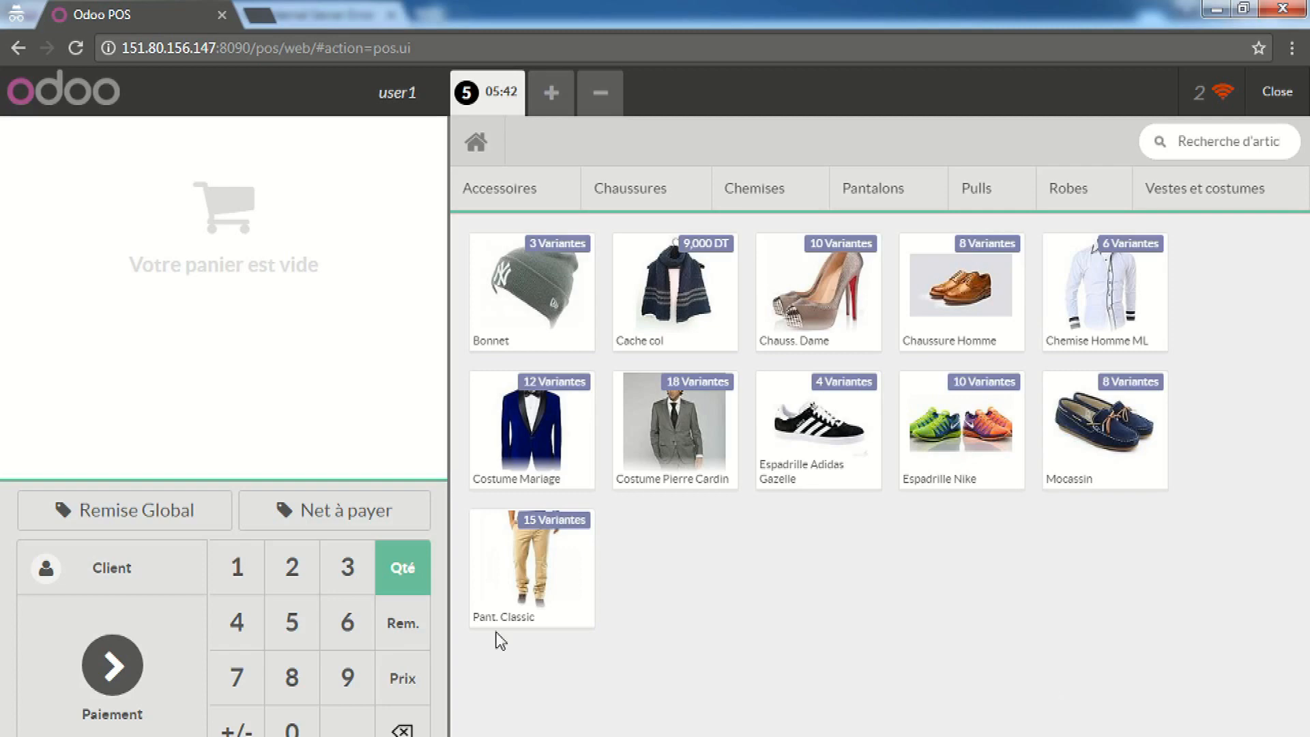
Sell a Pant. Classic (Marron, 38) for 99,900 DT in cash and start order 6
{"action": "left_click", "coordinate": [531, 550]}
{"action": "left_click", "coordinate": [533, 550]}
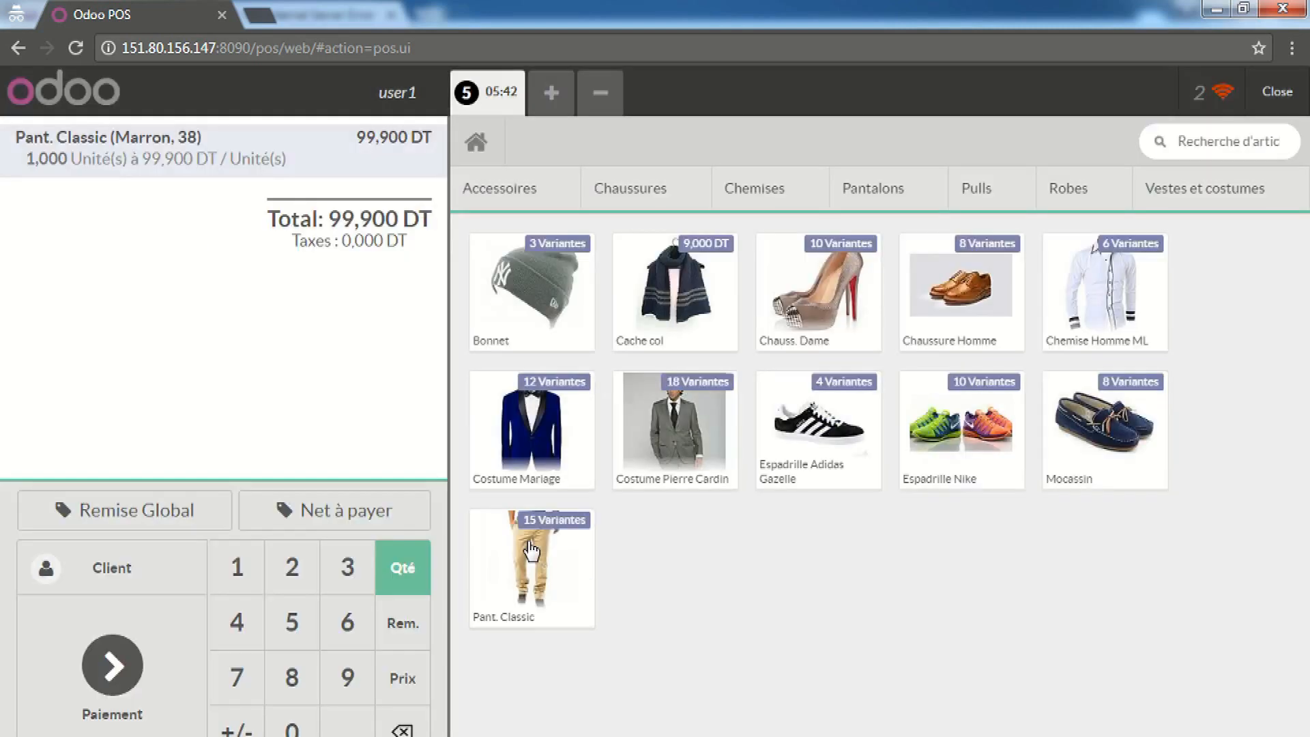
{"action": "left_click", "coordinate": [122, 682]}
{"action": "left_click", "coordinate": [380, 235]}
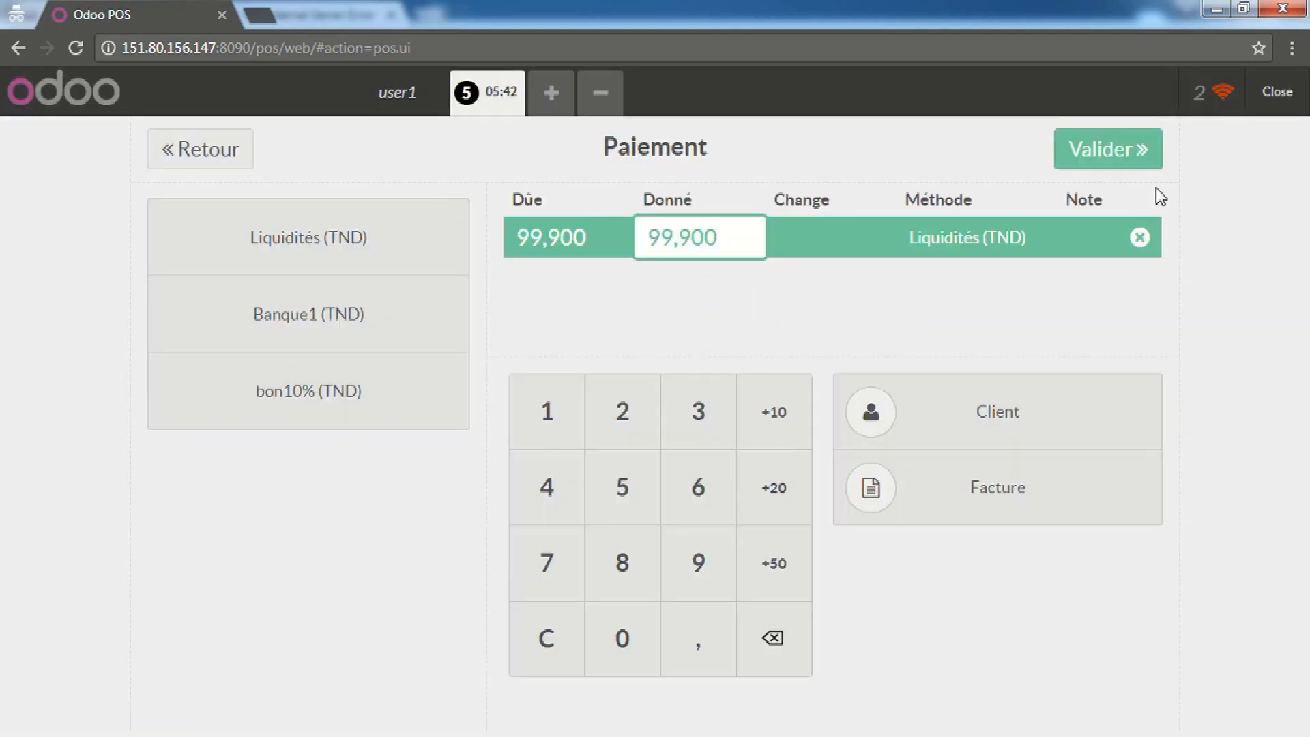
{"action": "left_click", "coordinate": [1128, 154]}
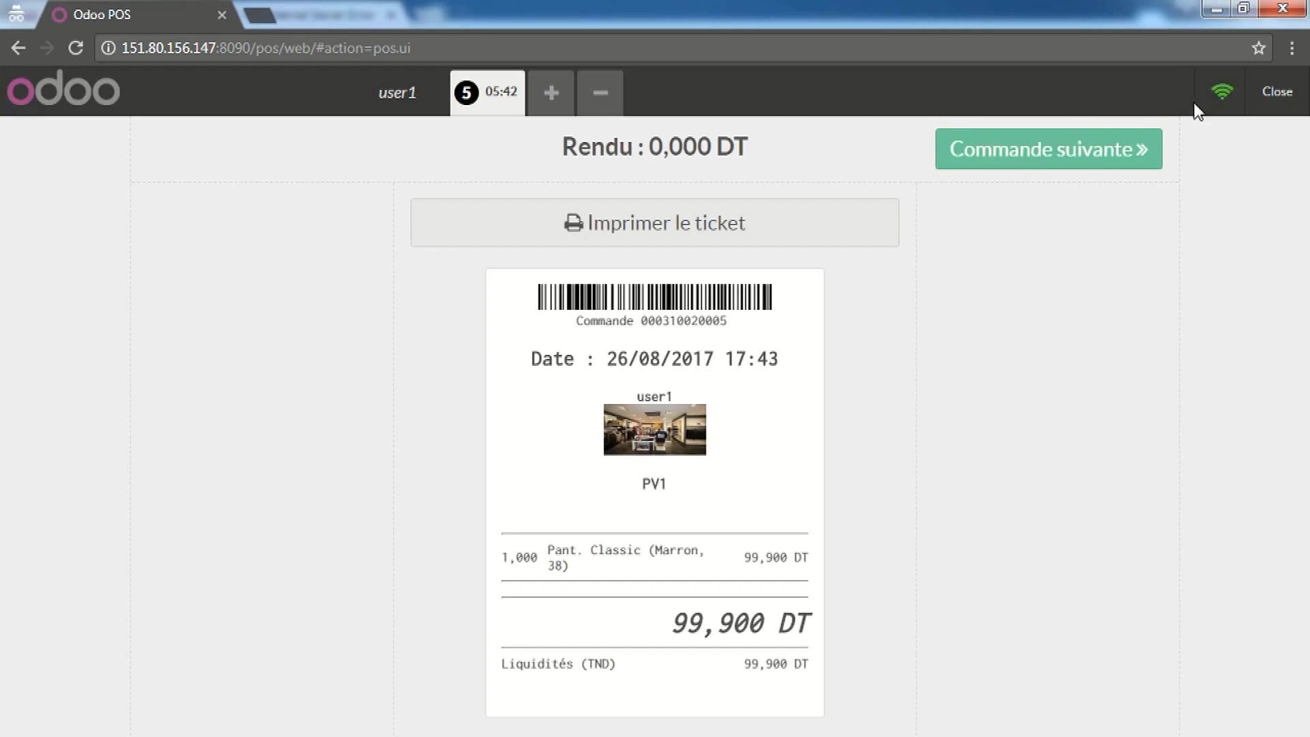
{"action": "left_click", "coordinate": [1146, 163]}
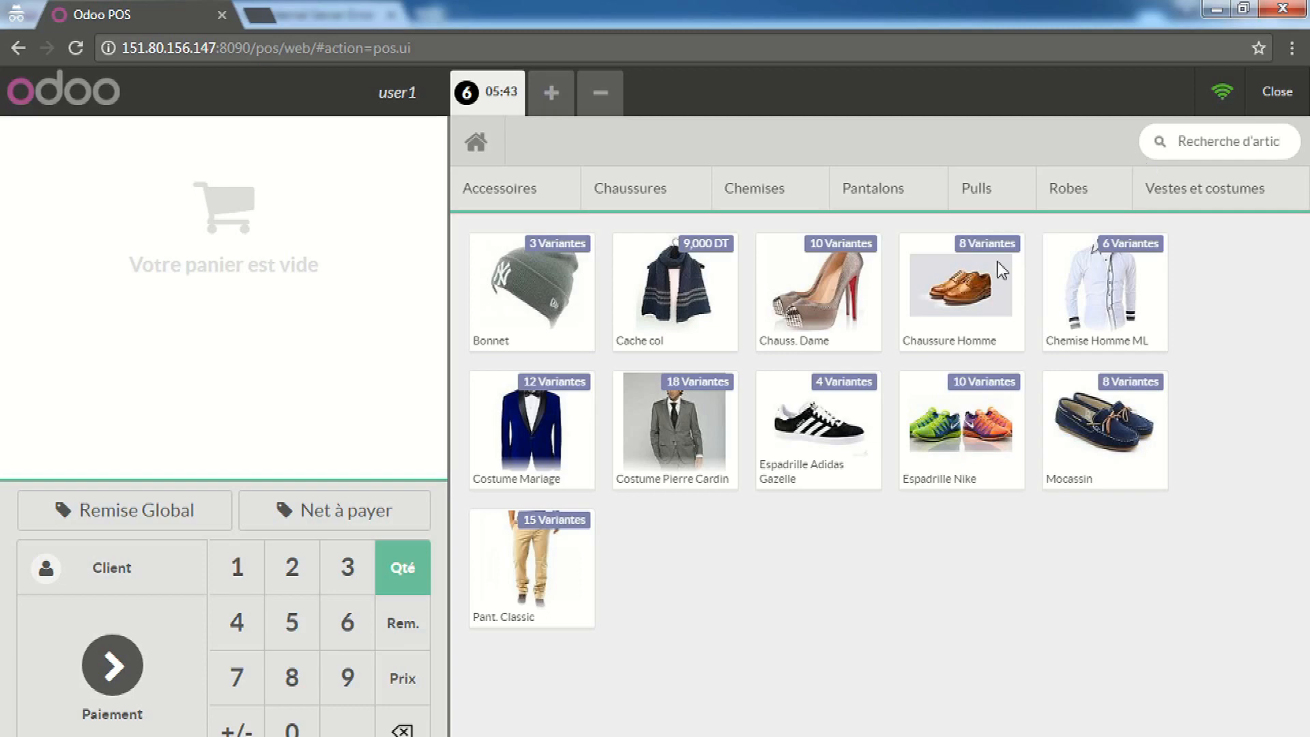
Close the PV1 point-of-sale session and confirm the closing
{"action": "left_click", "coordinate": [1279, 104]}
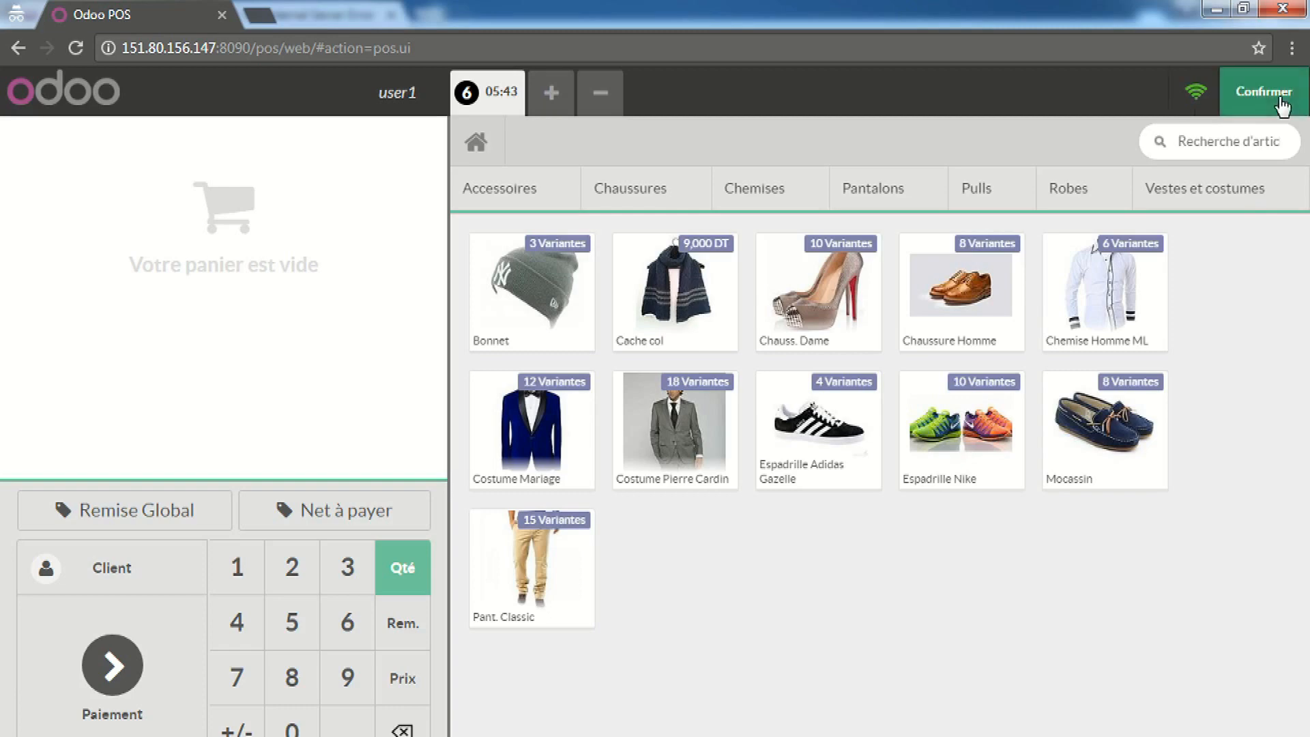
{"action": "left_click", "coordinate": [1260, 93]}
{"action": "left_click", "coordinate": [1261, 94]}
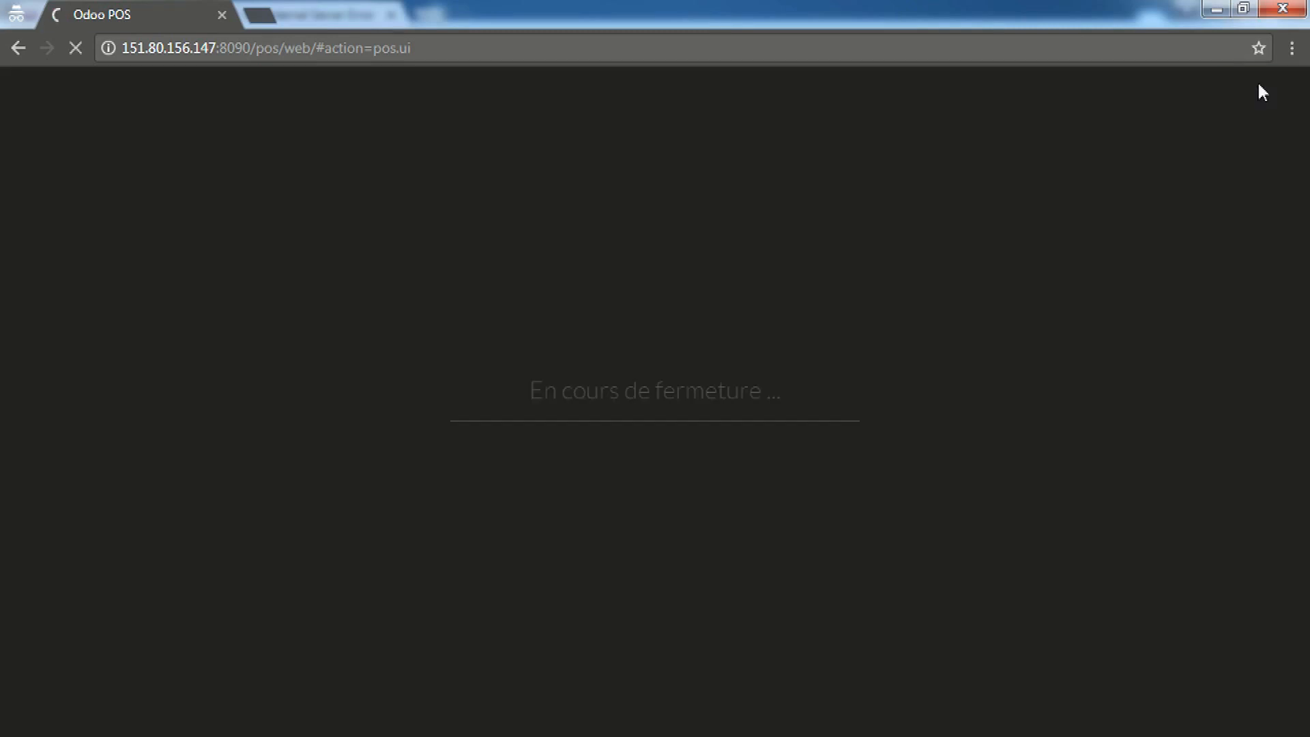
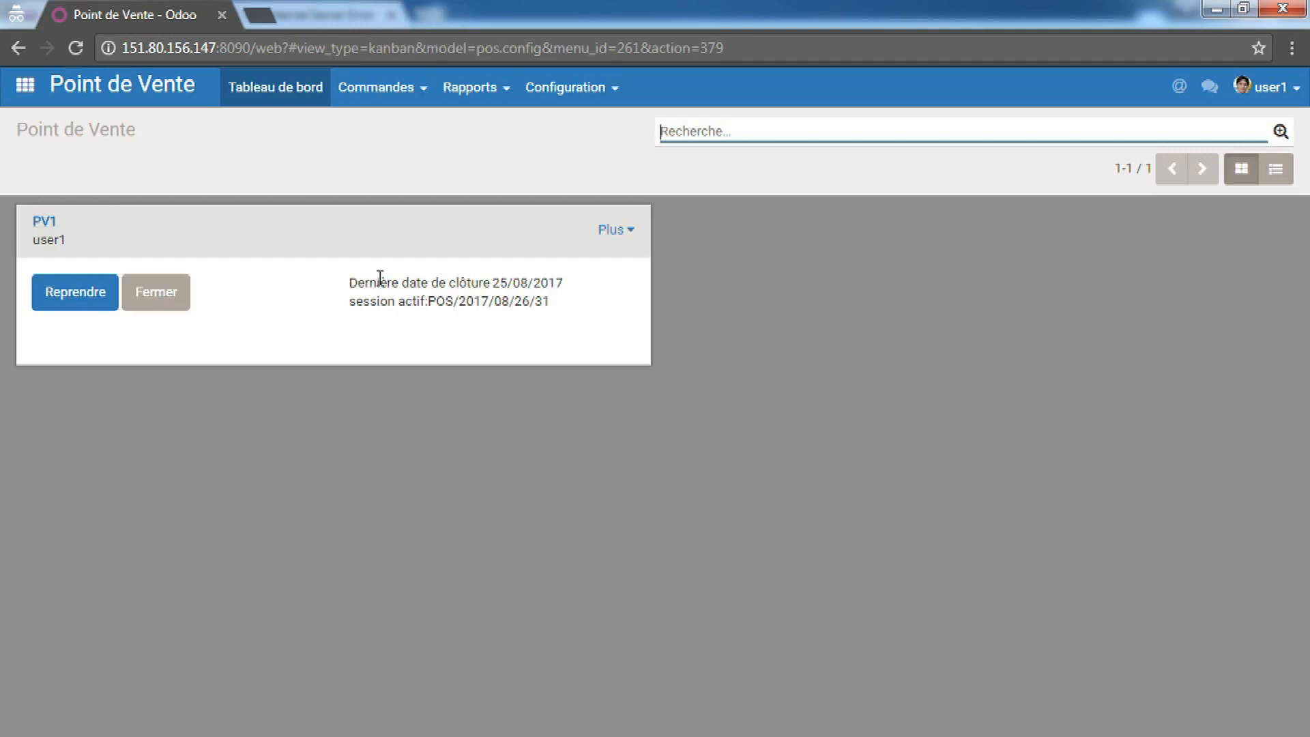
Review PV1's sales list and detailed sales lines, returning to the dashboard each time
{"action": "left_click", "coordinate": [628, 232]}
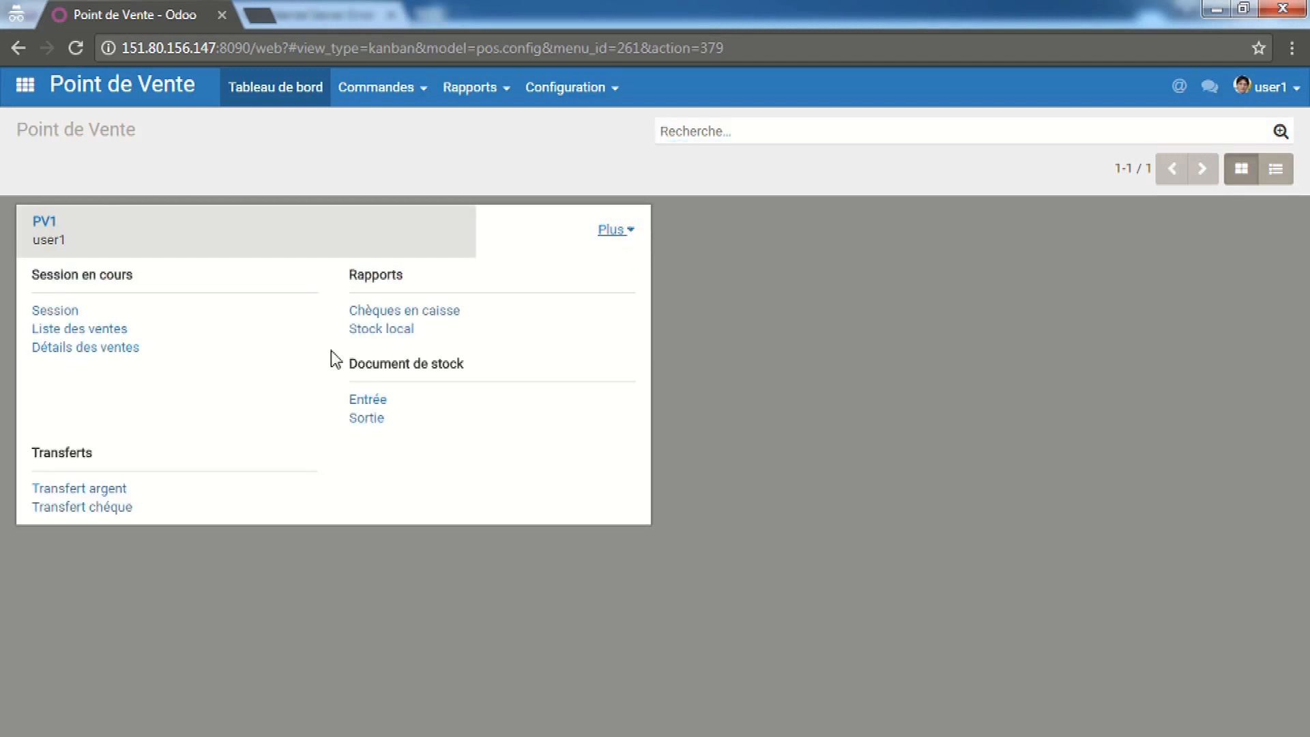
{"action": "left_click", "coordinate": [102, 331]}
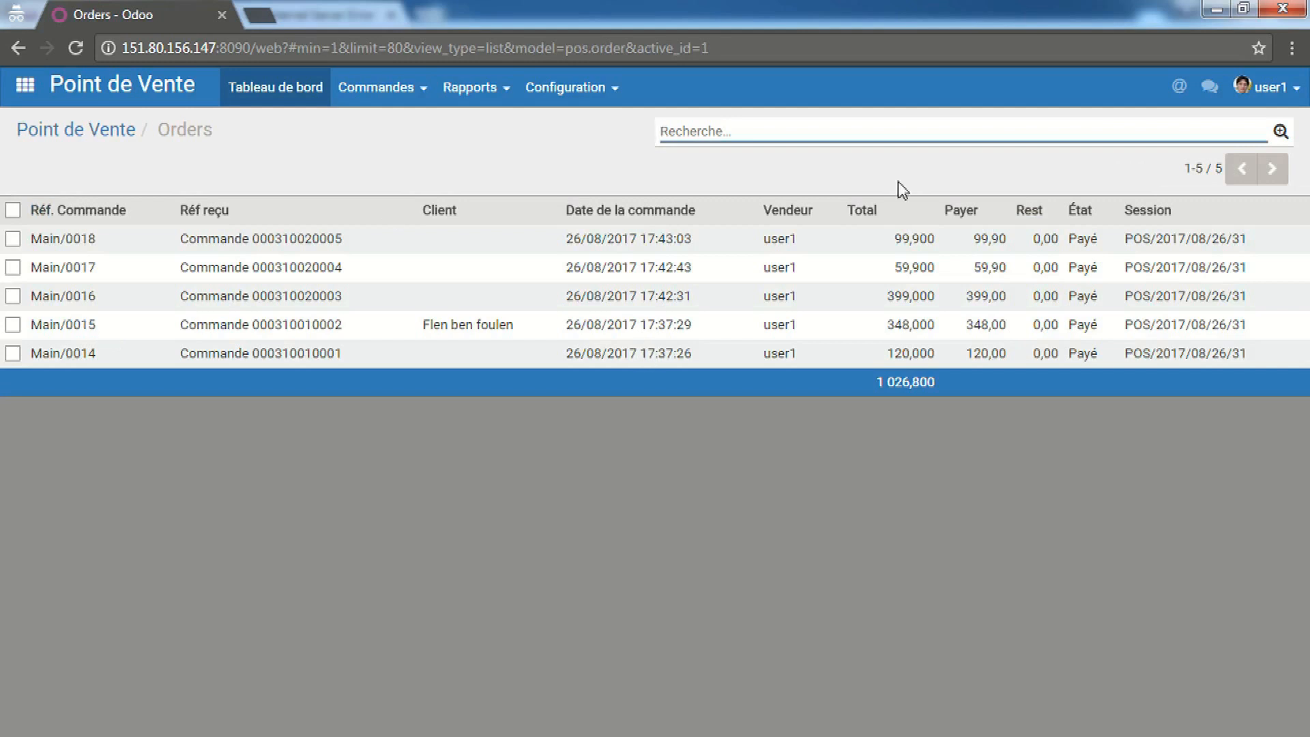
{"action": "left_click", "coordinate": [108, 135]}
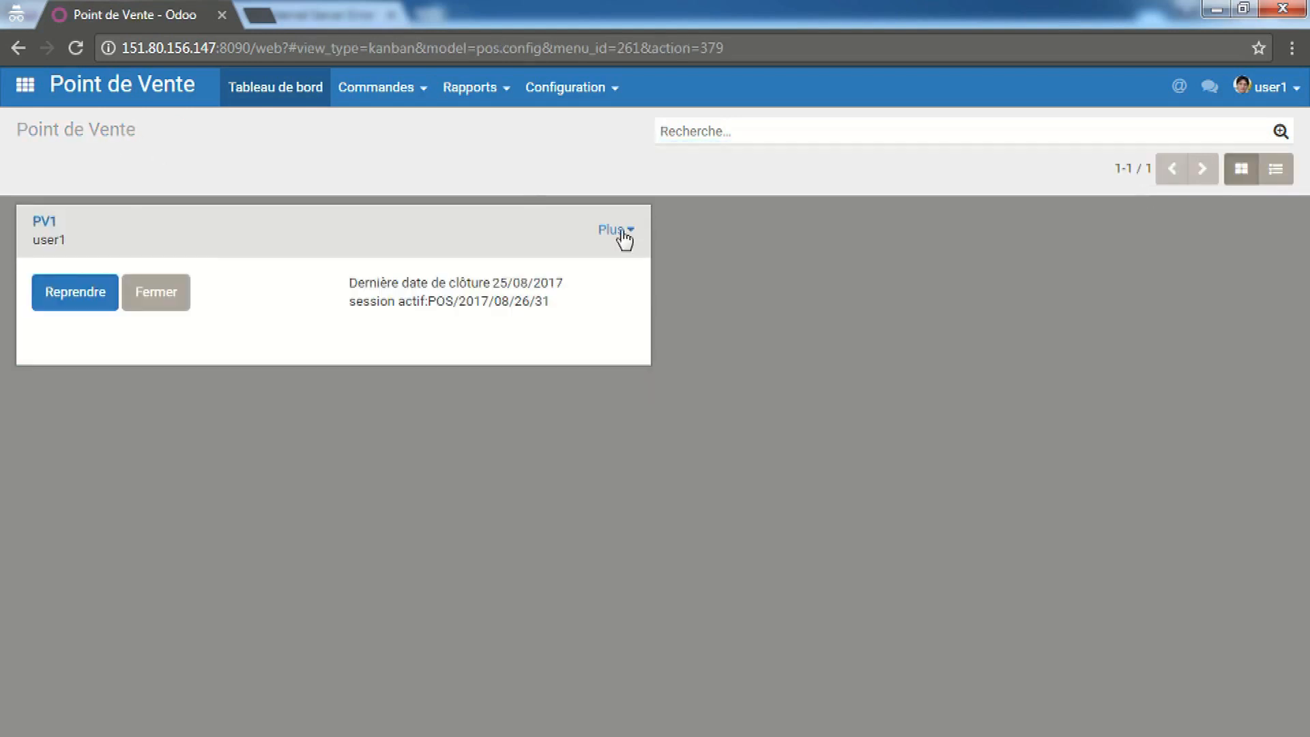
{"action": "left_click", "coordinate": [617, 232]}
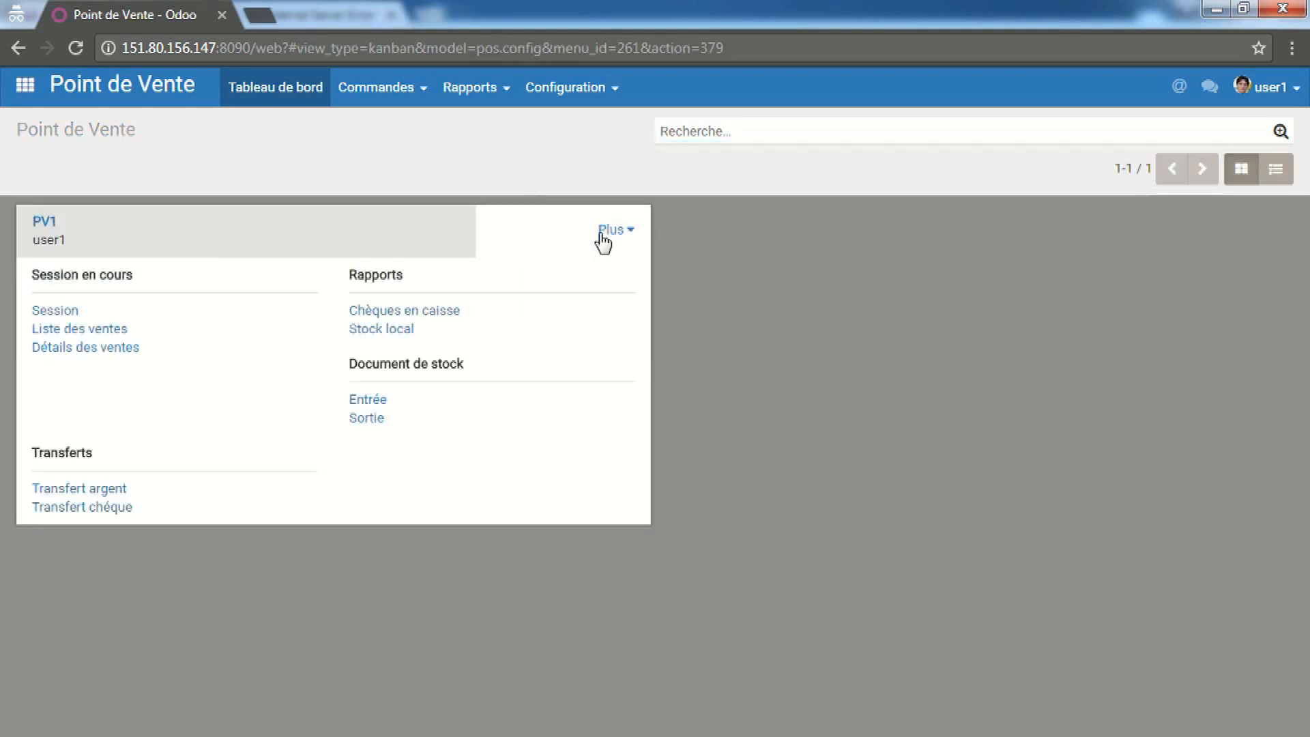
{"action": "left_click", "coordinate": [104, 358]}
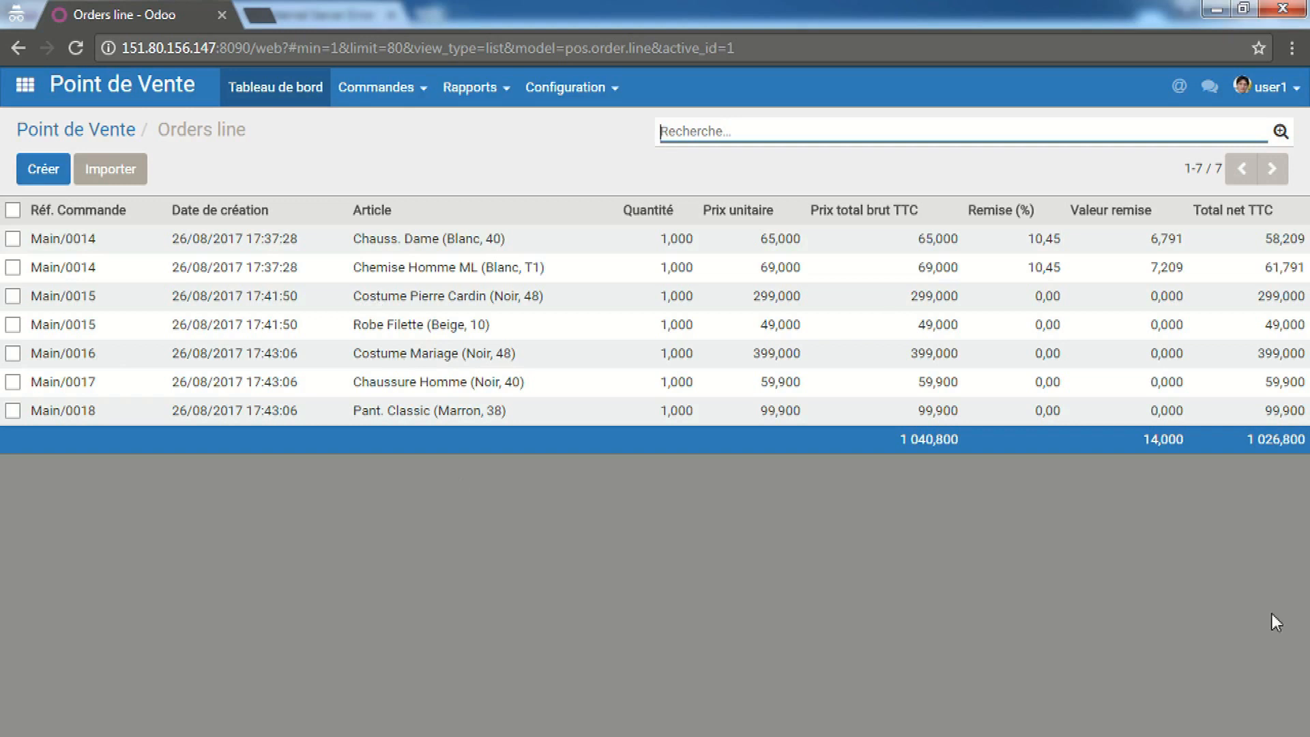
{"action": "left_click", "coordinate": [102, 130]}
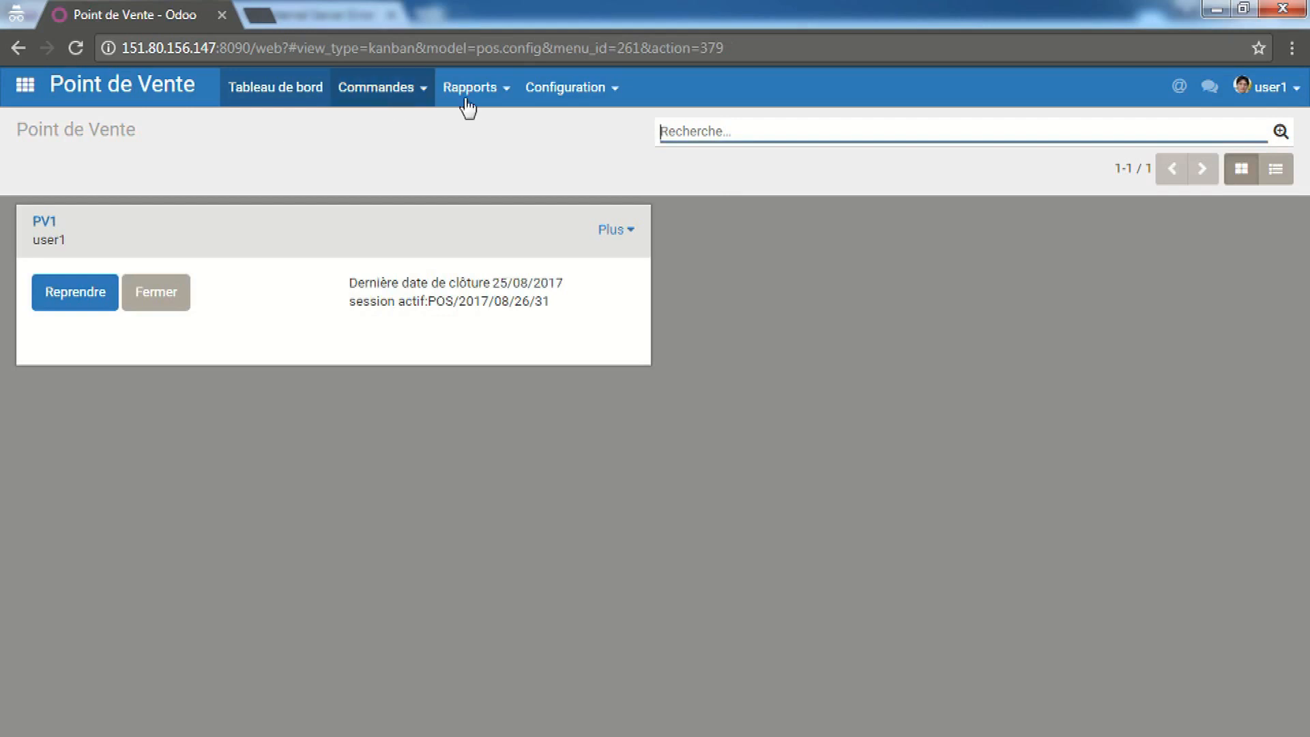
List all point-of-sale orders filtered to Aujourd'hui, then glance at the Commandes and Rapports menus
{"action": "left_click", "coordinate": [415, 99]}
{"action": "left_click", "coordinate": [405, 127]}
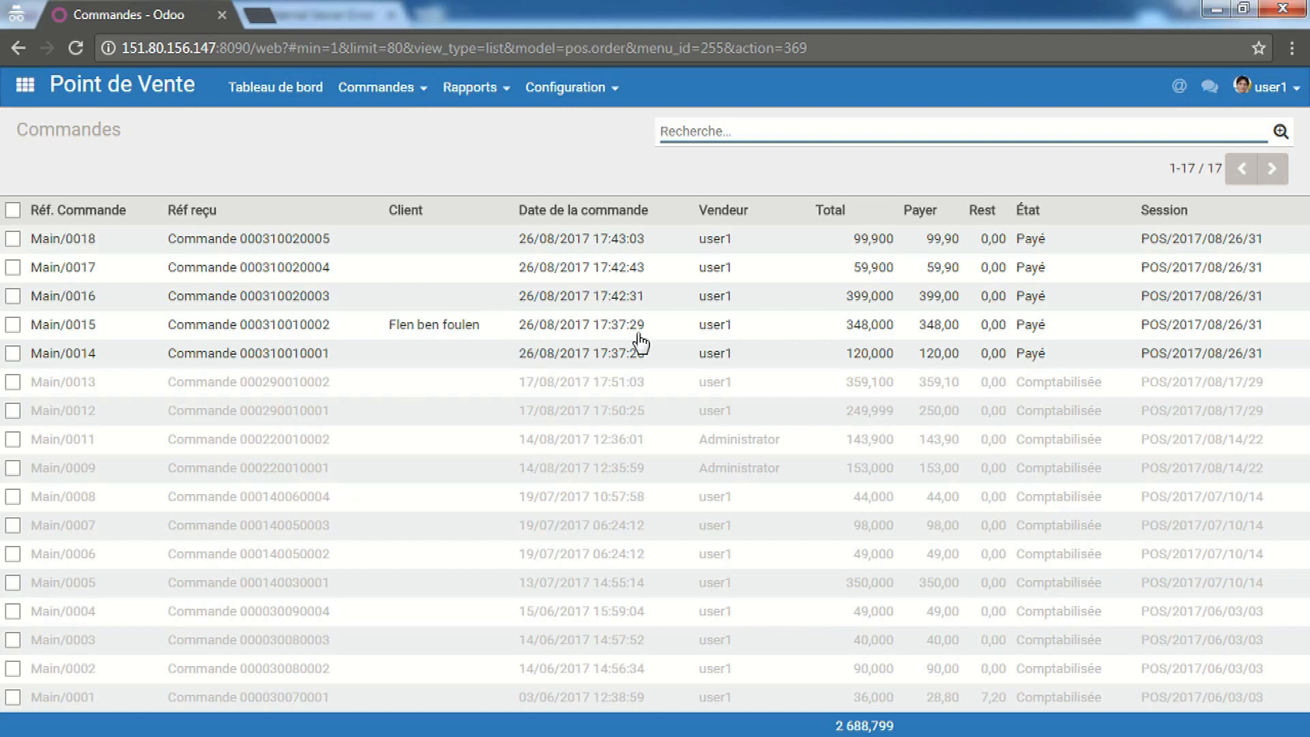
{"action": "left_click", "coordinate": [1280, 132]}
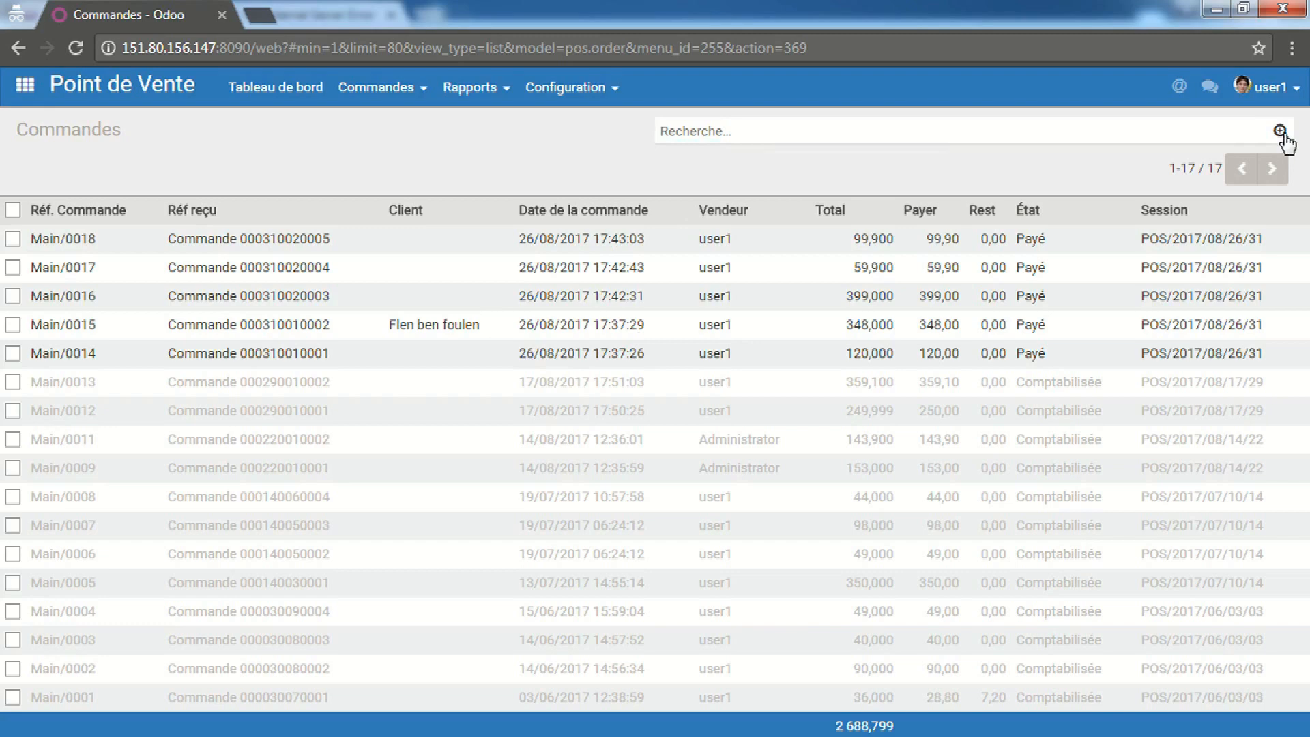
{"action": "left_click", "coordinate": [690, 173]}
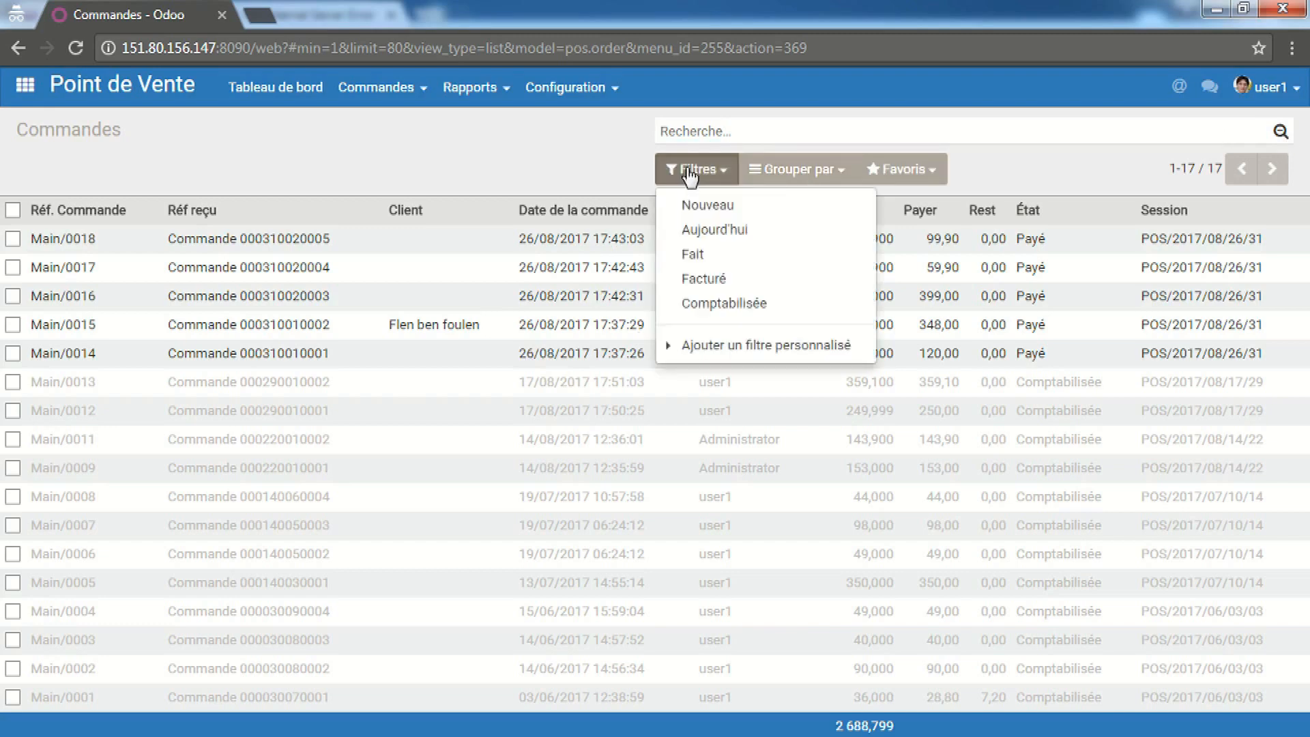
{"action": "left_click", "coordinate": [720, 236]}
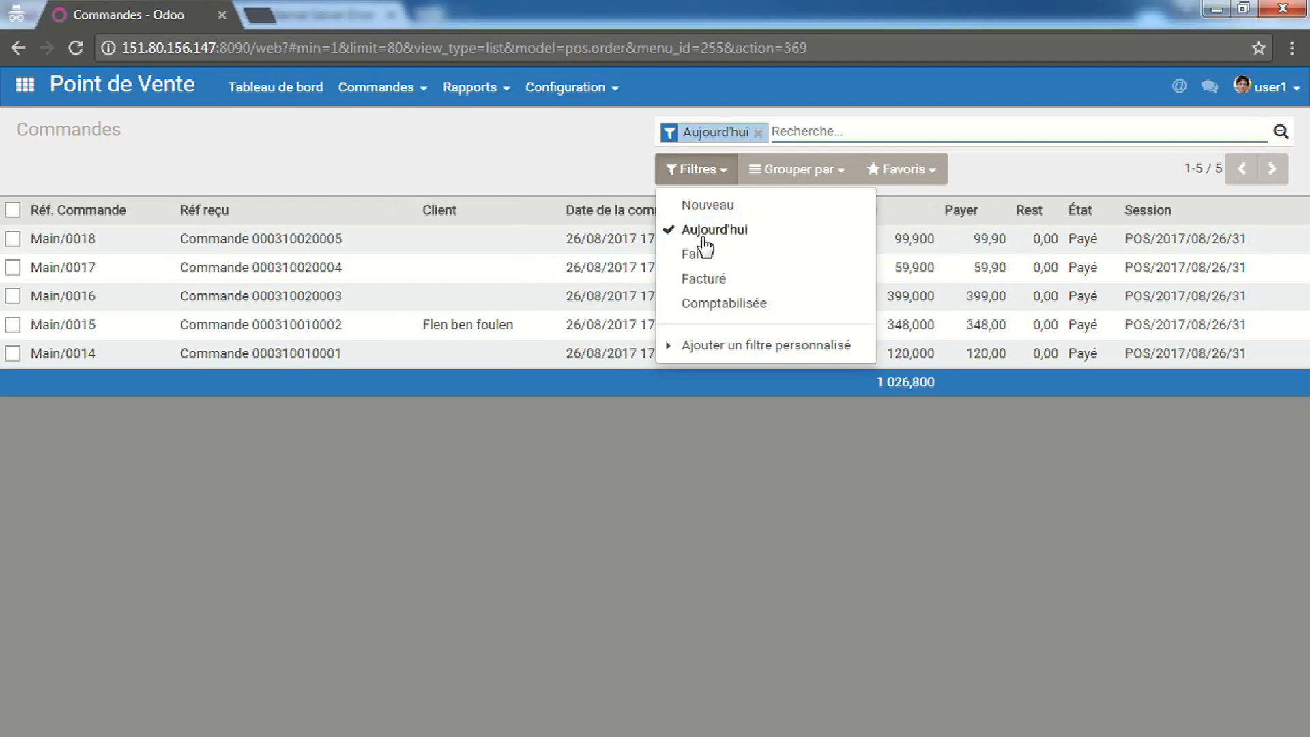
{"action": "left_click", "coordinate": [456, 190]}
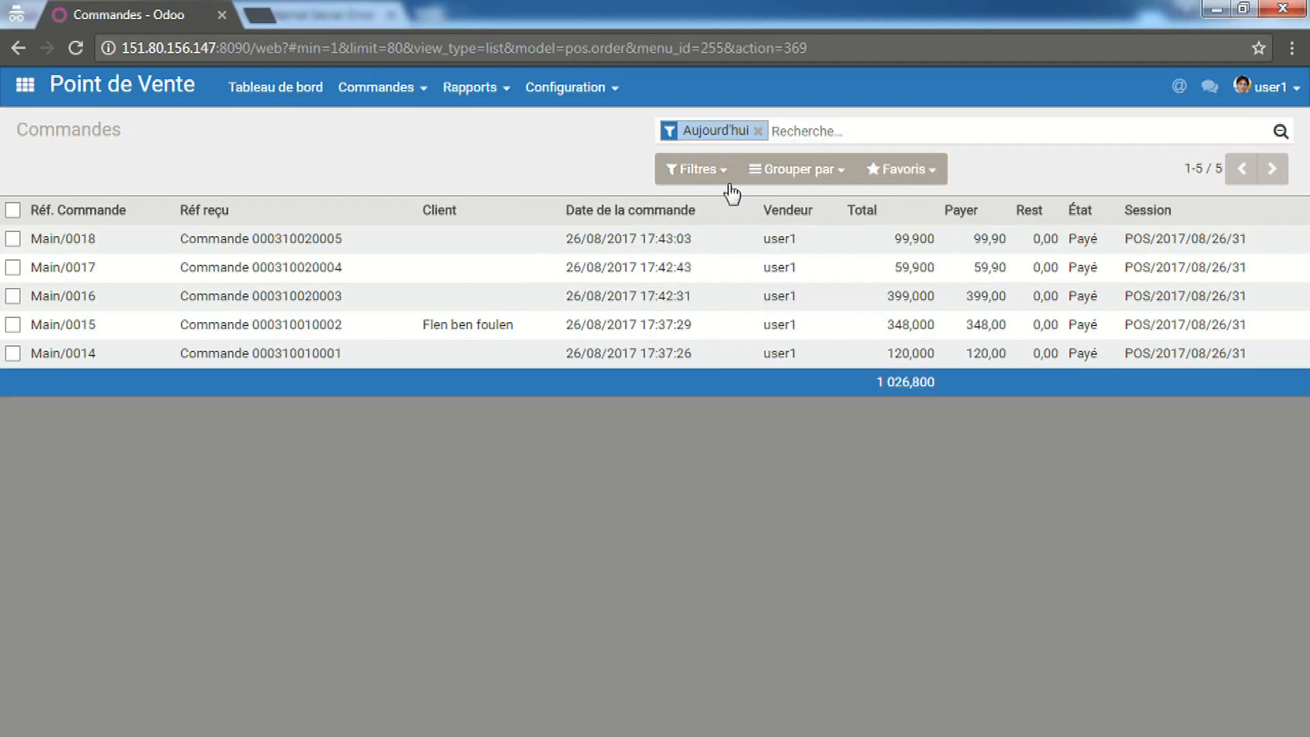
{"action": "left_click", "coordinate": [407, 99]}
{"action": "left_click", "coordinate": [474, 99]}
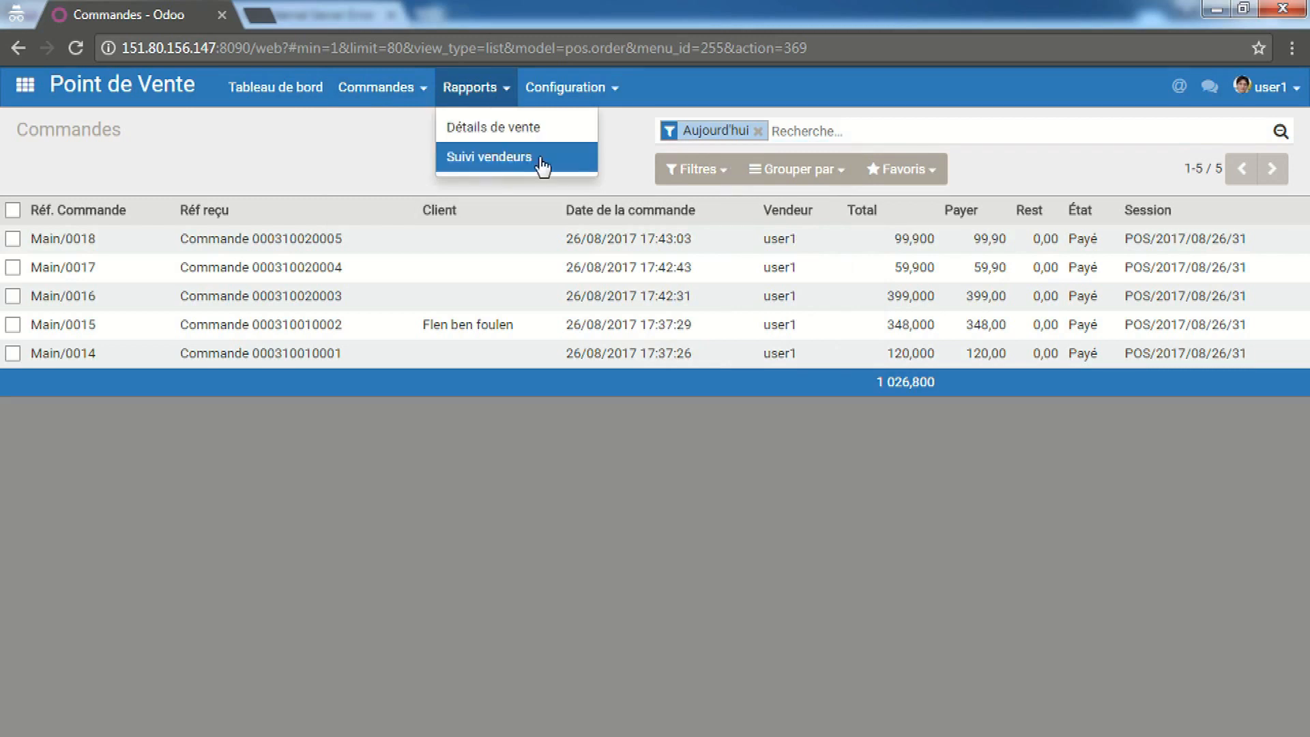
{"action": "left_click", "coordinate": [405, 168]}
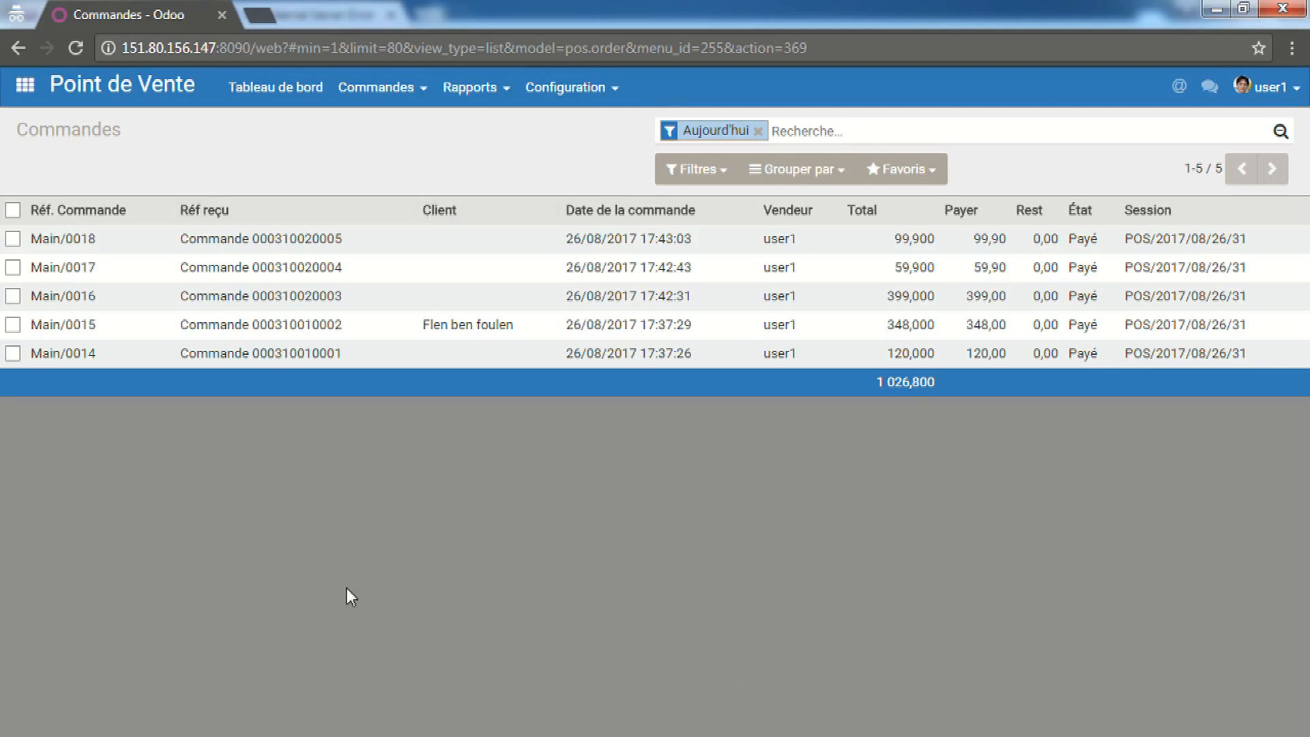
Reload the Odoo URL in the error window and open the Point de Vente app
{"action": "mouse_move", "coordinate": [281, 734]}
{"action": "left_click", "coordinate": [180, 719]}
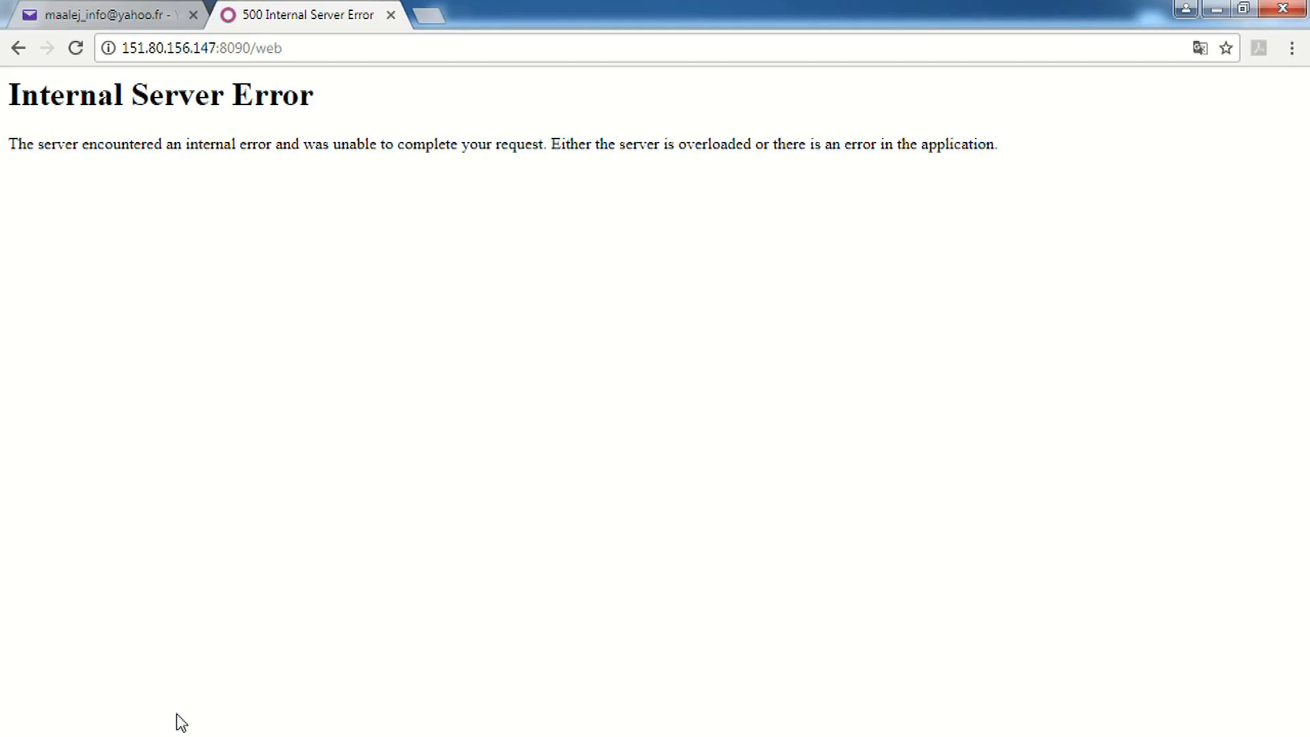
{"action": "left_click", "coordinate": [198, 47]}
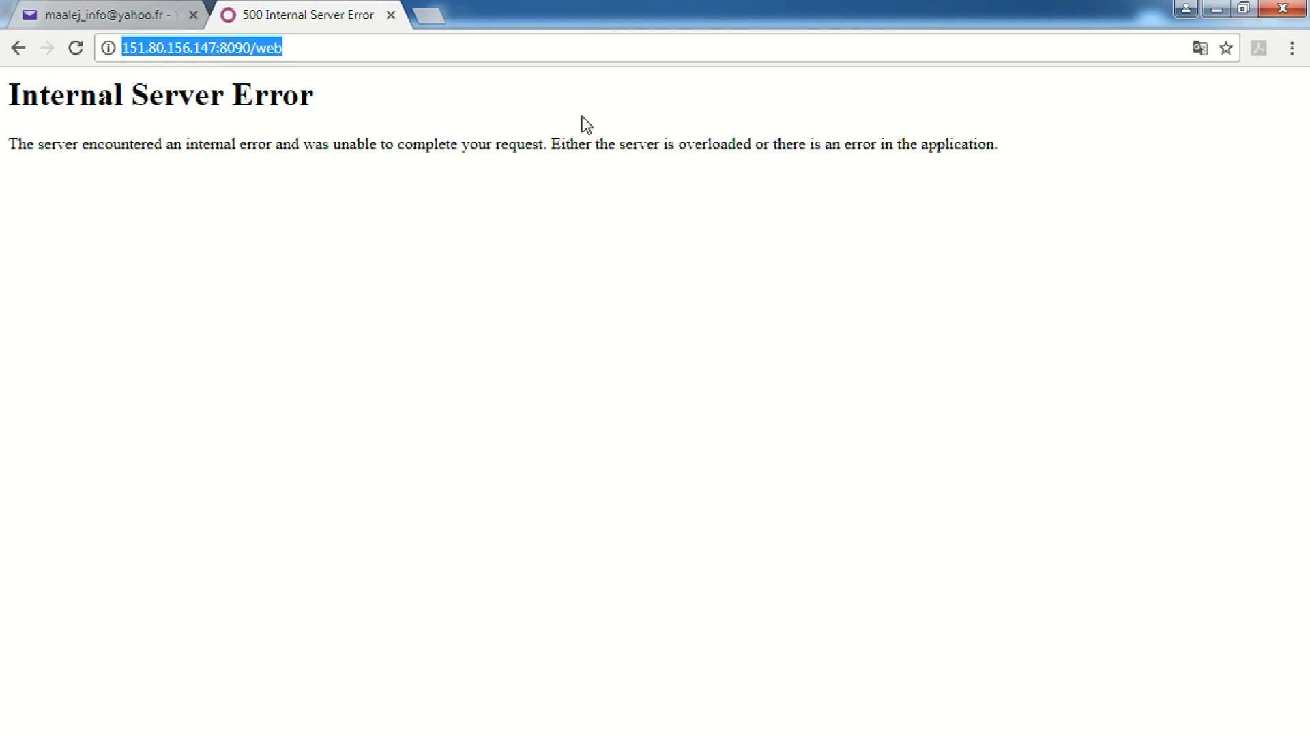
{"action": "key", "text": "Return"}
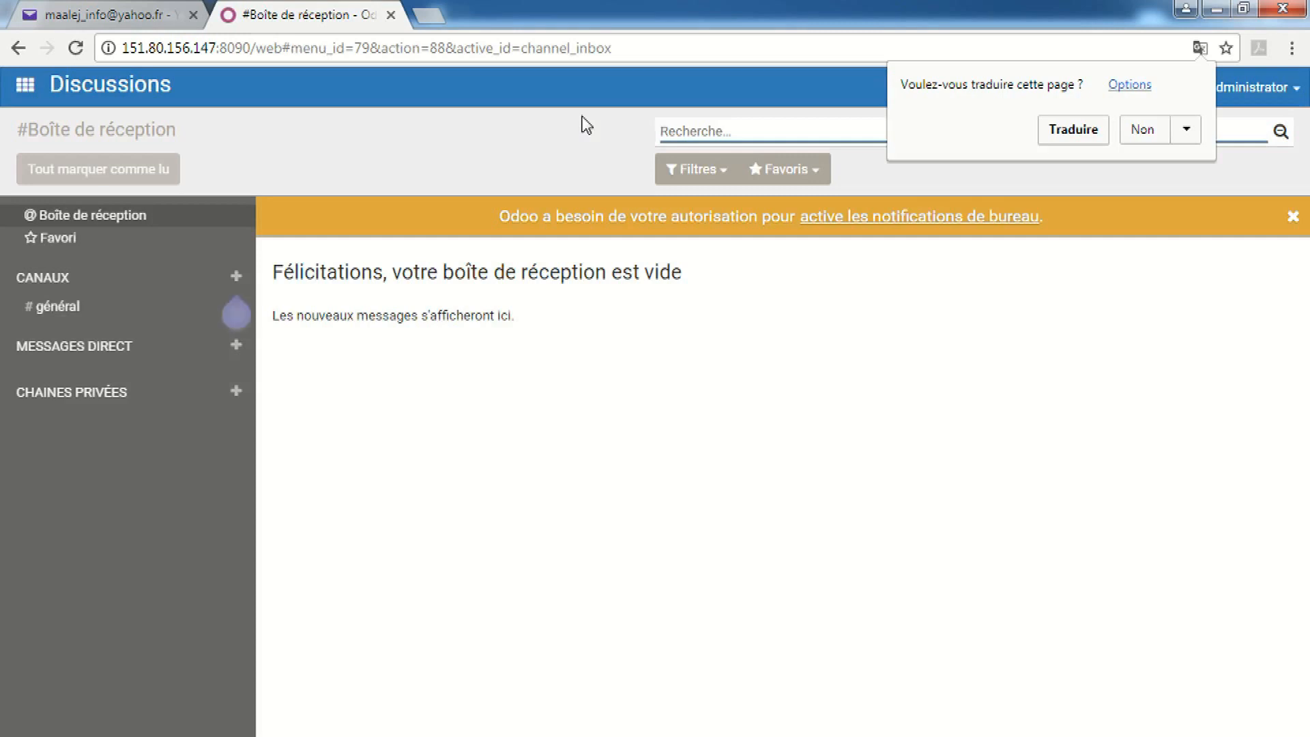
{"action": "left_click", "coordinate": [28, 84]}
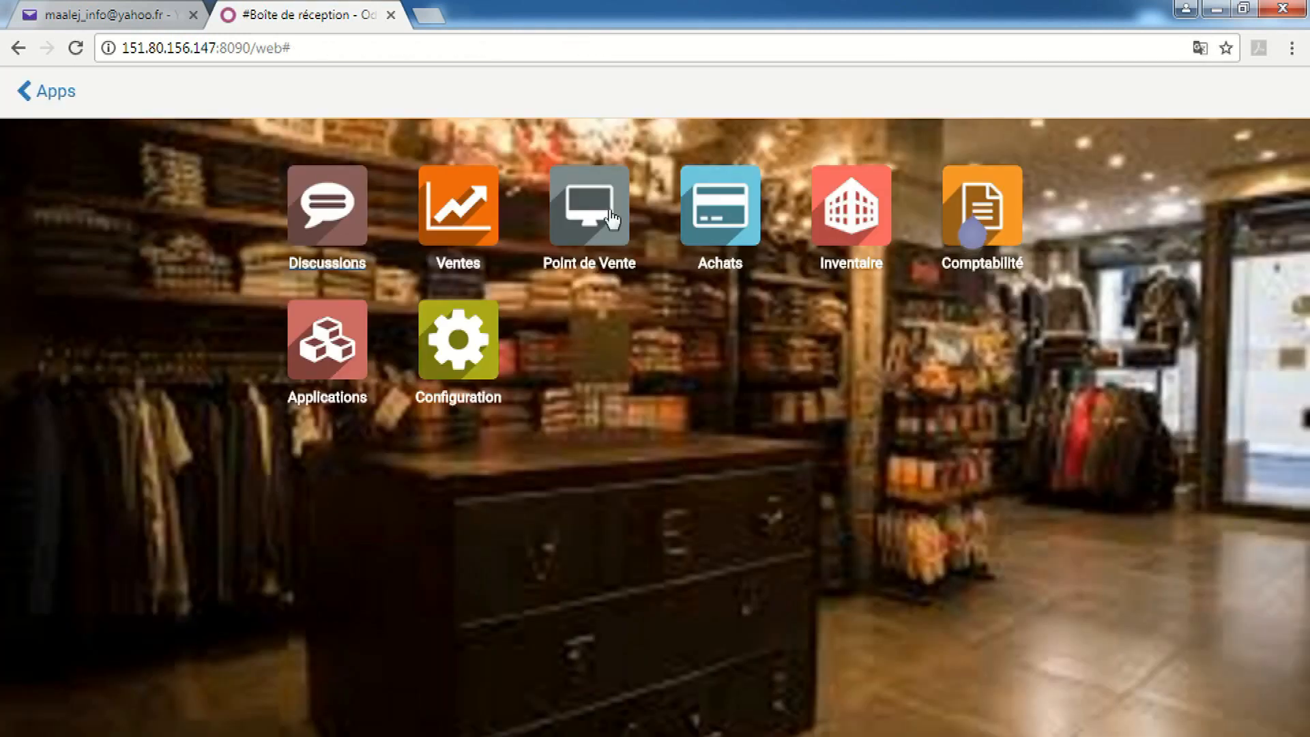
{"action": "left_click", "coordinate": [603, 218]}
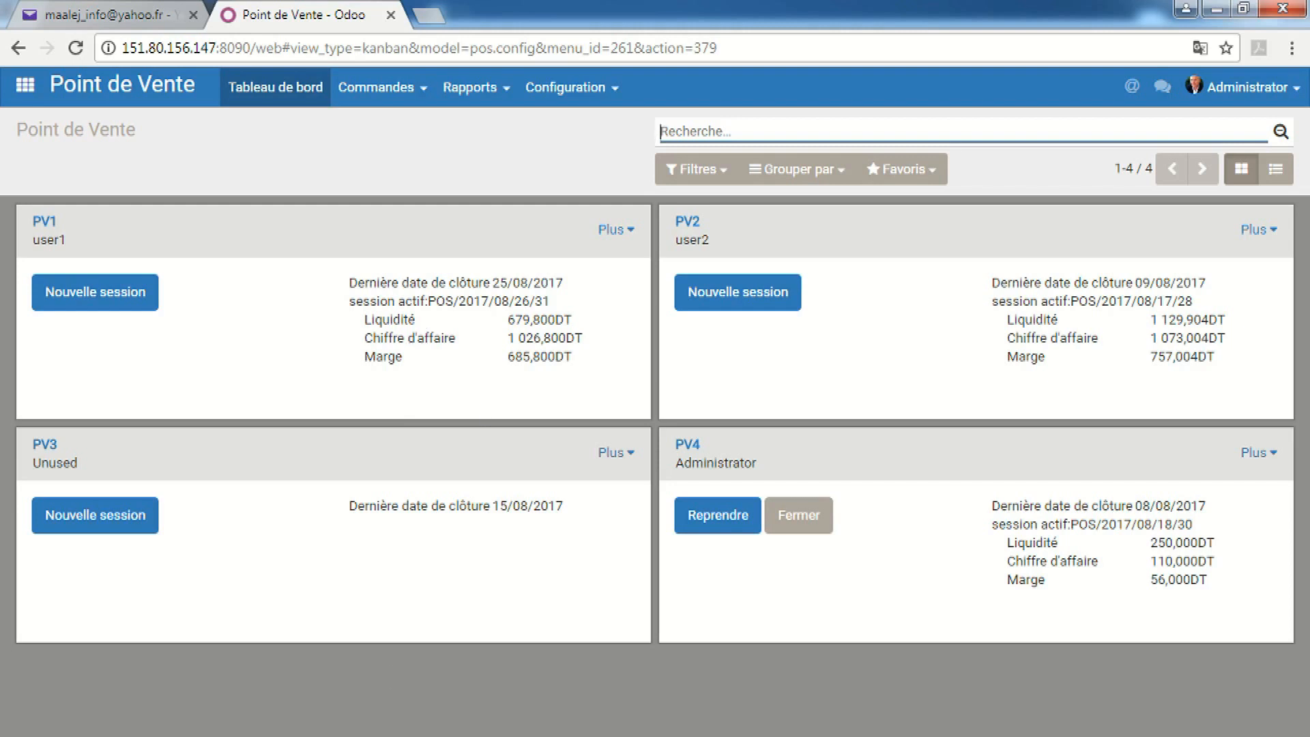
Open the Sessions list and select PV1's En cours session POS/2017/08/26/31
{"action": "mouse_move", "coordinate": [281, 735]}
{"action": "left_click", "coordinate": [369, 719]}
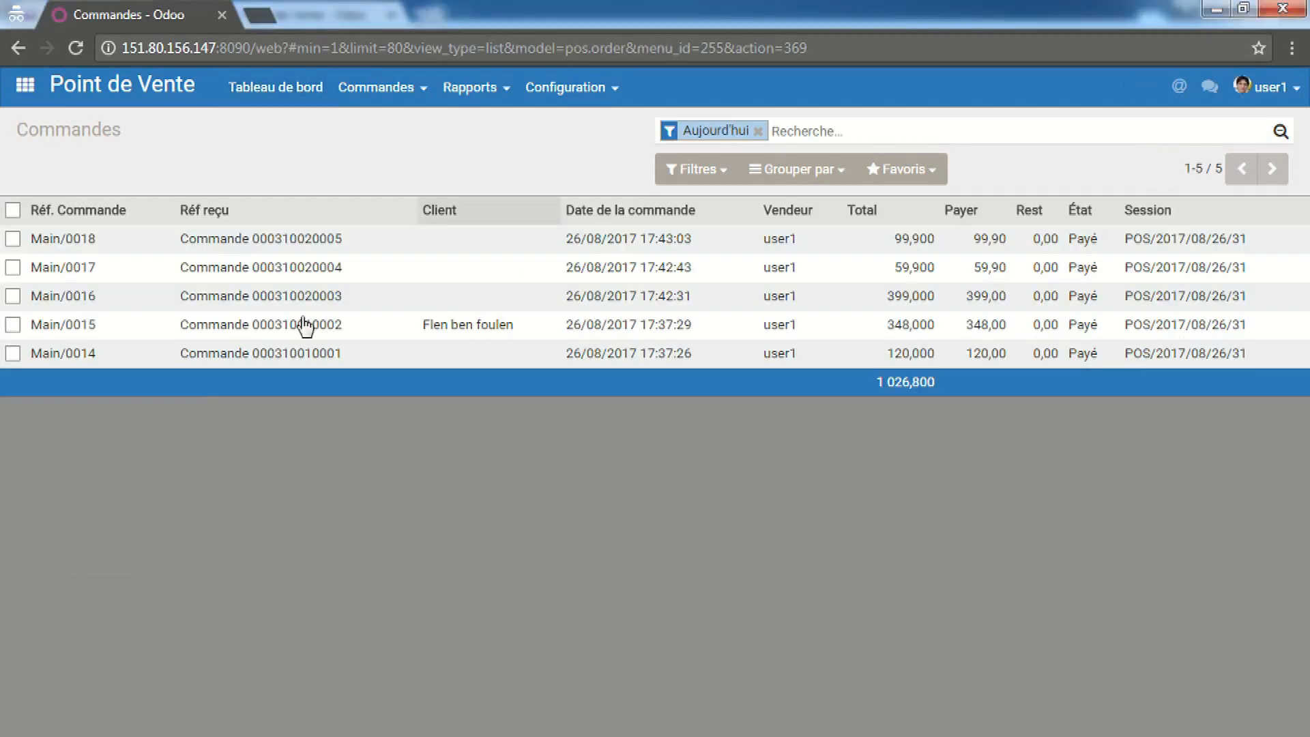
{"action": "left_click", "coordinate": [376, 87]}
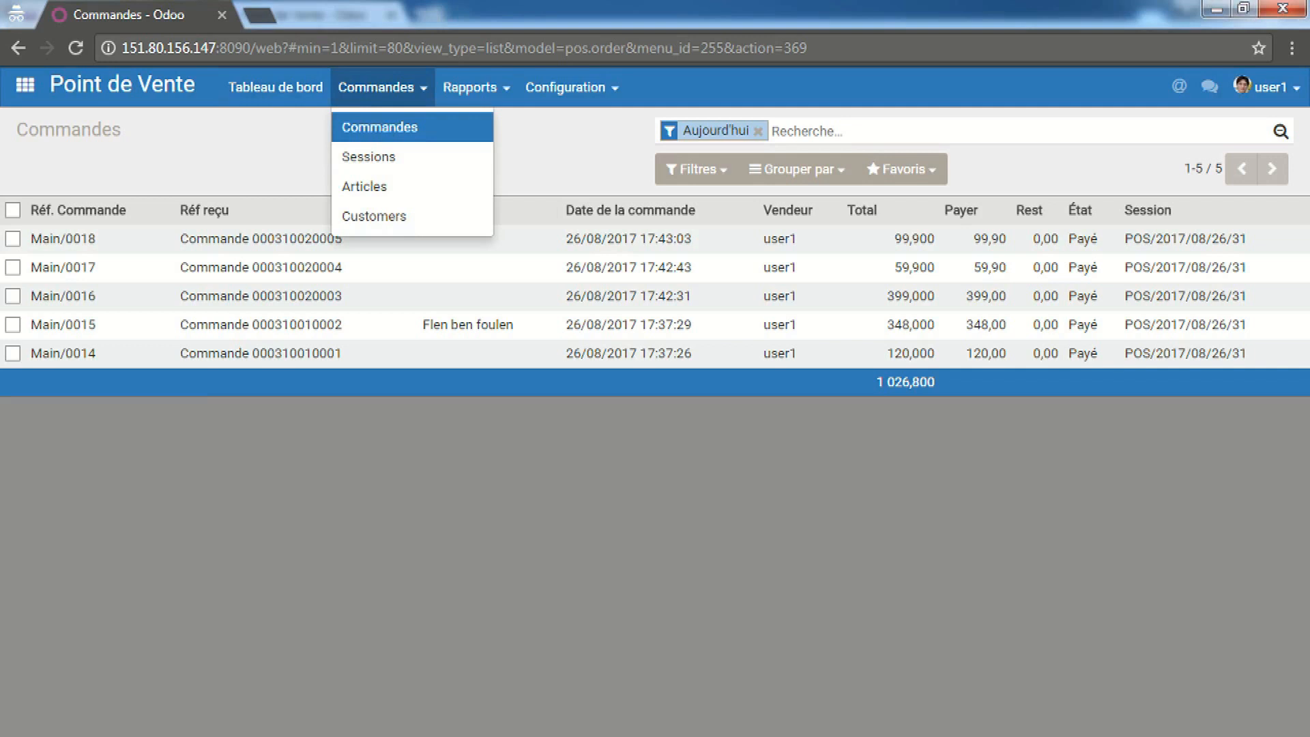
{"action": "left_click", "coordinate": [202, 672]}
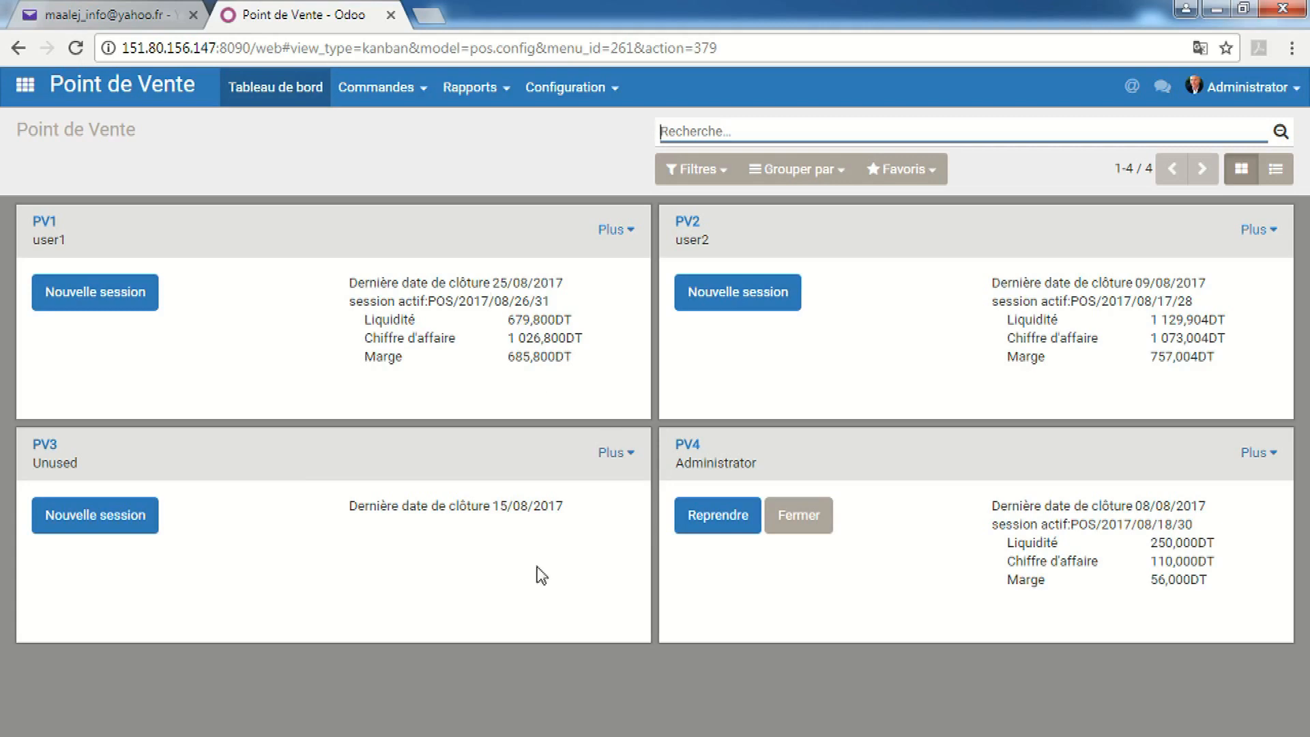
{"action": "mouse_move", "coordinate": [281, 736]}
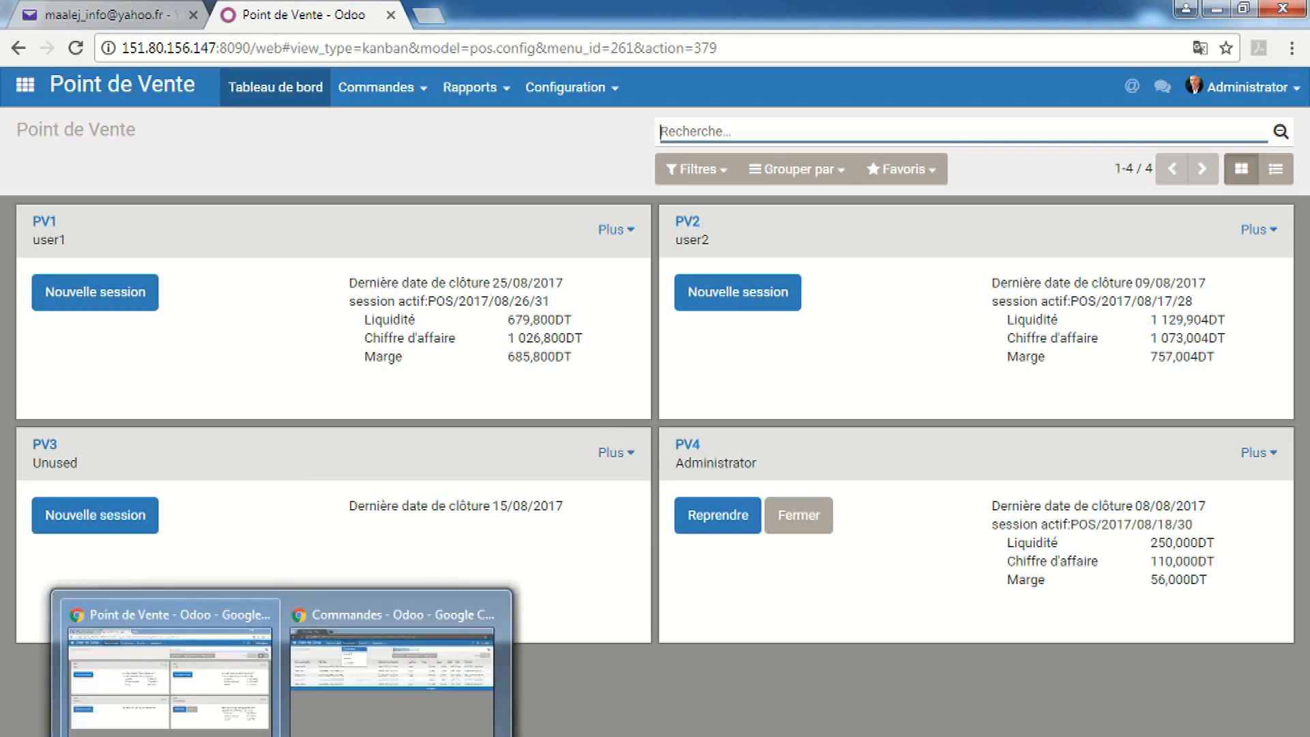
{"action": "mouse_move", "coordinate": [375, 727]}
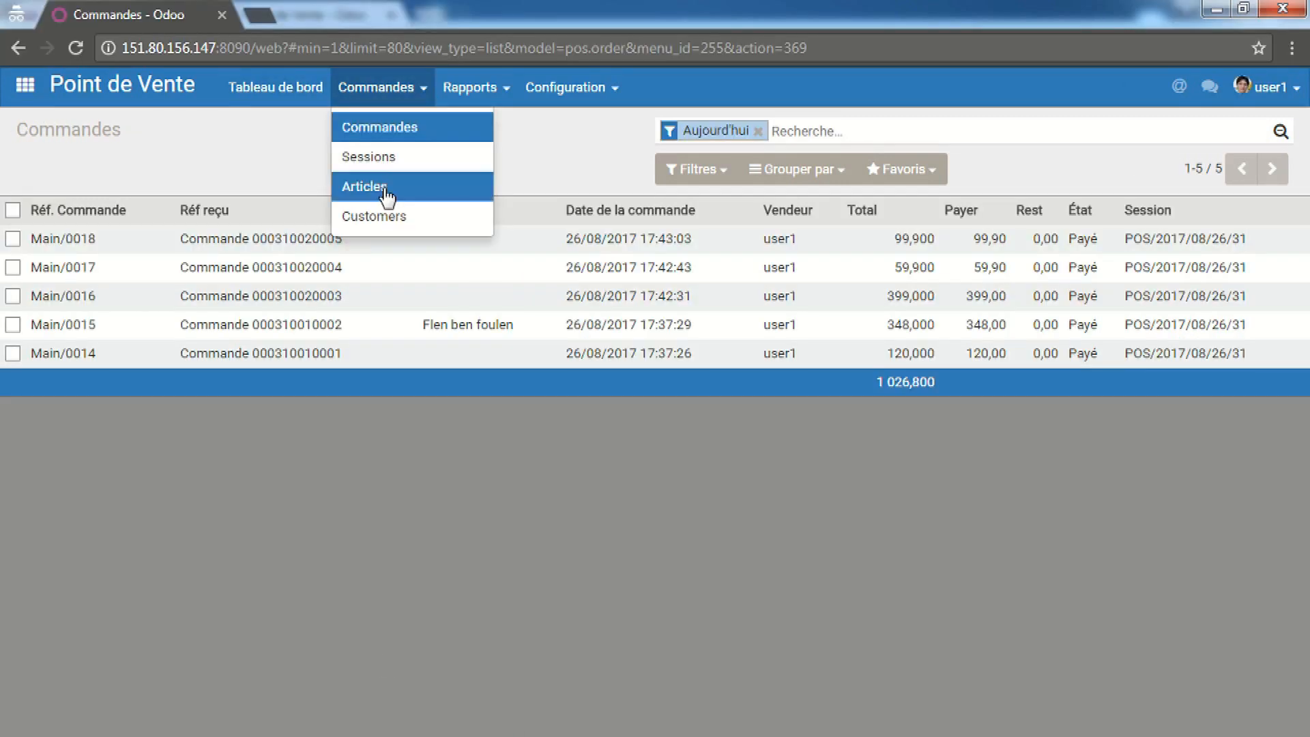
{"action": "left_click", "coordinate": [368, 168]}
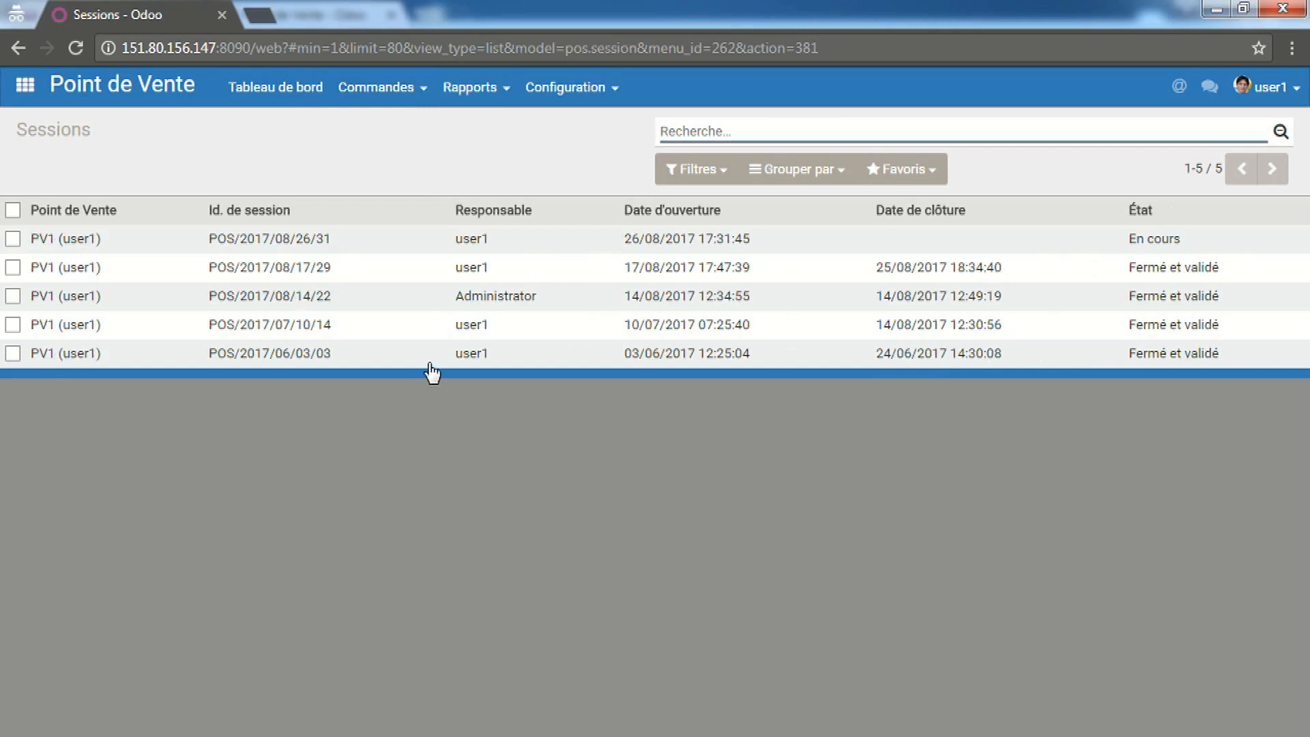
{"action": "left_click", "coordinate": [1125, 244]}
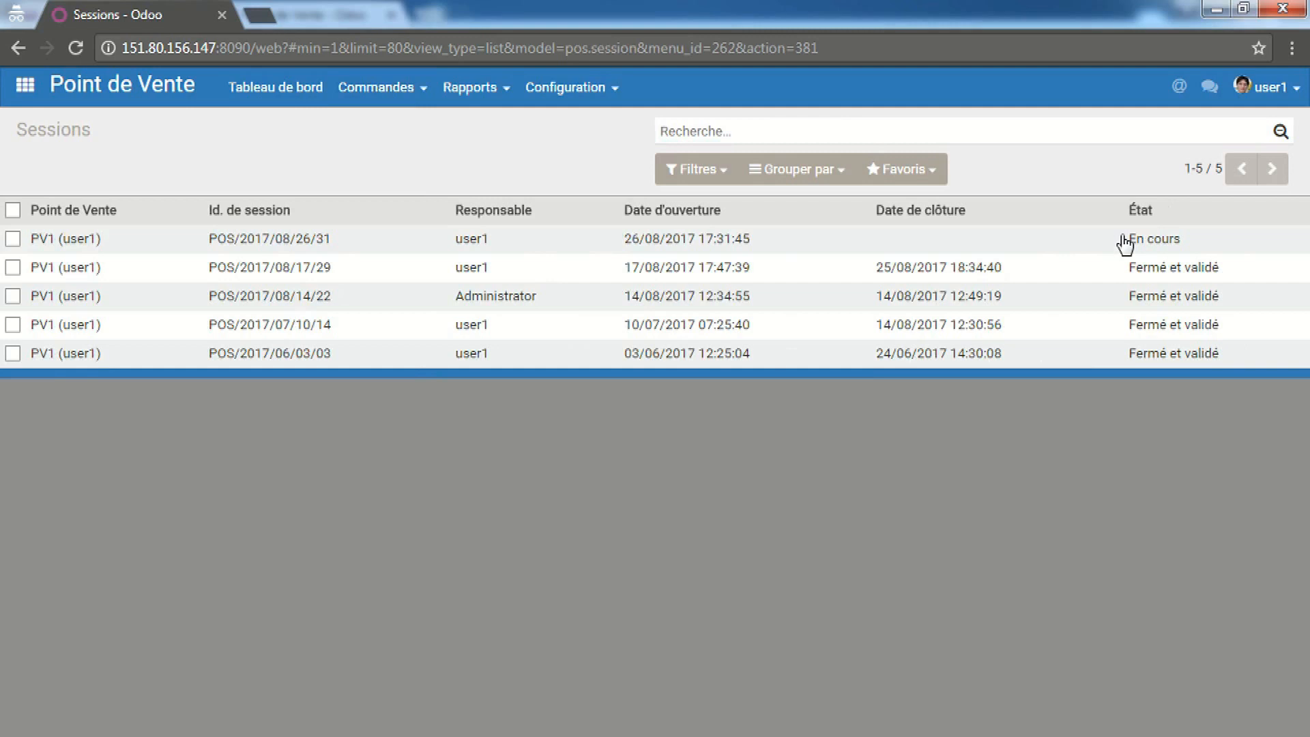
{"action": "left_click", "coordinate": [1125, 243]}
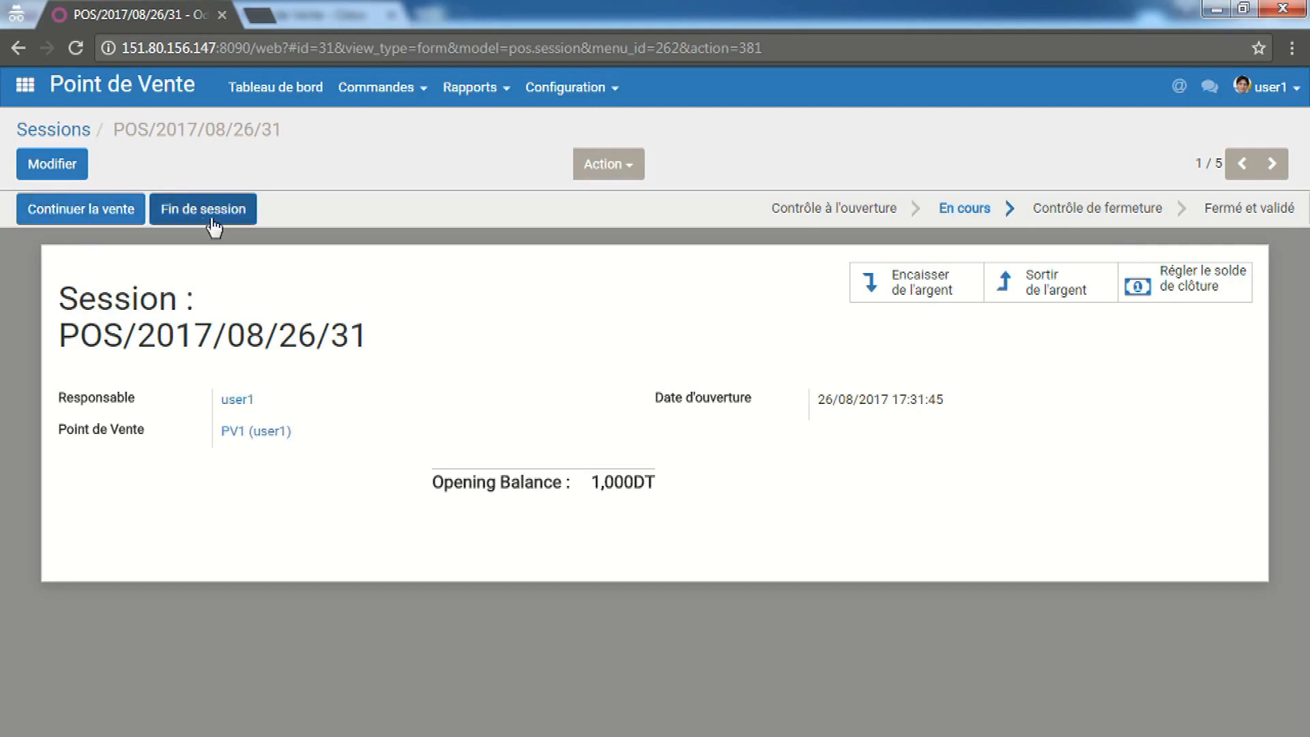
End the session with a closing count of 675 pieces of 1,00, then validate closing and entries
{"action": "left_click", "coordinate": [202, 206]}
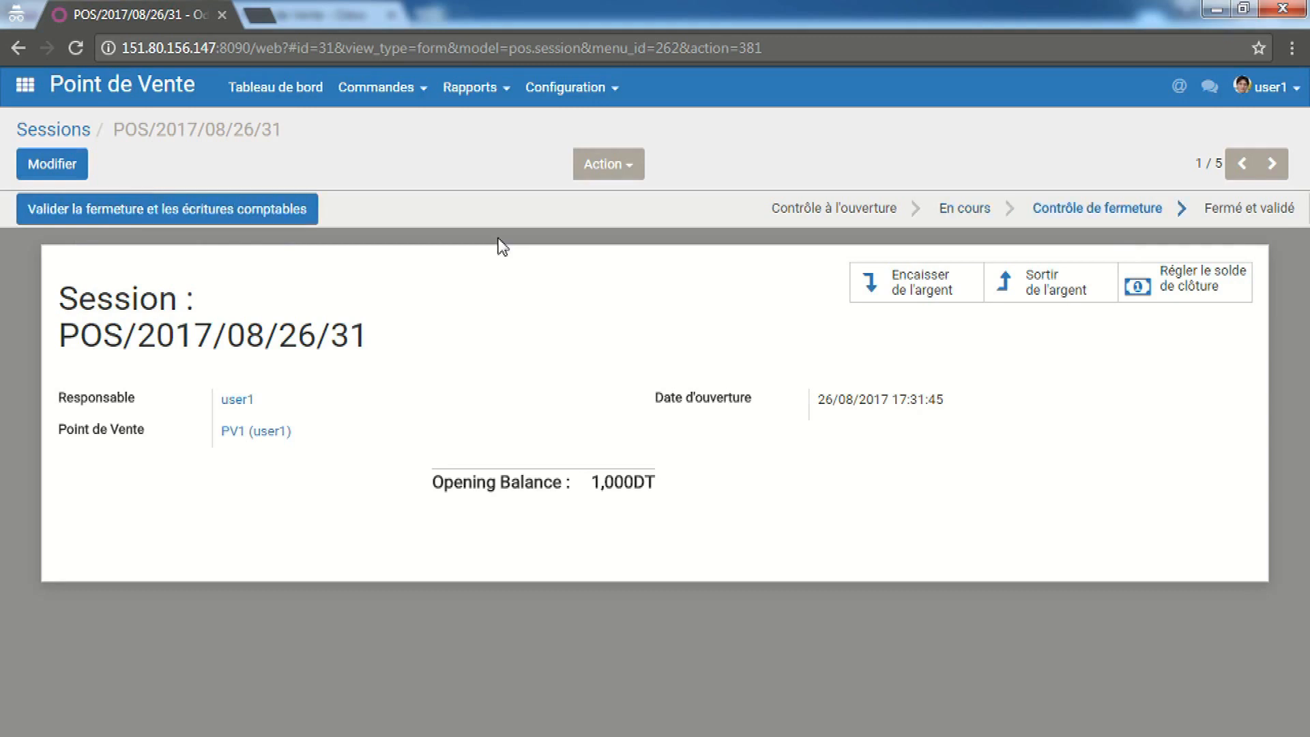
{"action": "left_click", "coordinate": [1211, 300]}
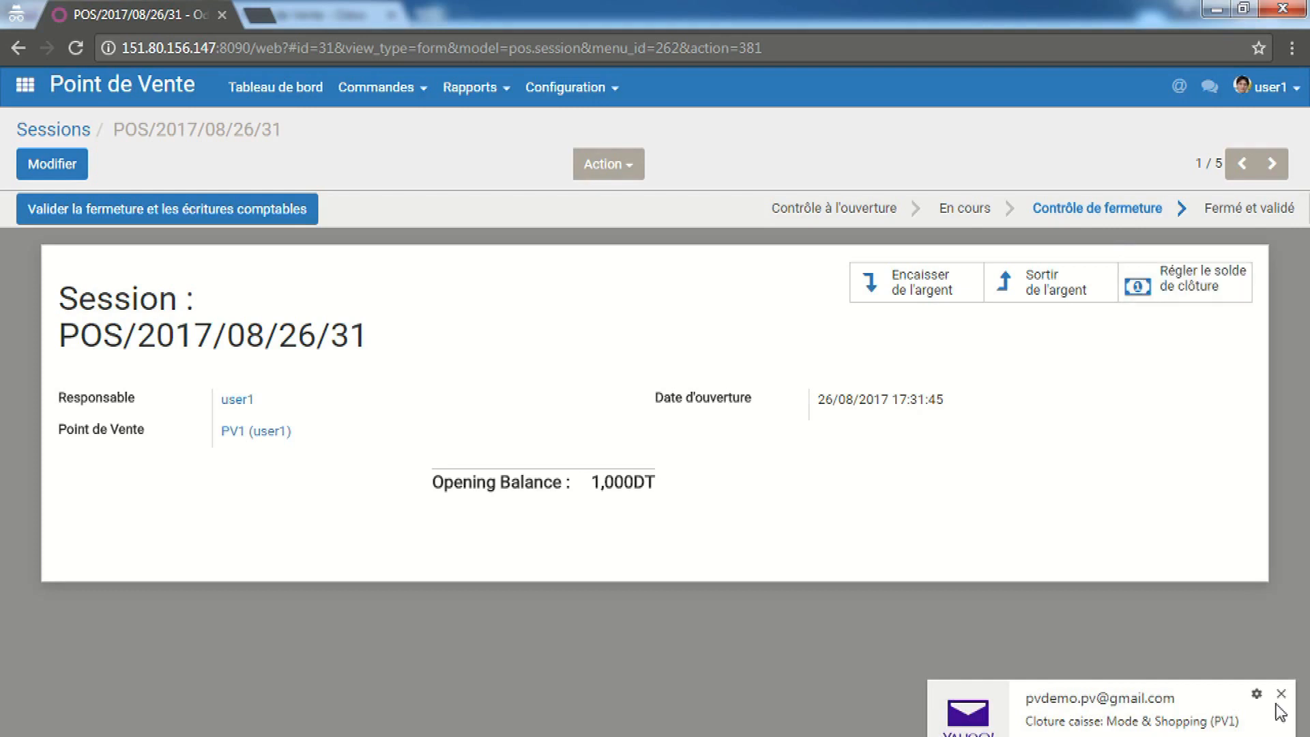
{"action": "left_click", "coordinate": [1280, 693]}
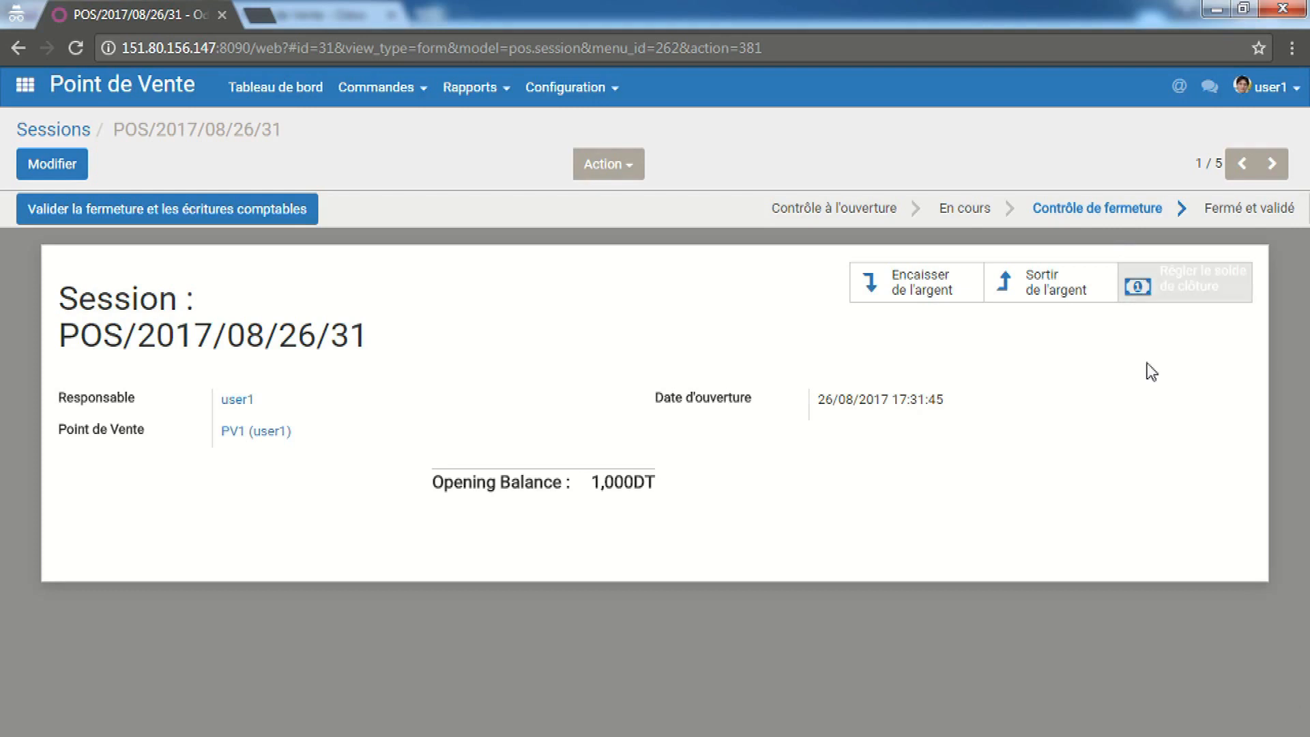
{"action": "left_click", "coordinate": [1185, 278]}
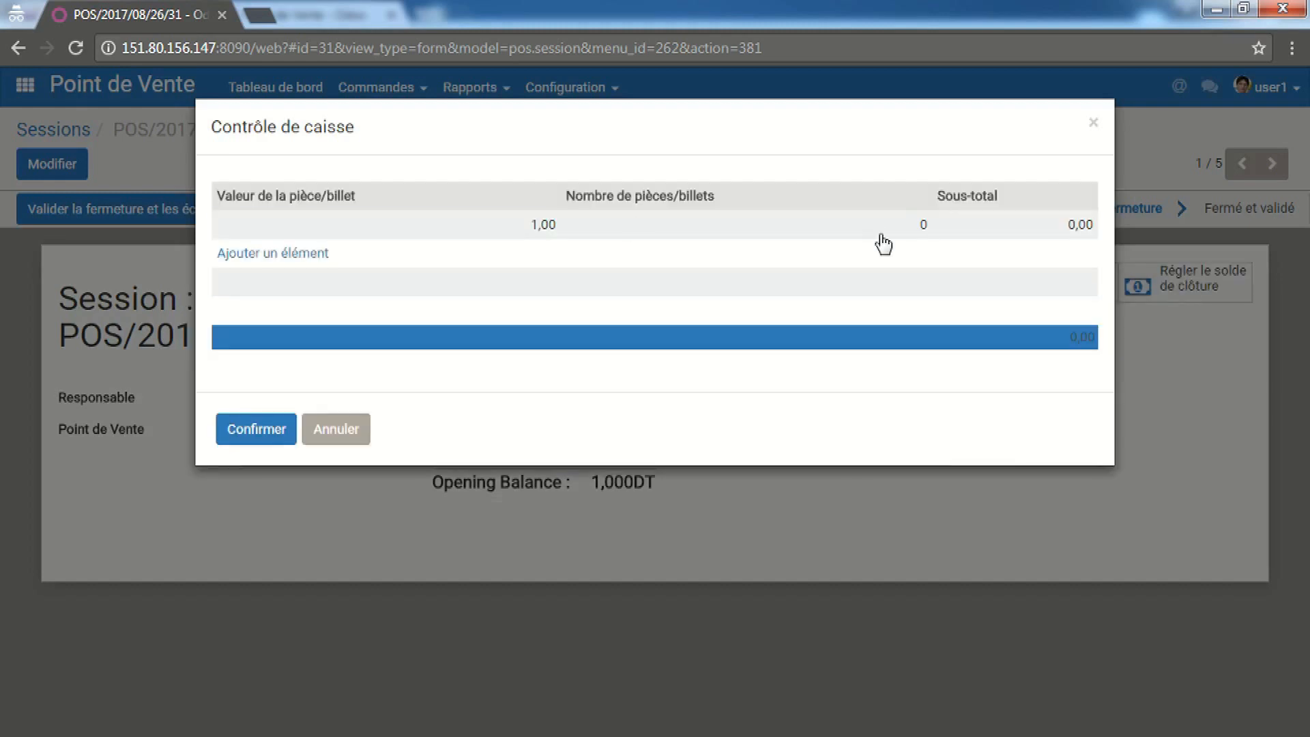
{"action": "left_click", "coordinate": [882, 227]}
{"action": "type", "text": "675"}
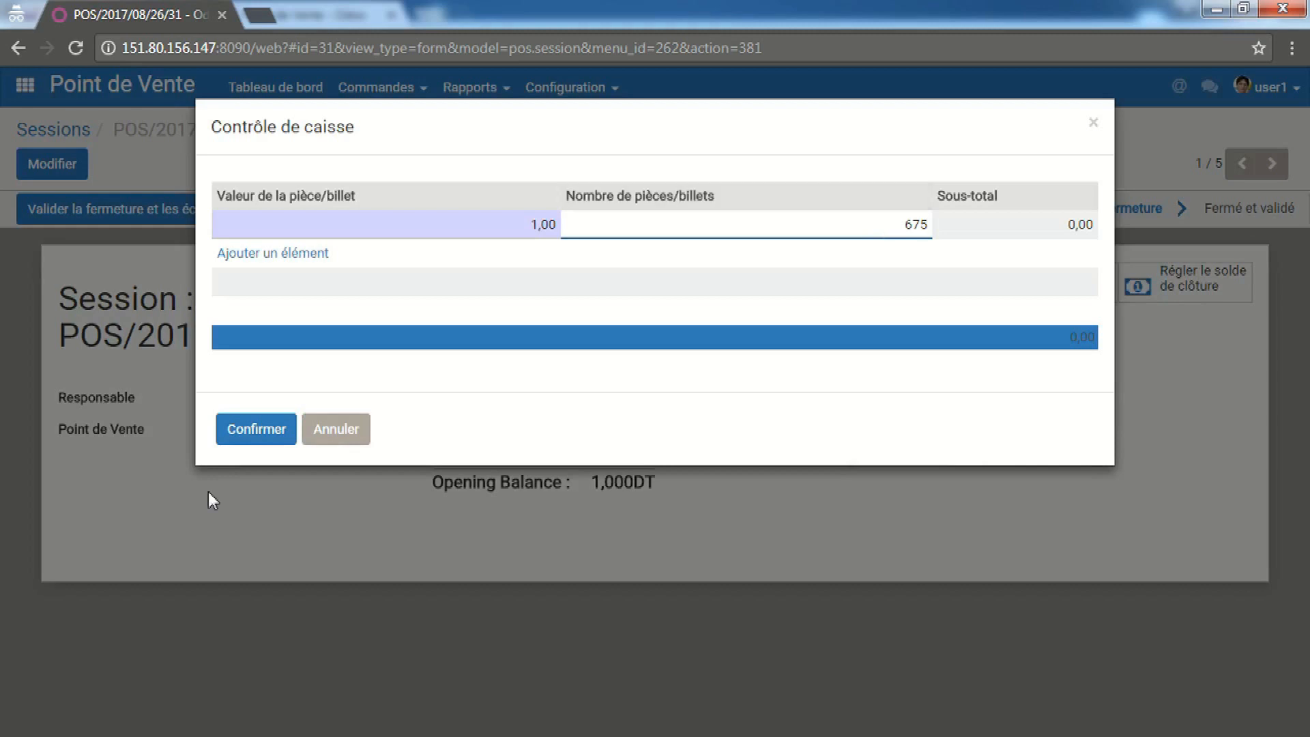
{"action": "left_click", "coordinate": [255, 434]}
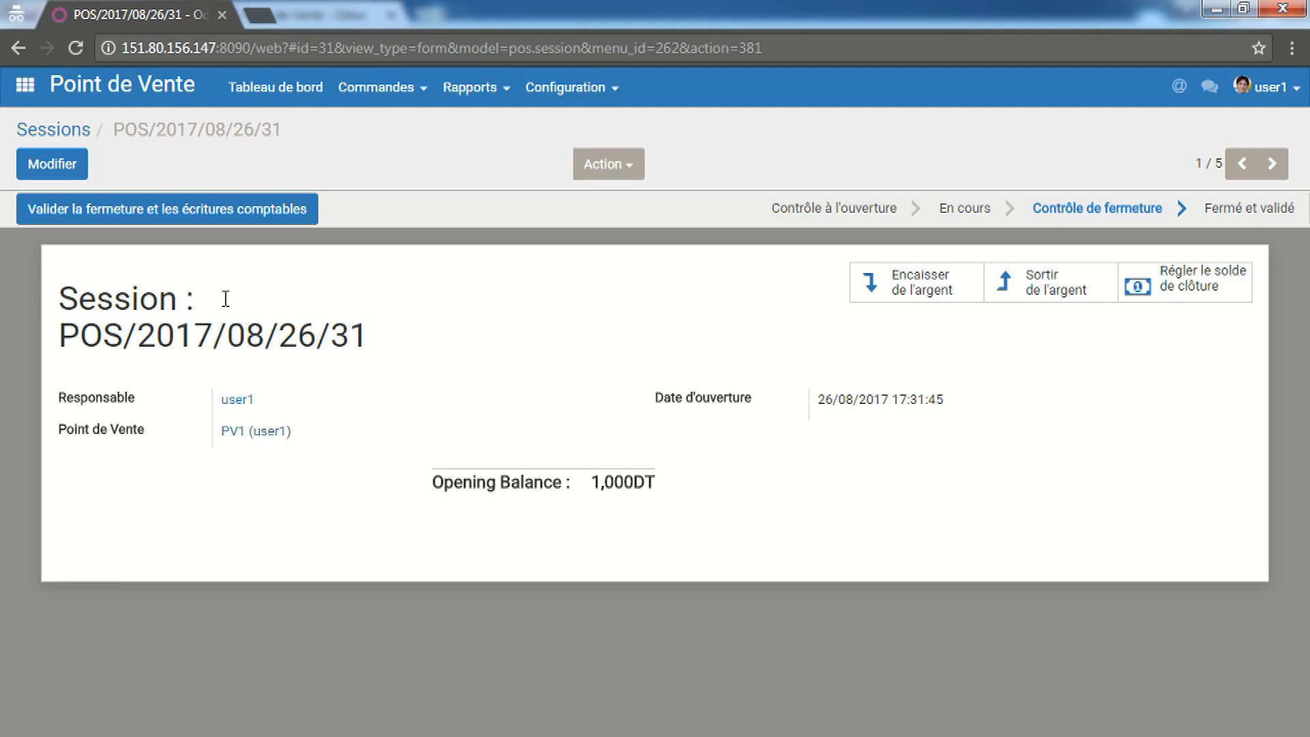
{"action": "left_click", "coordinate": [238, 209]}
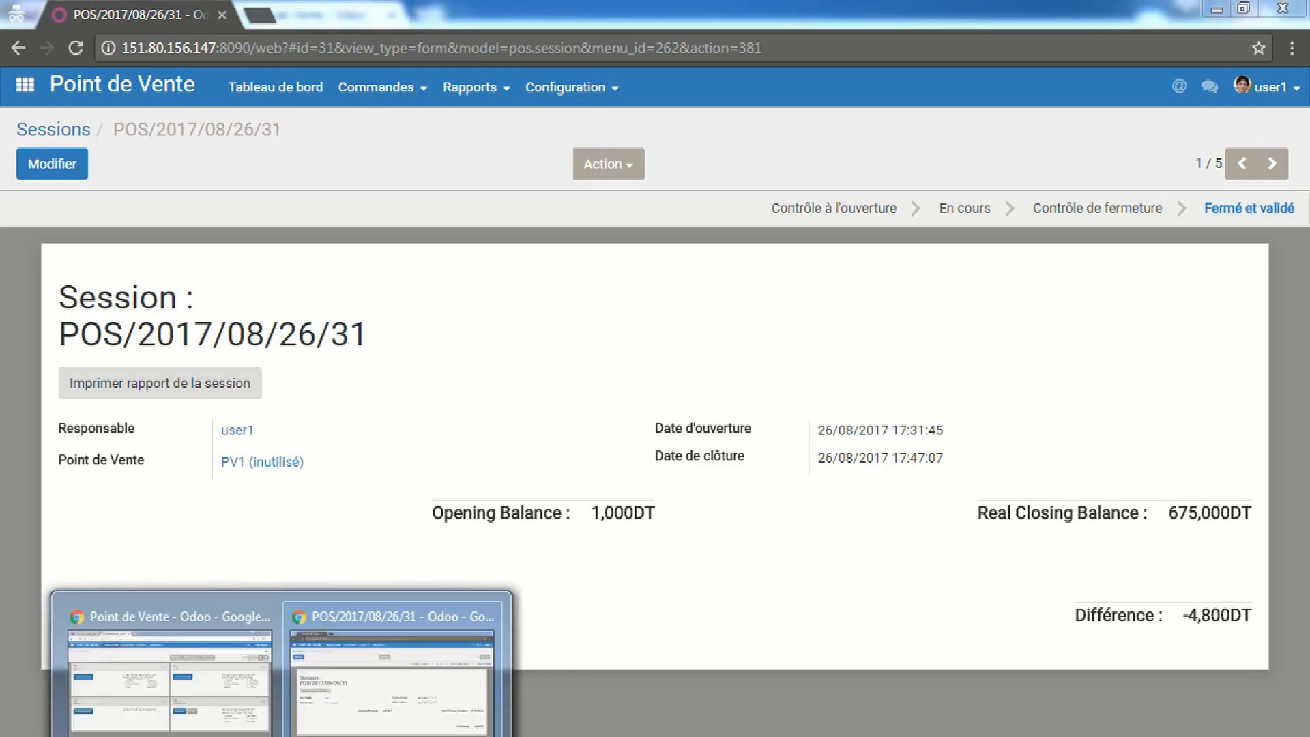
Switch to the Point de Vente - Odoo window once the session is Fermé et validé
{"action": "left_click", "coordinate": [181, 705]}
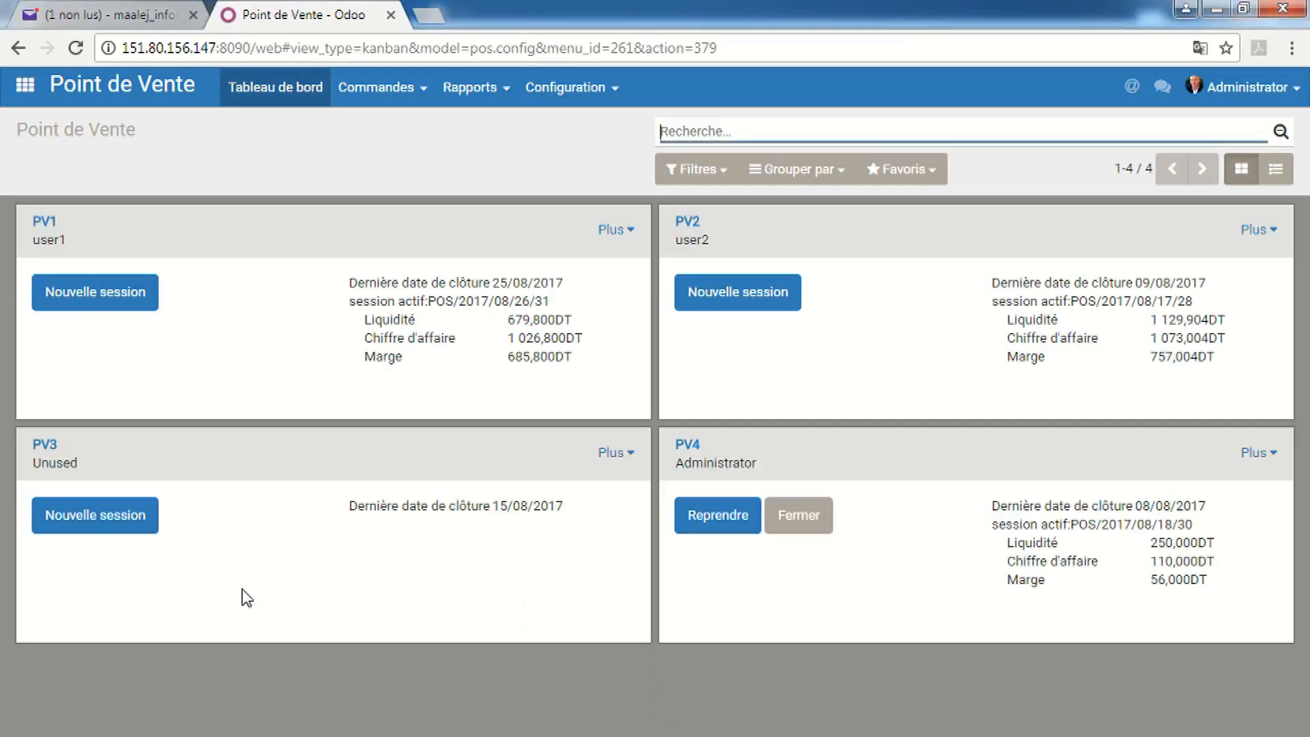
Reload the dashboard with F5 and open Commandes > Sessions, showing 19 sessions
{"action": "key", "text": "F5"}
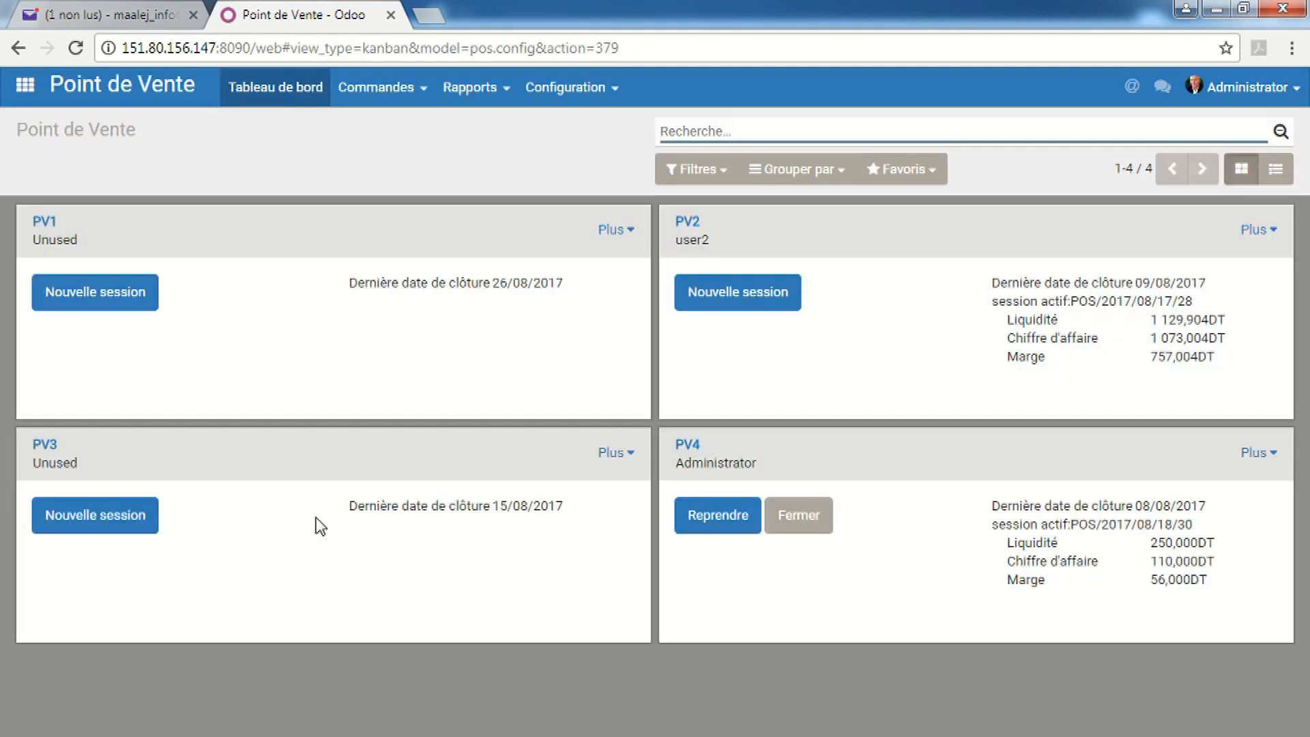
{"action": "left_click", "coordinate": [388, 91]}
{"action": "left_click", "coordinate": [375, 160]}
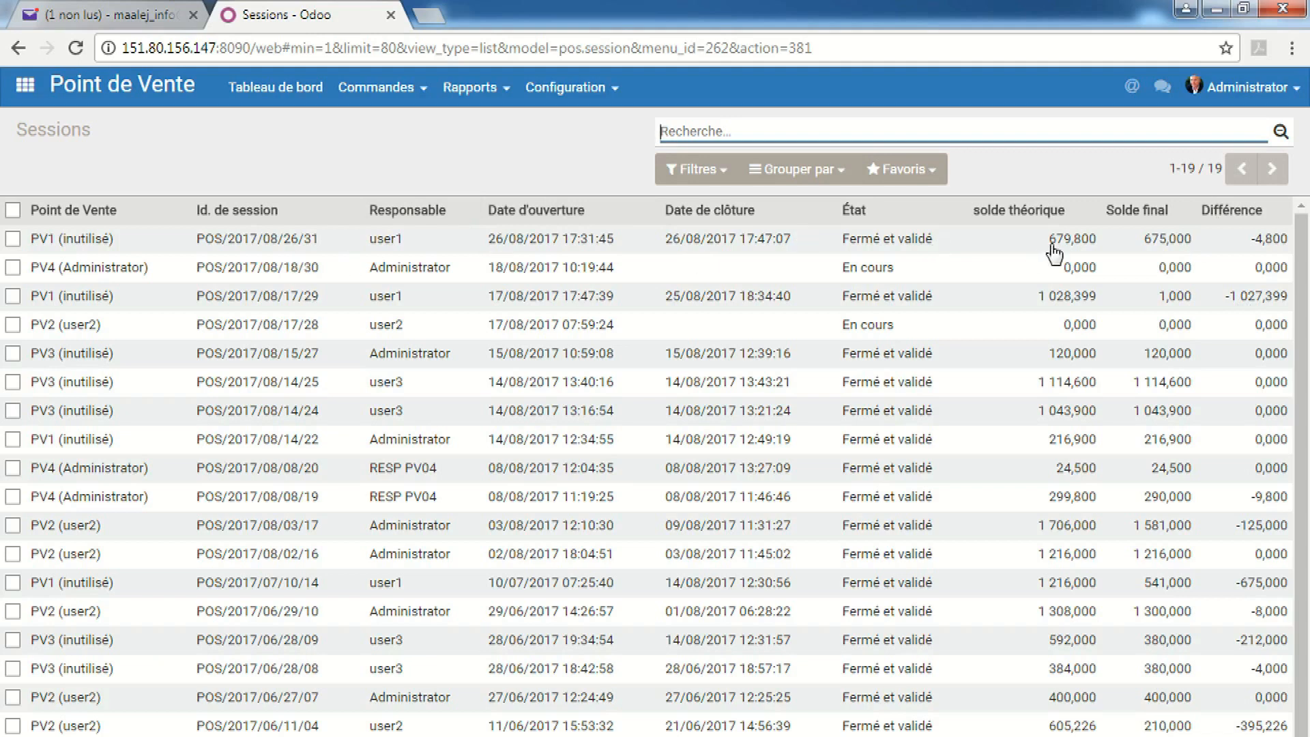
Print the Session Report for POS/2017/08/26/31 and open the downloaded PDF
{"action": "mouse_move", "coordinate": [1152, 255]}
{"action": "left_click", "coordinate": [546, 244]}
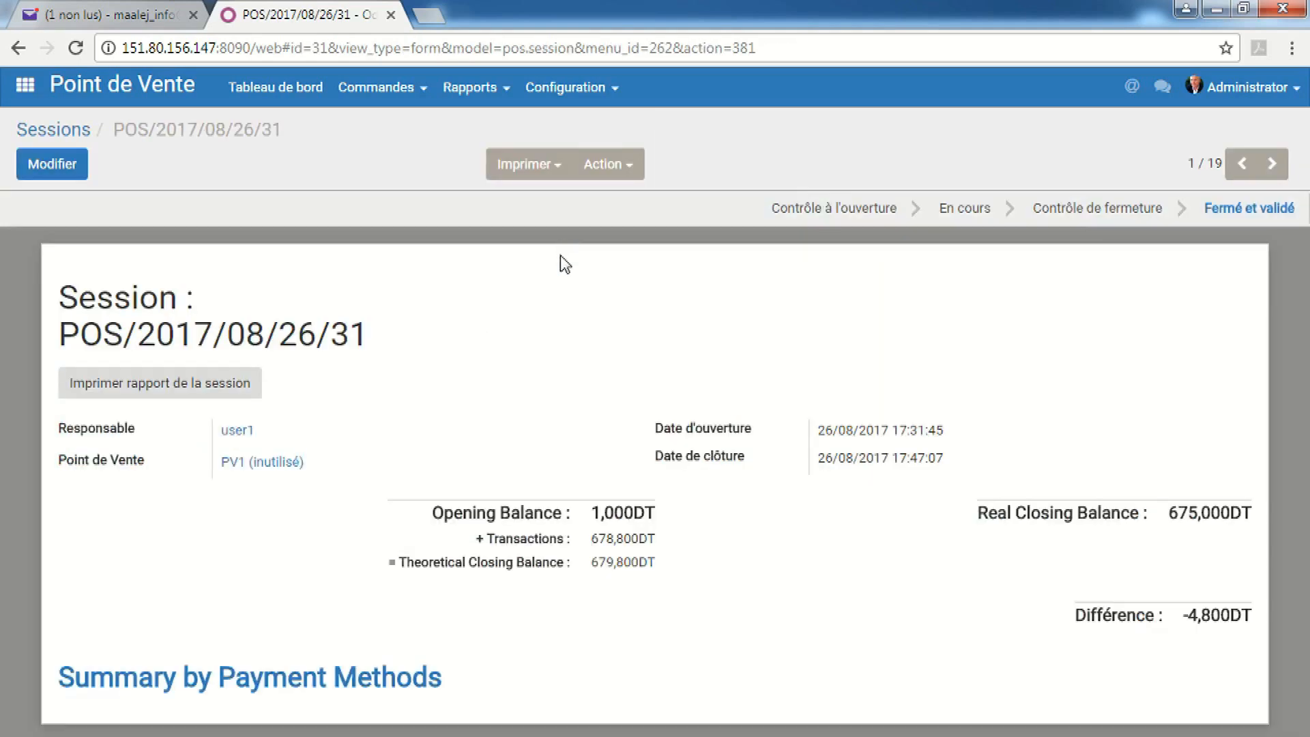
{"action": "left_click", "coordinate": [539, 167]}
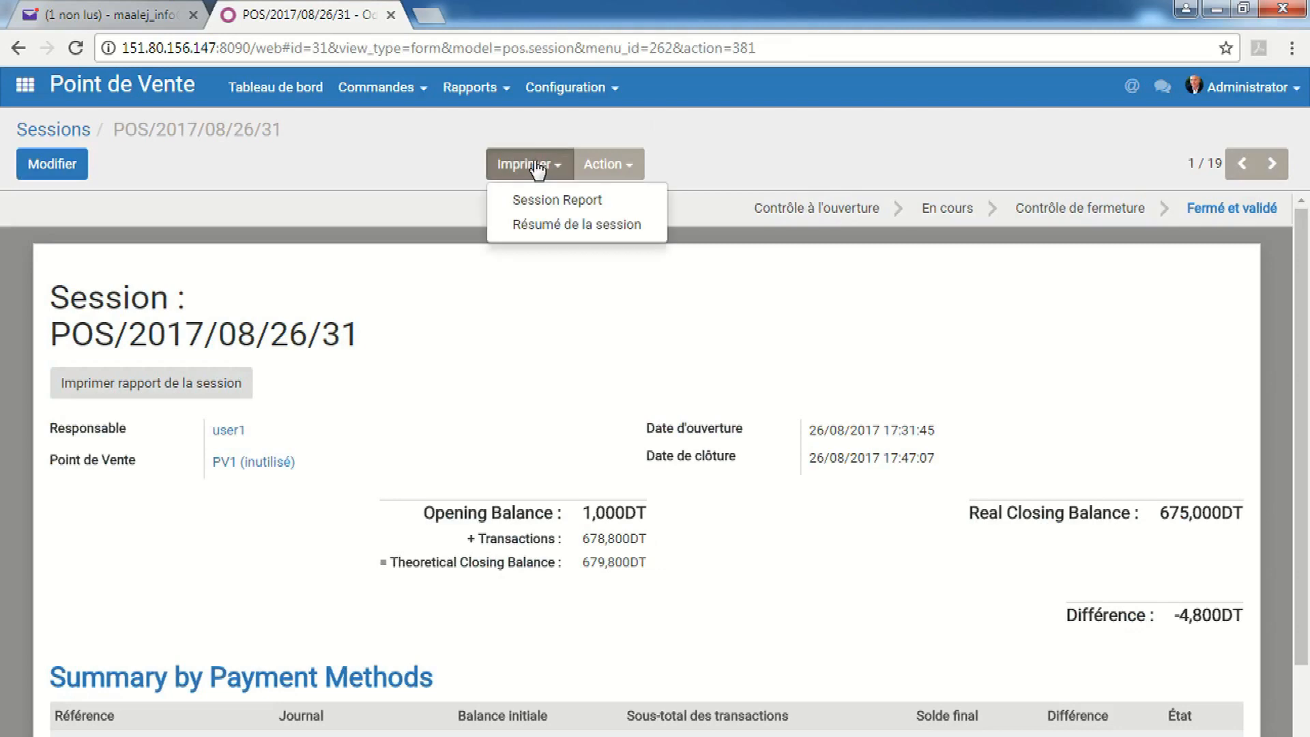
{"action": "left_click", "coordinate": [544, 205]}
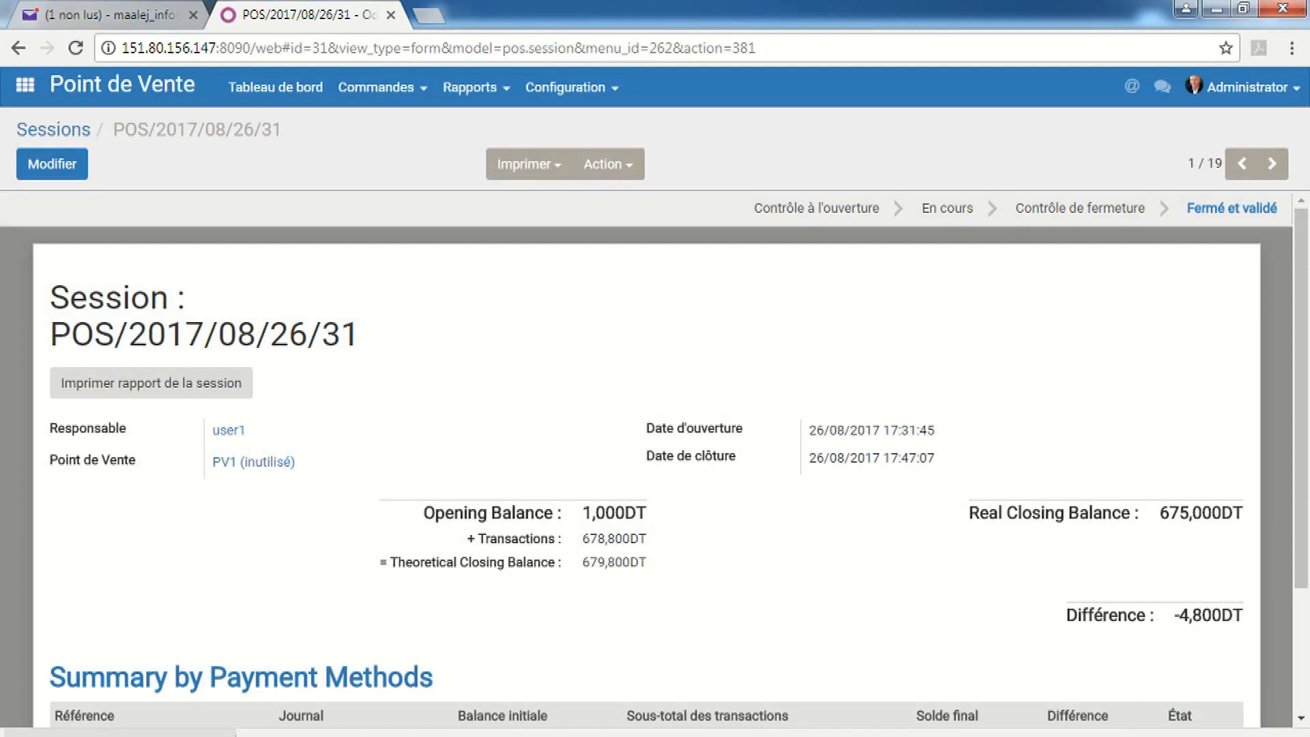
{"action": "left_click", "coordinate": [119, 732]}
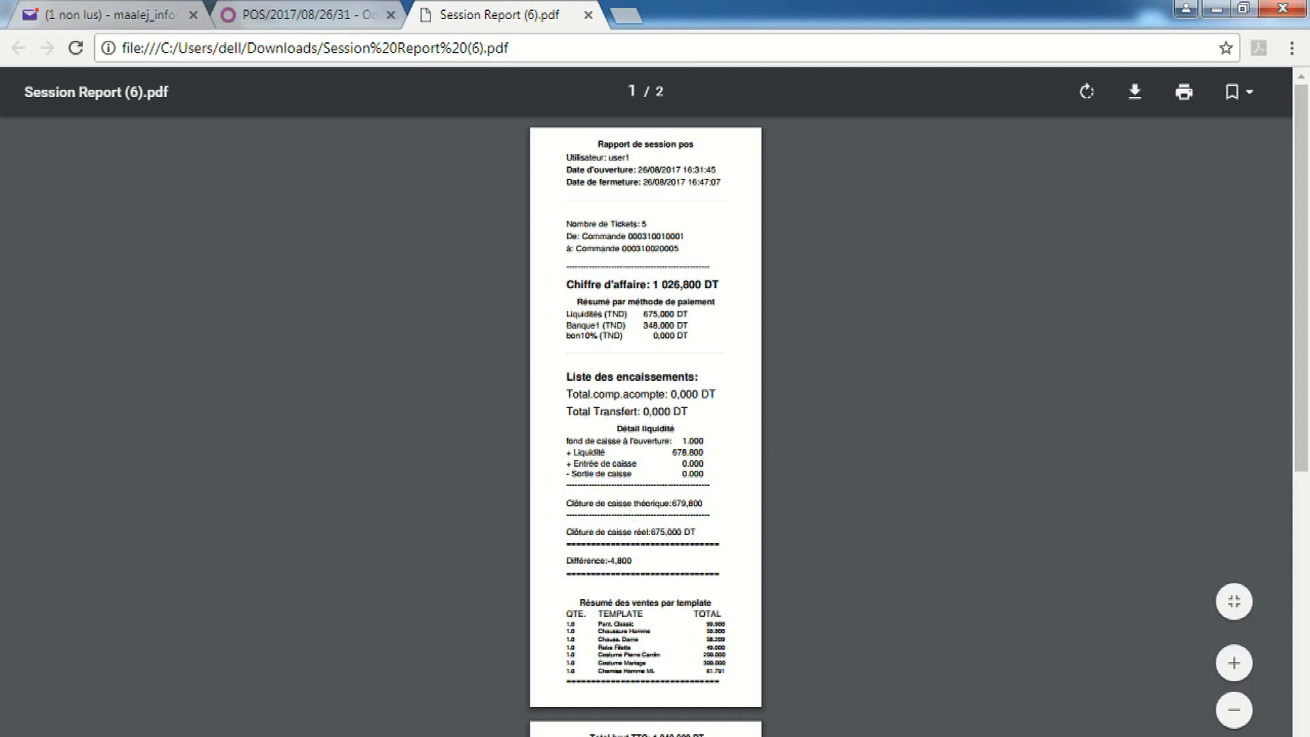
Scroll the Session Report PDF to the page-2 totals and -4,800 difference, then close its tab
{"action": "scroll", "coordinate": [232, 575], "scroll_direction": "down", "scroll_amount": 2}
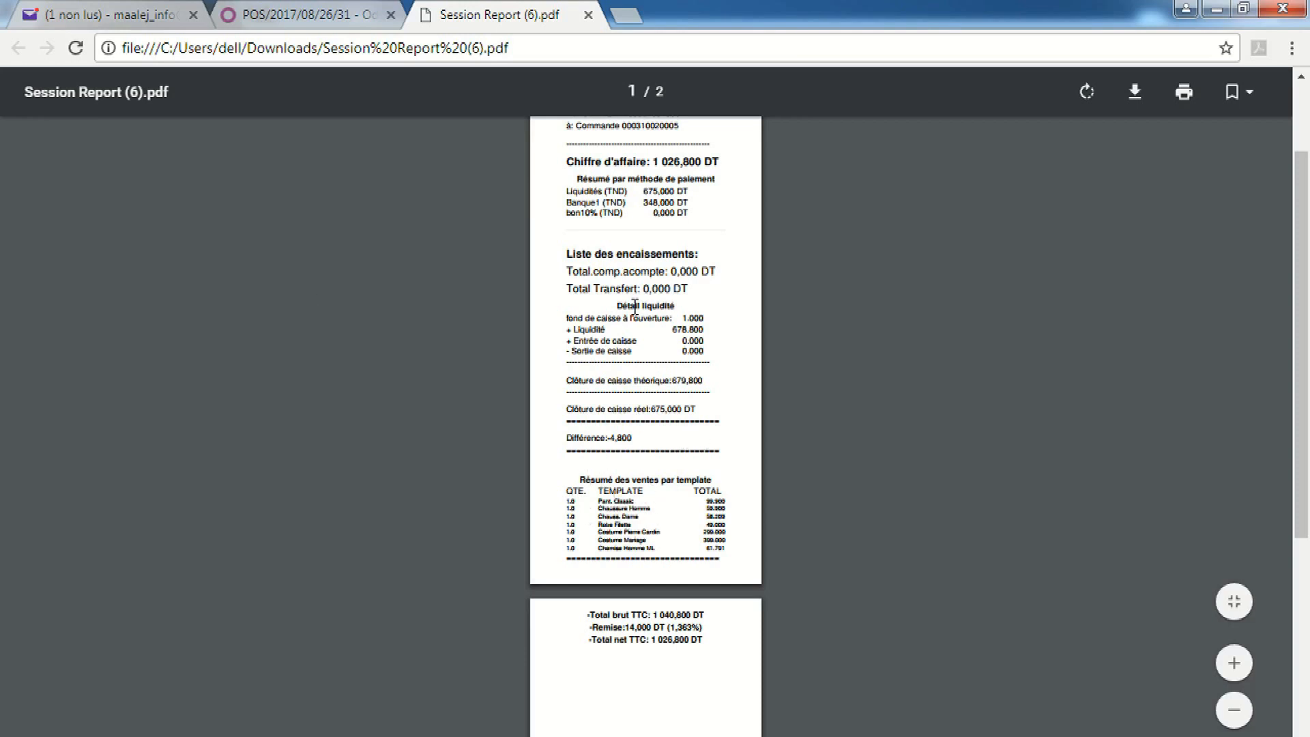
{"action": "left_click", "coordinate": [1298, 102]}
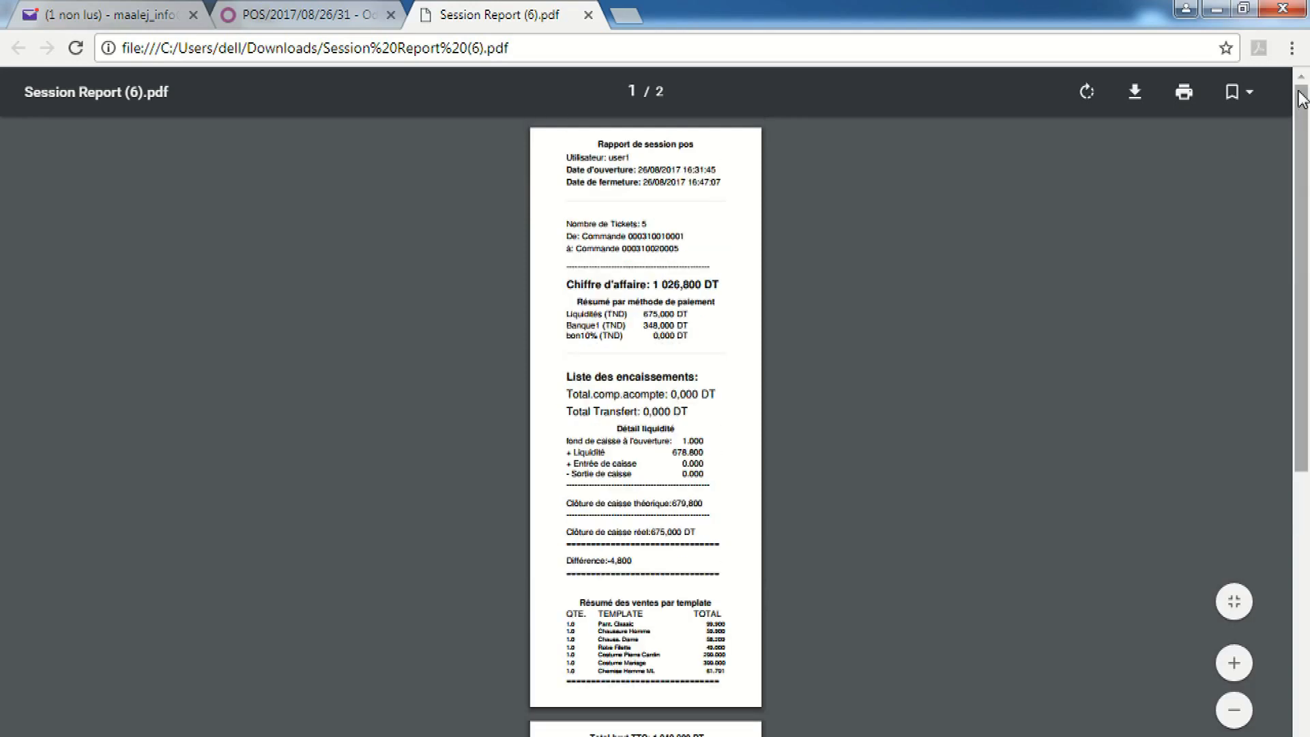
{"action": "left_click", "coordinate": [588, 14]}
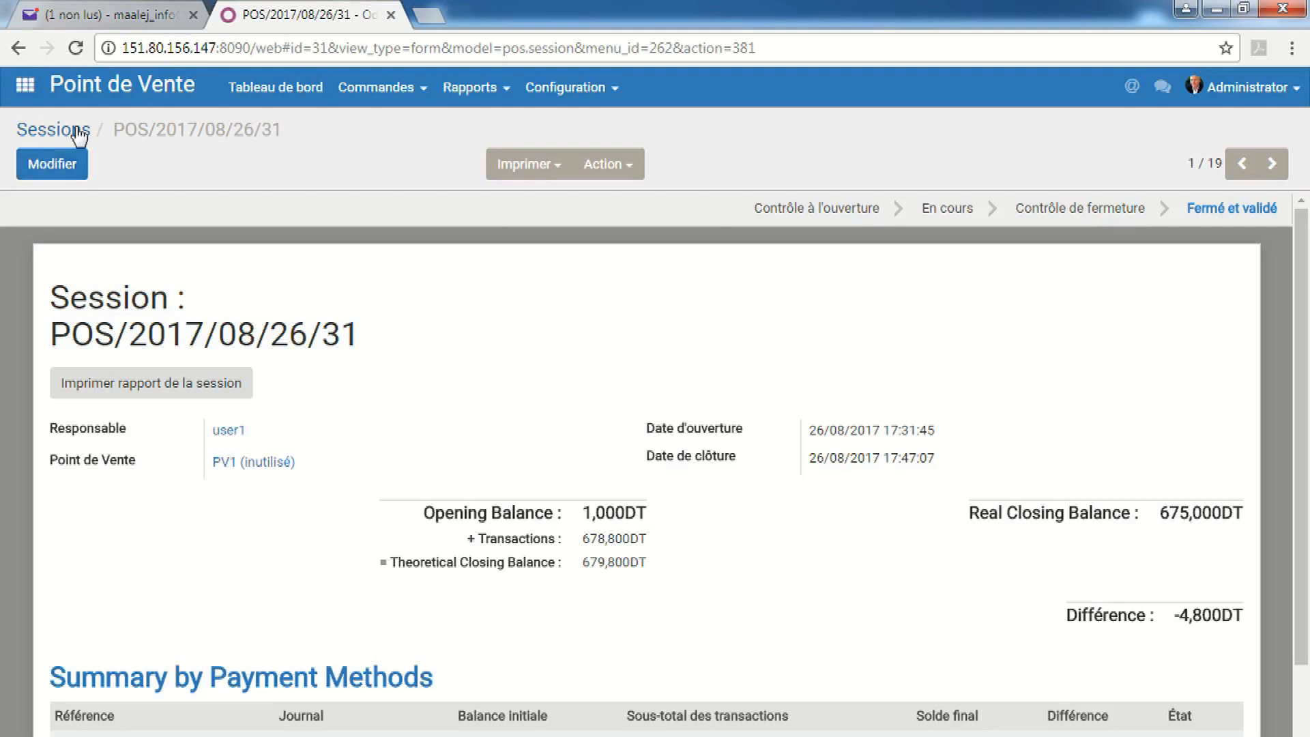
From the apps grid, open Point de Vente and choose Rapports > Pivot/Graph > Commandes
{"action": "left_click", "coordinate": [26, 86]}
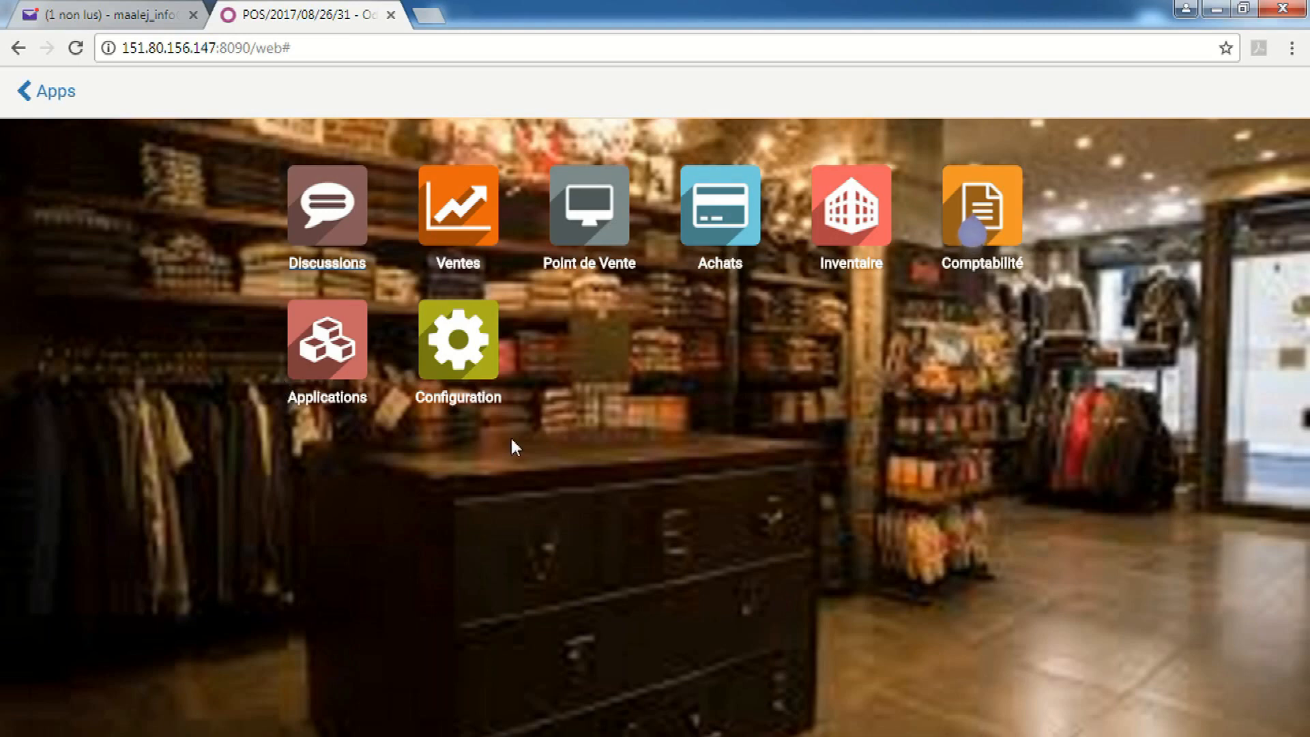
{"action": "left_click", "coordinate": [576, 238]}
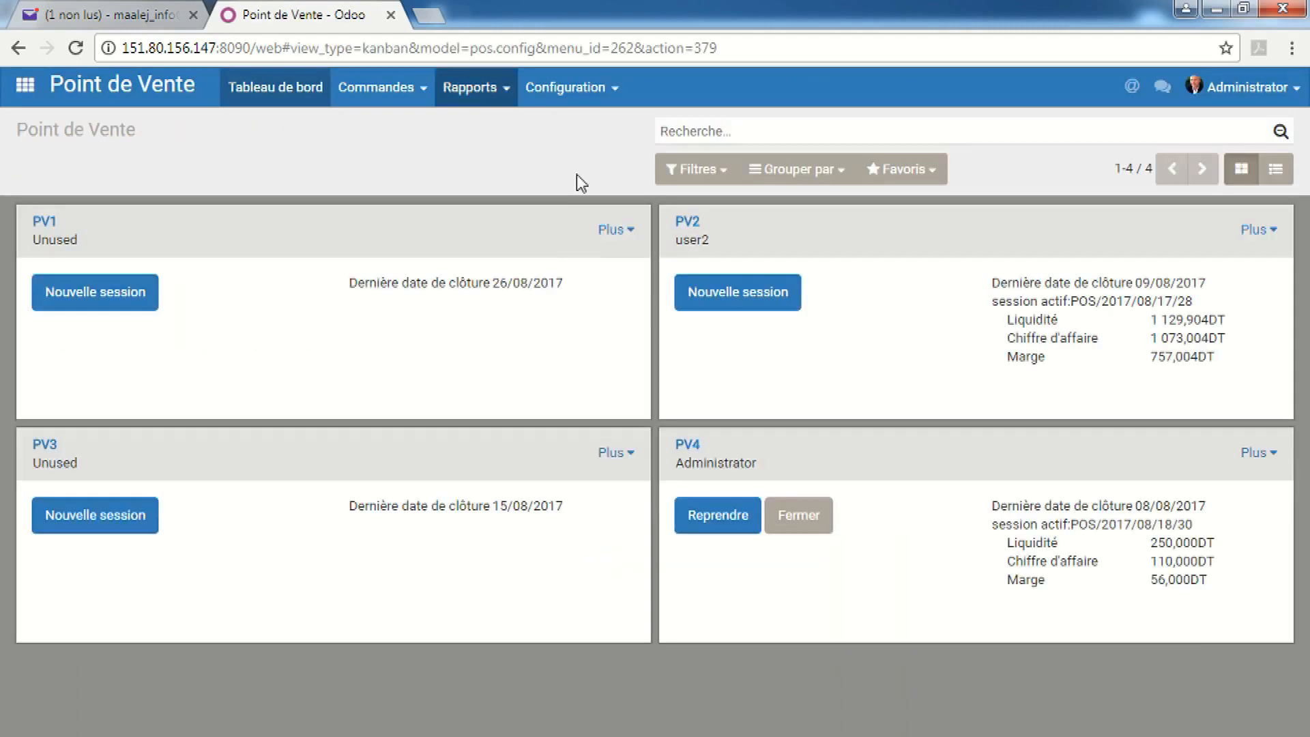
{"action": "left_click", "coordinate": [474, 89]}
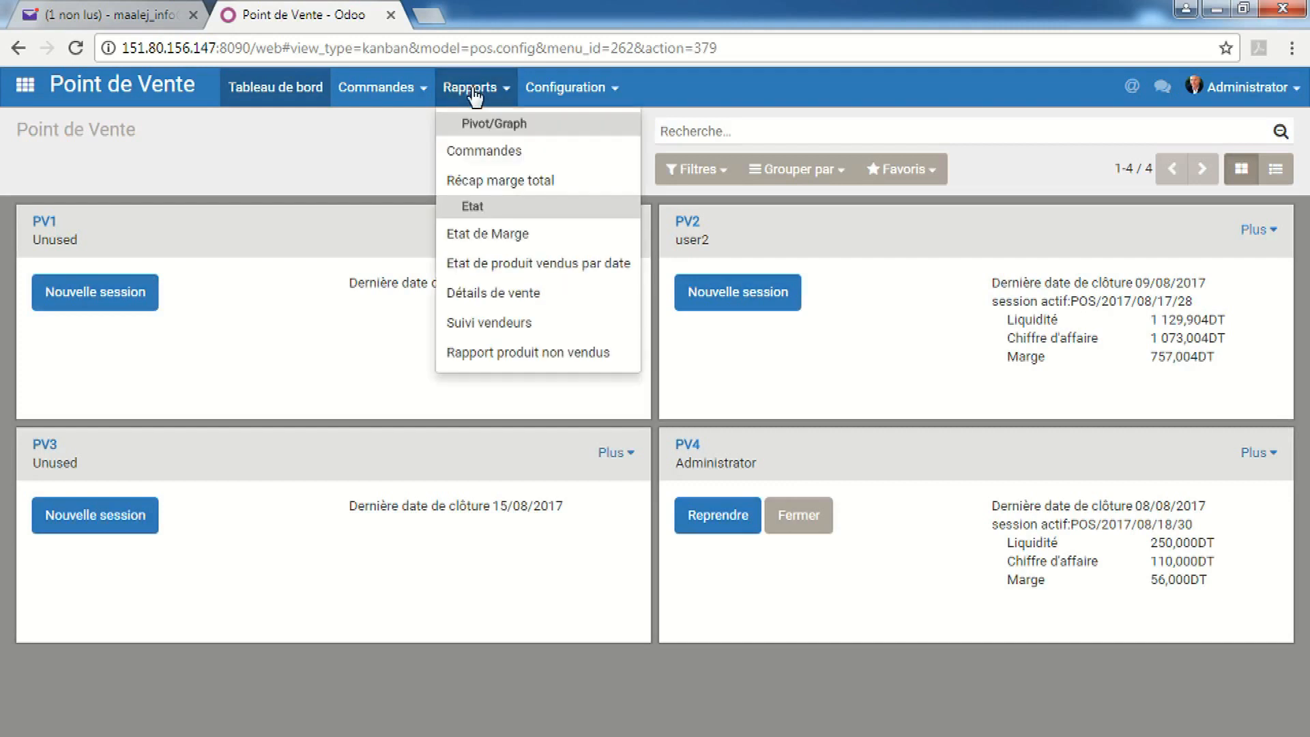
{"action": "left_click", "coordinate": [508, 152]}
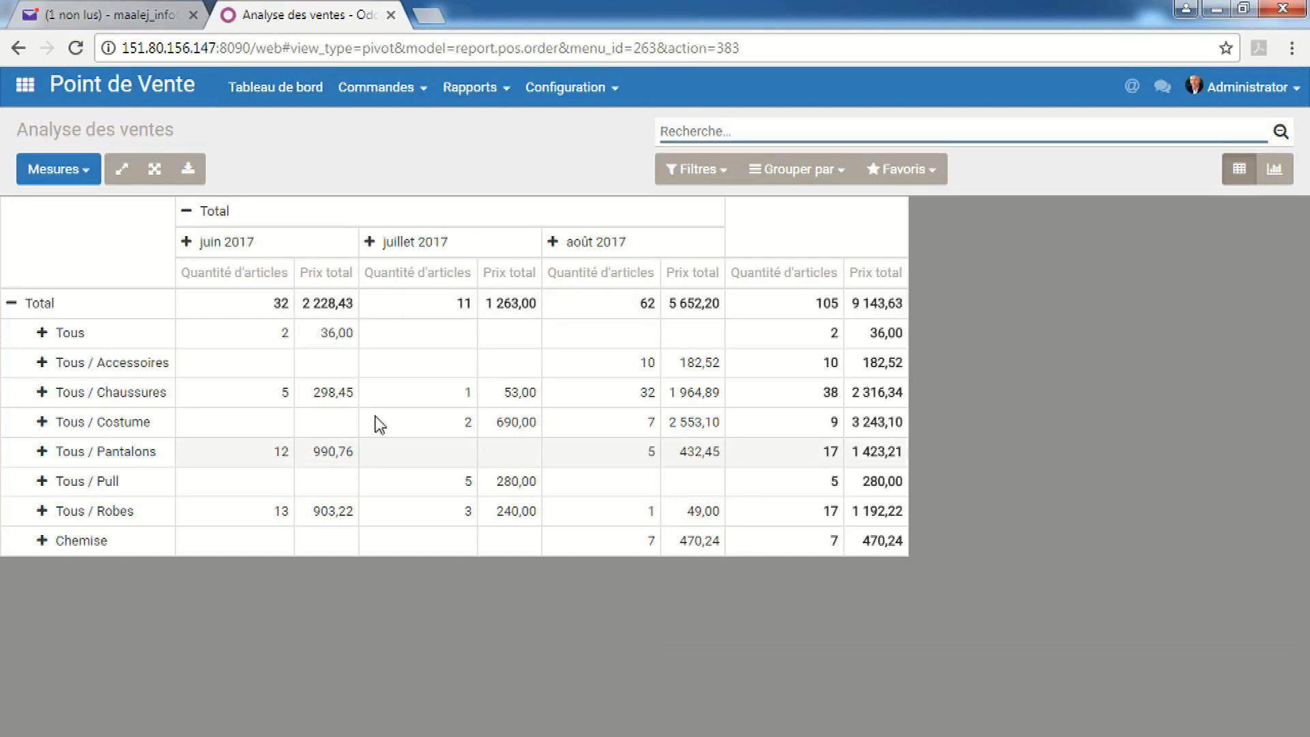
Filter the sales analysis to Aujourd'hui and split the août 2017 columns by Lieu
{"action": "left_click", "coordinate": [702, 170]}
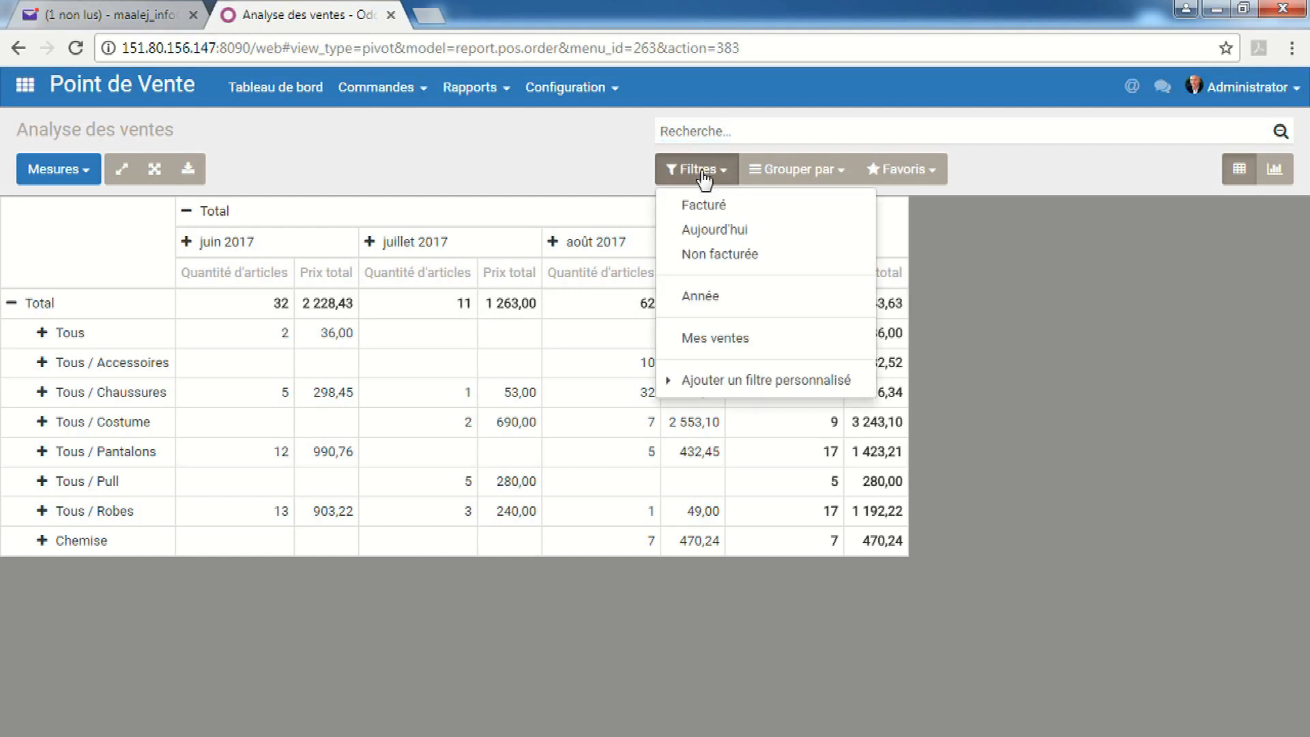
{"action": "left_click", "coordinate": [717, 229]}
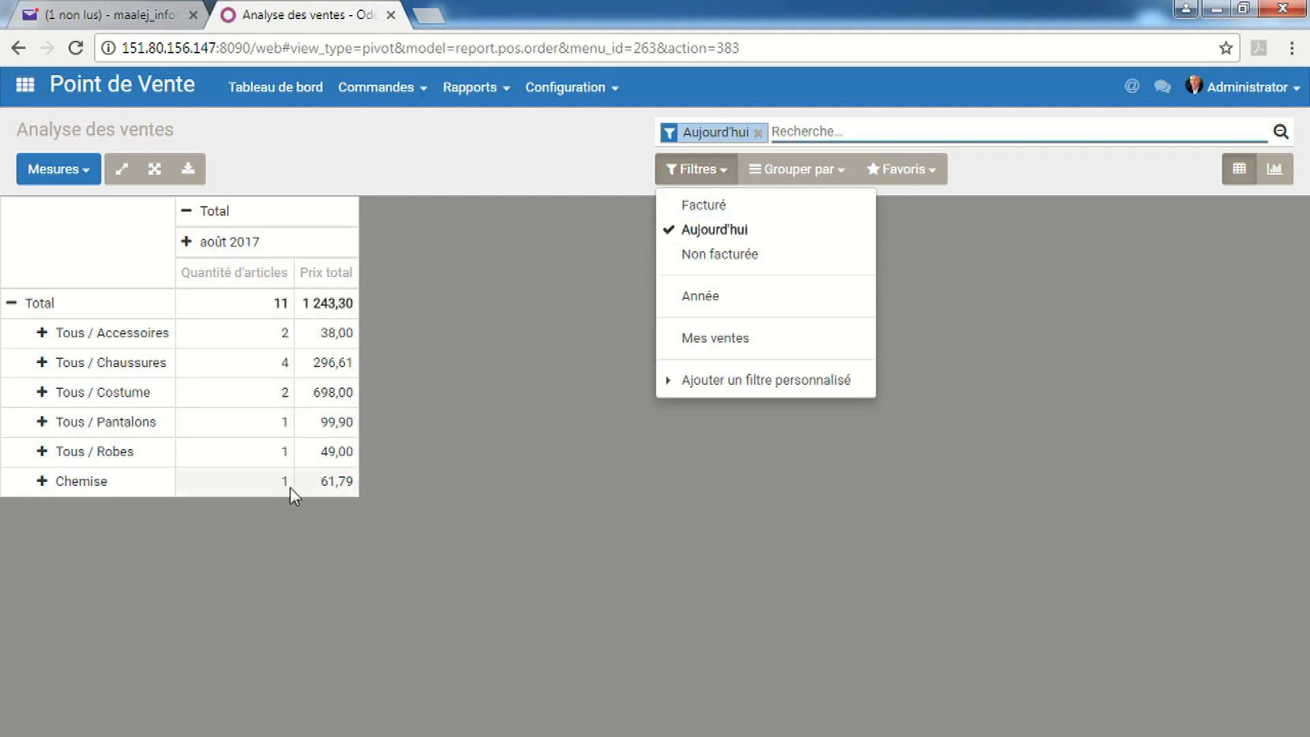
{"action": "left_click", "coordinate": [214, 254]}
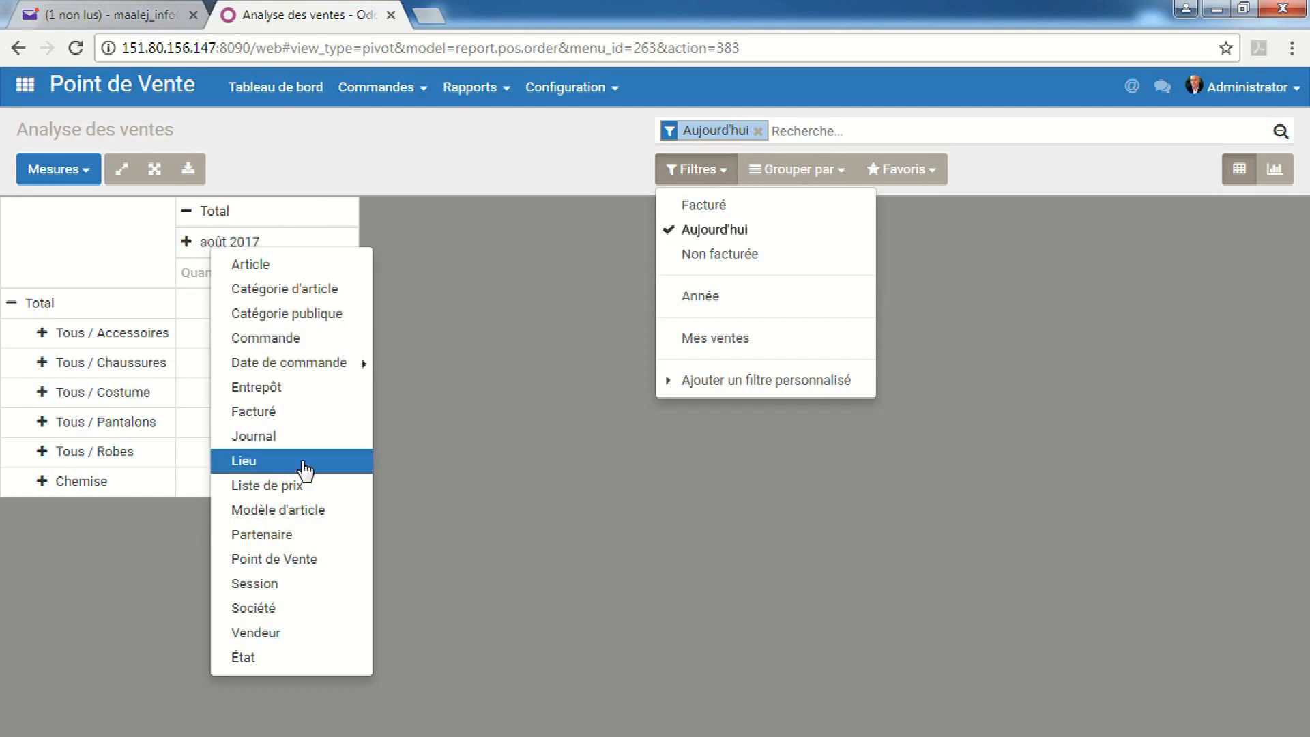
{"action": "left_click", "coordinate": [258, 461]}
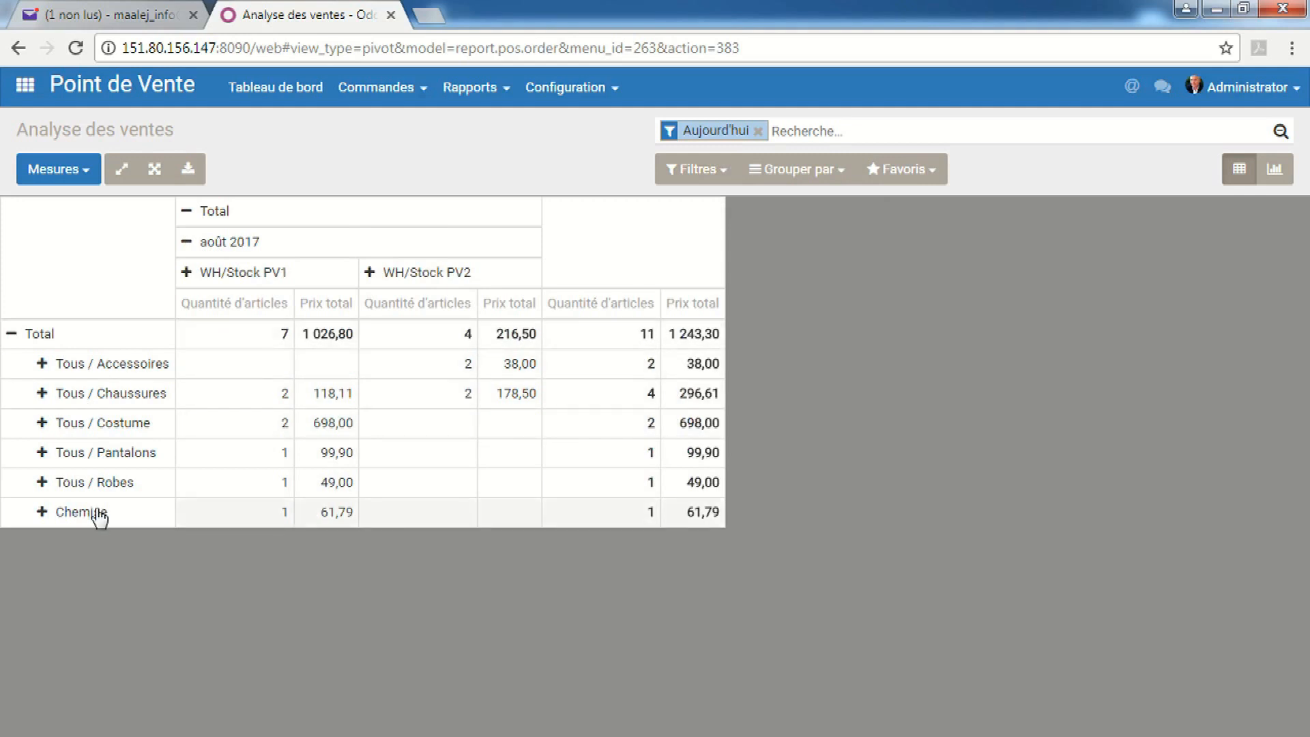
Break Tous / Accessoires down by Modèle d'article, then expand and collapse Tous / Chaussures
{"action": "left_click", "coordinate": [43, 366]}
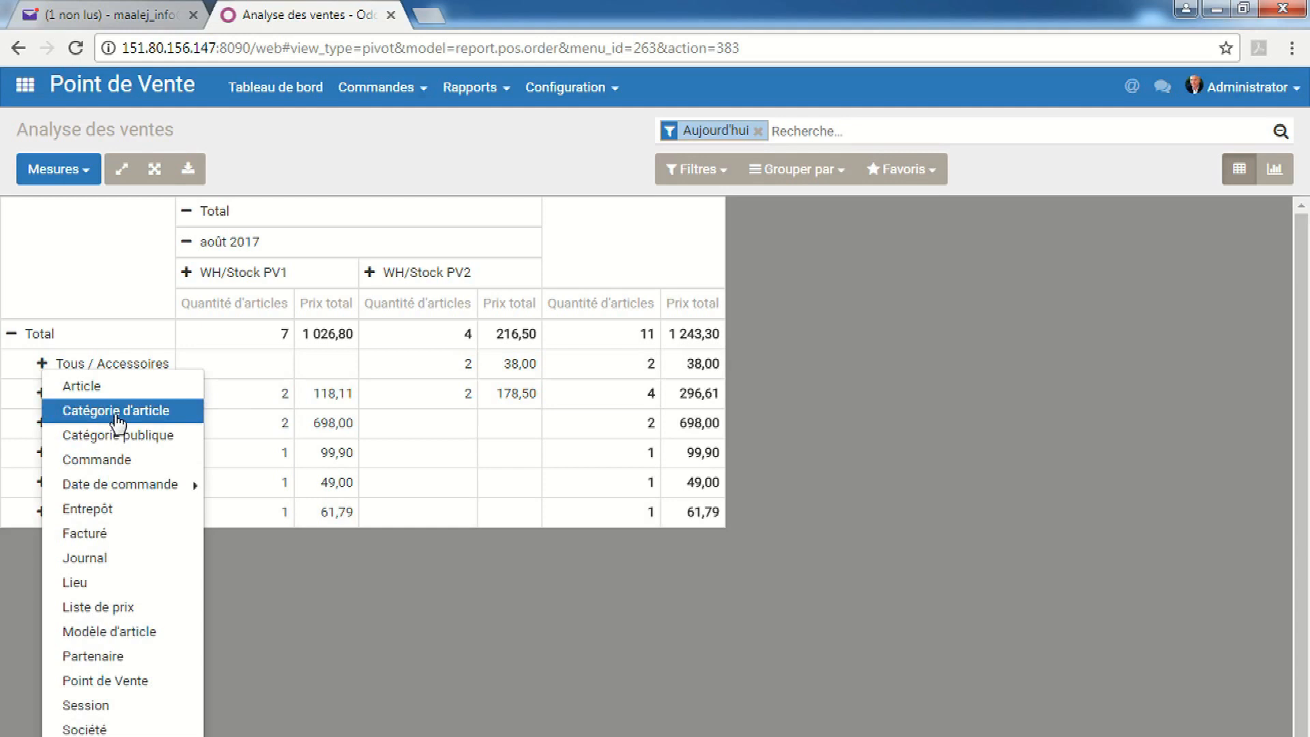
{"action": "left_click", "coordinate": [150, 633]}
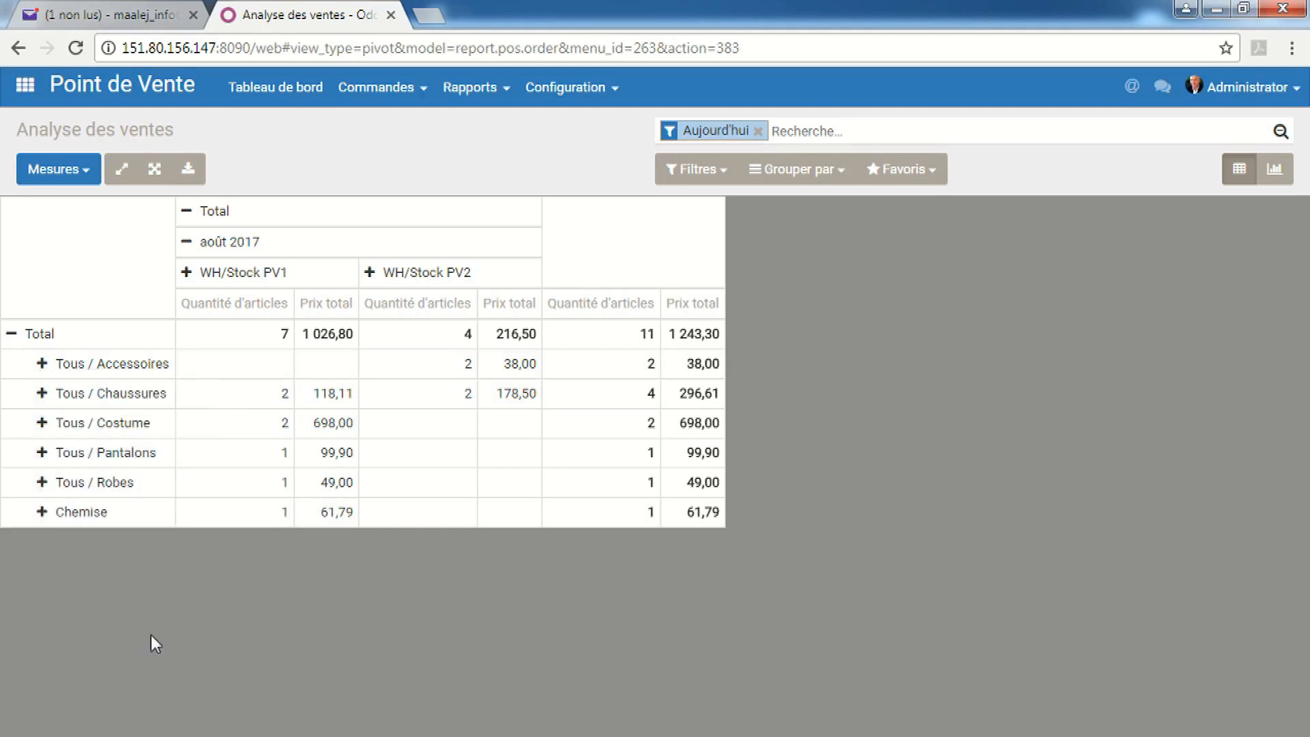
{"action": "left_click", "coordinate": [50, 429]}
{"action": "left_click", "coordinate": [48, 426]}
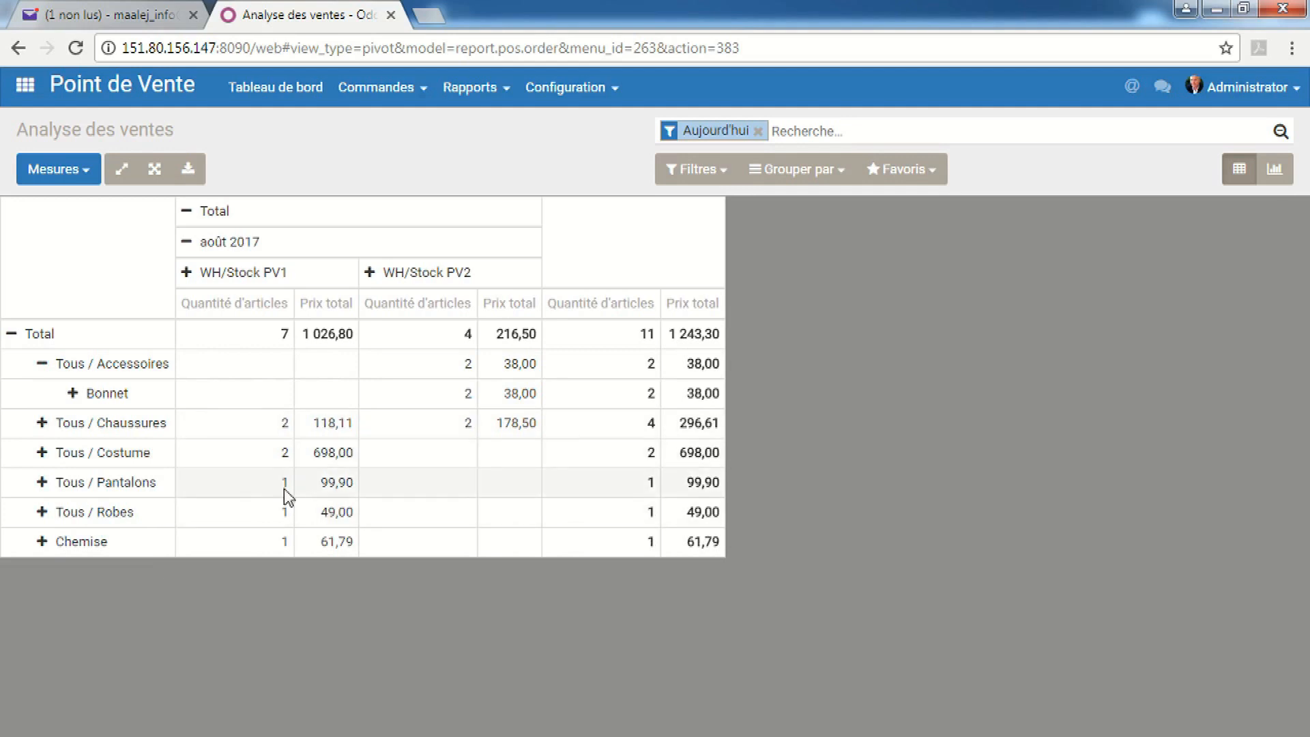
{"action": "left_click", "coordinate": [47, 426]}
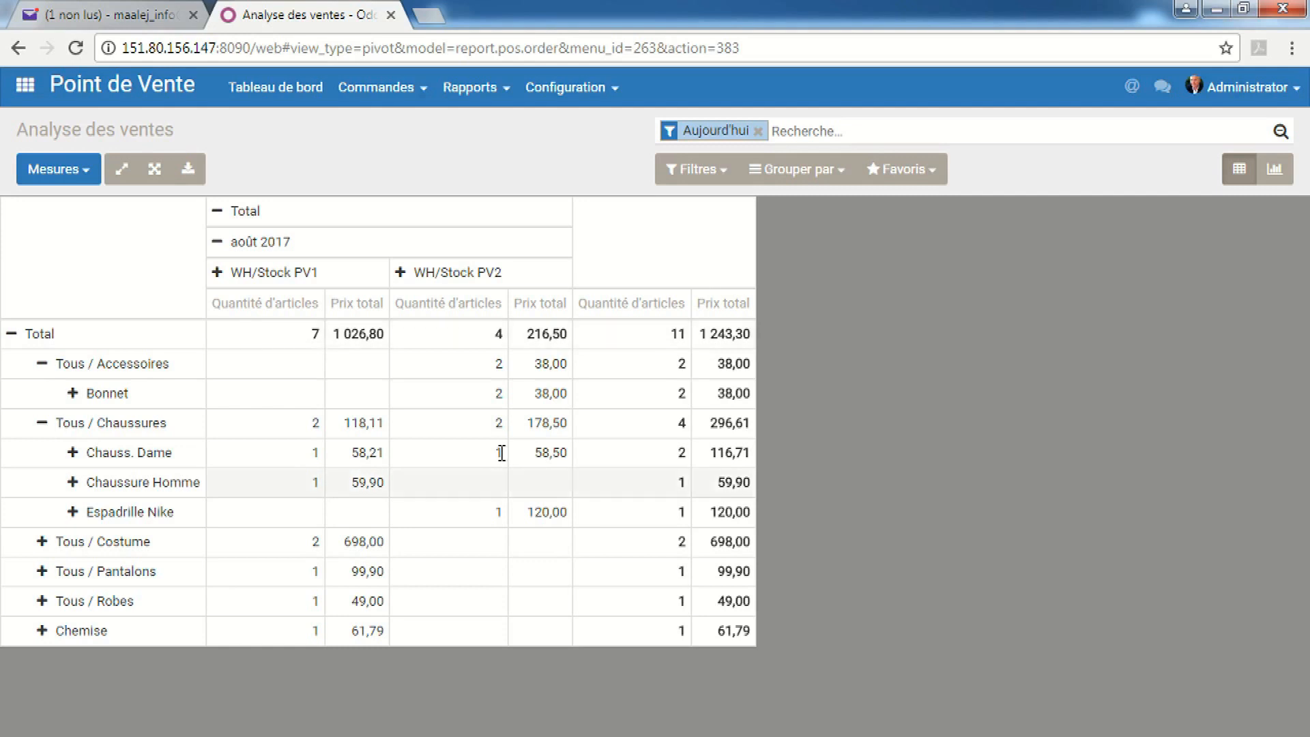
{"action": "left_click", "coordinate": [41, 422]}
Collapse the category rows under Total and regroup them by stock location
{"action": "left_click", "coordinate": [41, 362]}
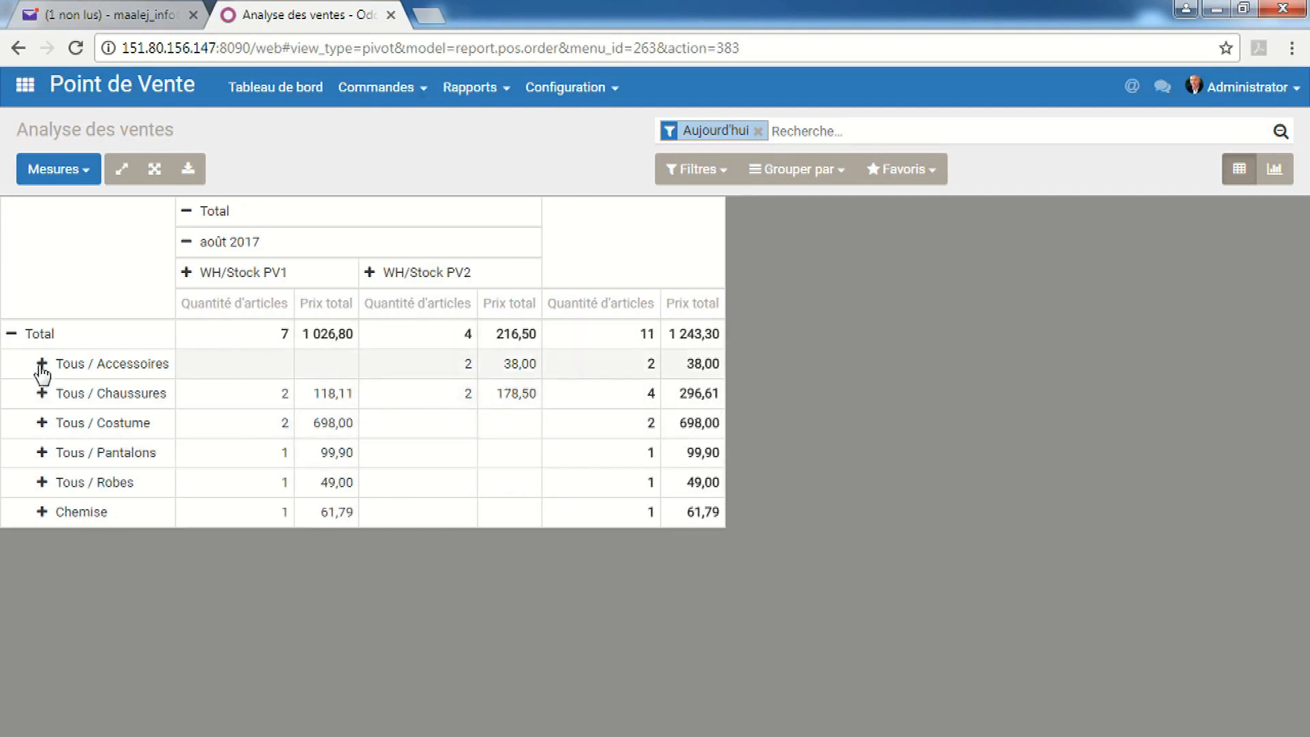
{"action": "left_click", "coordinate": [12, 334]}
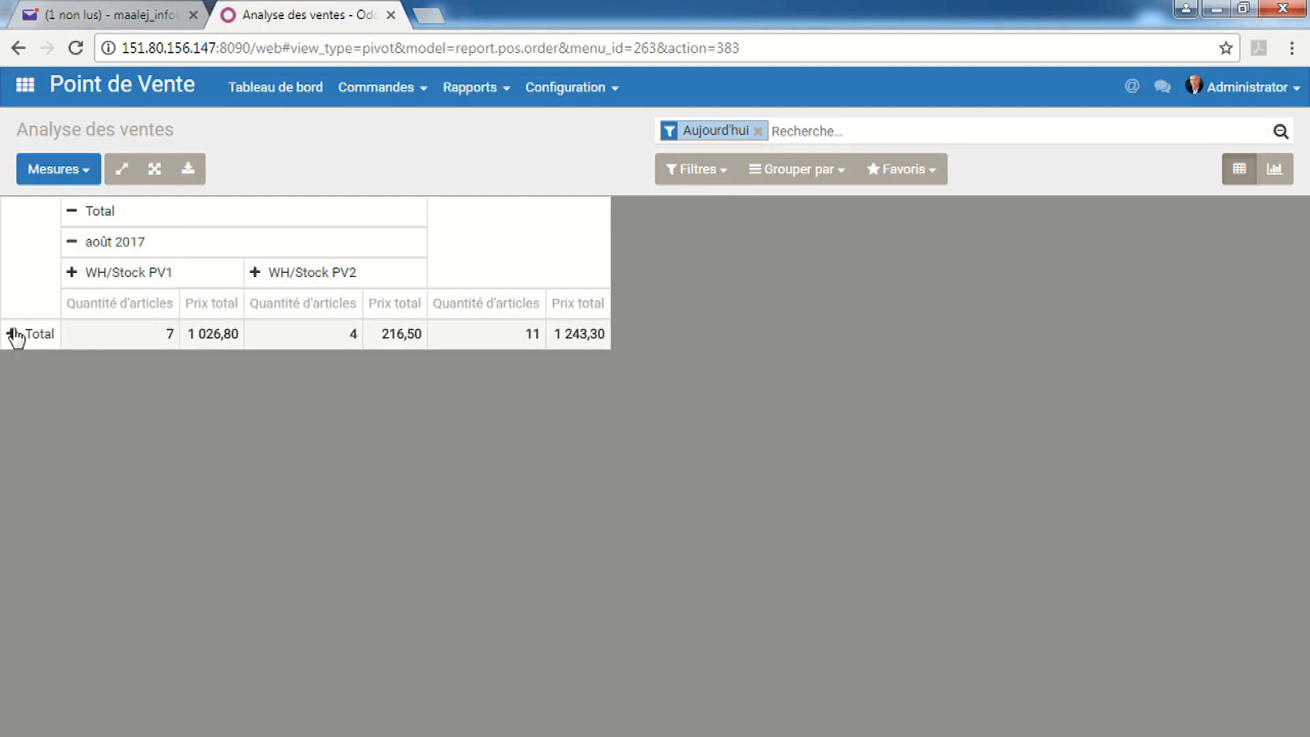
{"action": "left_click", "coordinate": [13, 335]}
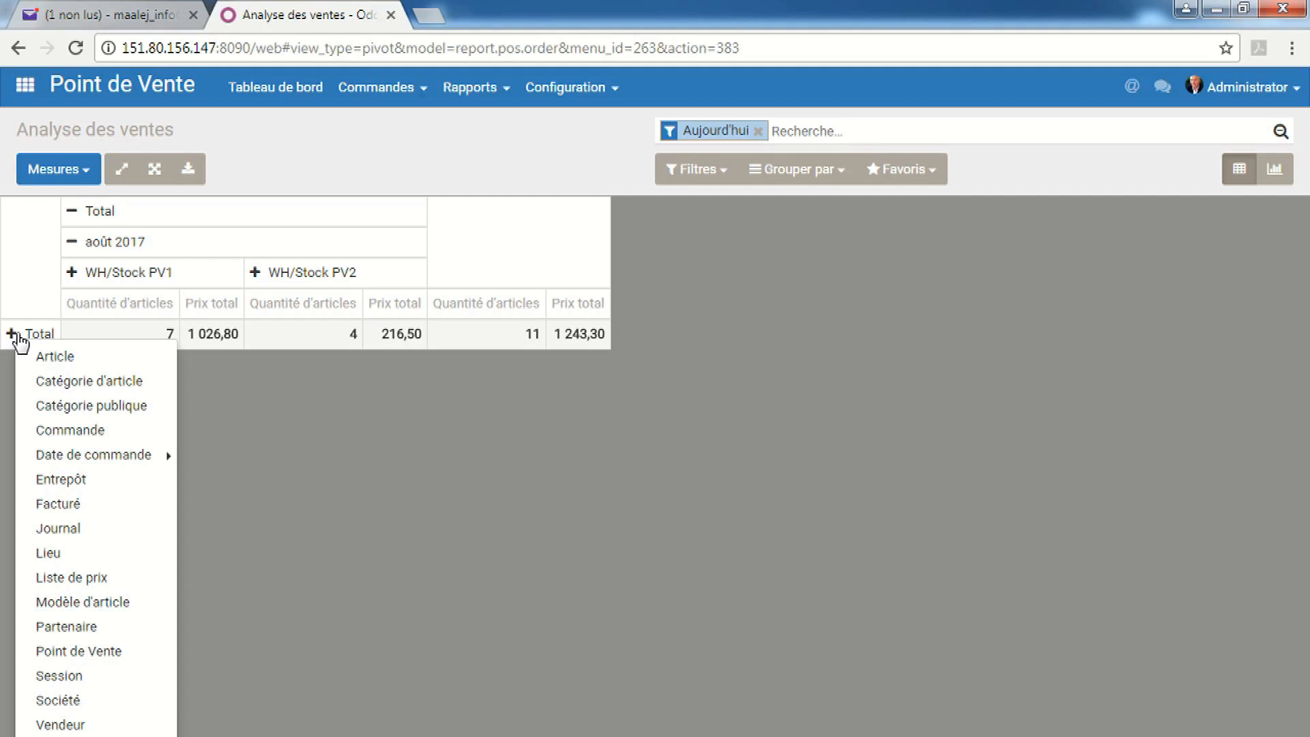
{"action": "left_click", "coordinate": [80, 552]}
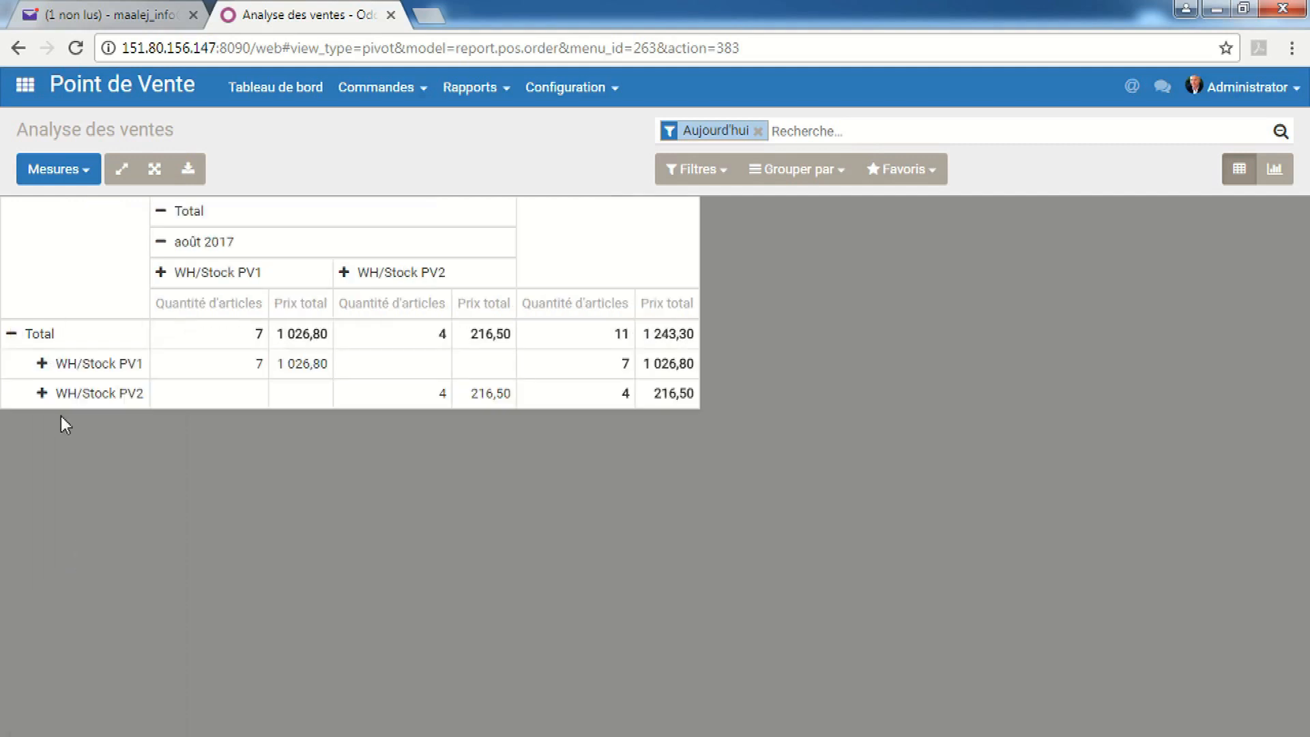
Regroup the columns by Catégorie d'article, flip the axes, and return to the apps home screen
{"action": "left_click", "coordinate": [161, 211]}
{"action": "left_click", "coordinate": [161, 211]}
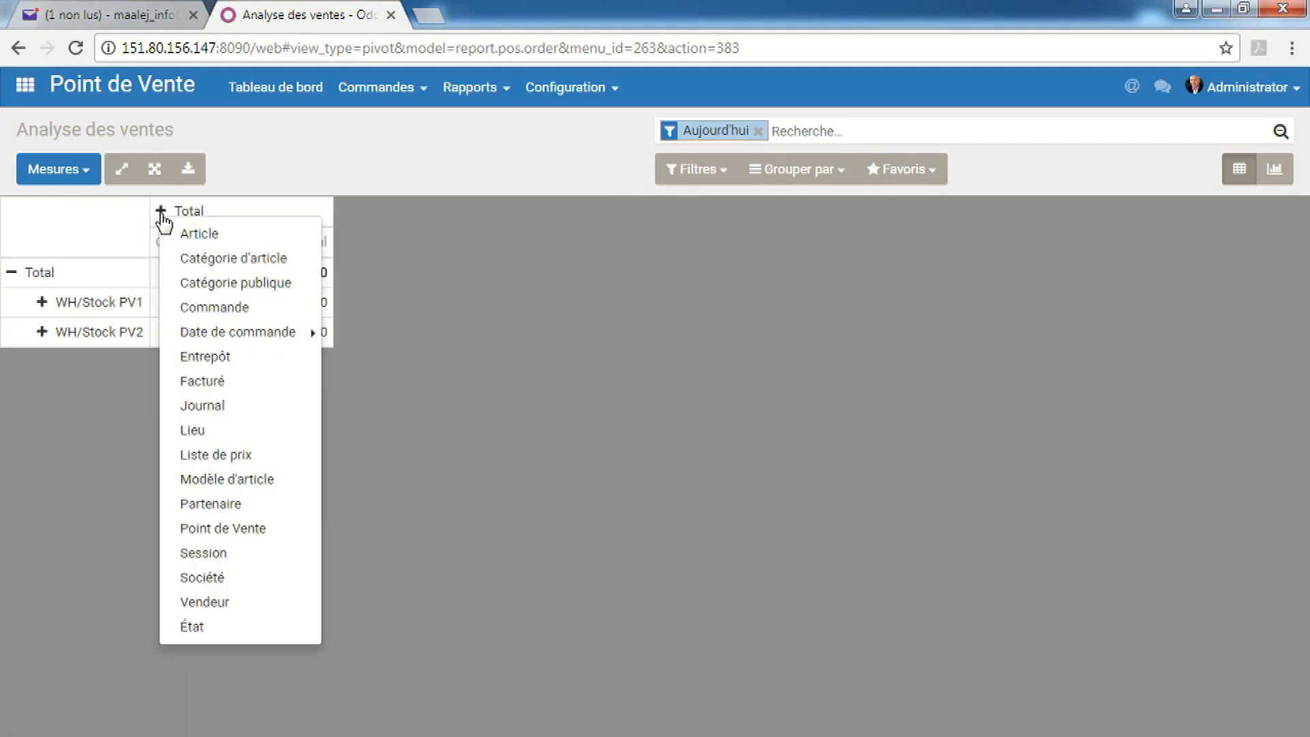
{"action": "left_click", "coordinate": [201, 261]}
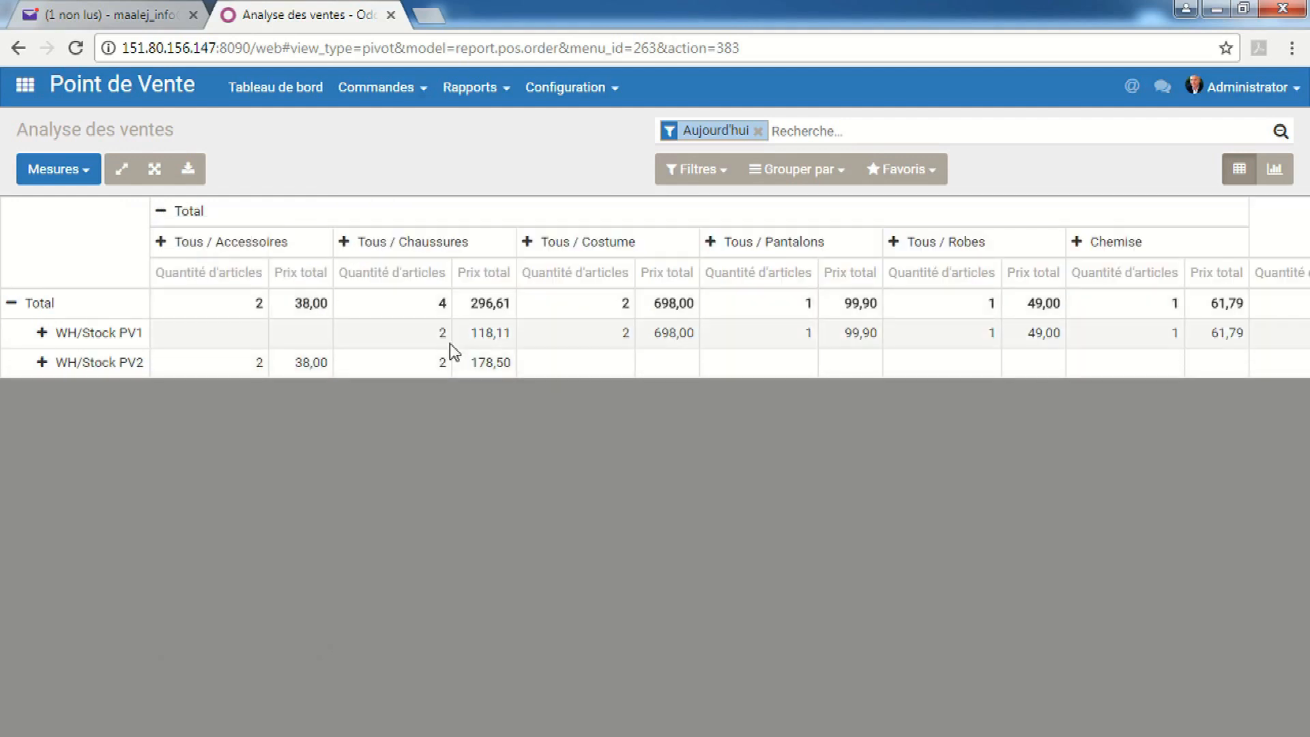
{"action": "left_click", "coordinate": [127, 172]}
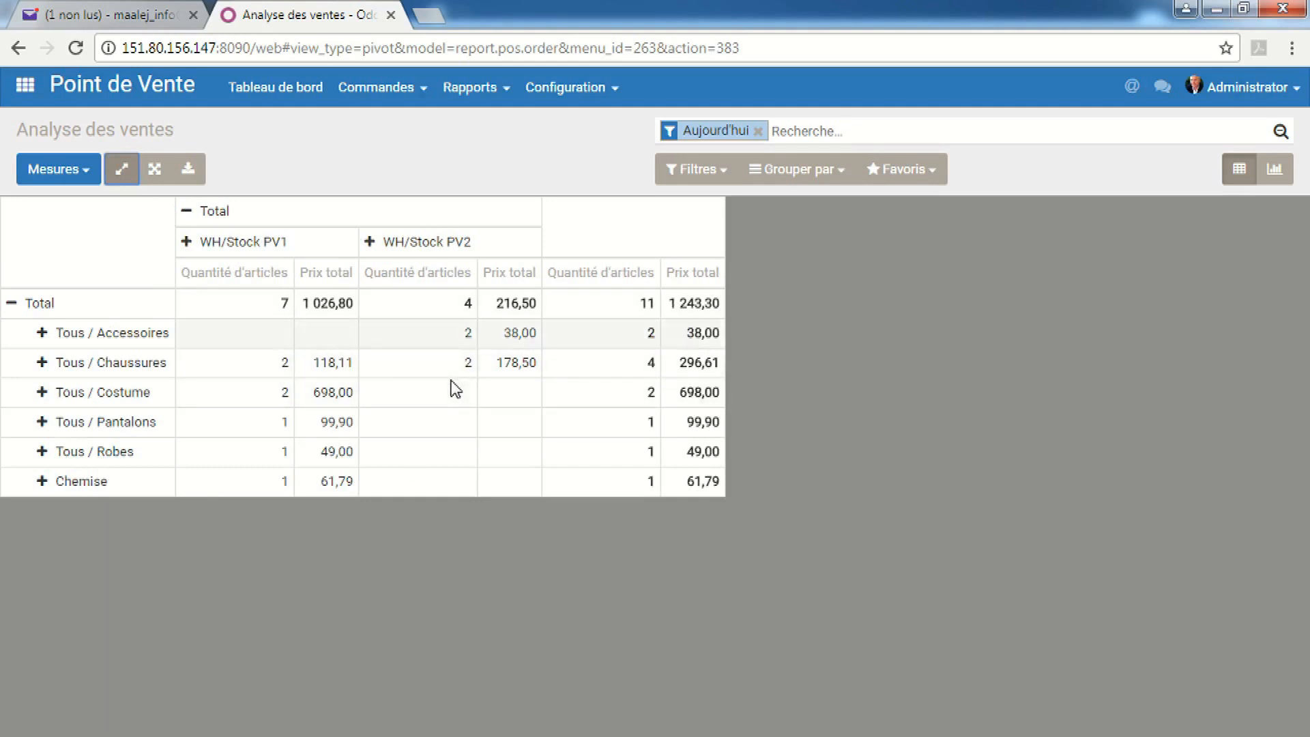
{"action": "left_click", "coordinate": [25, 87]}
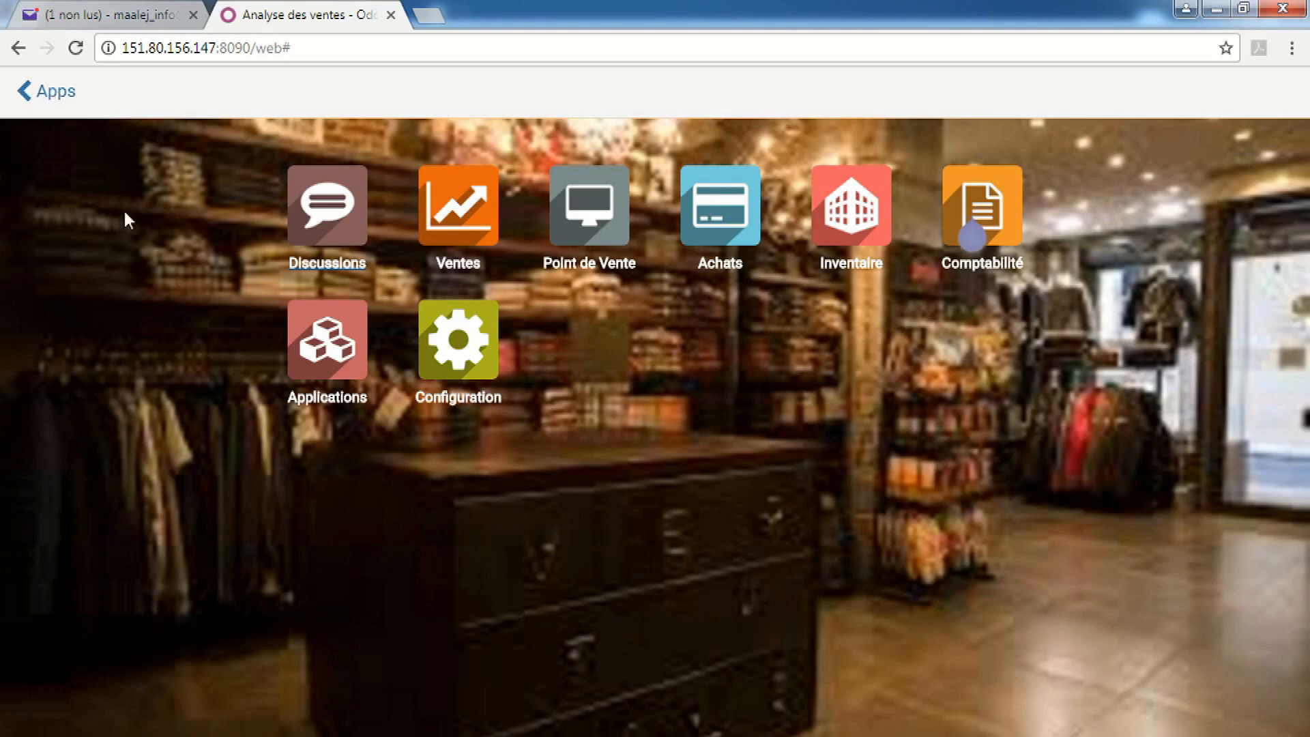
Run Point de Vente's Récap marge total for Aujourd'hui as a flipped Pivot, then return to the dashboard
{"action": "left_click", "coordinate": [592, 206]}
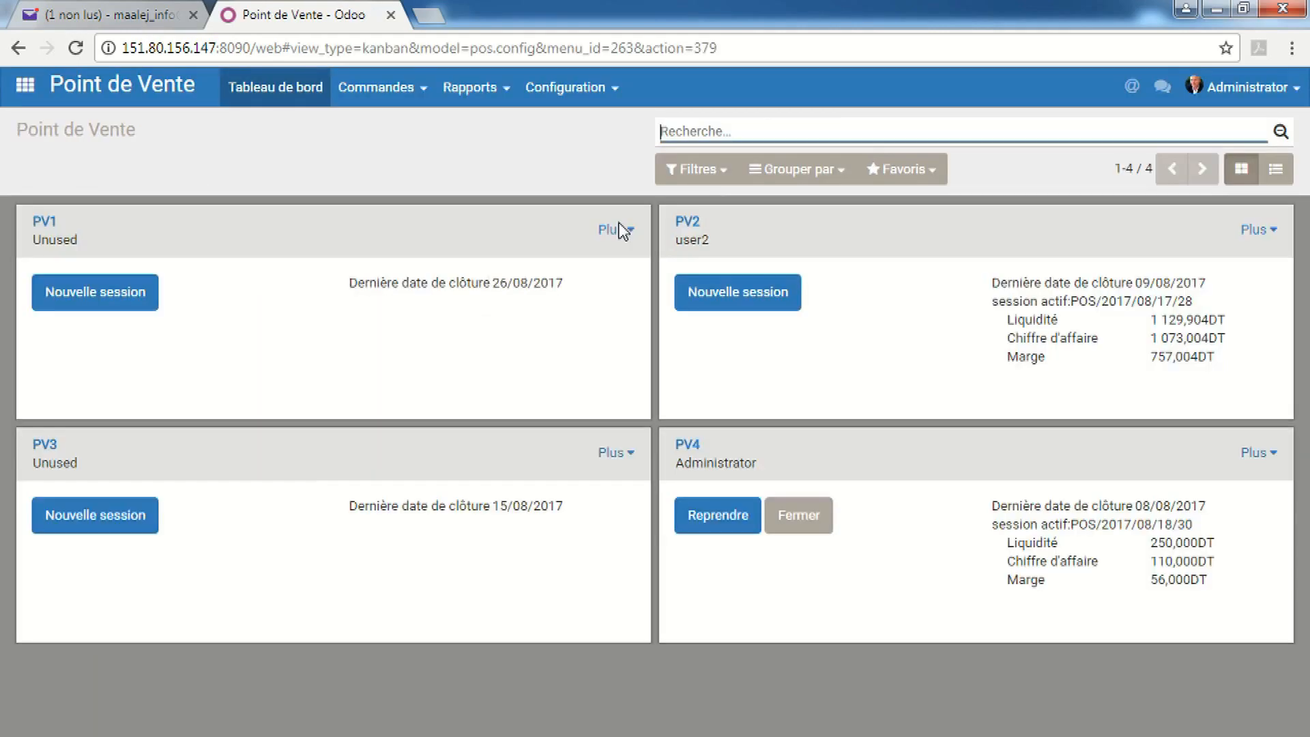
{"action": "left_click", "coordinate": [503, 88]}
{"action": "left_click", "coordinate": [513, 184]}
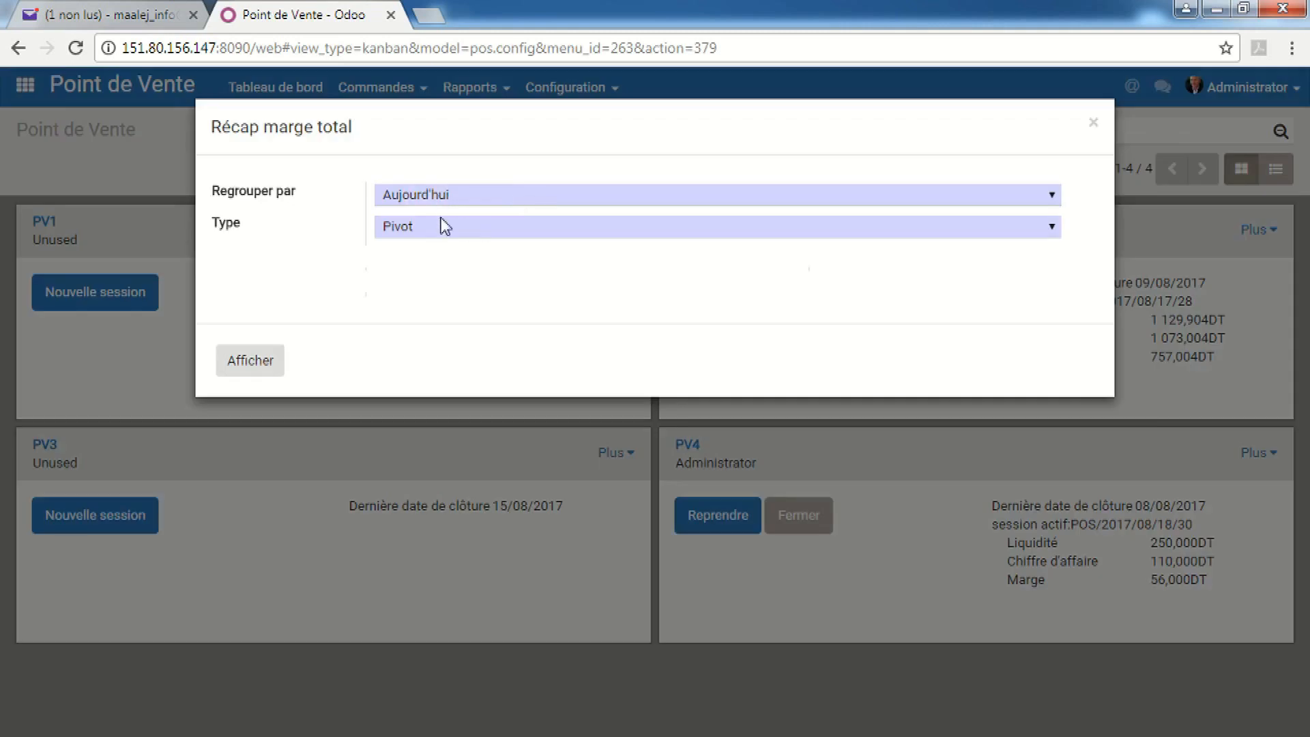
{"action": "left_click", "coordinate": [414, 236]}
{"action": "left_click", "coordinate": [414, 235]}
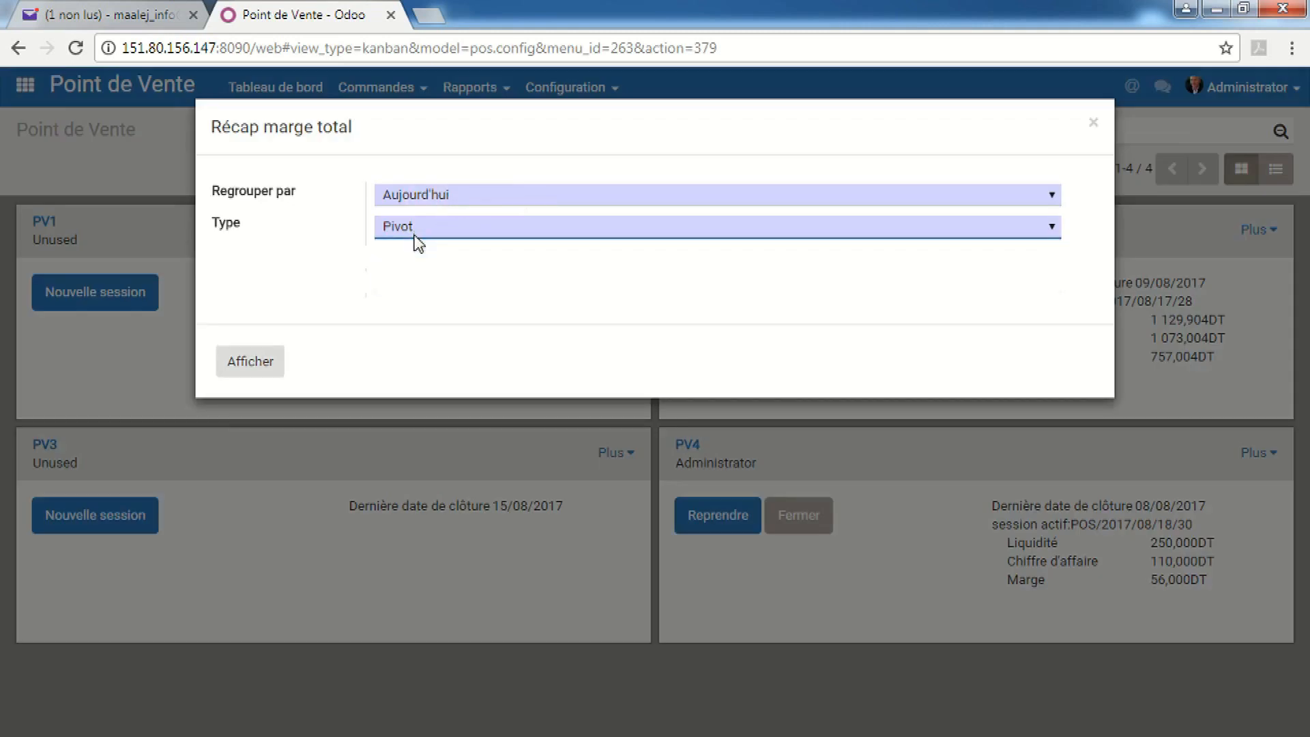
{"action": "left_click", "coordinate": [251, 364]}
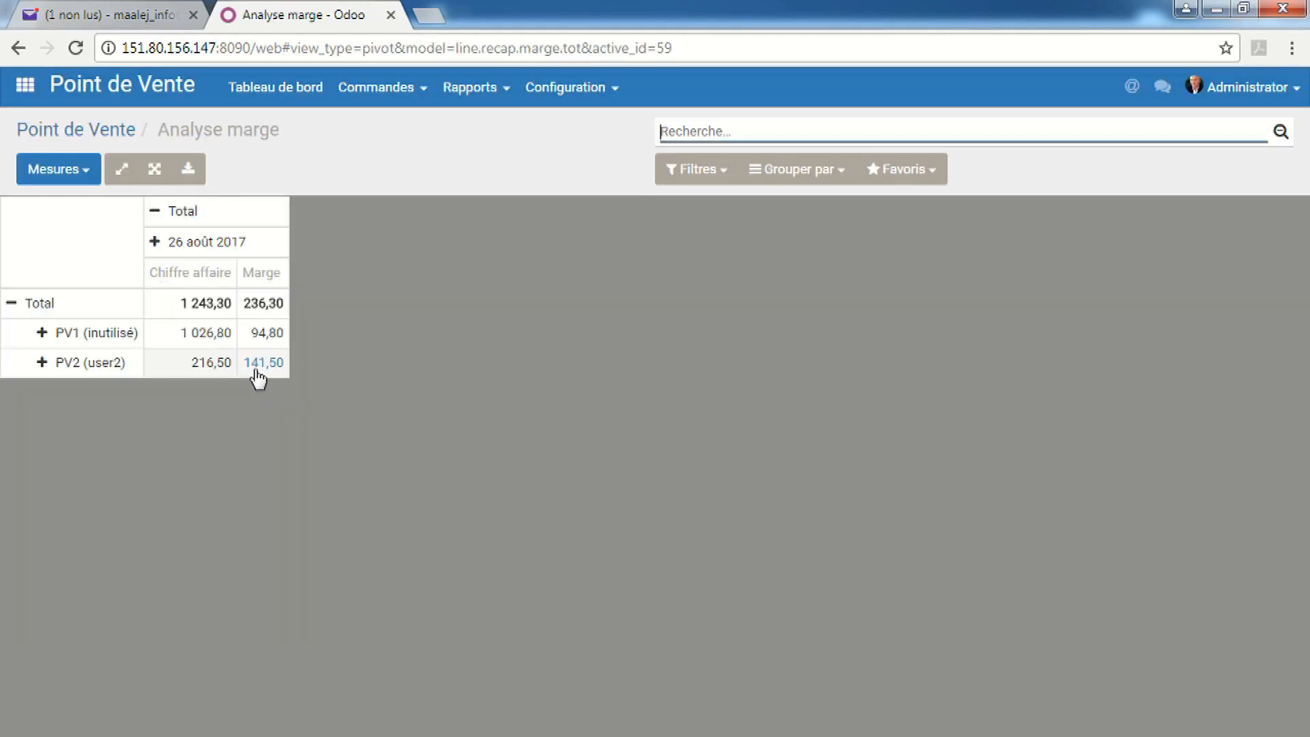
{"action": "left_click", "coordinate": [122, 168]}
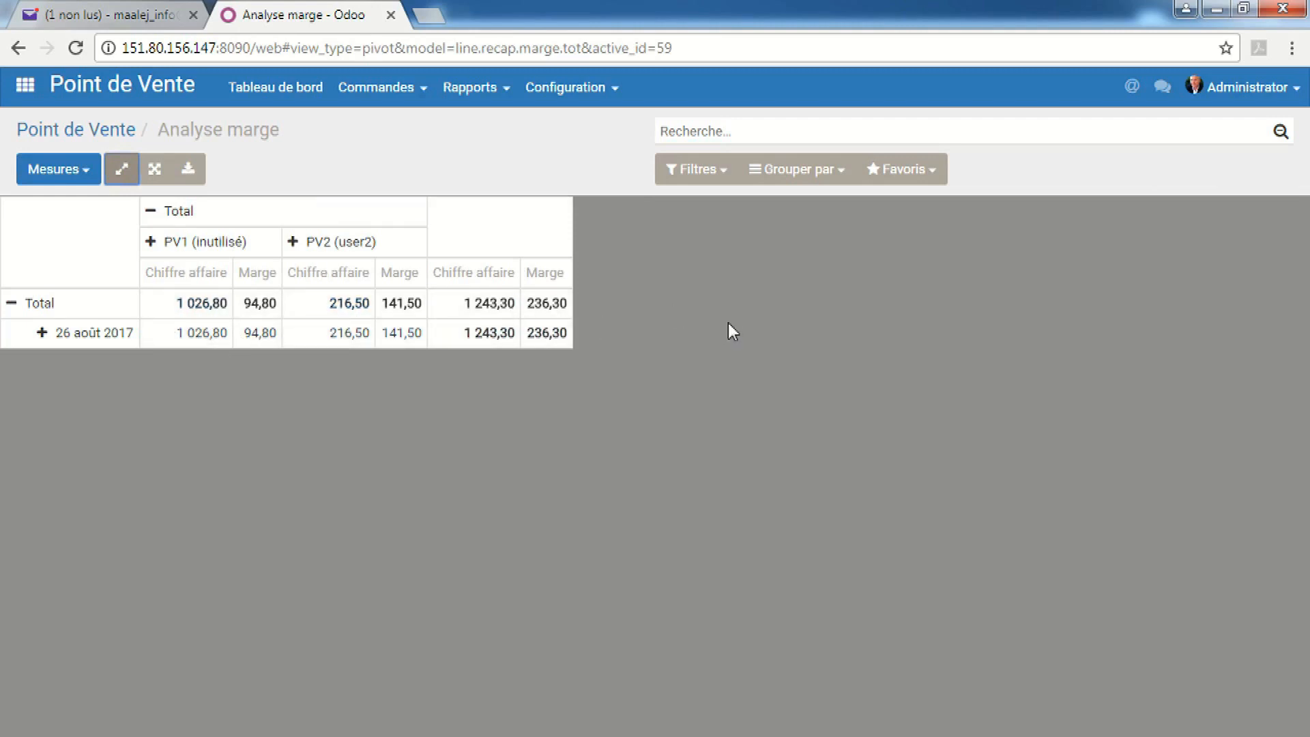
{"action": "left_click", "coordinate": [65, 135]}
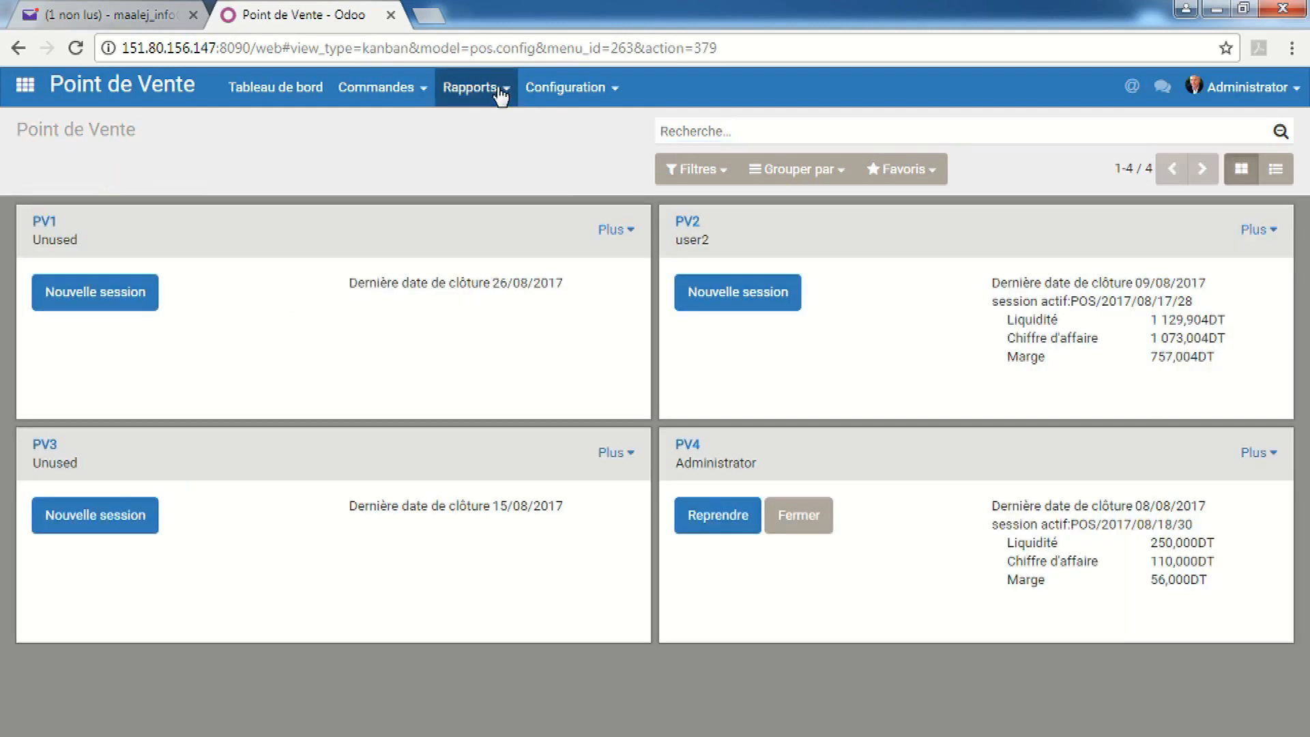
Run the Récap marge total report as a Pivot grouped by Ce mois
{"action": "left_click", "coordinate": [501, 90]}
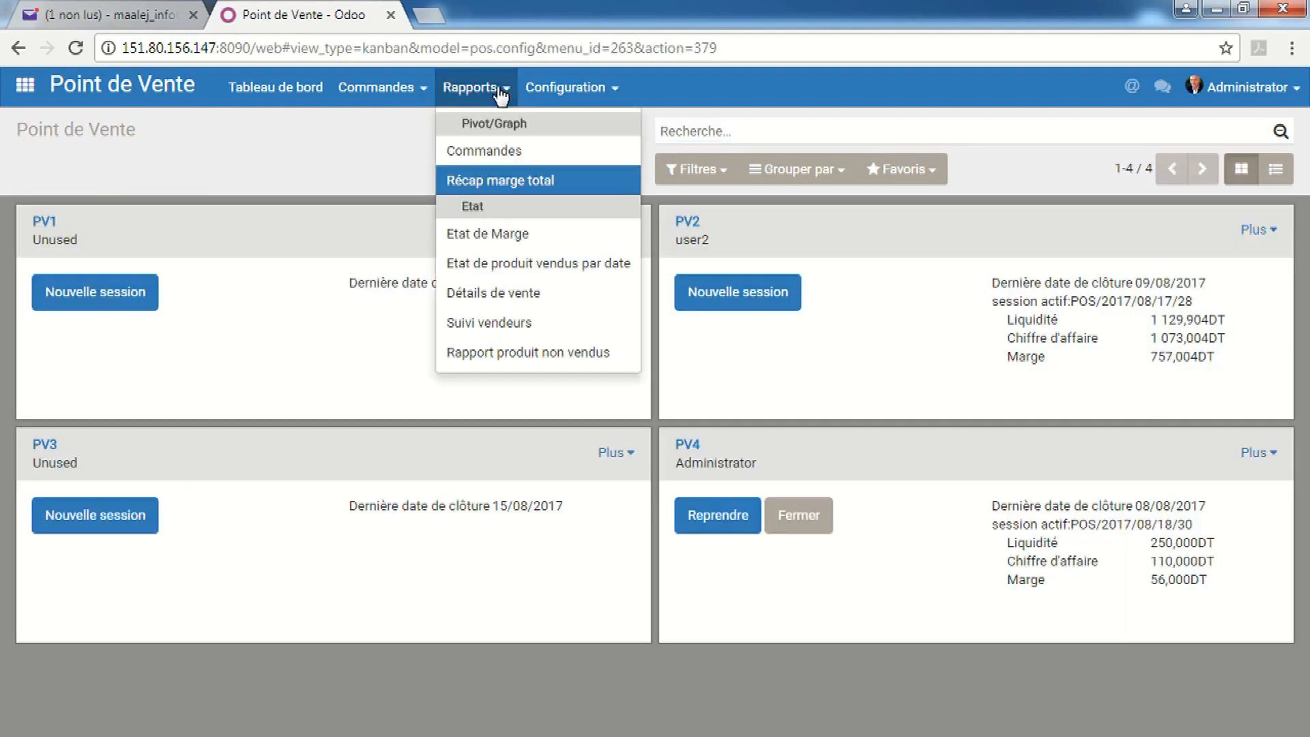
{"action": "left_click", "coordinate": [502, 182]}
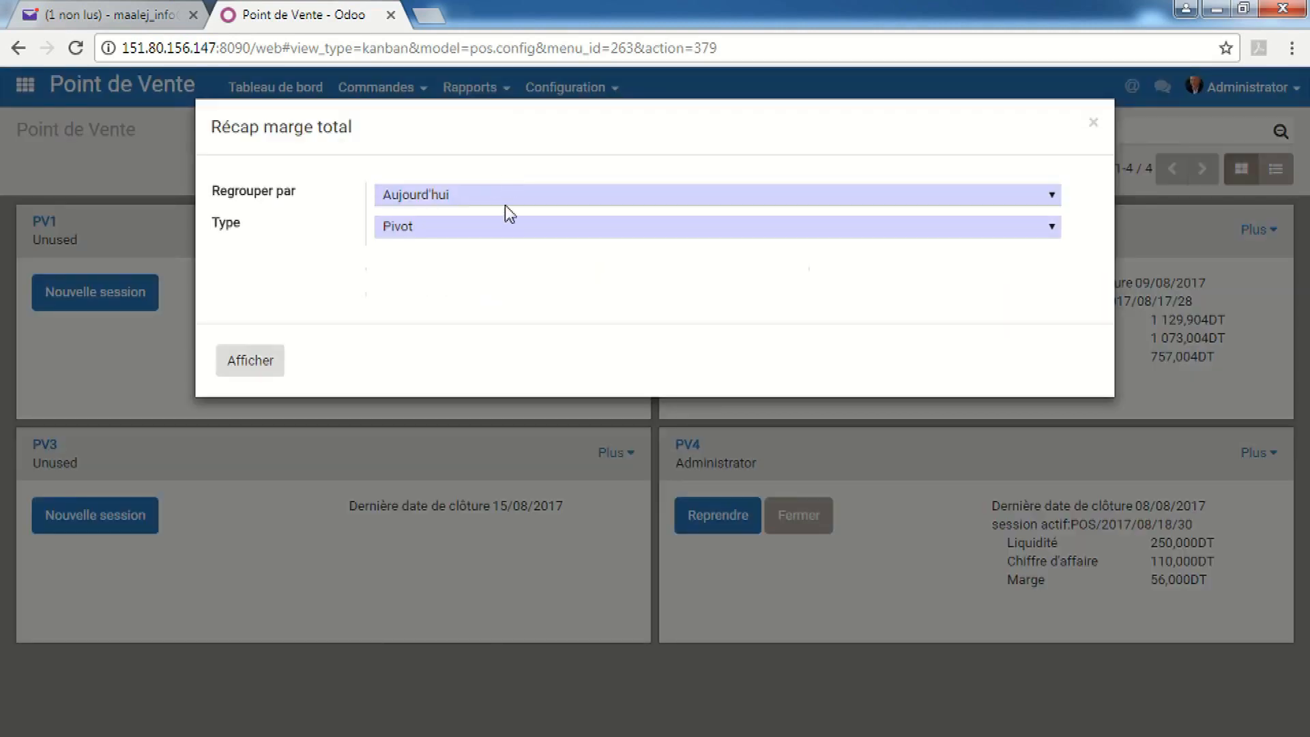
{"action": "left_click", "coordinate": [517, 226]}
{"action": "left_click", "coordinate": [494, 262]}
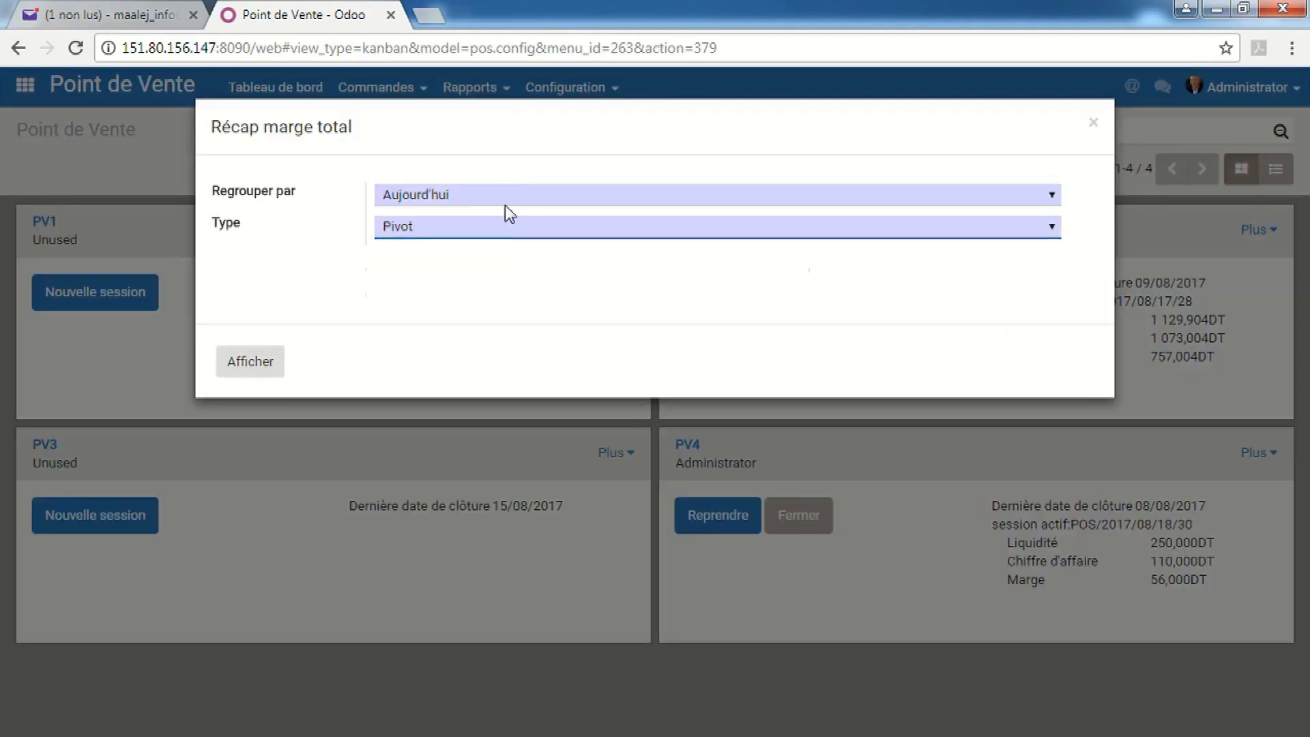
{"action": "left_click", "coordinate": [505, 203]}
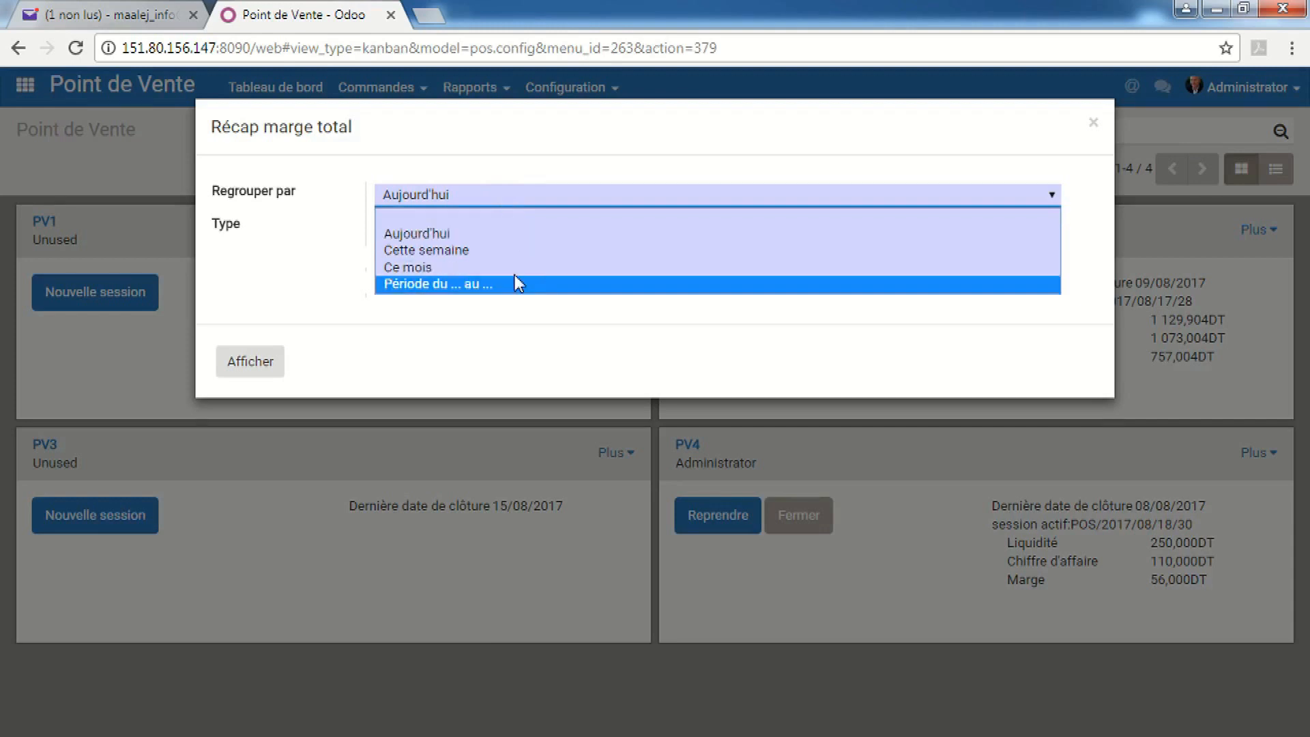
{"action": "left_click", "coordinate": [516, 283]}
{"action": "left_click", "coordinate": [492, 196]}
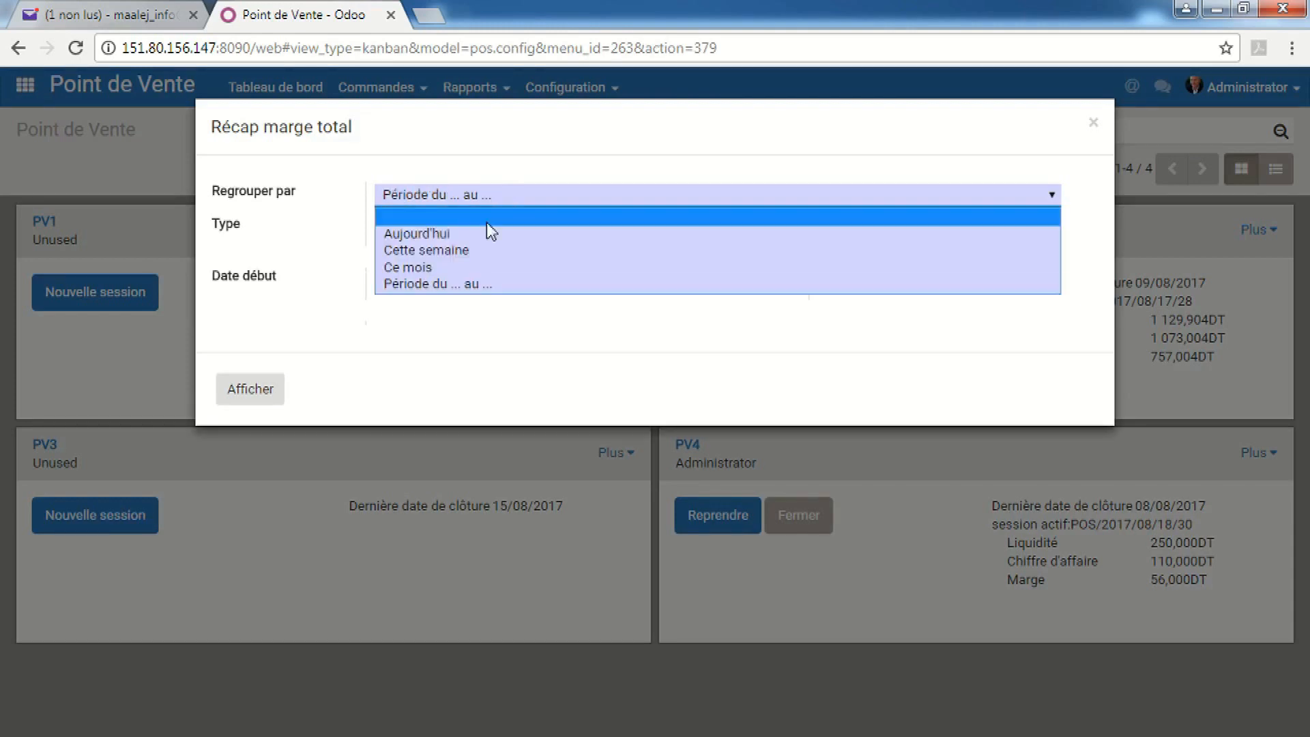
{"action": "left_click", "coordinate": [470, 270]}
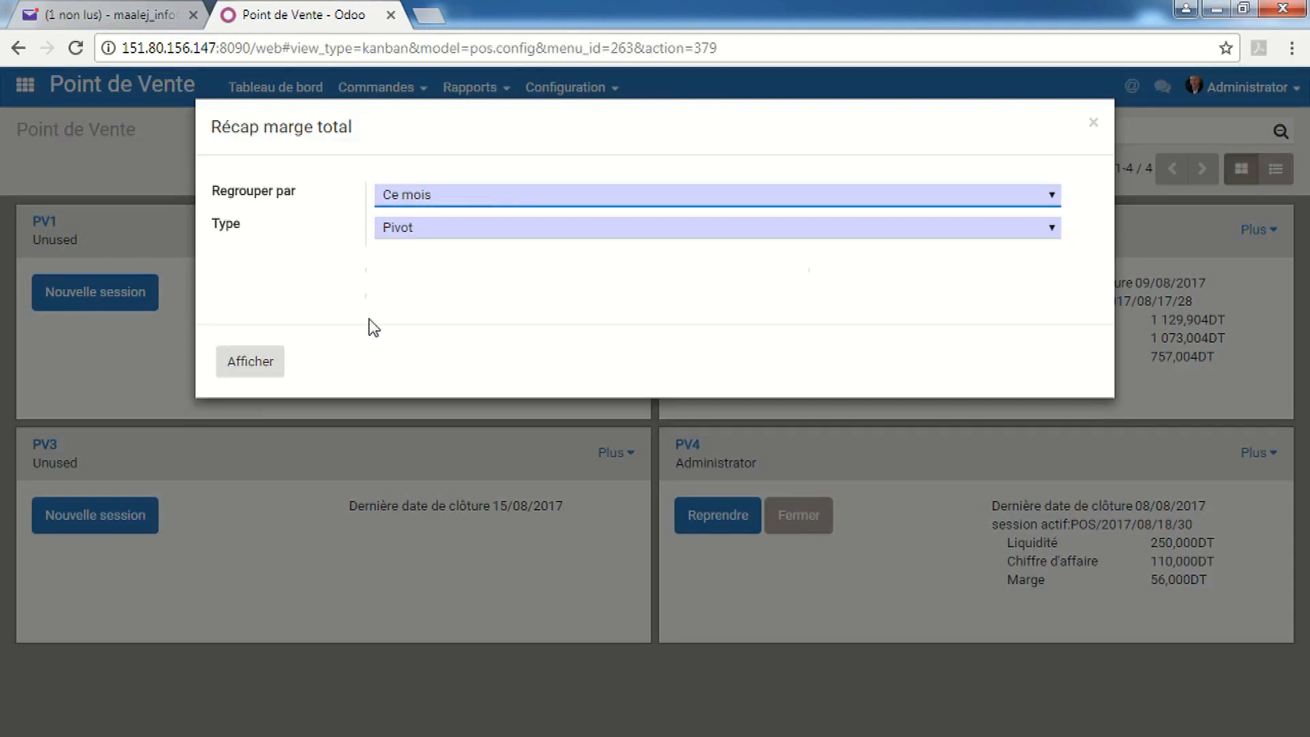
{"action": "left_click", "coordinate": [248, 365]}
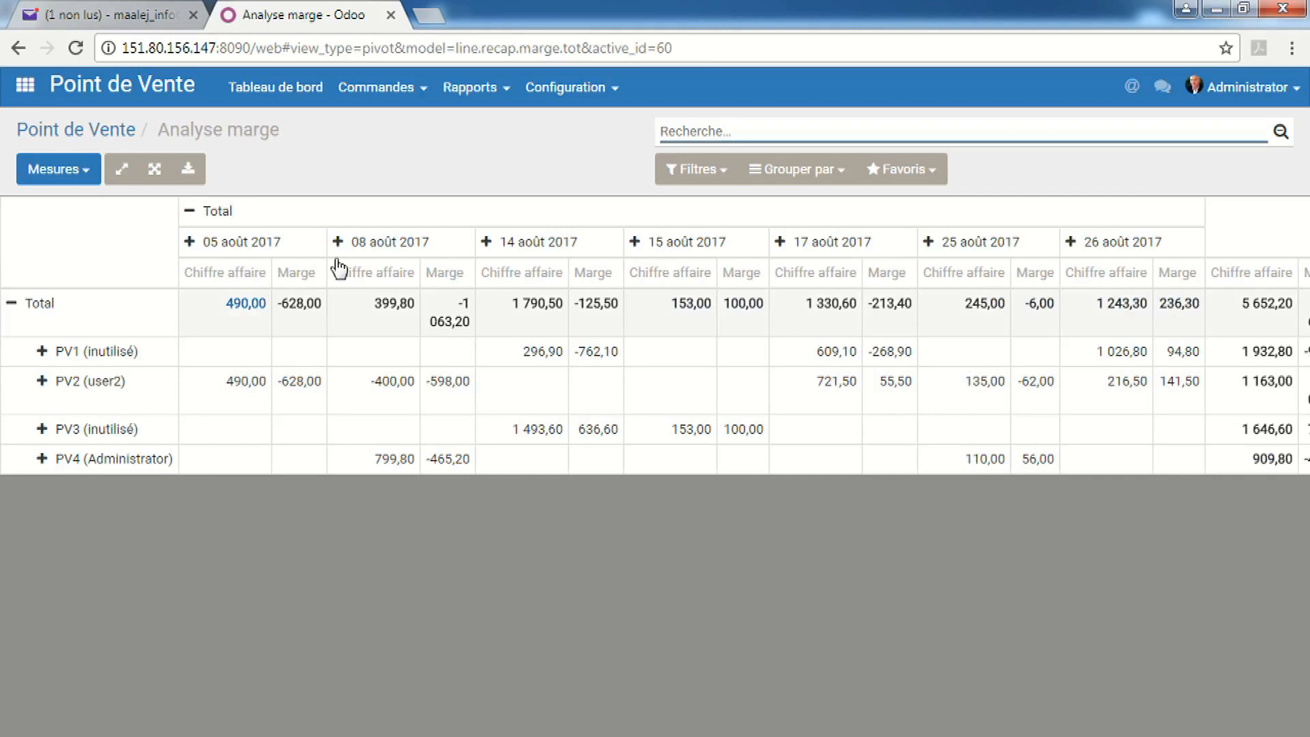
Flip the monthly pivot so dates become rows, and check its measures
{"action": "left_click", "coordinate": [124, 172]}
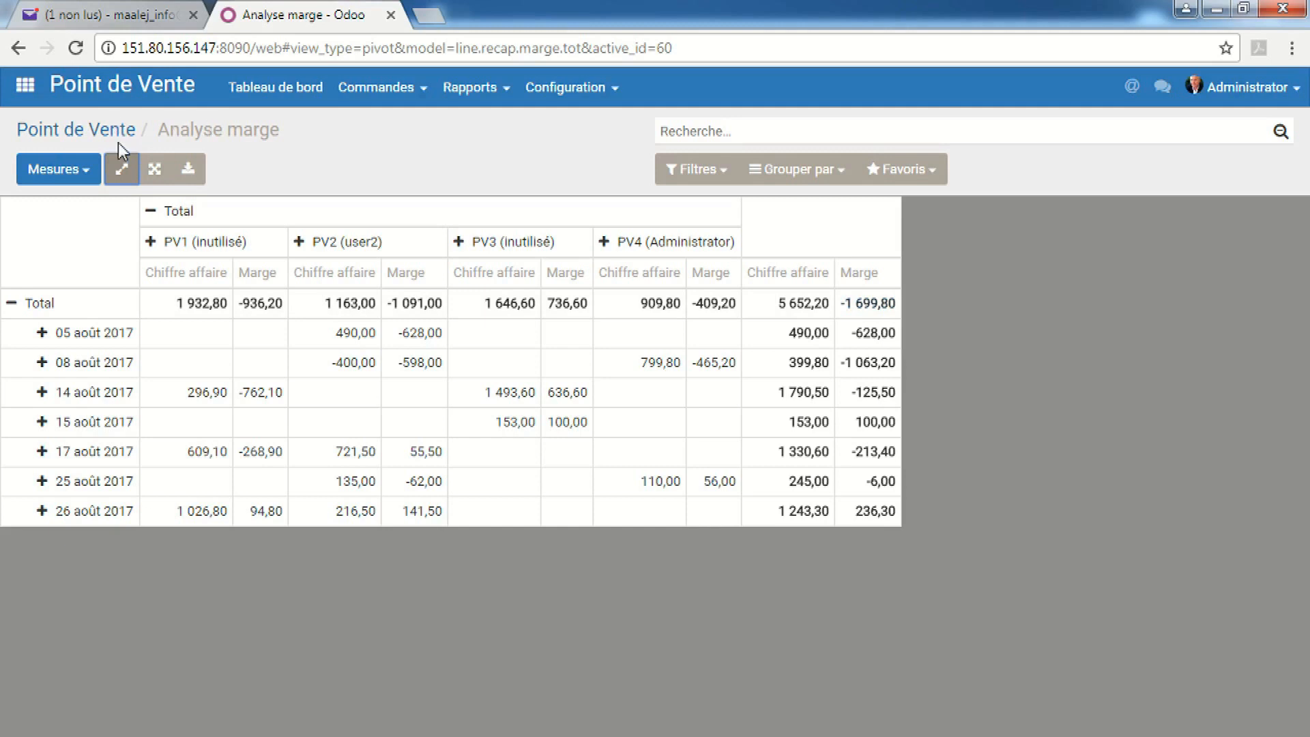
{"action": "left_click", "coordinate": [88, 171]}
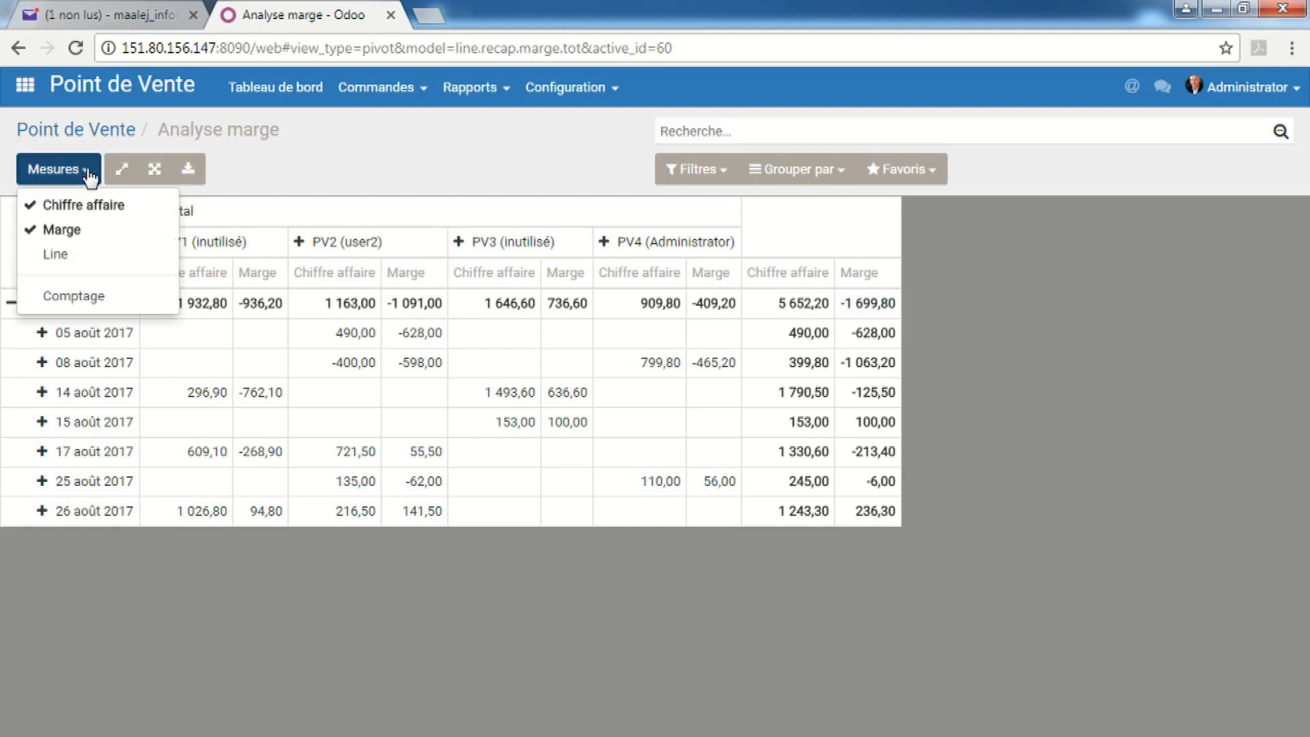
{"action": "left_click", "coordinate": [90, 175]}
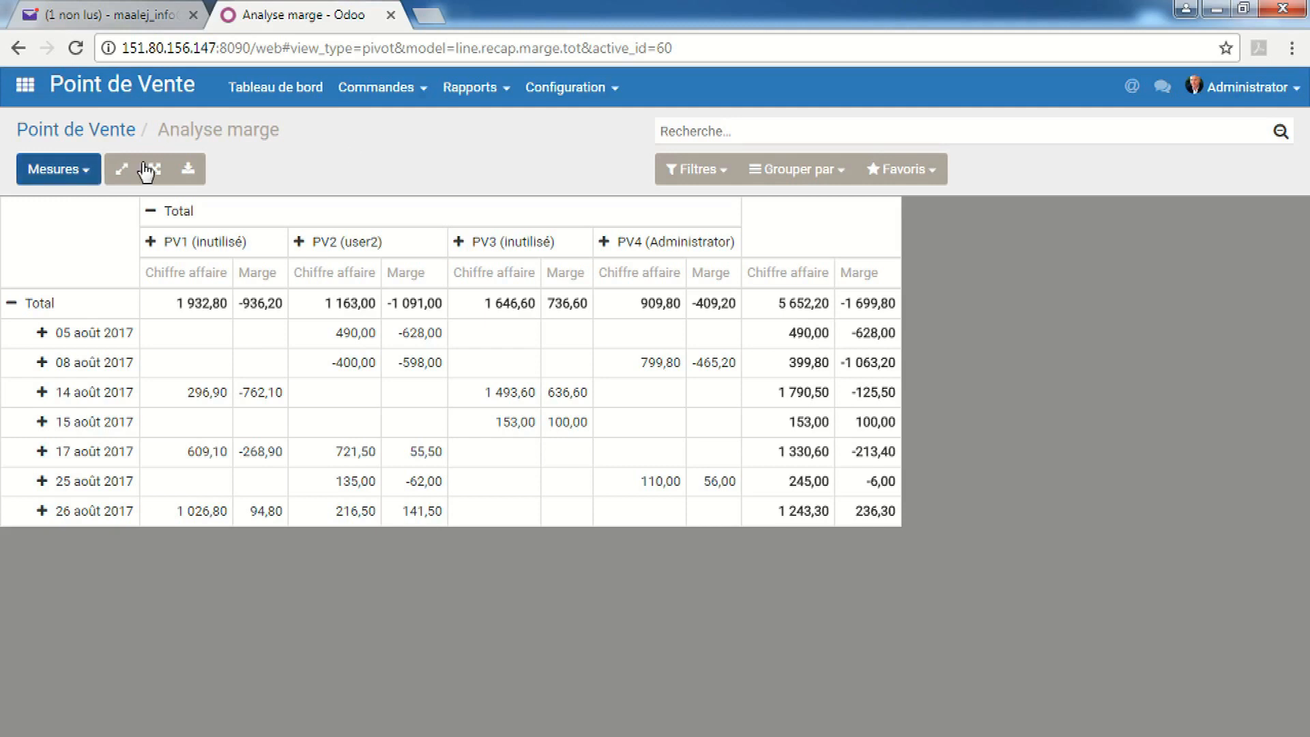
Reopen and cancel the recap options, then open the Etat de Marge report instead
{"action": "left_click", "coordinate": [463, 93]}
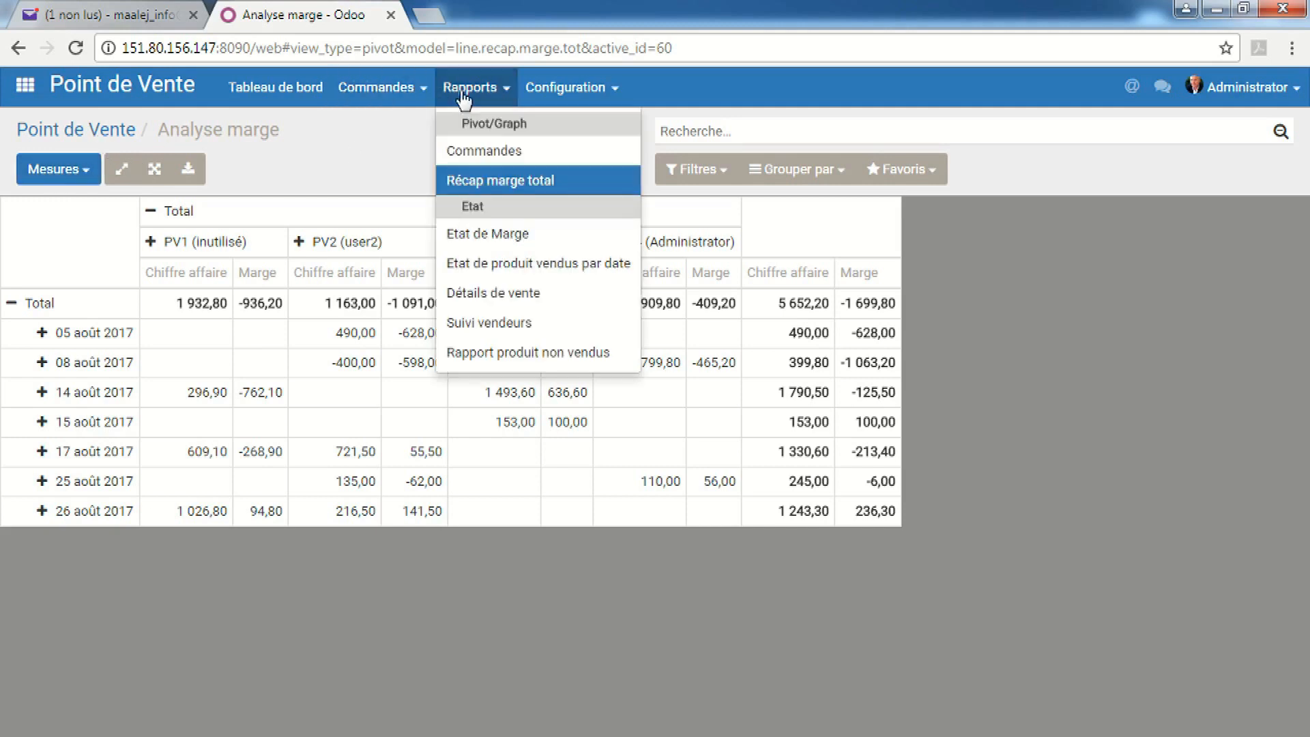
{"action": "left_click", "coordinate": [508, 182]}
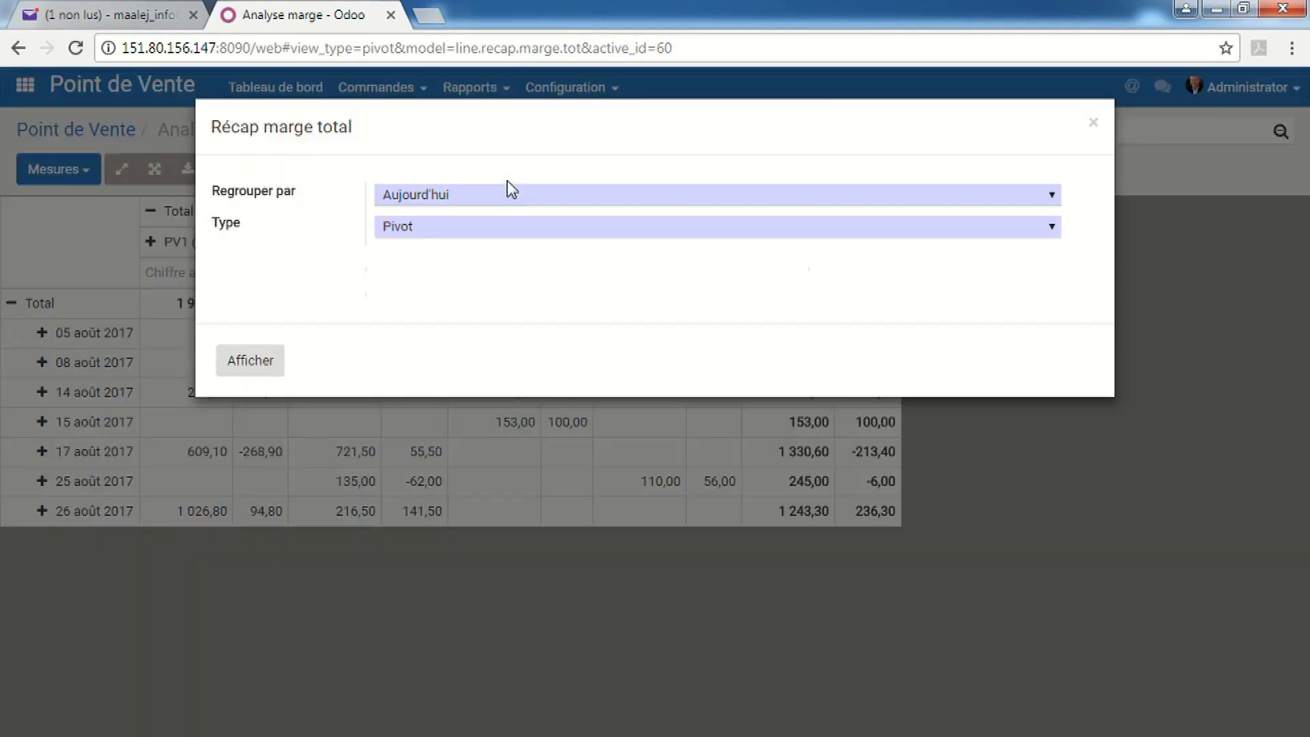
{"action": "left_click", "coordinate": [1092, 123]}
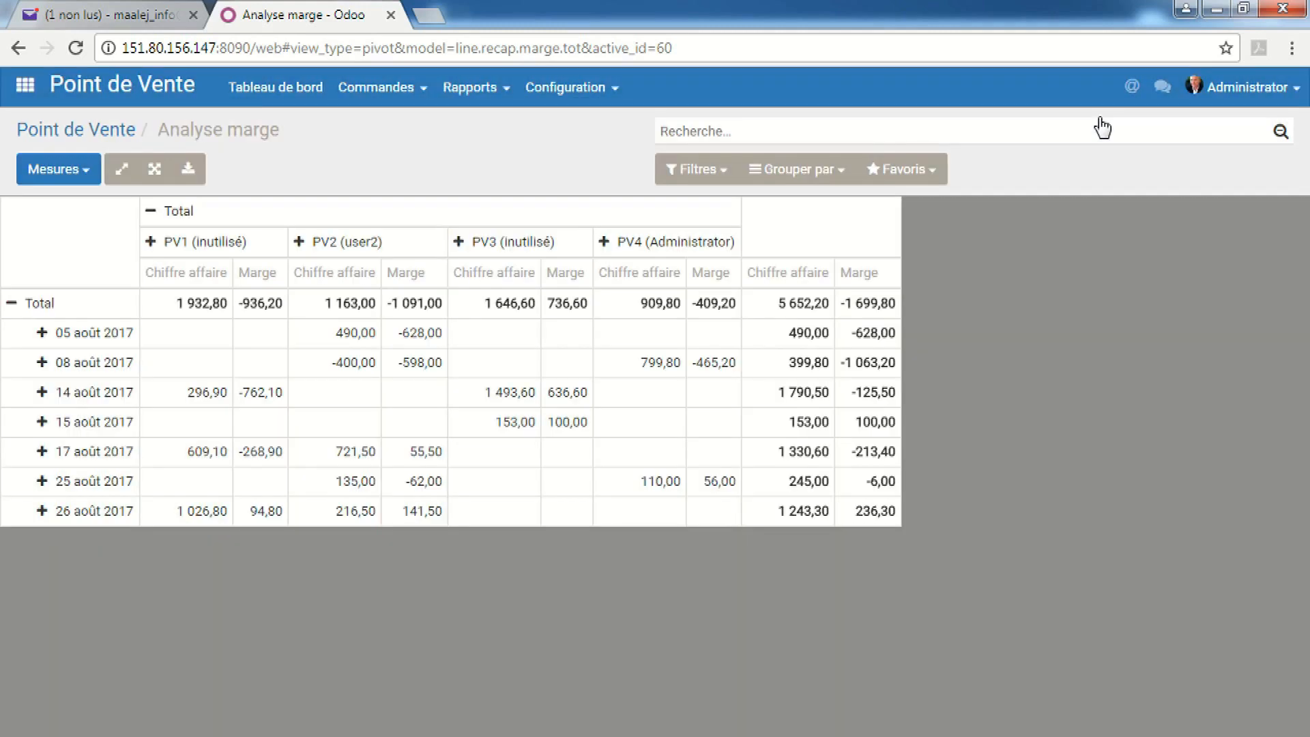
{"action": "left_click", "coordinate": [470, 87]}
{"action": "left_click", "coordinate": [513, 251]}
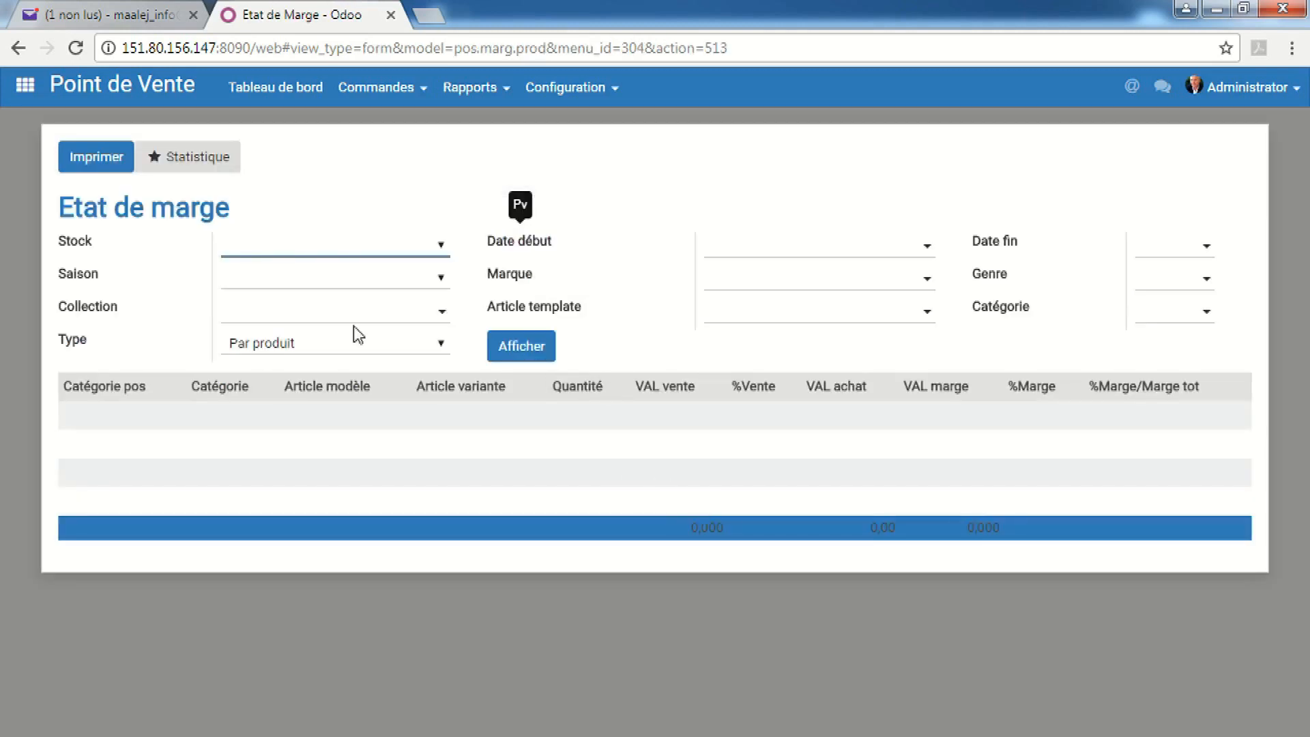
Display the Etat de marge by product, sort by Article variante, then regroup Par template
{"action": "left_click", "coordinate": [523, 347]}
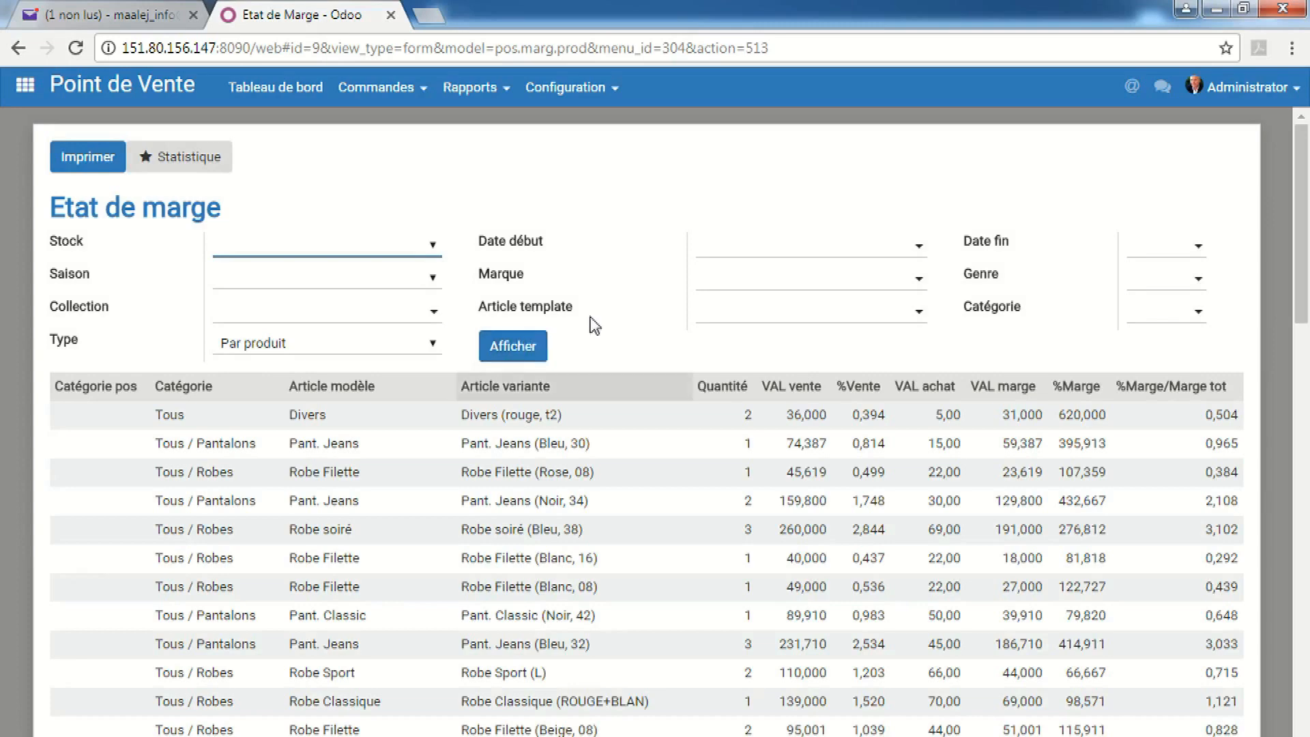
{"action": "left_click", "coordinate": [534, 388]}
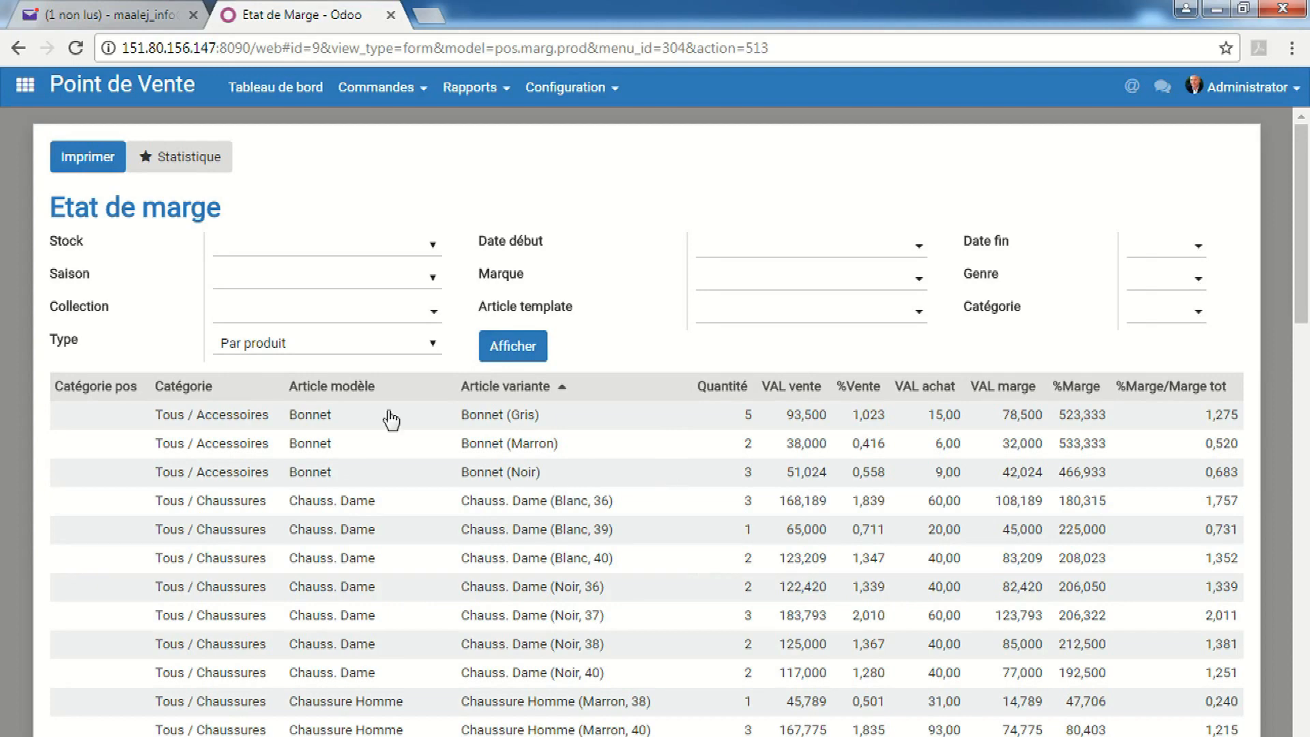
{"action": "left_click", "coordinate": [395, 348]}
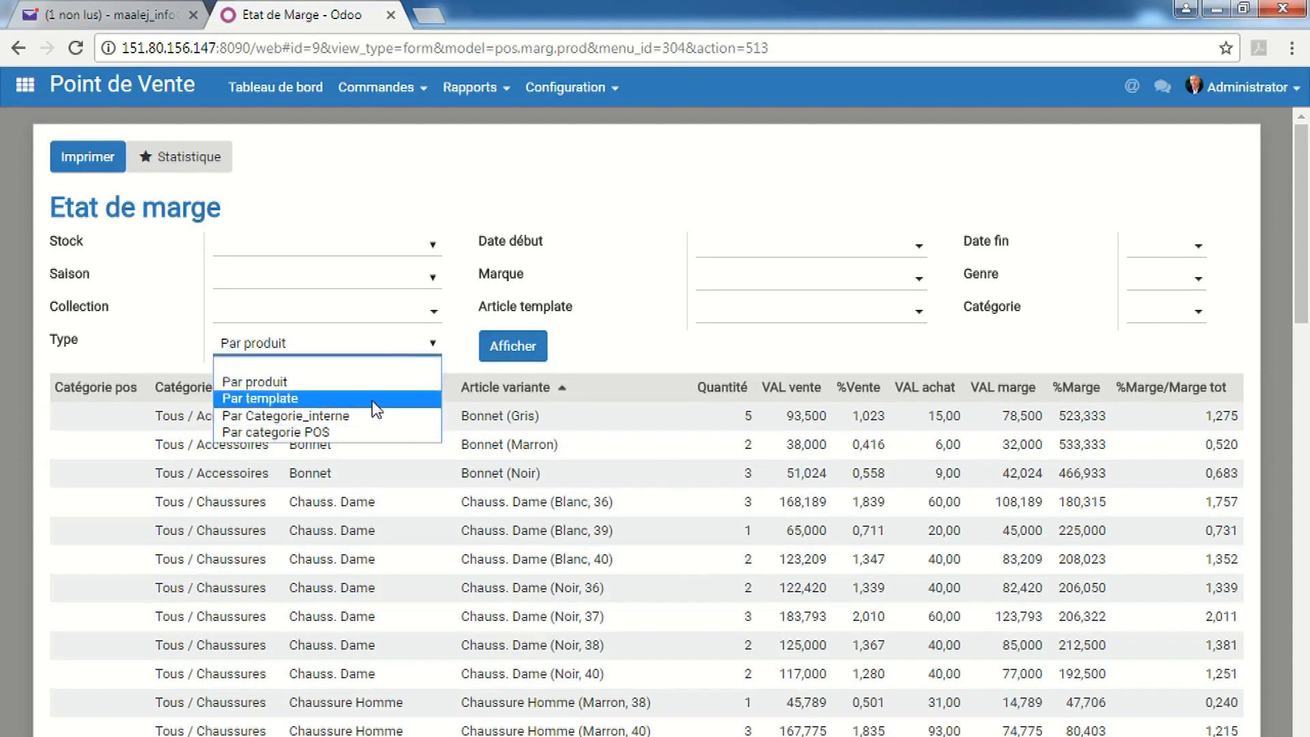
{"action": "left_click", "coordinate": [374, 401]}
{"action": "left_click", "coordinate": [513, 345]}
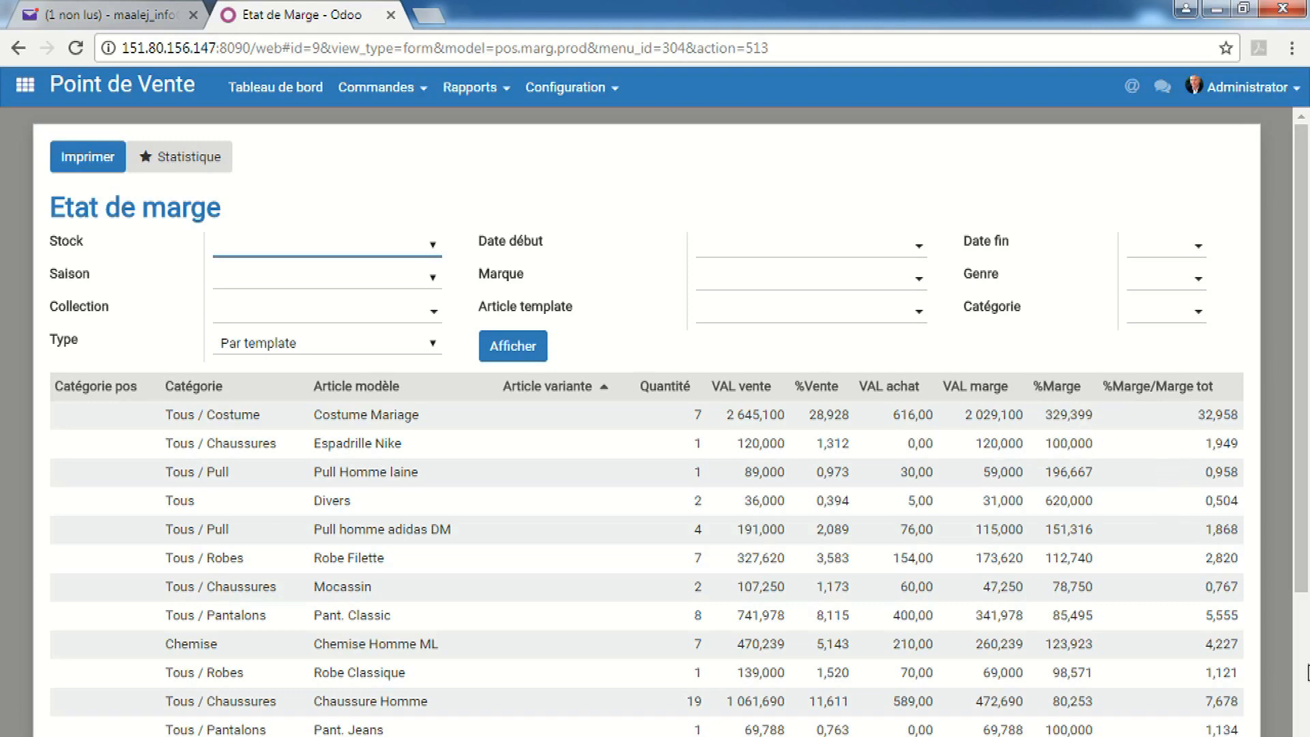
Regroup the report Par Categorie_interne and open its Statistique bar chart
{"action": "left_click_drag", "start_coordinate": [1301, 423], "coordinate": [1301, 487]}
{"action": "left_click", "coordinate": [423, 345]}
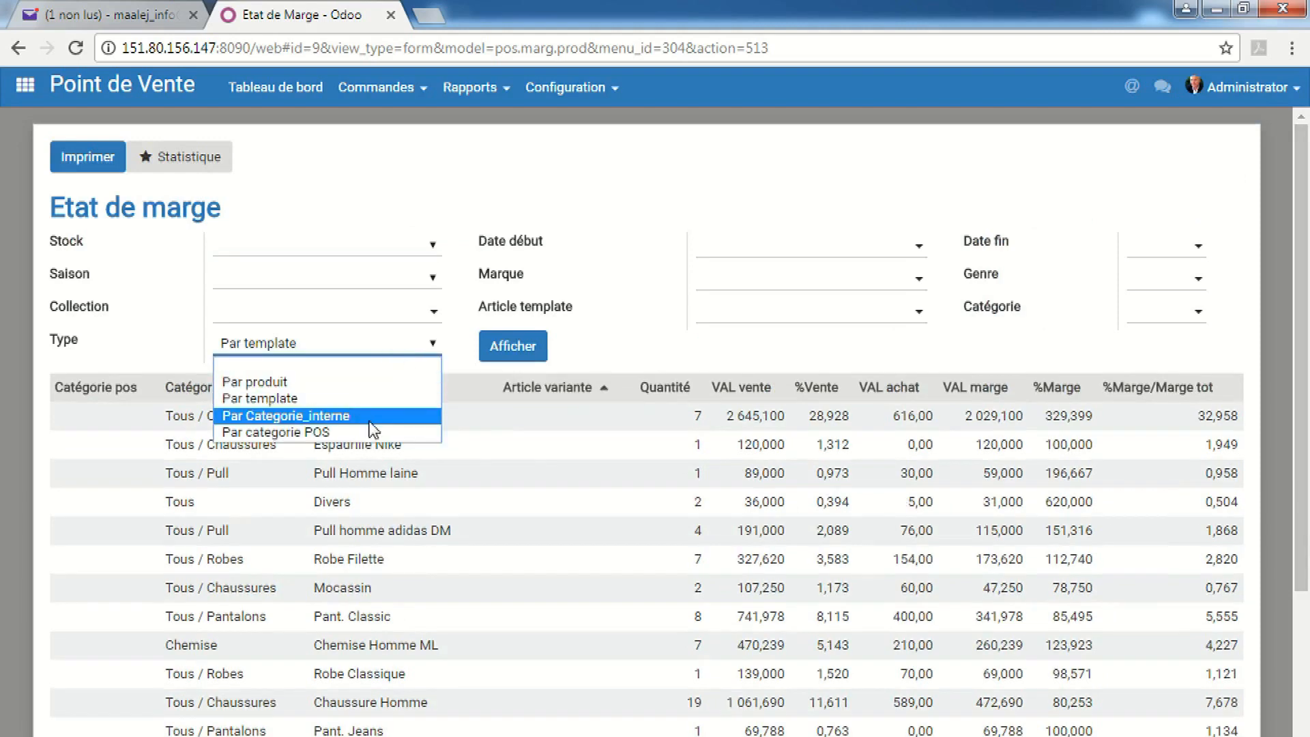
{"action": "left_click", "coordinate": [363, 419]}
{"action": "left_click", "coordinate": [508, 346]}
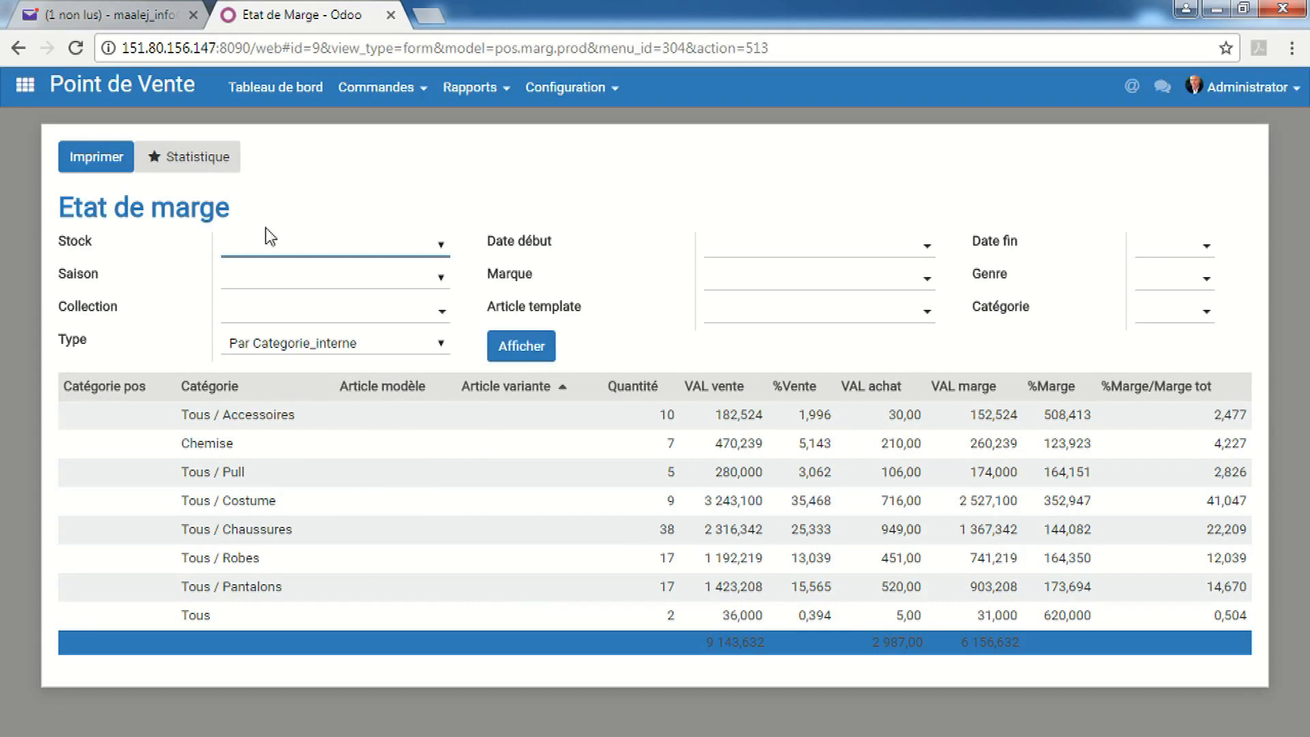
{"action": "left_click", "coordinate": [178, 161]}
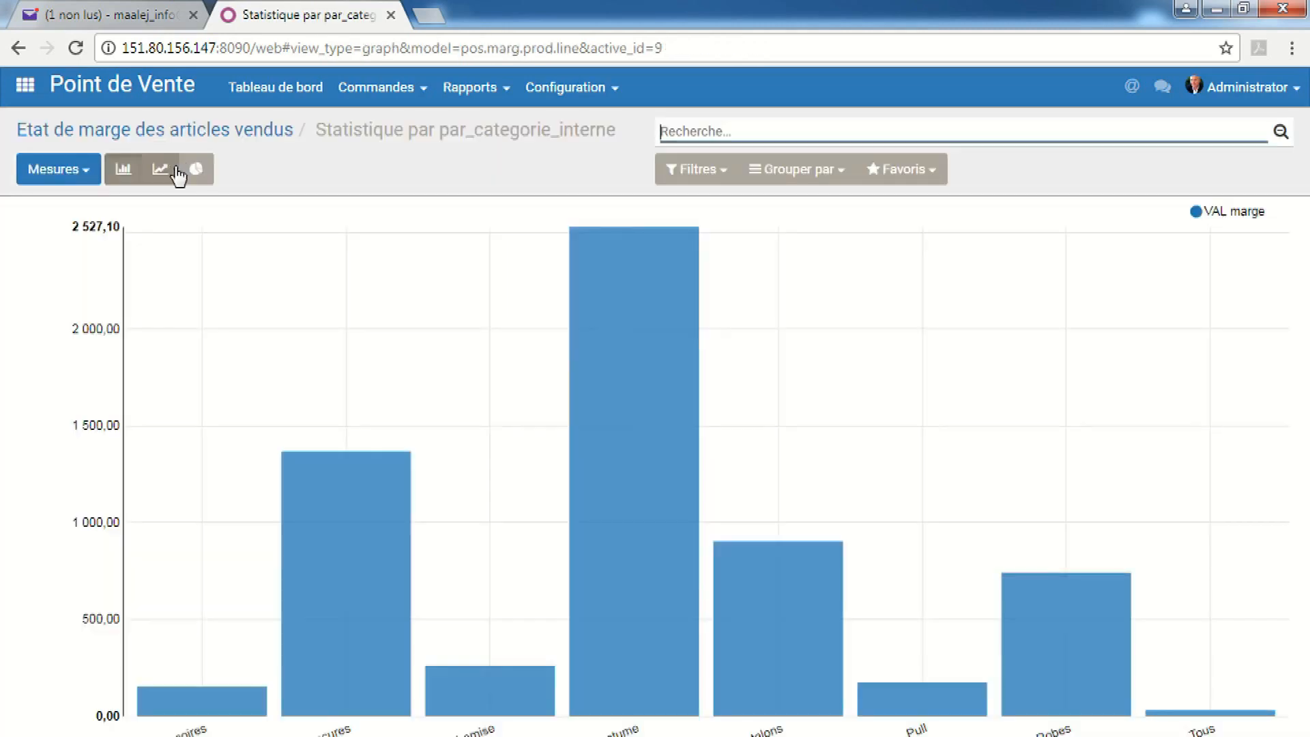
Switch the internal-category margin graph to a pie chart, then return to the apps list
{"action": "mouse_move", "coordinate": [592, 692]}
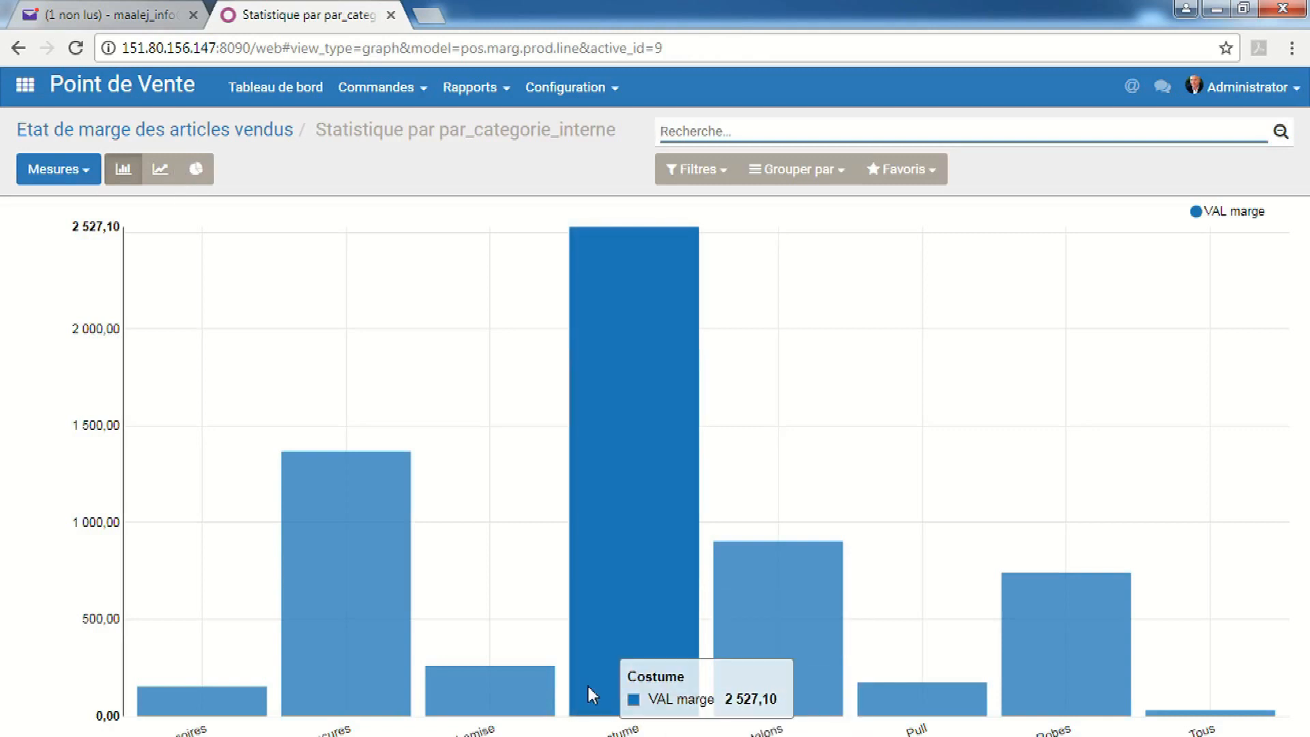
{"action": "left_click", "coordinate": [196, 171]}
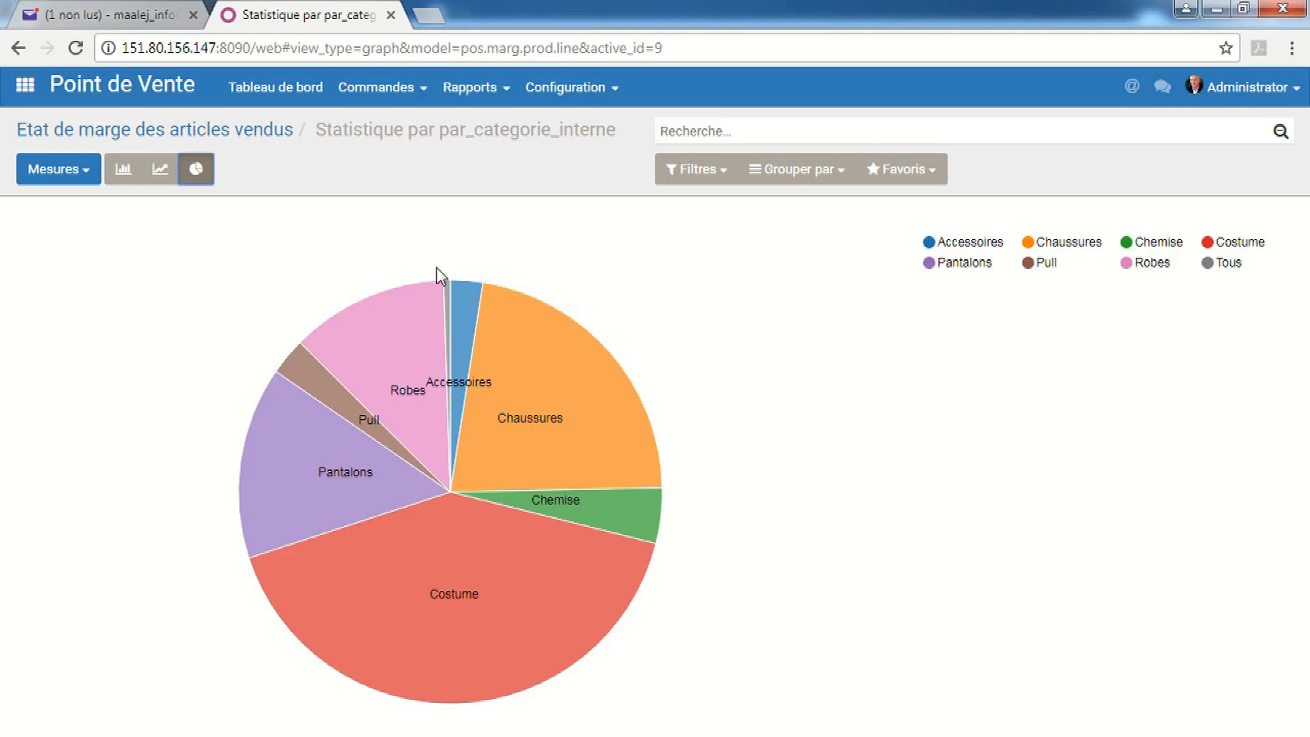
{"action": "left_click", "coordinate": [29, 93]}
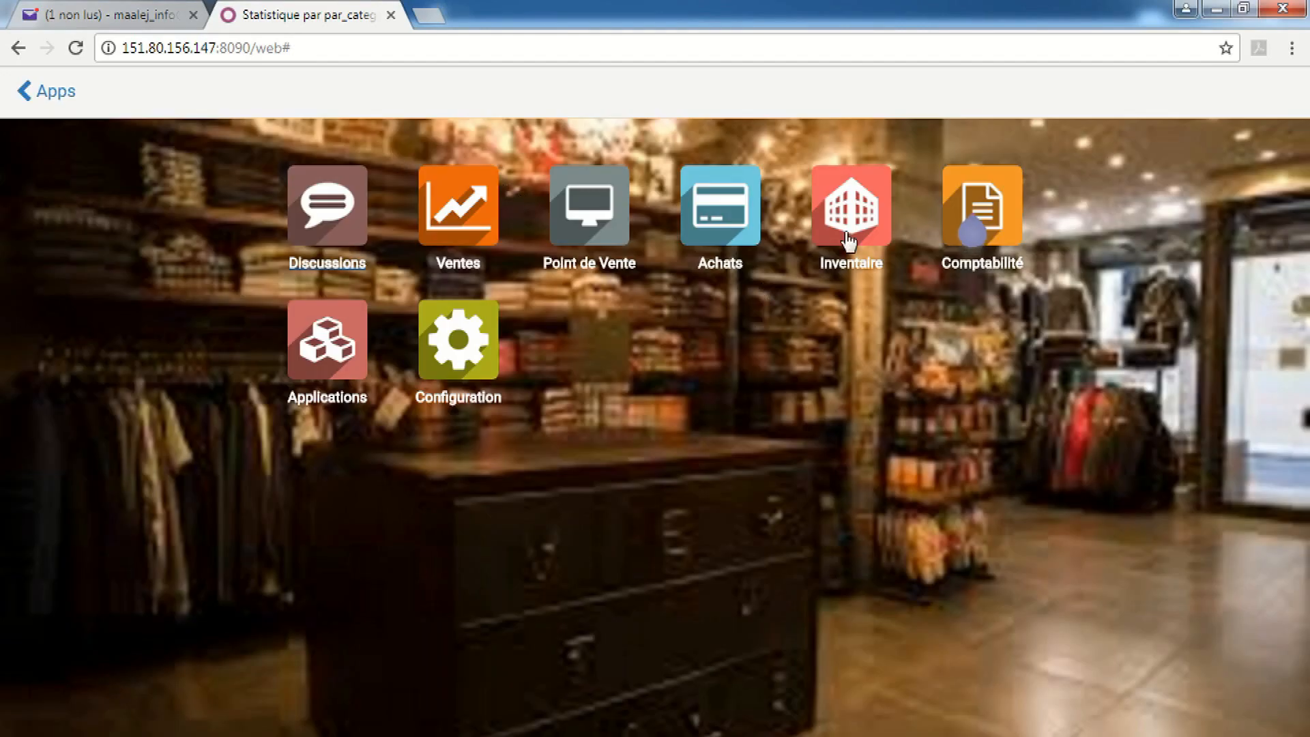
Go to Inventaire > Contrôle d'Inventaire > Articles and open the Chauss. Dame product
{"action": "left_click", "coordinate": [866, 220]}
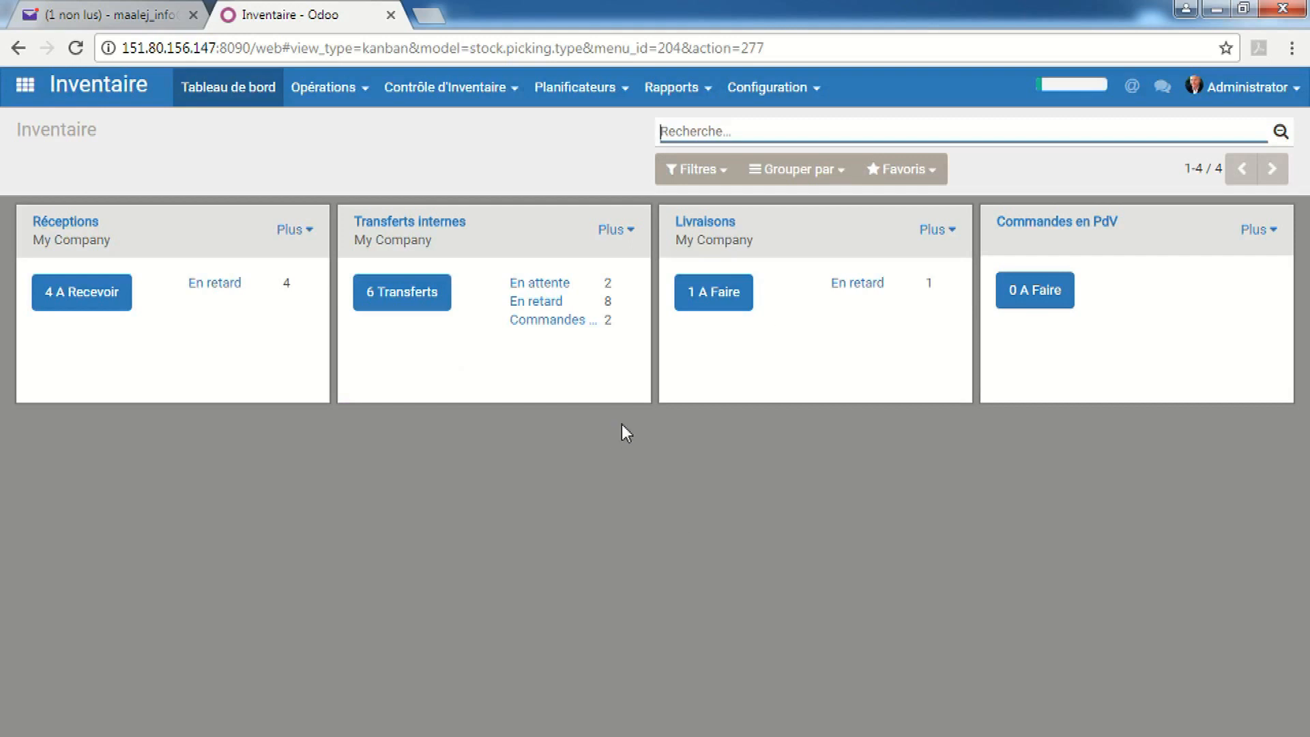
{"action": "left_click", "coordinate": [450, 87]}
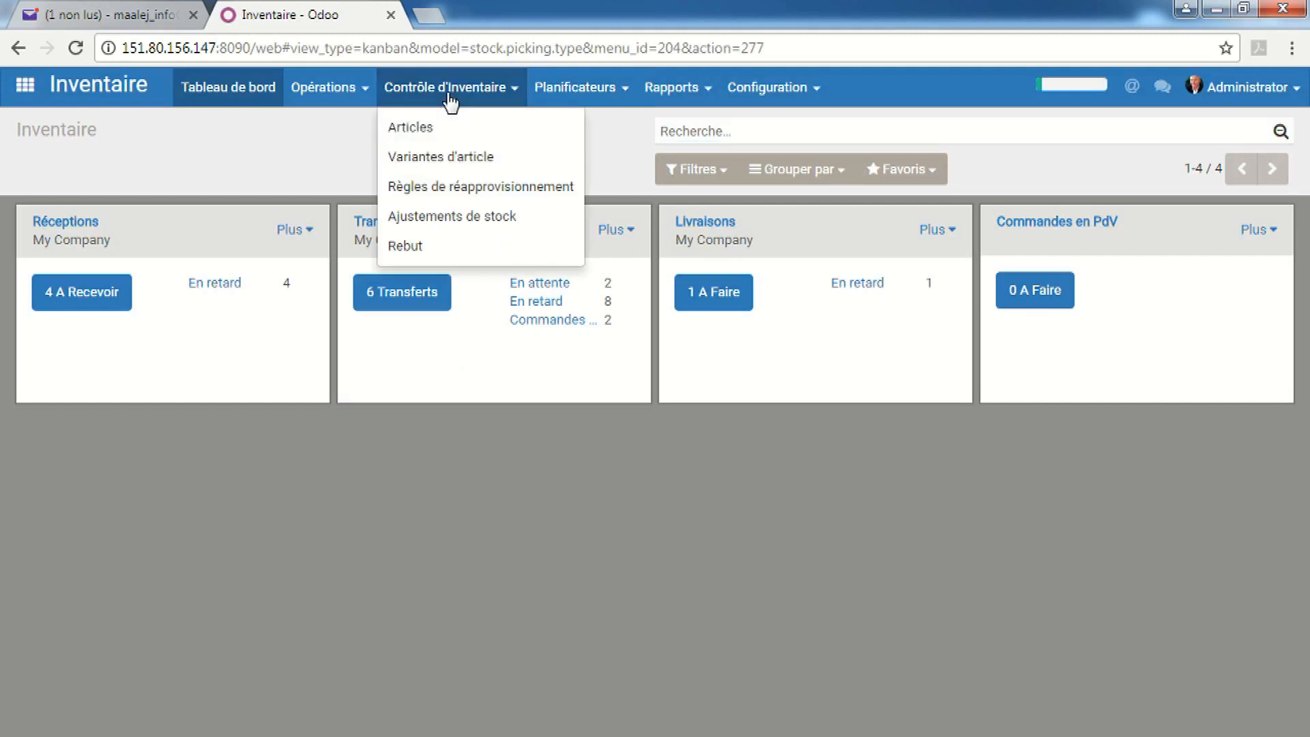
{"action": "left_click", "coordinate": [463, 139]}
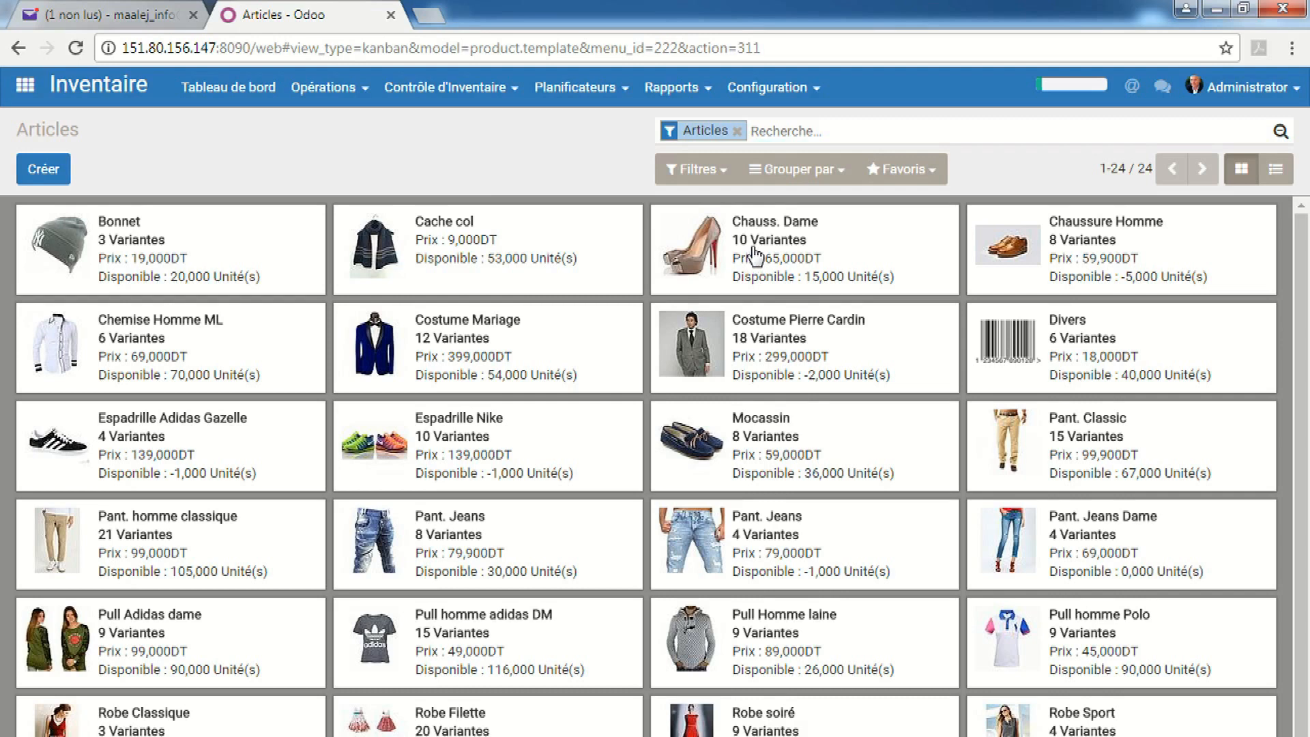
{"action": "left_click", "coordinate": [754, 260]}
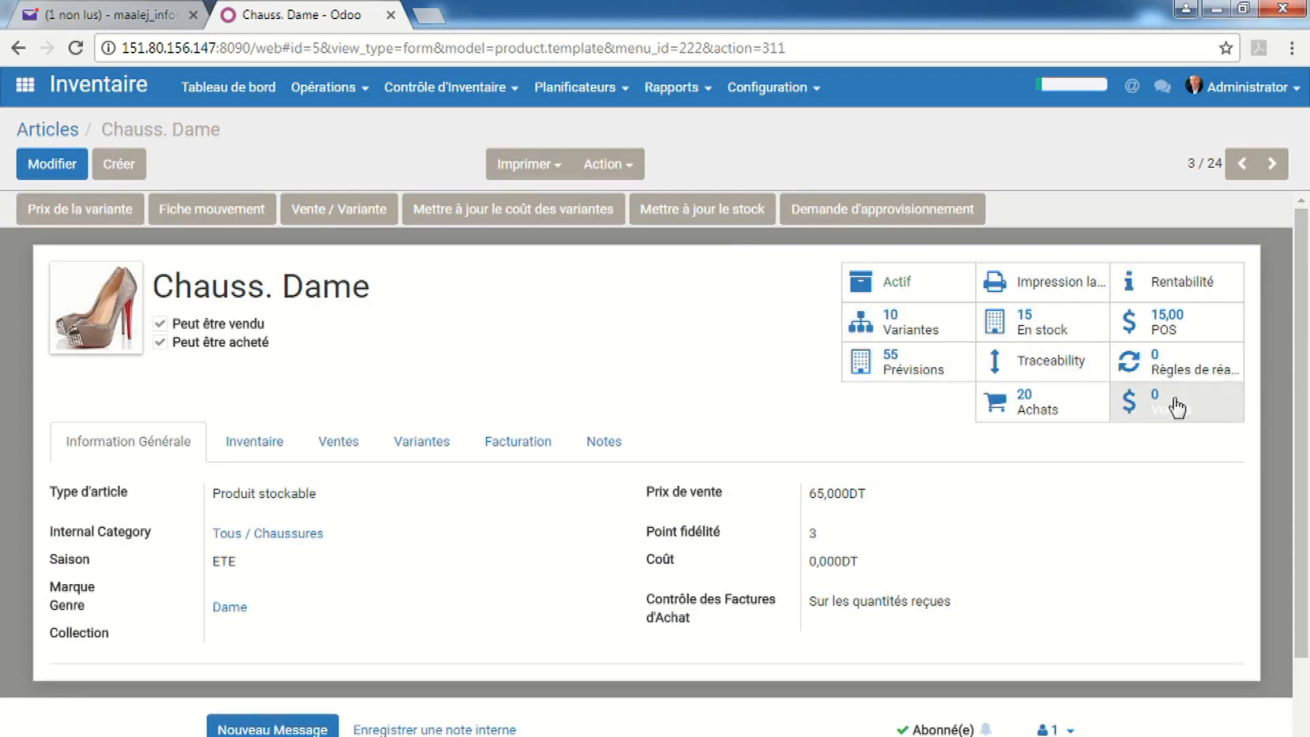
Open Chauss. Dame's Rentabilité tracking and compute its profitability figures
{"action": "left_click", "coordinate": [1183, 281]}
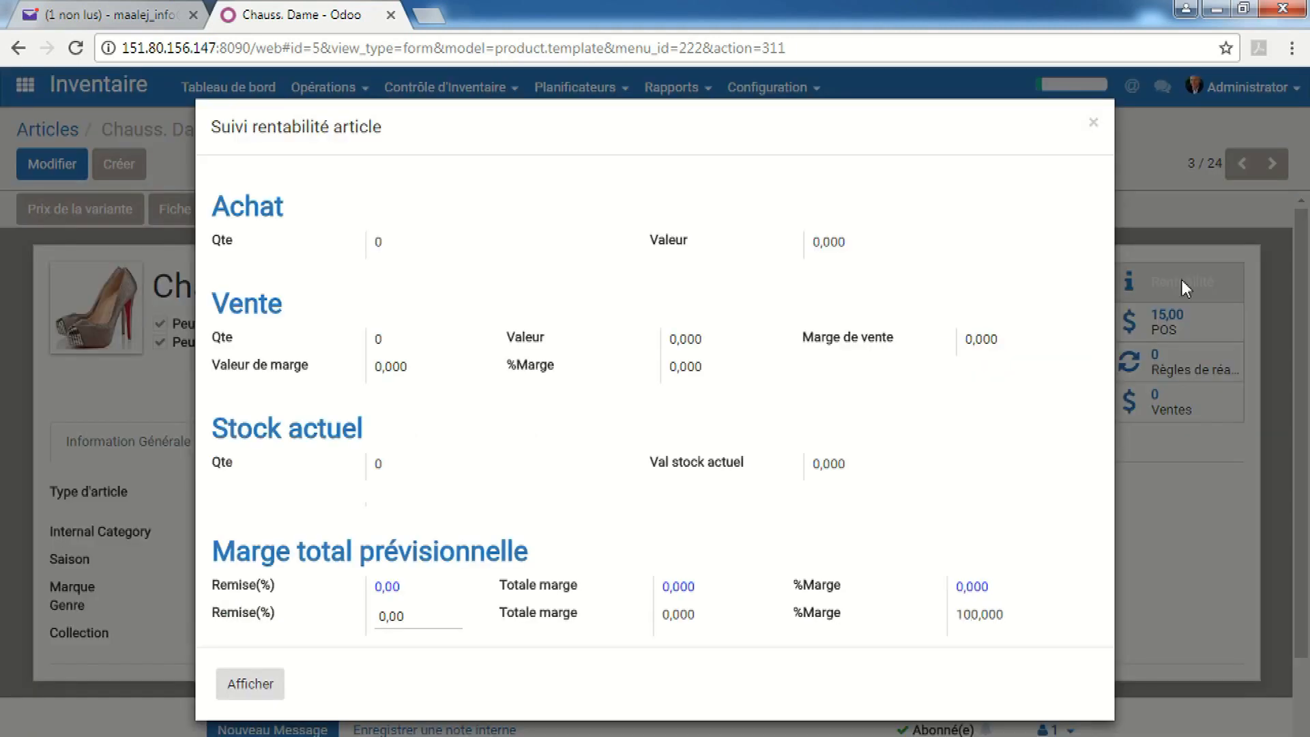
{"action": "left_click", "coordinate": [243, 690]}
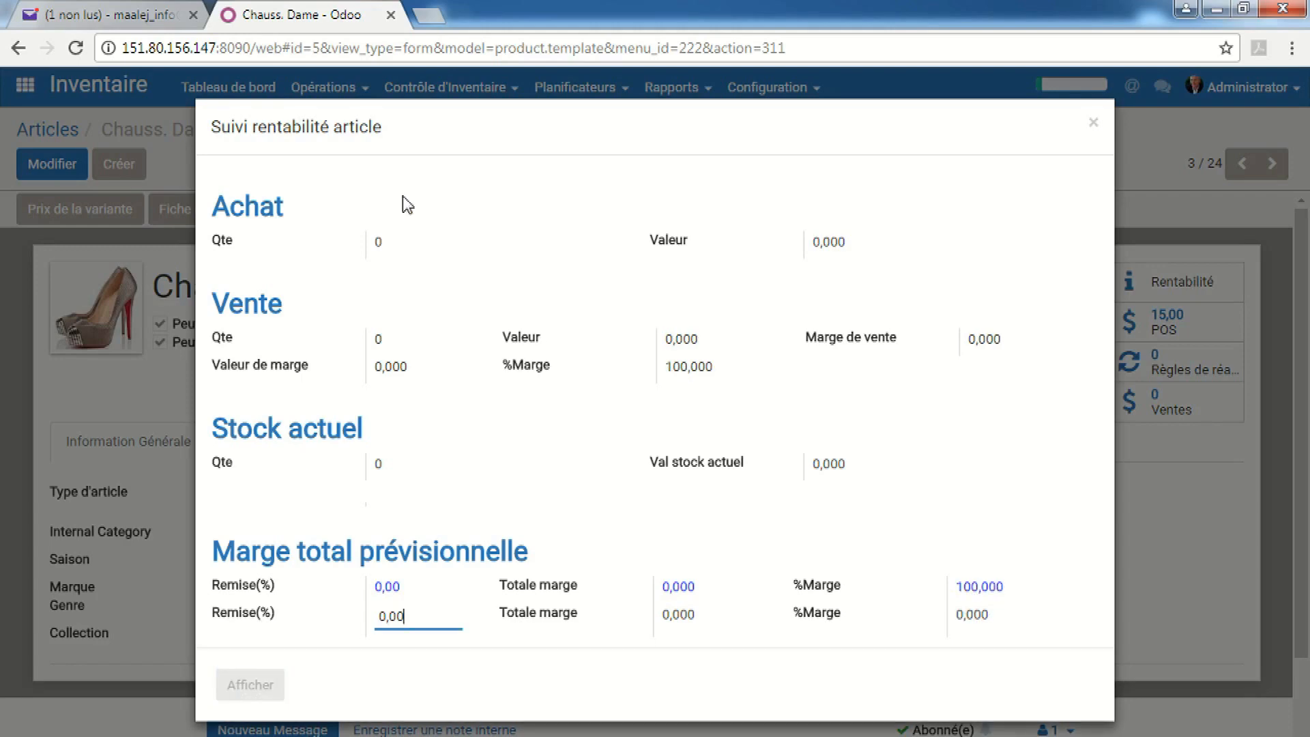
{"action": "left_click", "coordinate": [161, 253]}
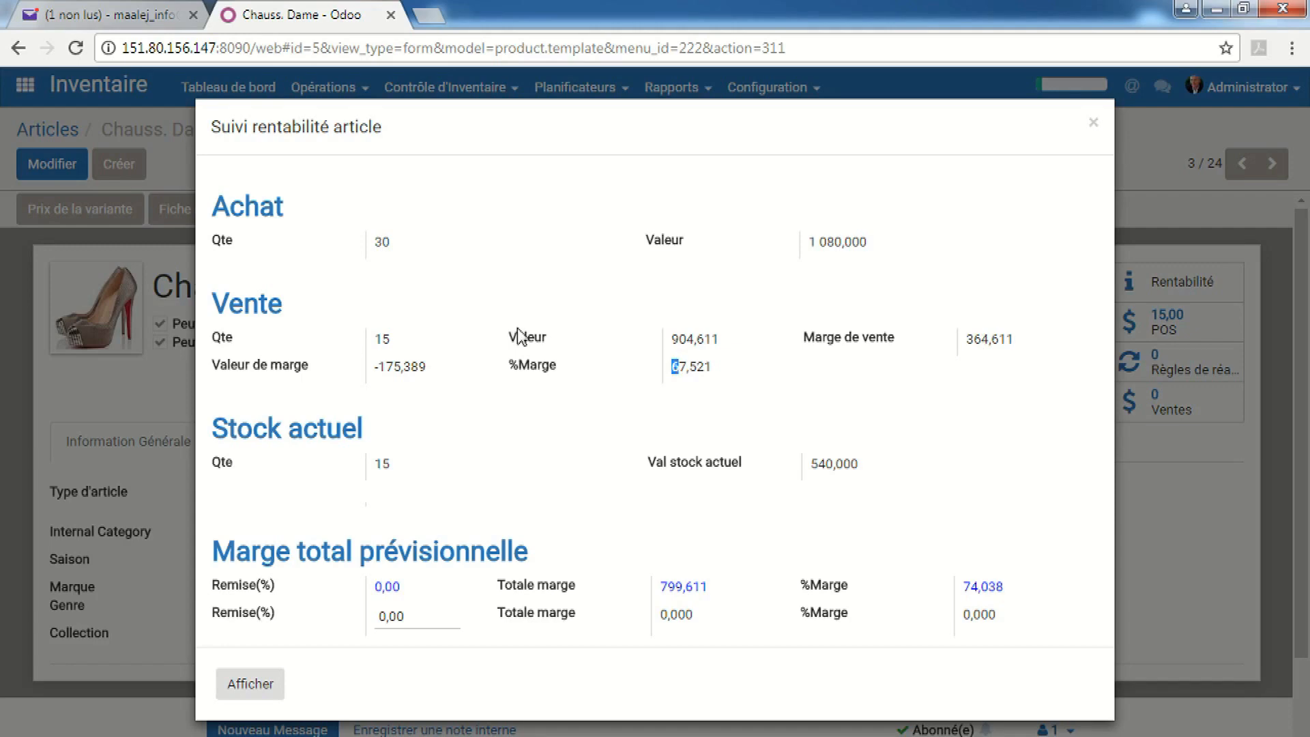
Highlight margin value -175,389 and projection 799,611 (74,038 %), then select the second Remise(%) value
{"action": "left_click_drag", "start_coordinate": [418, 366], "coordinate": [356, 367]}
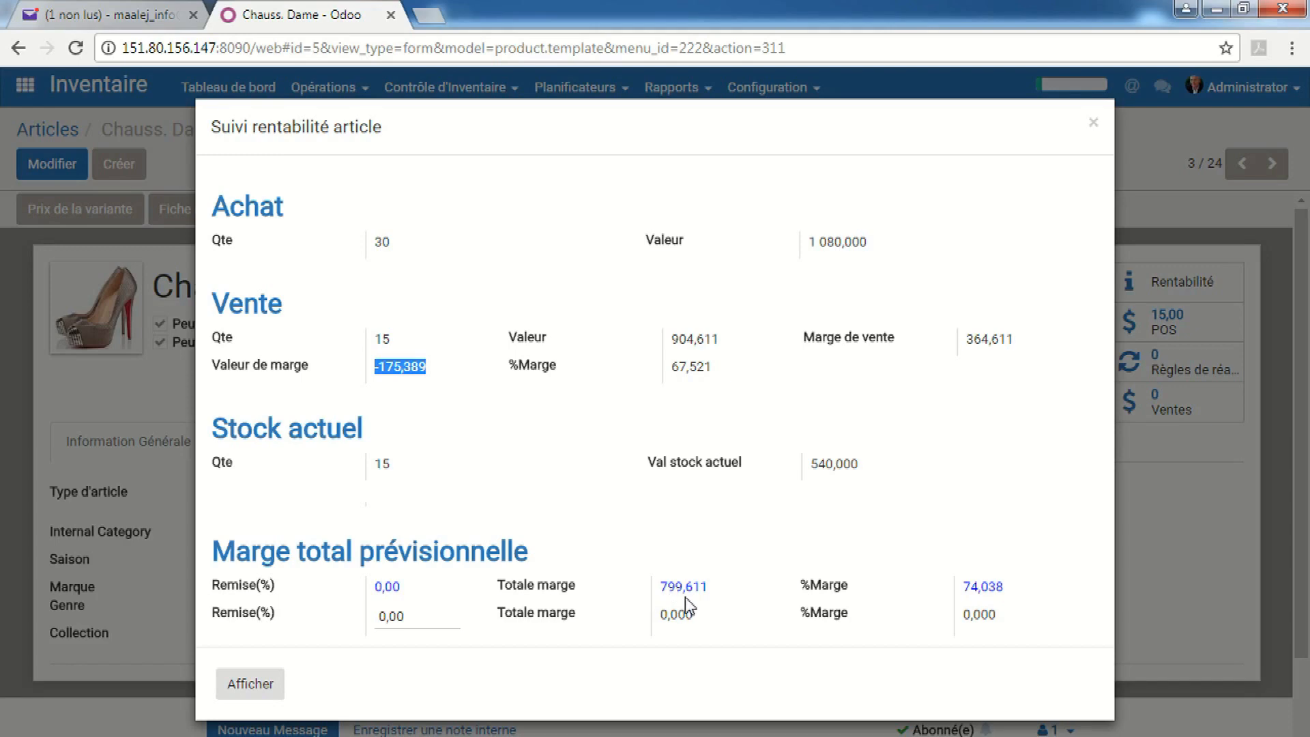
{"action": "left_click_drag", "start_coordinate": [664, 587], "coordinate": [709, 588]}
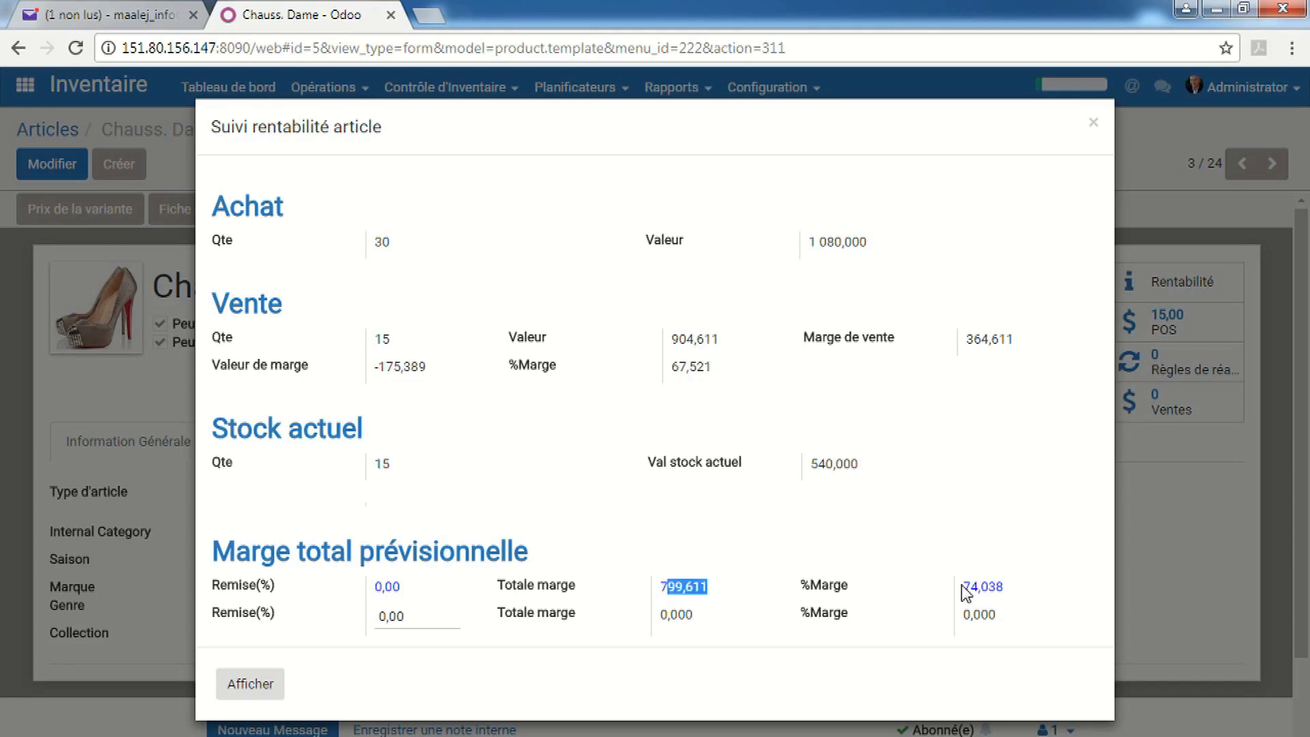
{"action": "left_click_drag", "start_coordinate": [967, 587], "coordinate": [1011, 585]}
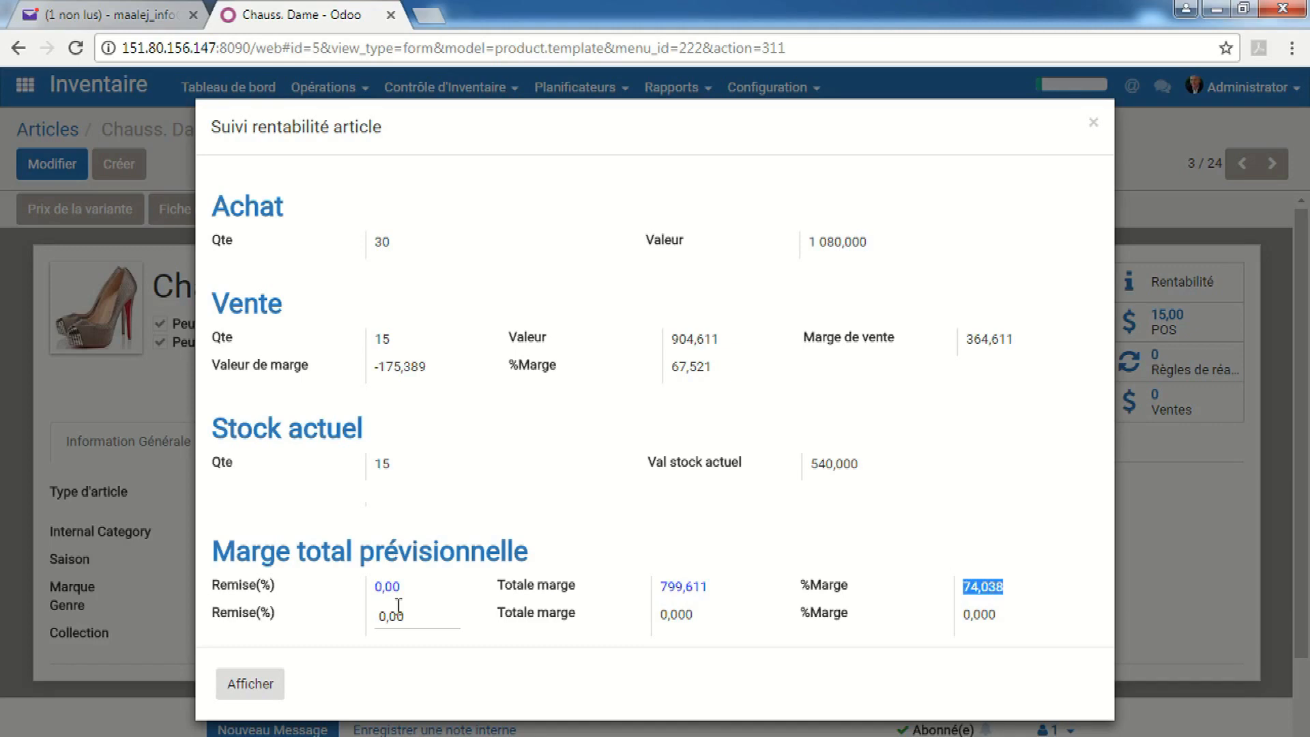
{"action": "left_click_drag", "start_coordinate": [402, 615], "coordinate": [364, 617]}
Enter a 20 % discount to project a 566,767 margin (52,478 %), then close the window
{"action": "type", "text": "20"}
{"action": "key", "text": "Tab"}
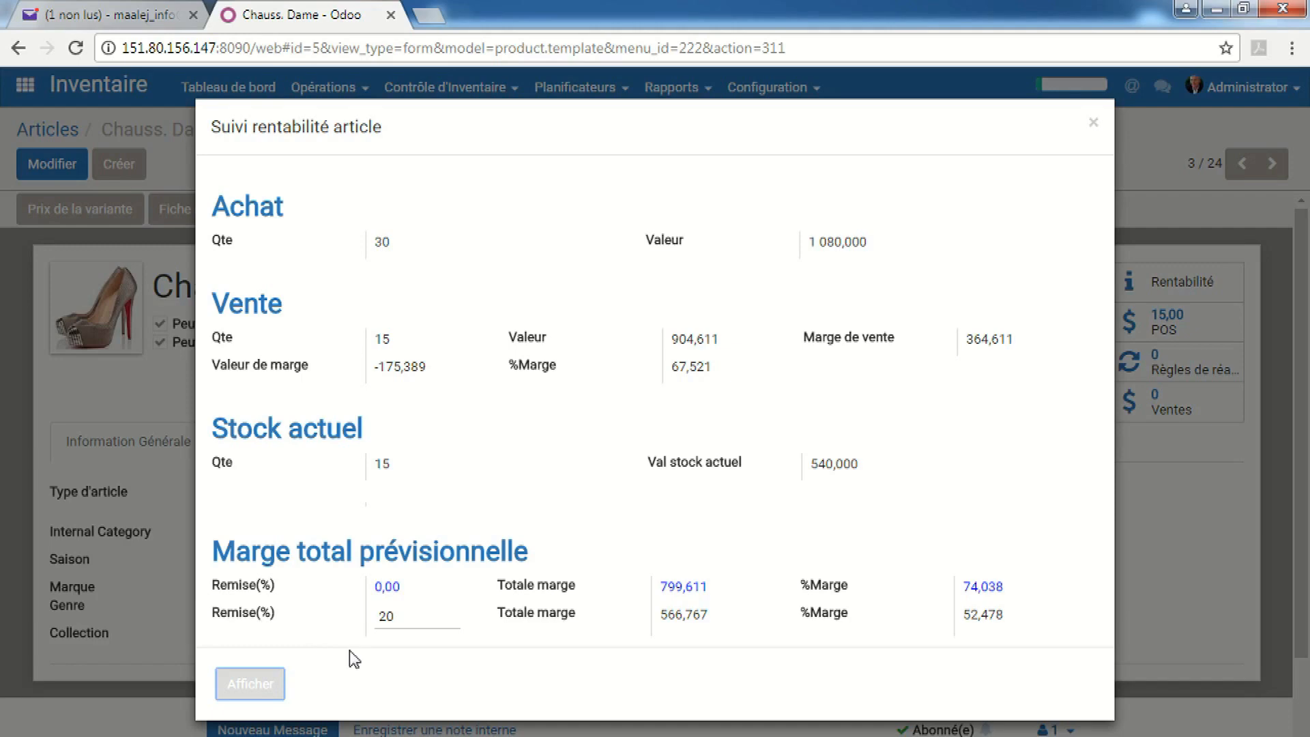
{"action": "left_click", "coordinate": [1094, 125]}
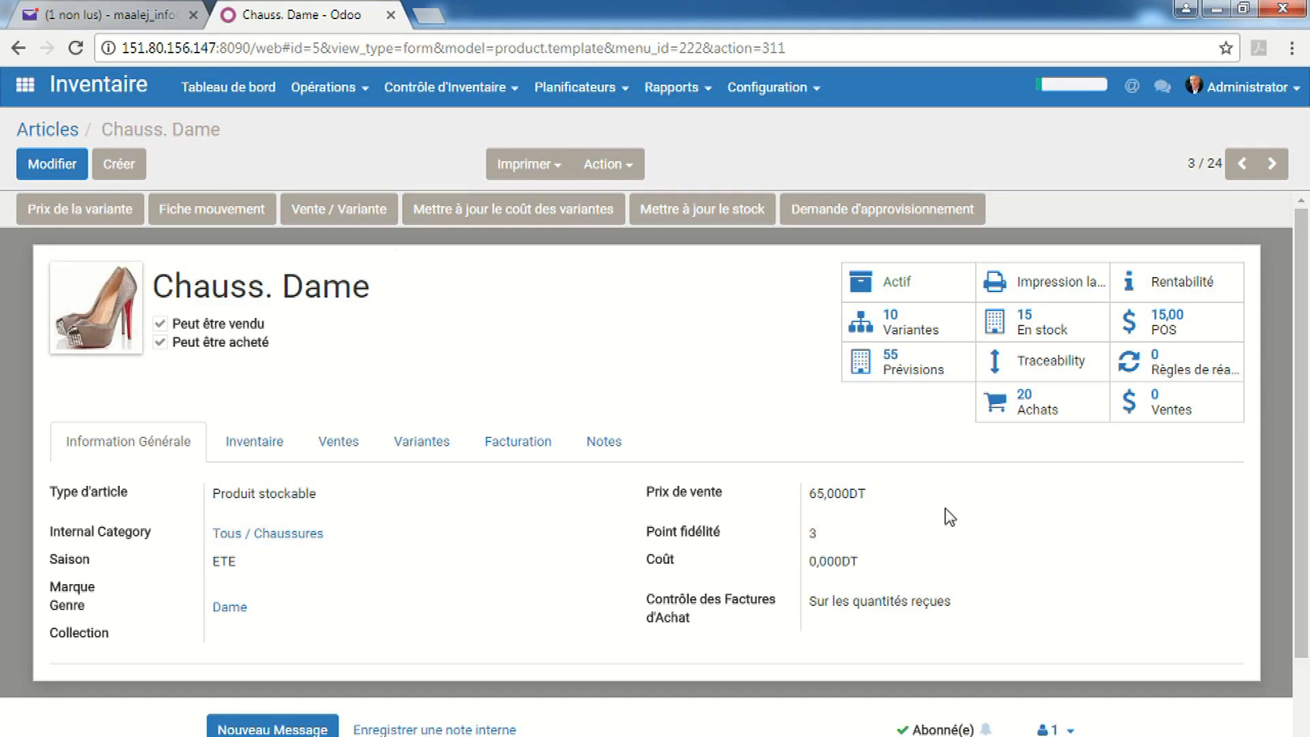
Load Chauss. Dame's sold variants sorted by Qte vendu descending, then switch Type to Par attribut
{"action": "left_click", "coordinate": [360, 217]}
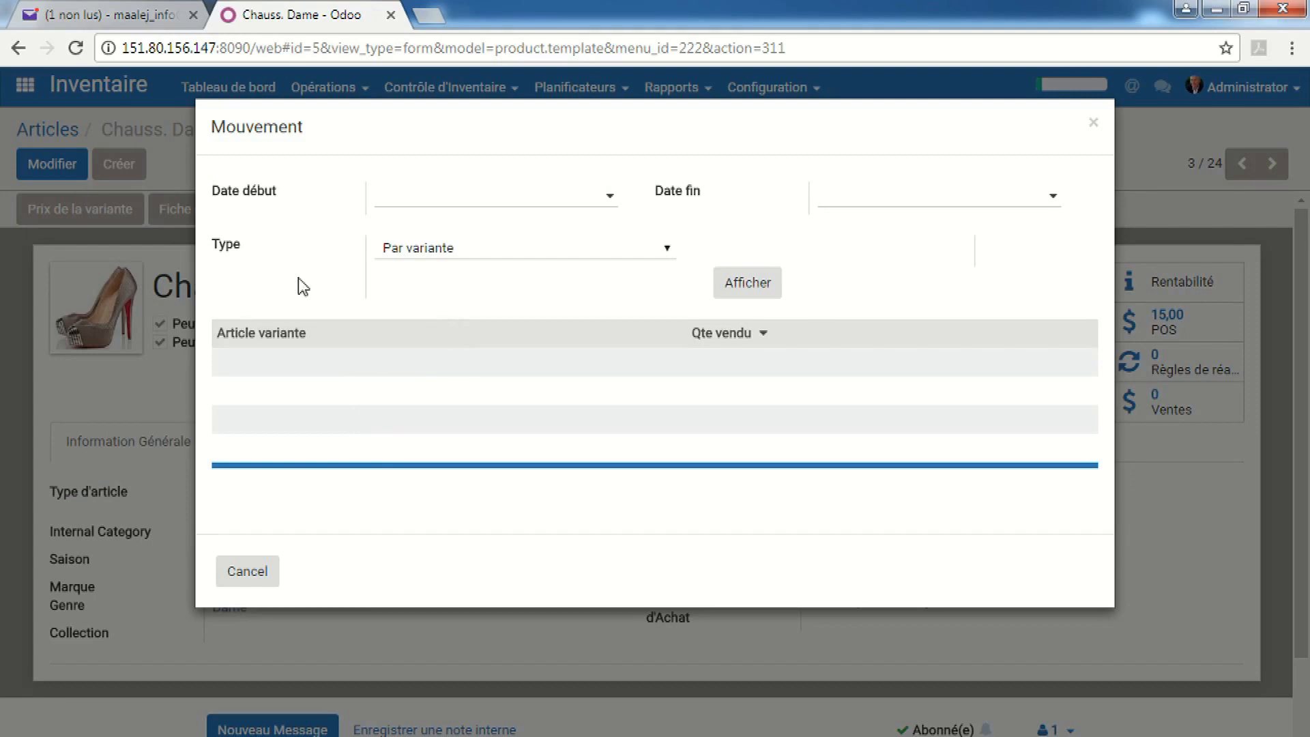
{"action": "left_click", "coordinate": [755, 283]}
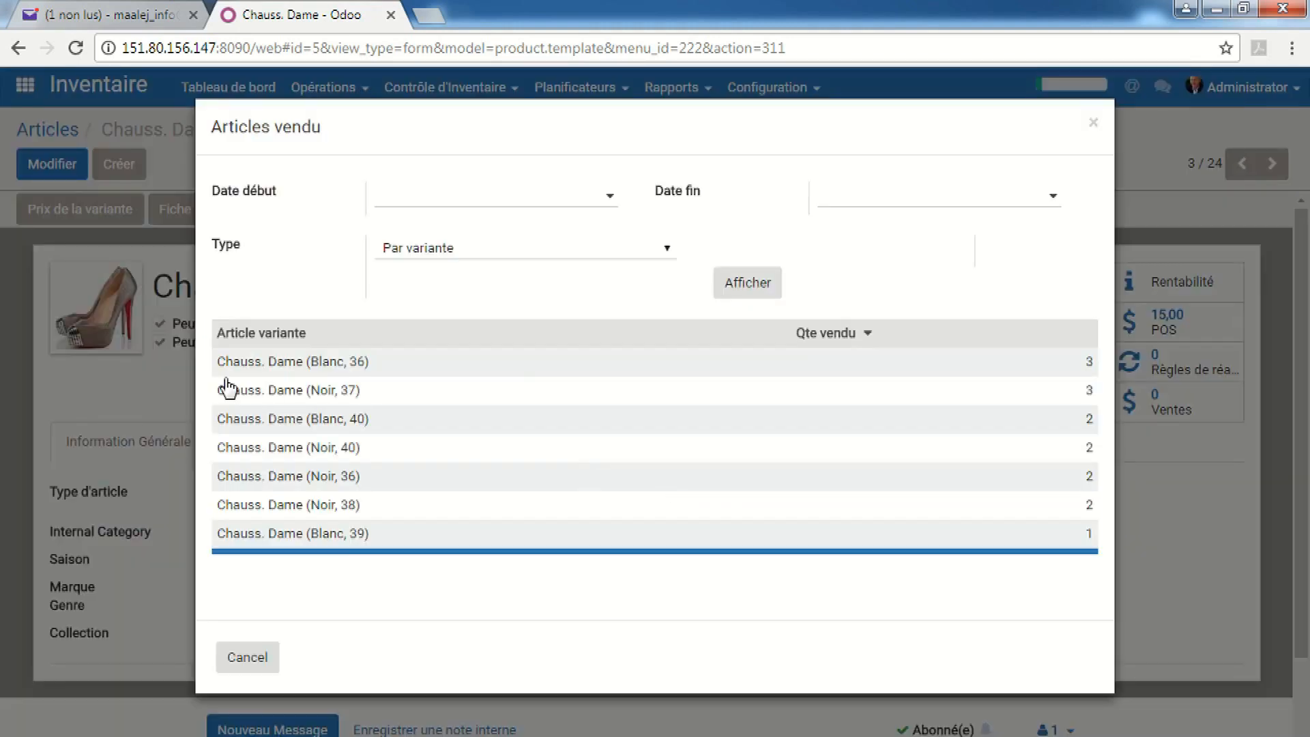
{"action": "left_click", "coordinate": [1041, 336]}
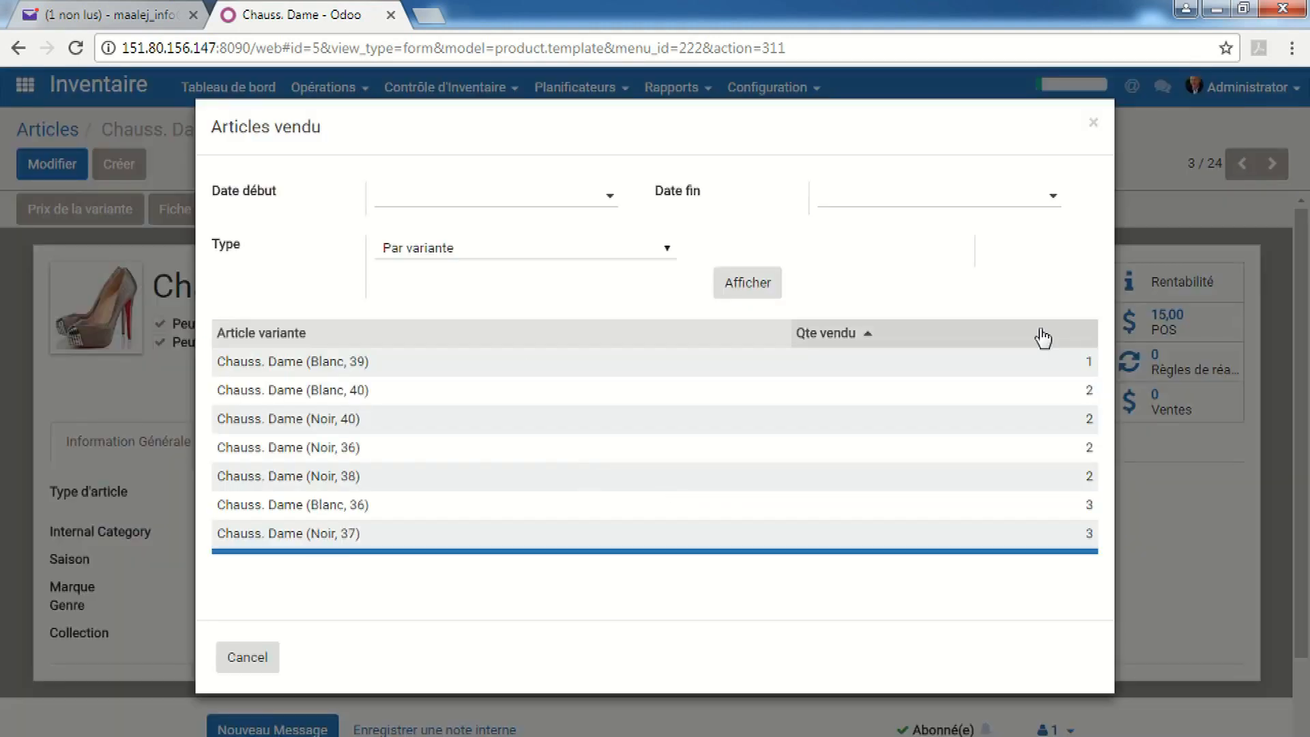
{"action": "left_click", "coordinate": [1042, 337]}
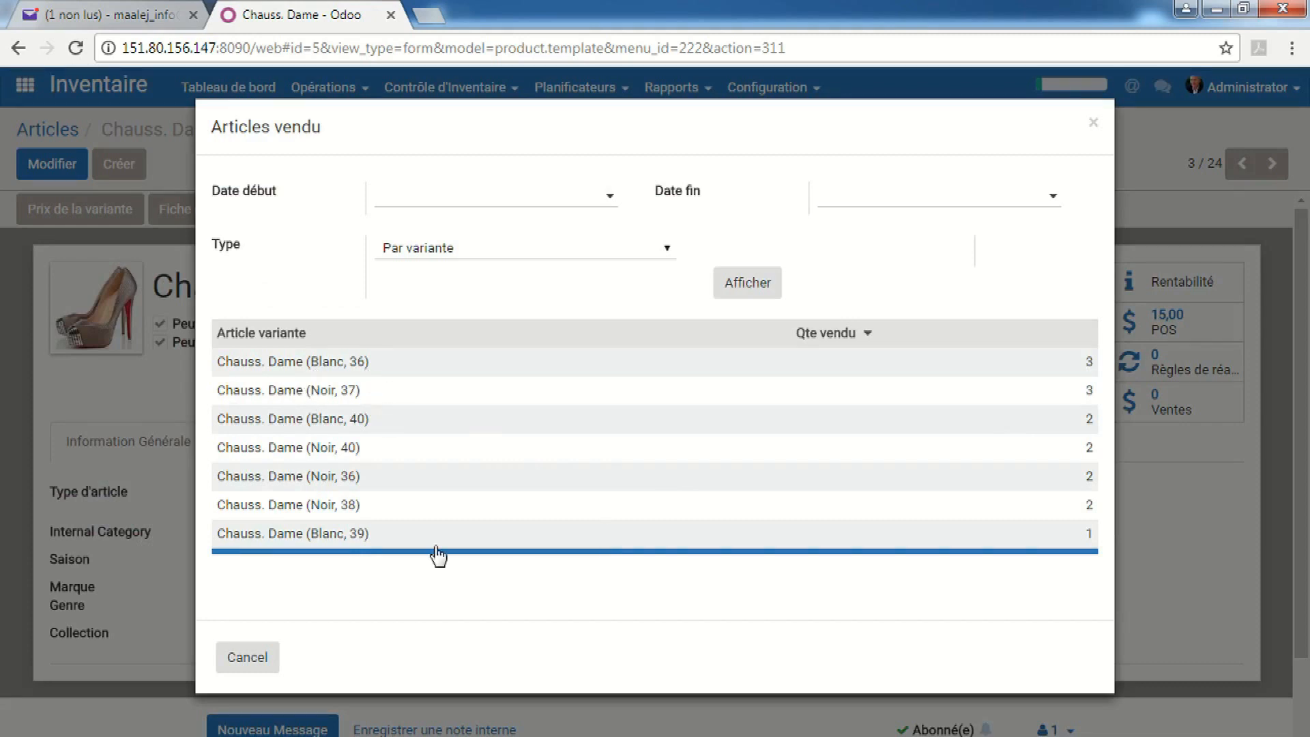
{"action": "left_click", "coordinate": [644, 248]}
{"action": "left_click", "coordinate": [510, 307]}
Show Chauss. Dame's sales split by the Color attribute
{"action": "left_click", "coordinate": [492, 284]}
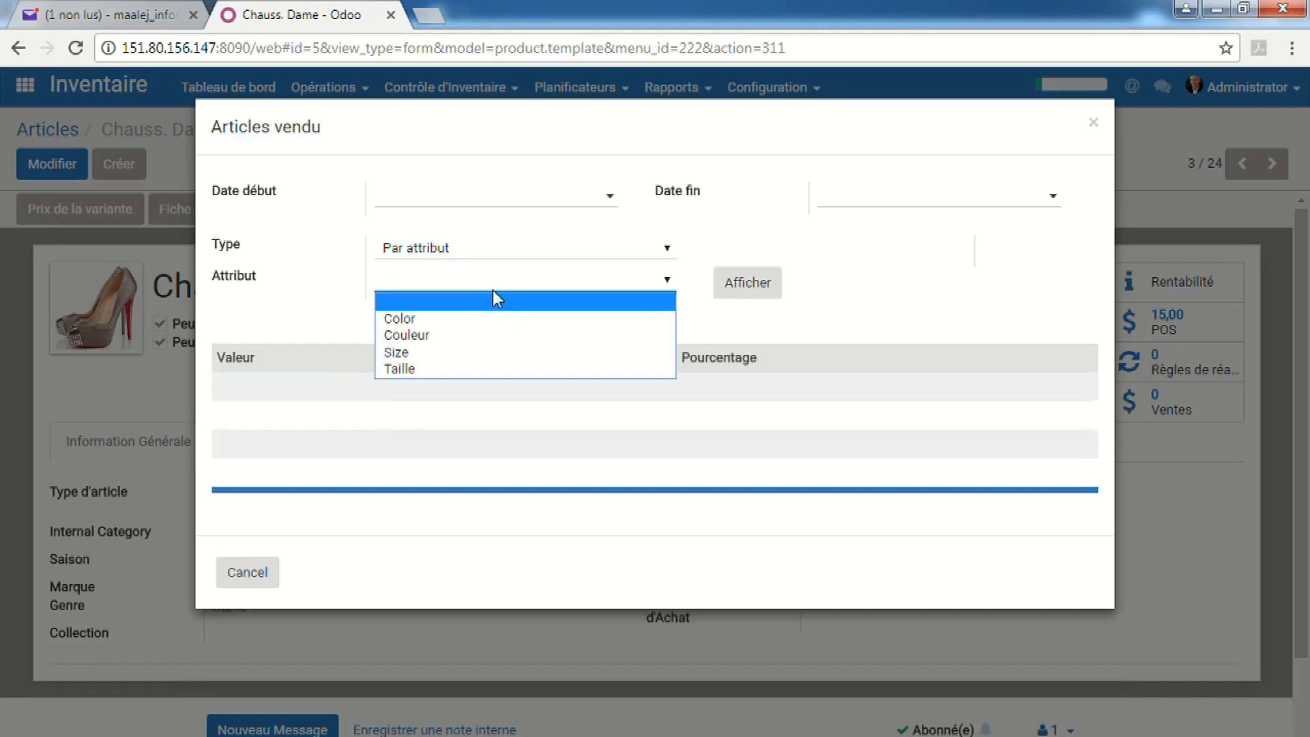
{"action": "left_click", "coordinate": [491, 319]}
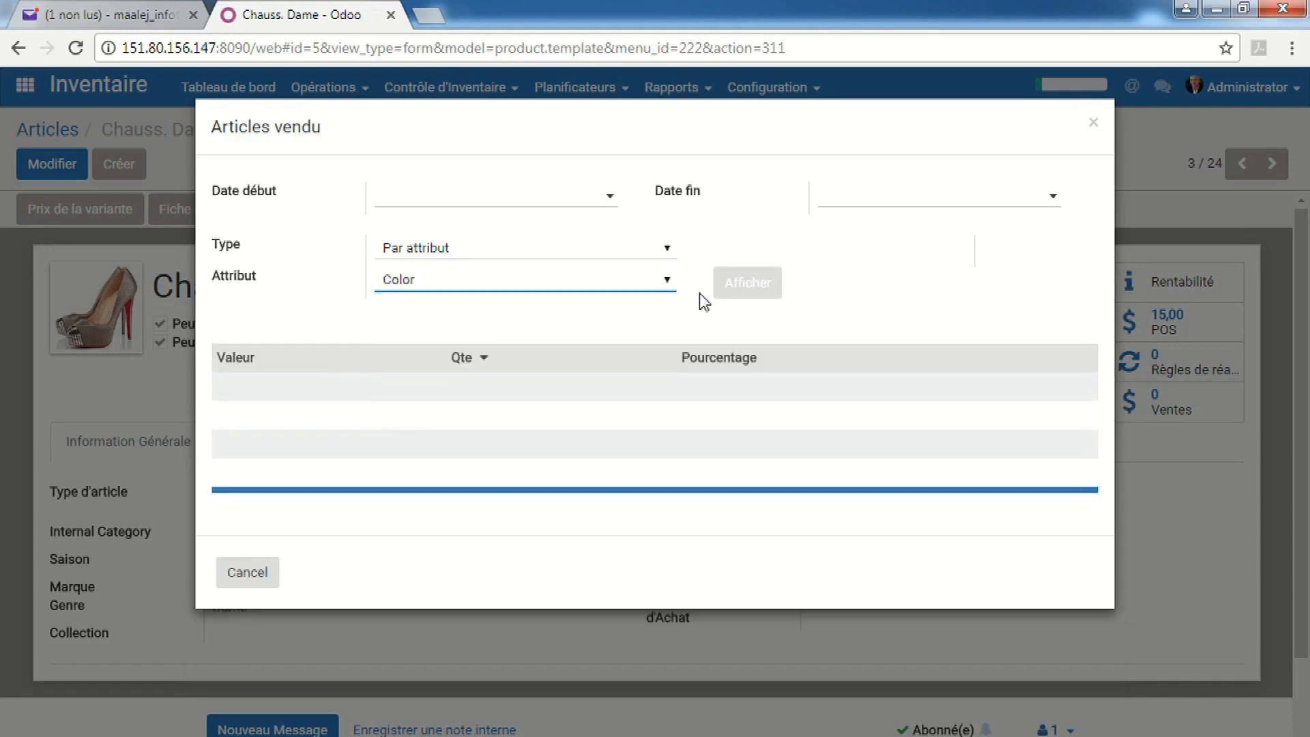
{"action": "left_click", "coordinate": [770, 284]}
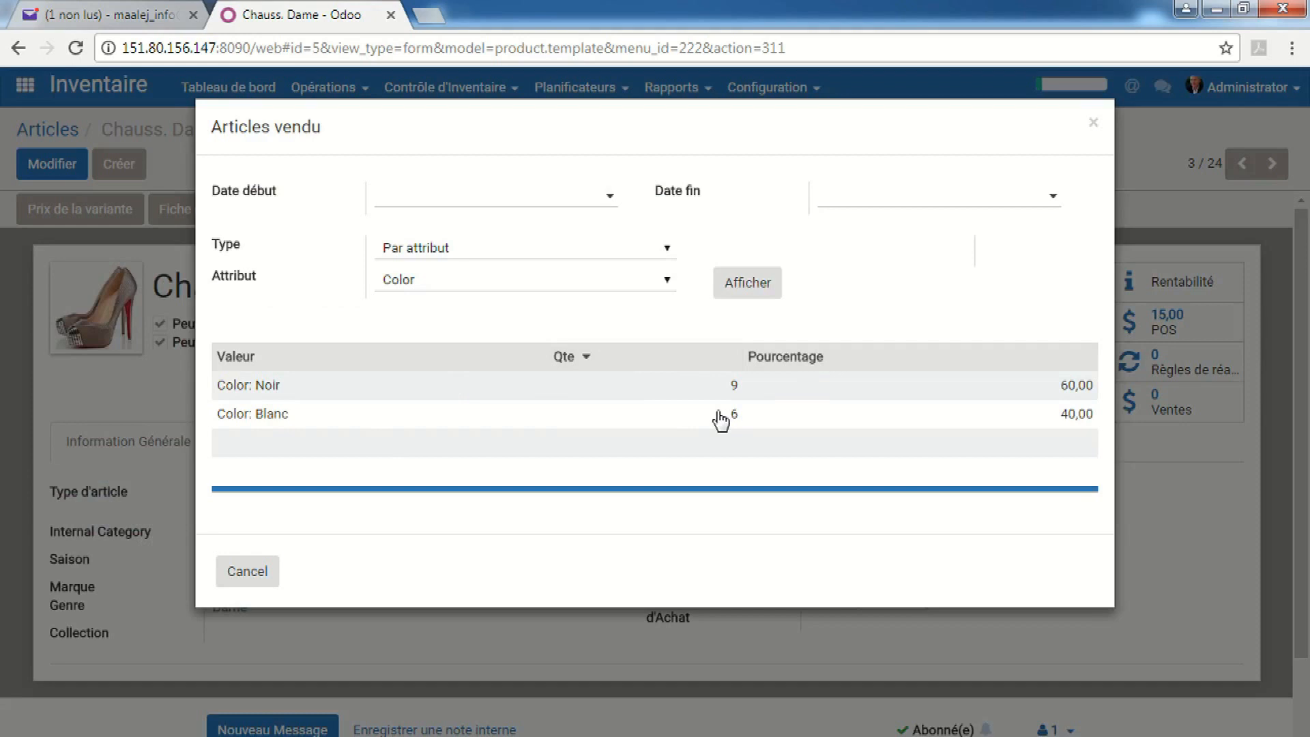
Show the sales split by Size, then cancel the analysis and return to the apps home
{"action": "left_click", "coordinate": [661, 282]}
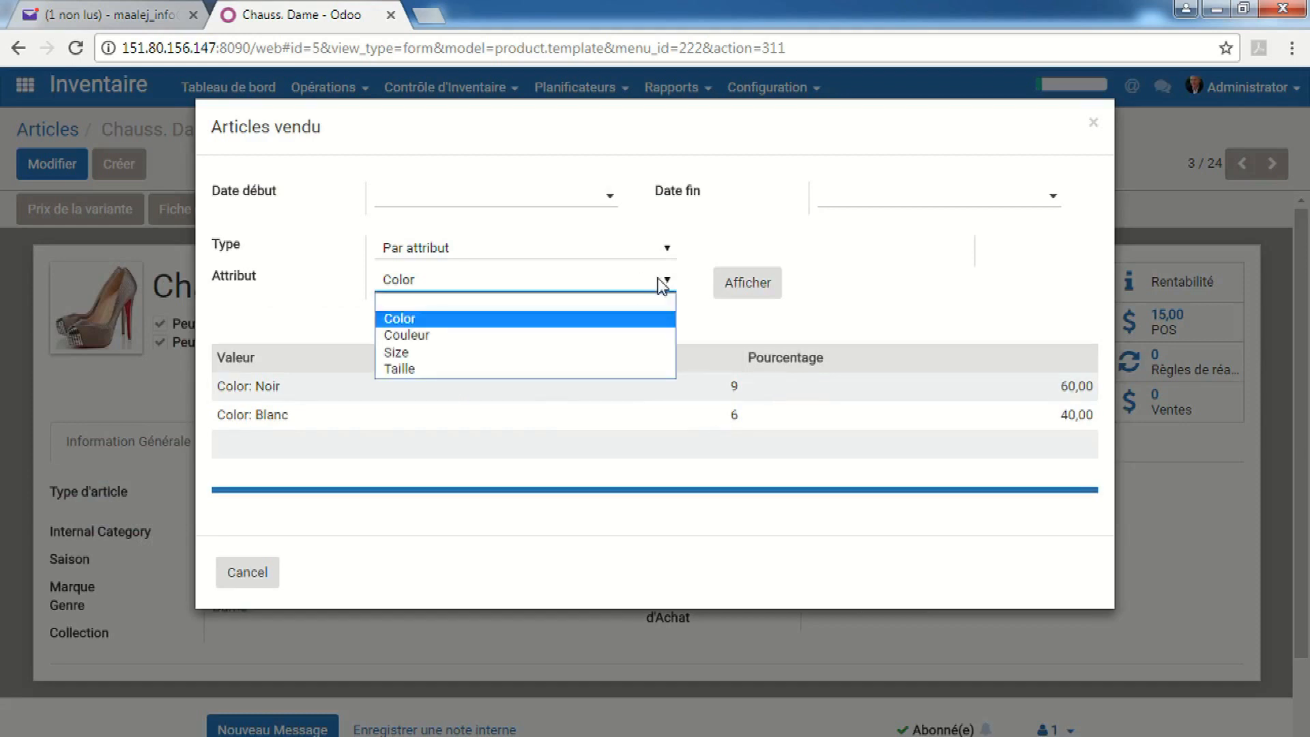
{"action": "left_click", "coordinate": [439, 353]}
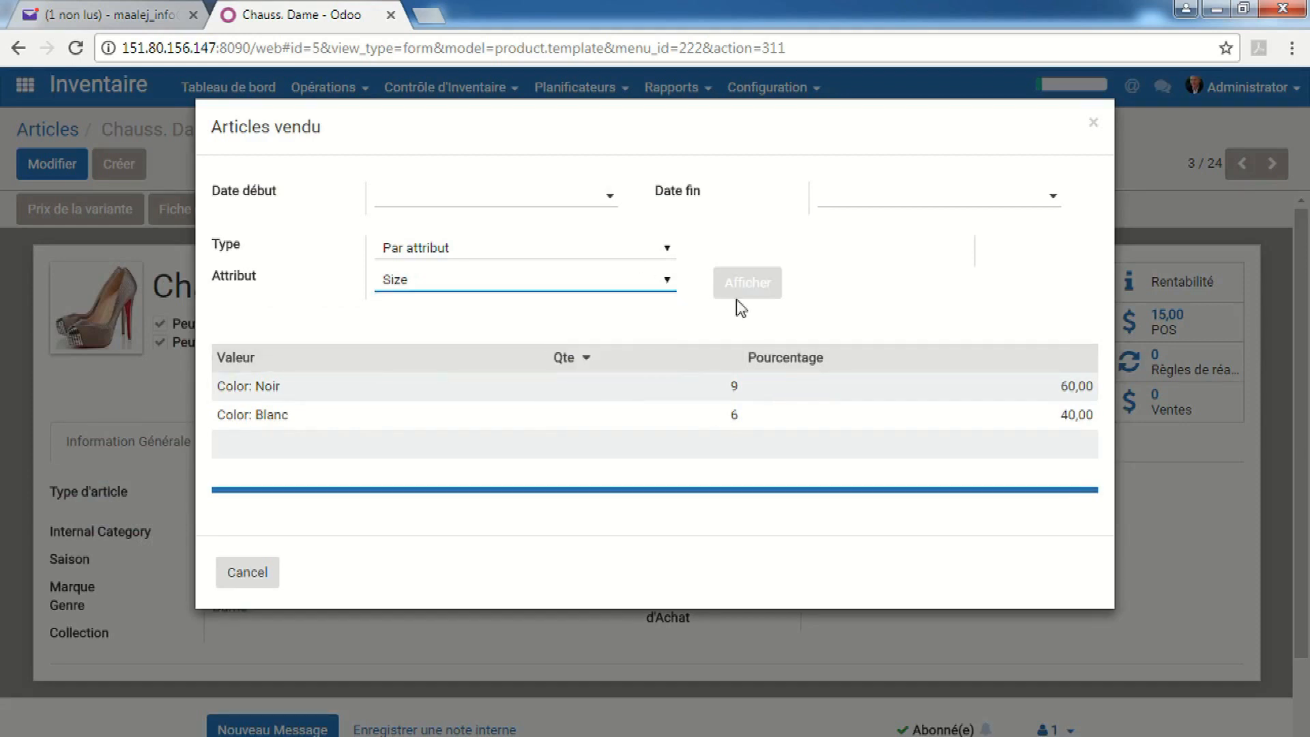
{"action": "left_click", "coordinate": [748, 284]}
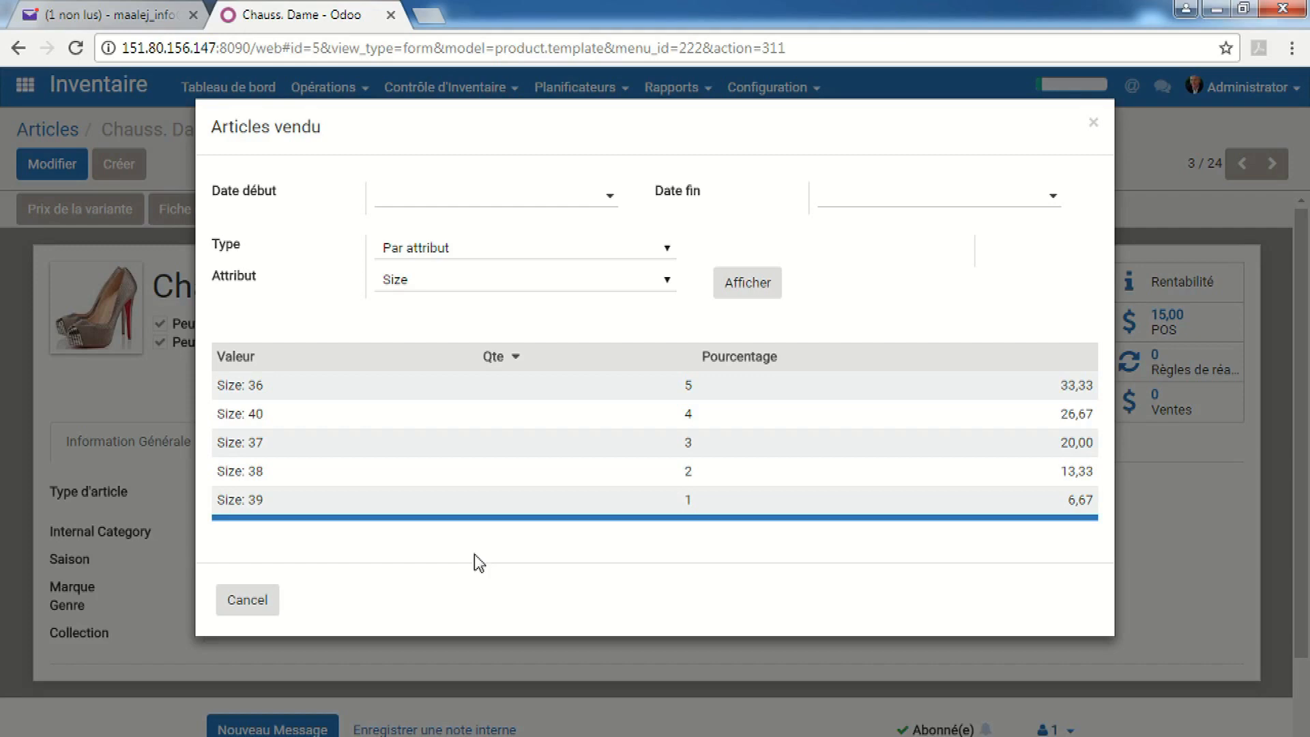
{"action": "left_click", "coordinate": [251, 600]}
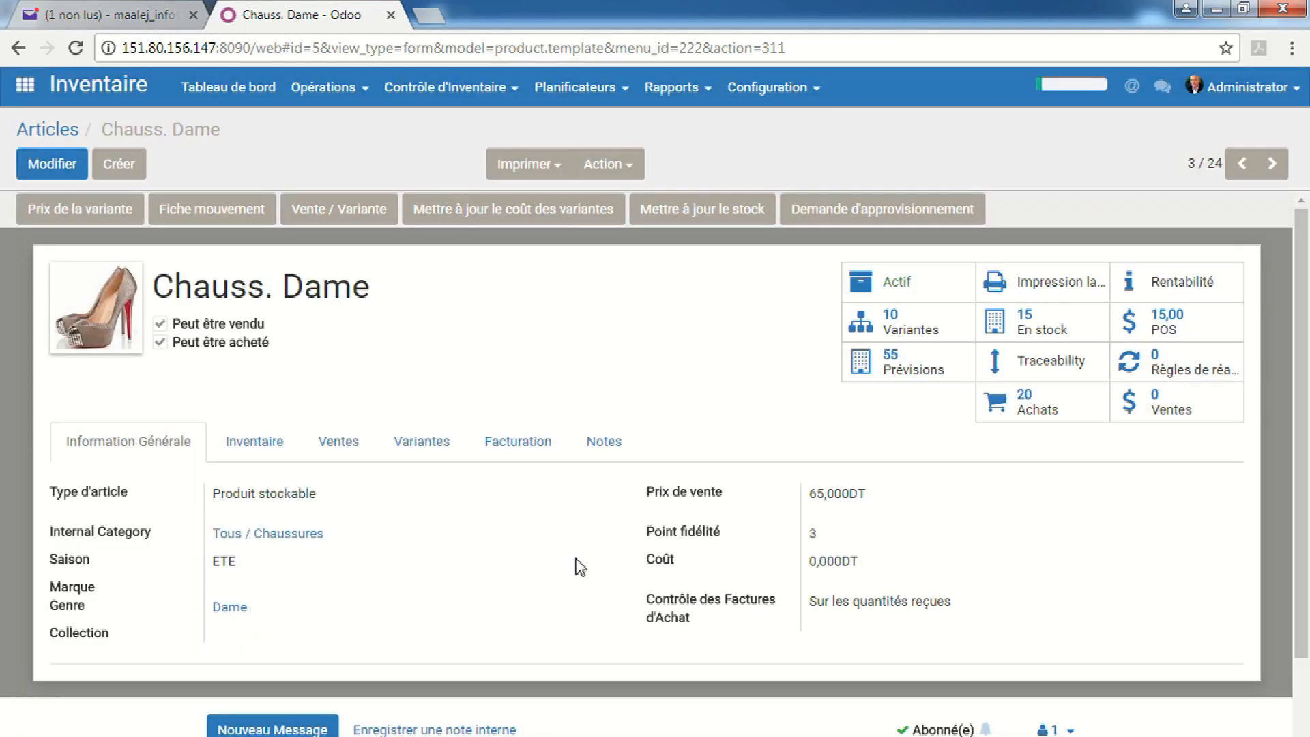
{"action": "left_click", "coordinate": [25, 86]}
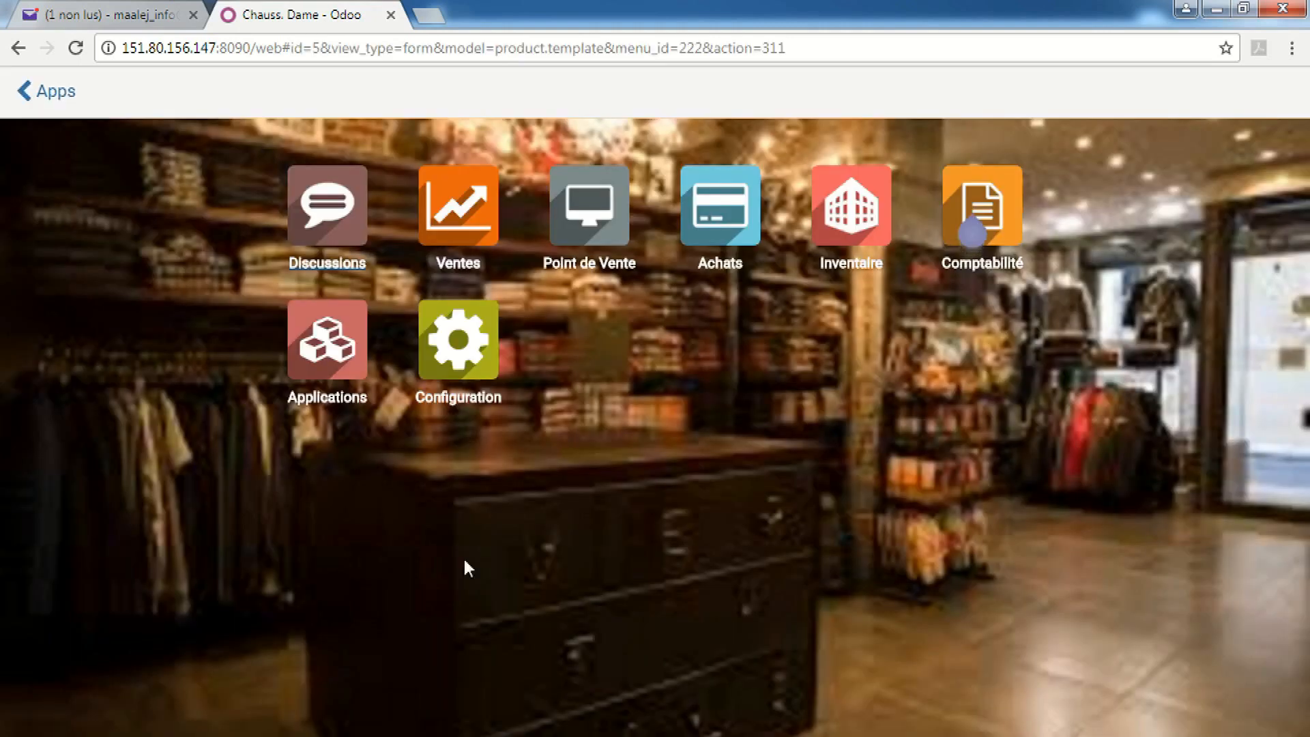